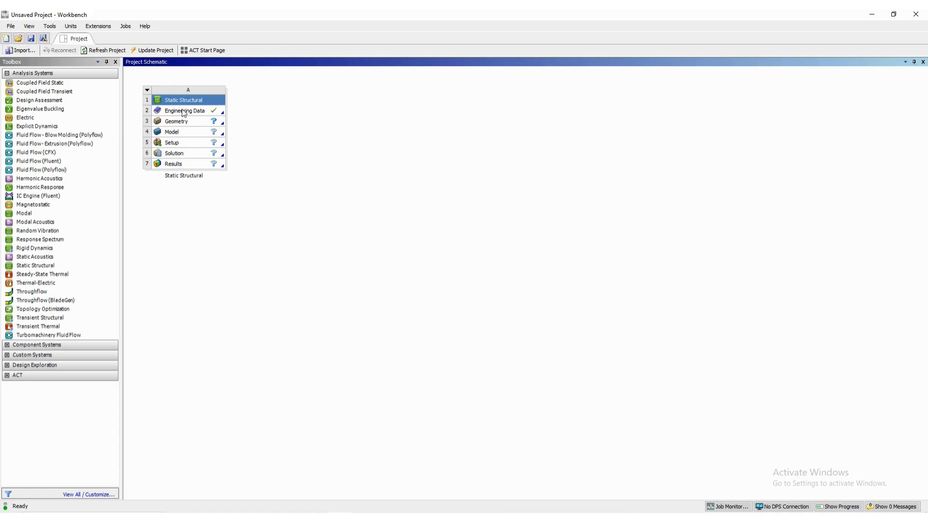
- Create a new DesignModeler geometry for the Static Structural system's Geometry cell
click(179, 120)
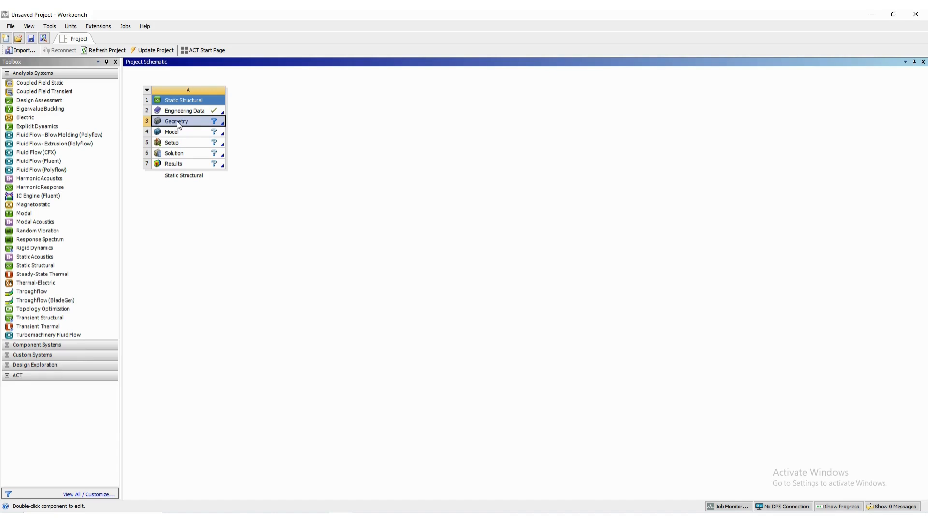
right_click(177, 120)
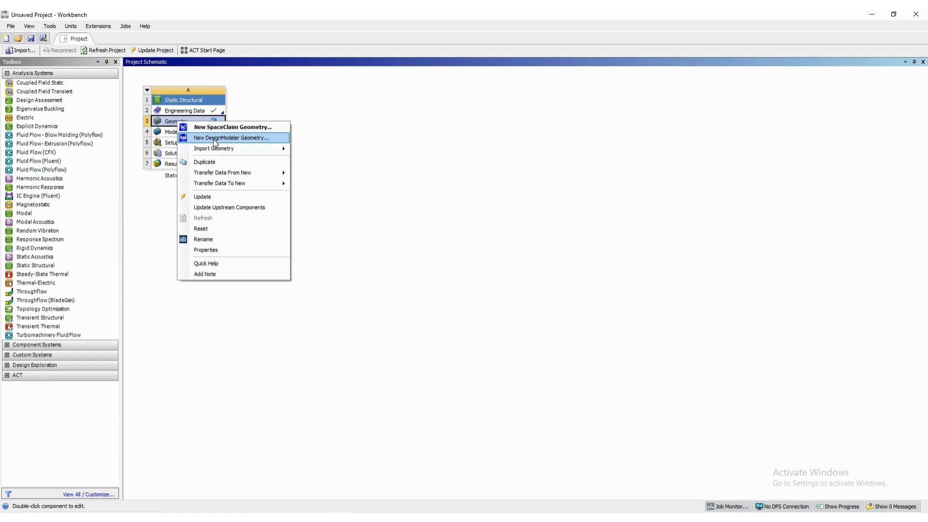
click(213, 139)
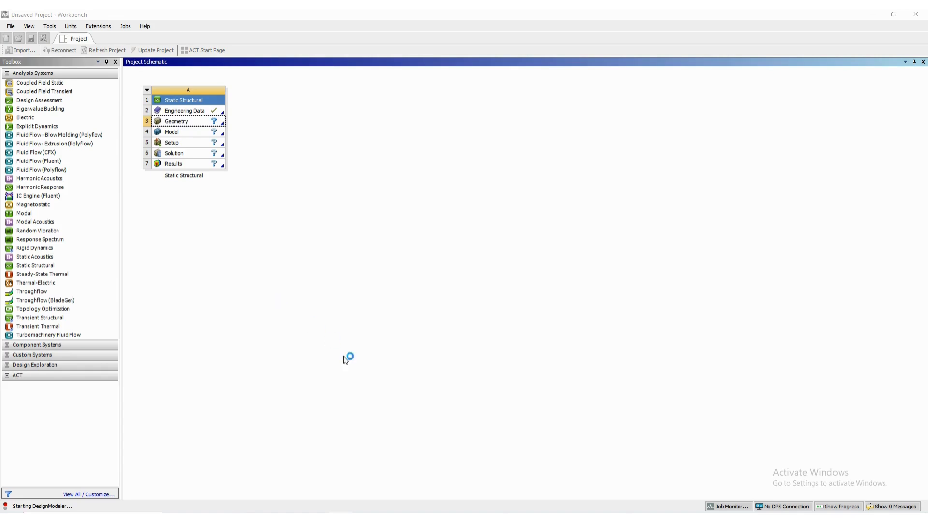
- Switch to the four bar mechanism guide in Word, allowing AnsysWB Module through the firewall, and check its first sketch screenshot
click(342, 518)
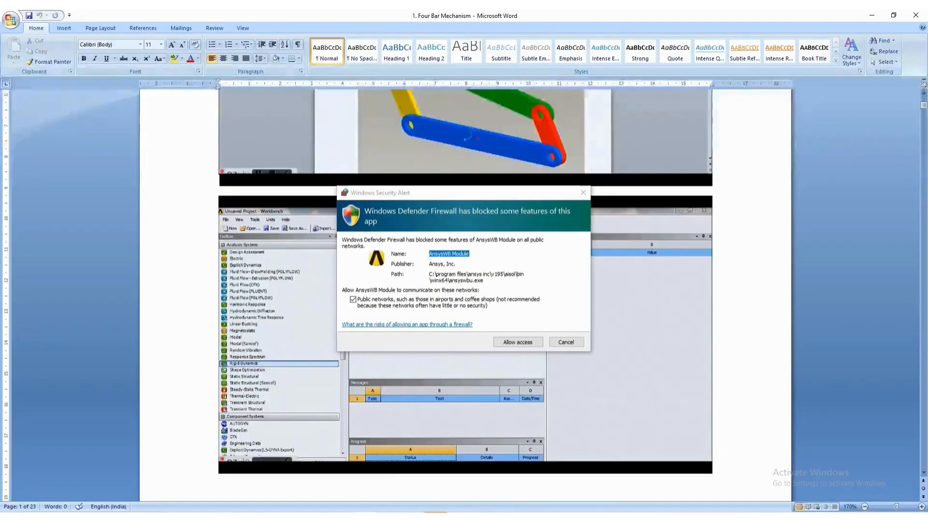
click(518, 342)
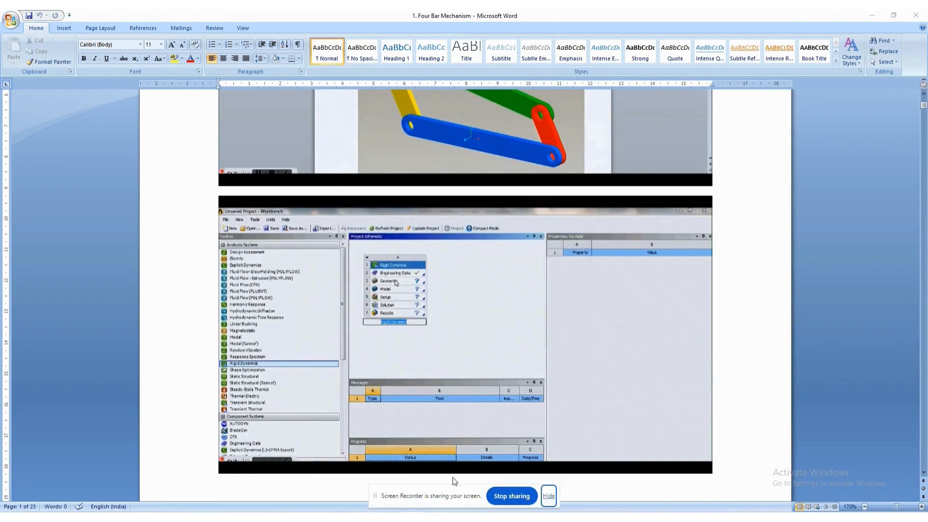
click(549, 496)
scroll(397, 350, down, 15)
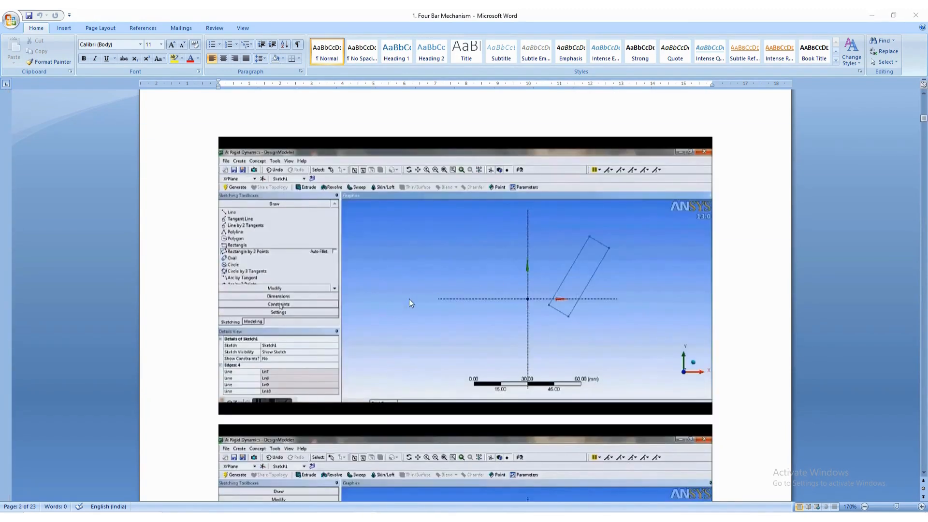
scroll(401, 297, up, 1)
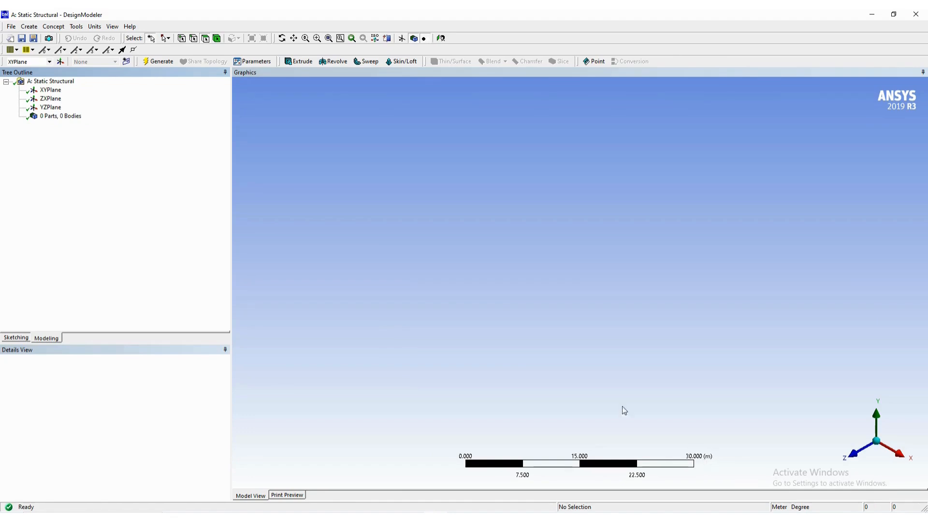
- Set the DesignModeler length unit to millimeter and check the sketch screenshot in the Word guide
click(95, 27)
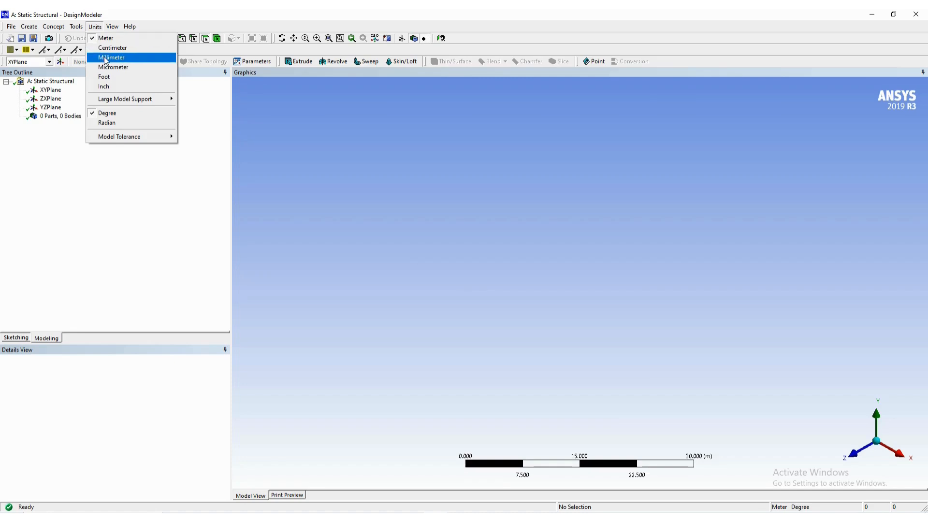
click(119, 60)
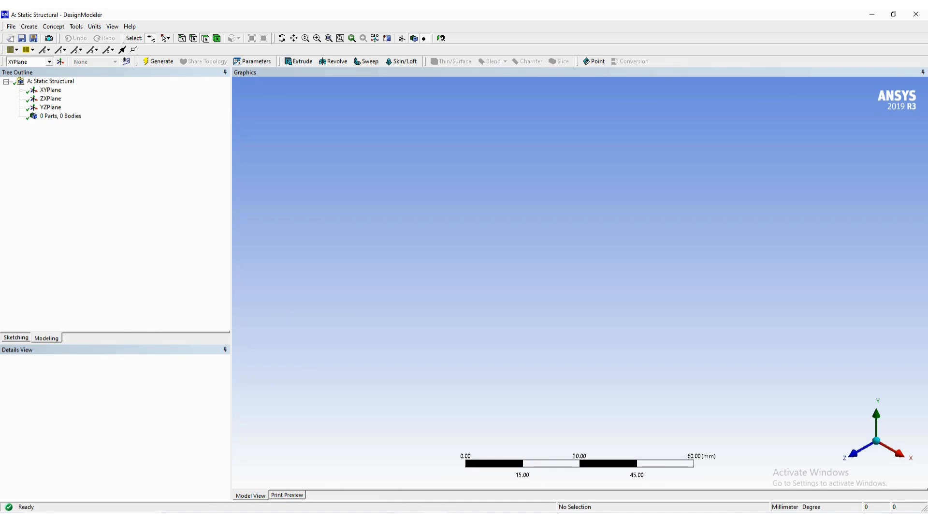
key(alt+Tab)
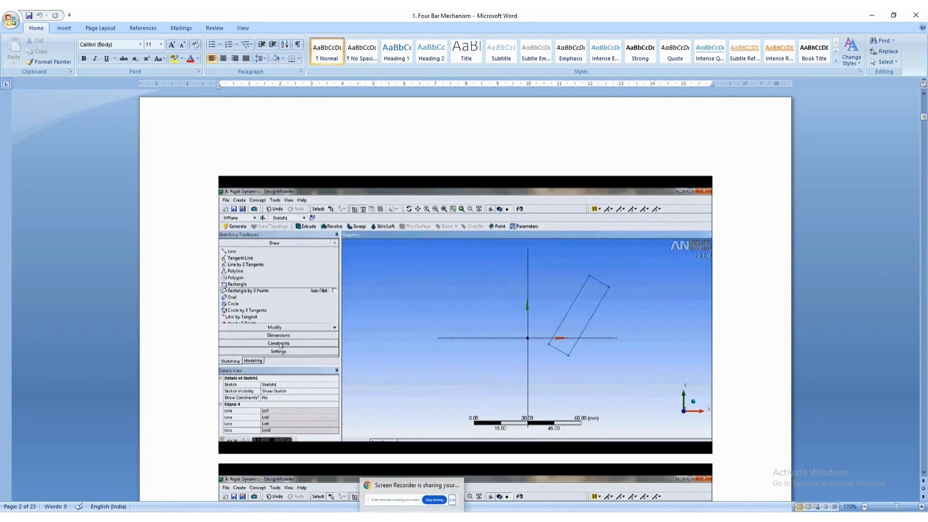
click(435, 517)
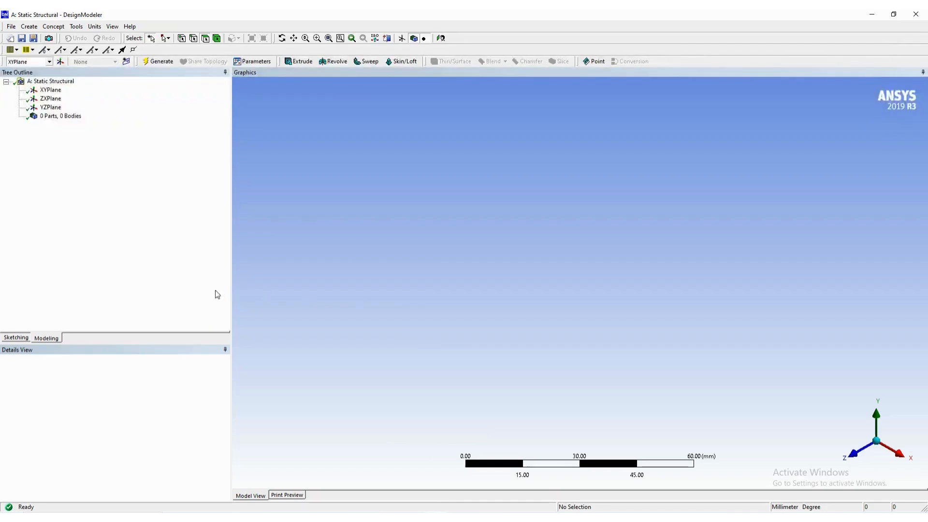
- Orient the view normal to the XYPlane and enter sketching mode on it
click(54, 92)
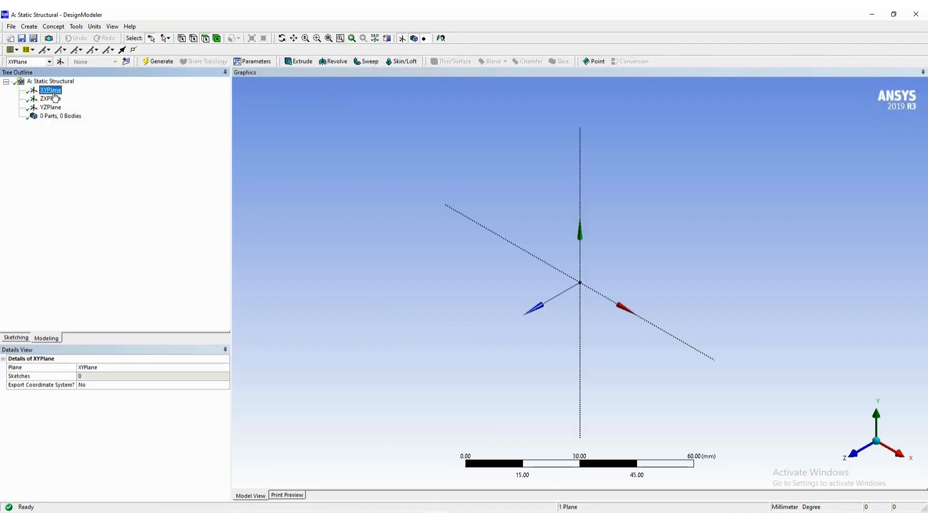
right_click(54, 94)
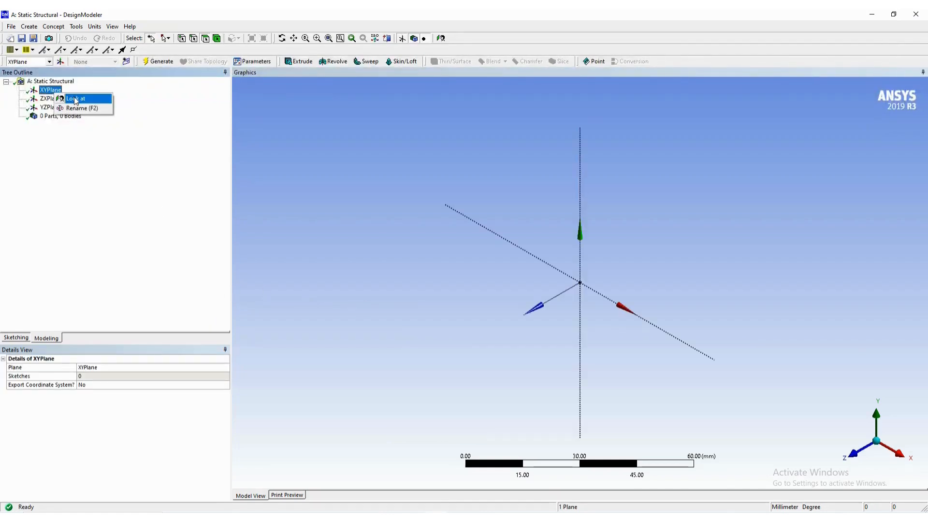
click(76, 100)
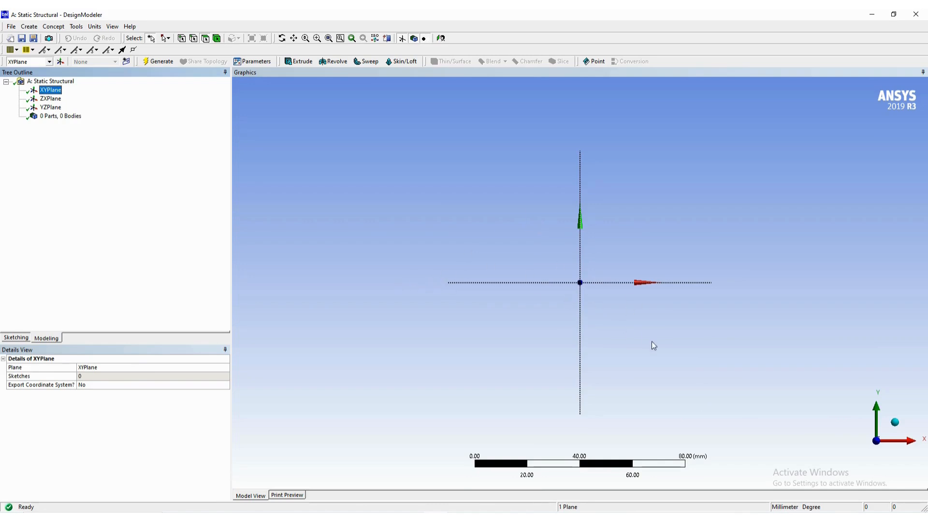
click(17, 338)
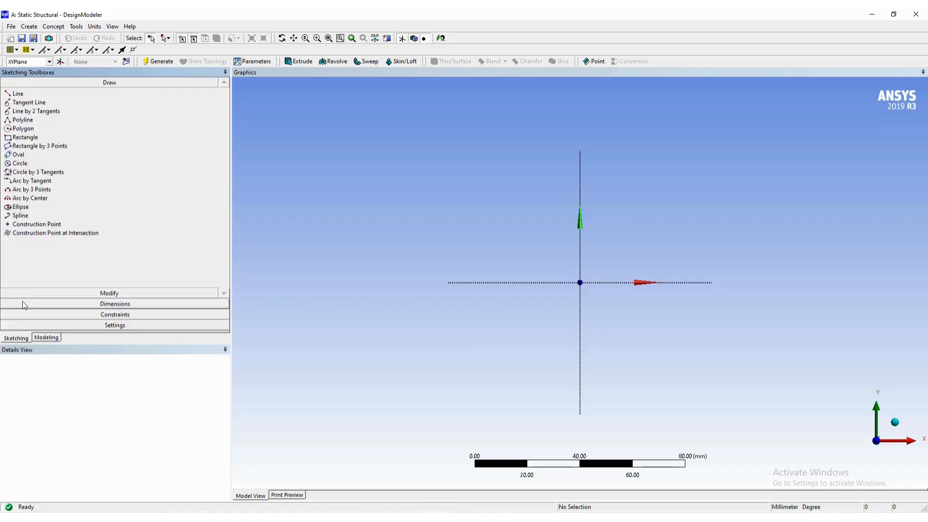
- Sketch a tilted rectangle by three points, about 9 mm wide, crossing the positive X axis beside the origin
click(47, 146)
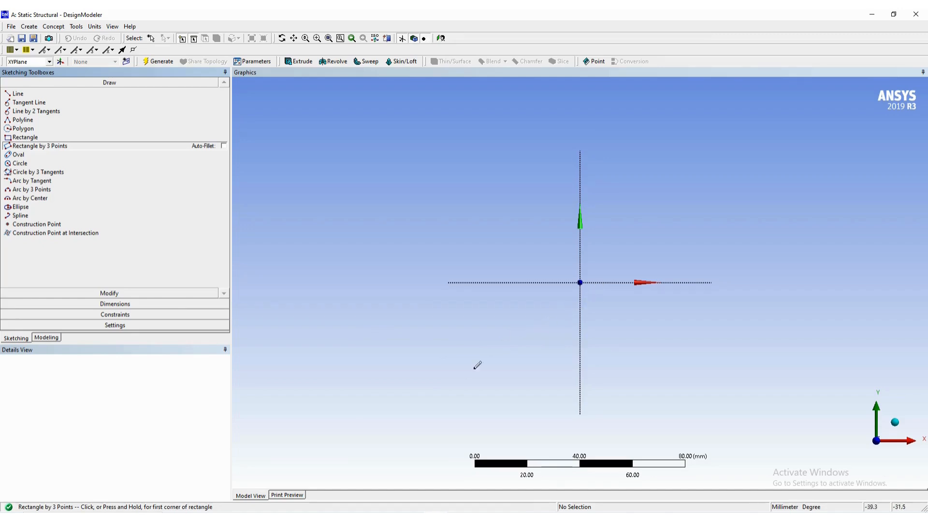
click(392, 517)
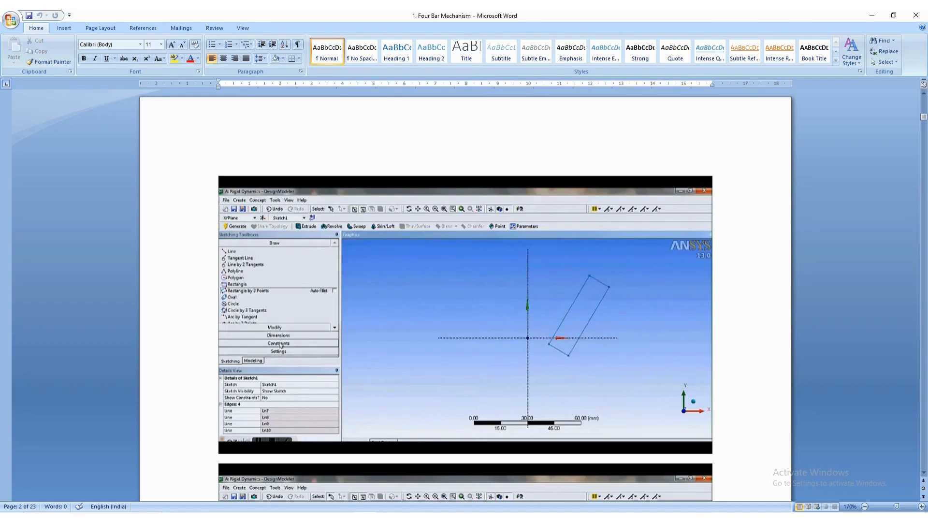
key(alt+Tab)
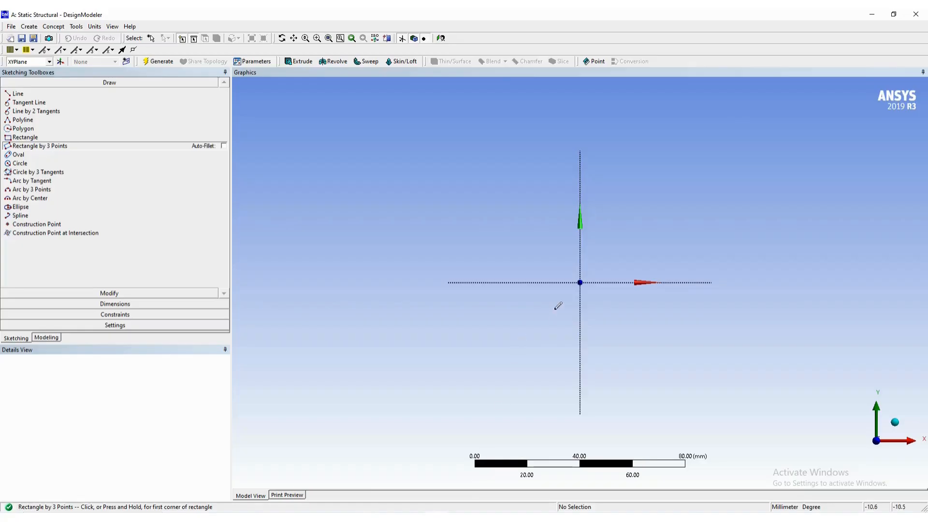
drag(598, 291, 617, 308)
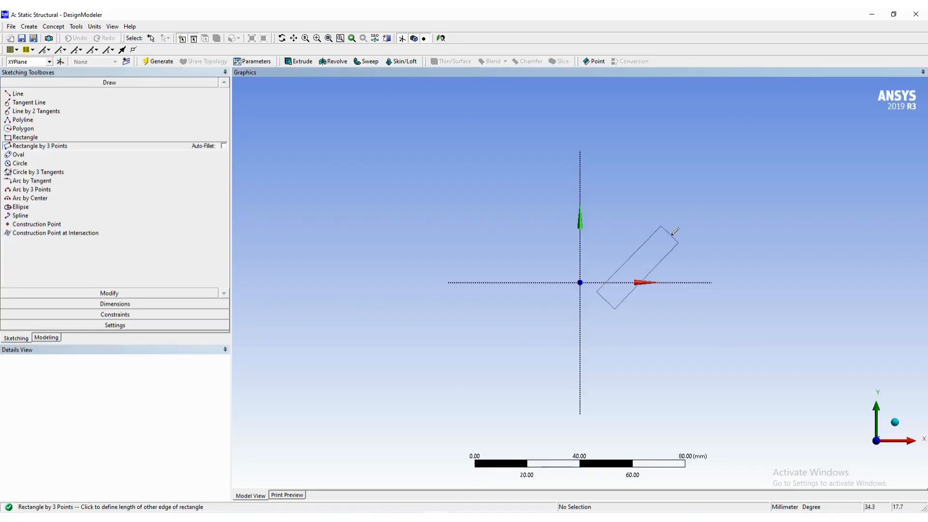
click(685, 201)
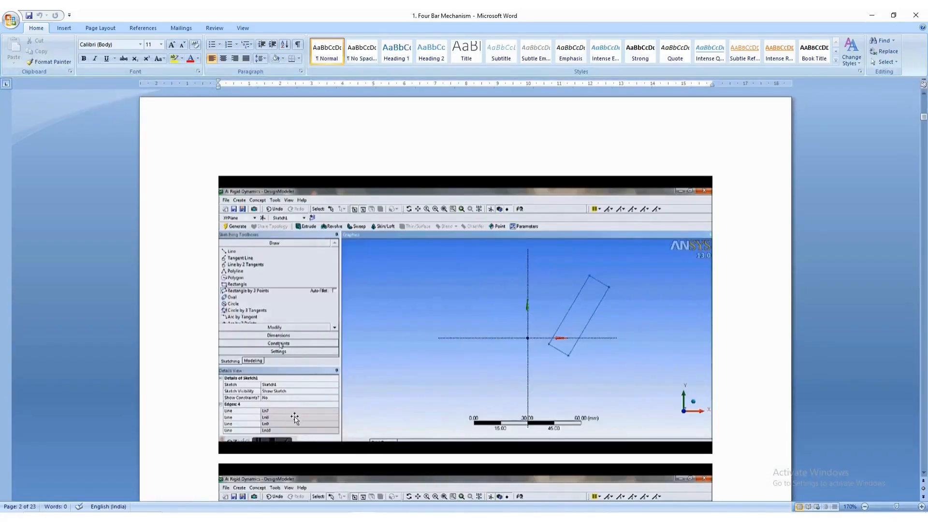
- Dimension the rectangle's width at its lower end and set it to 10 mm
scroll(312, 394, down, 6)
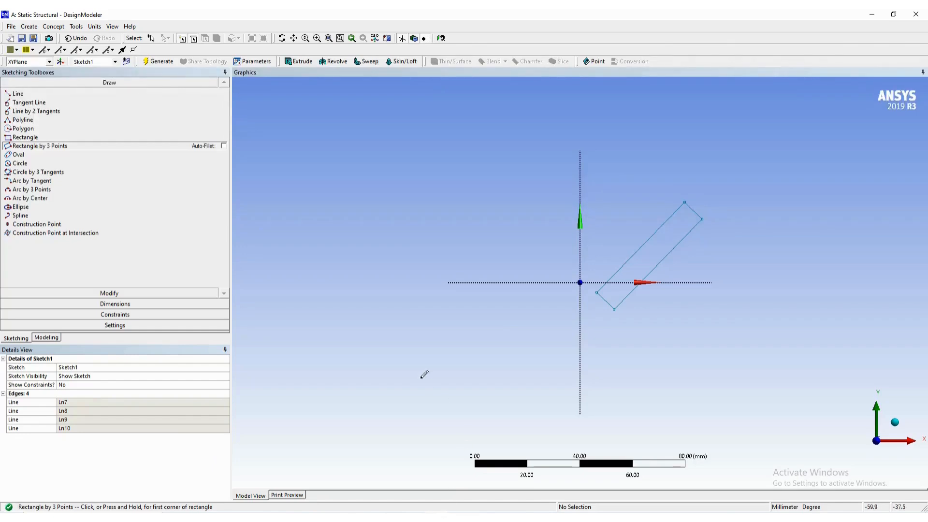
click(119, 304)
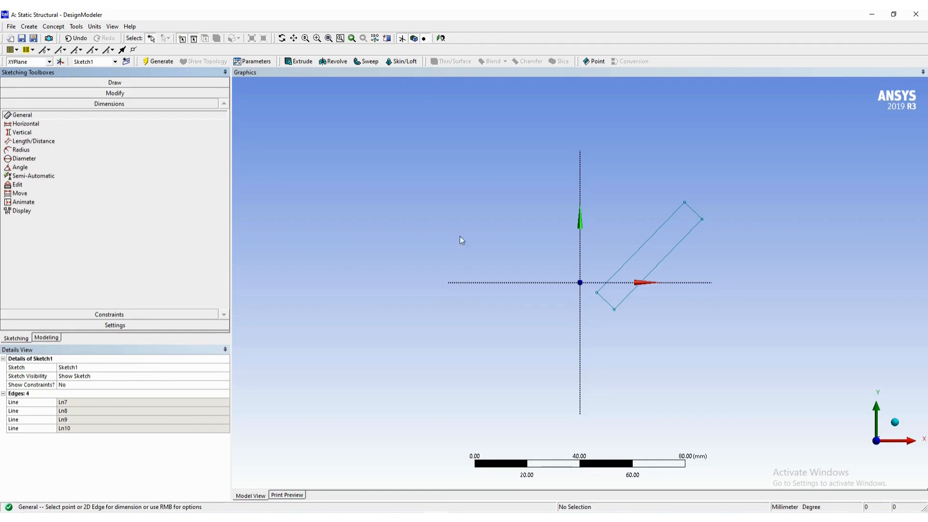
click(597, 293)
click(618, 305)
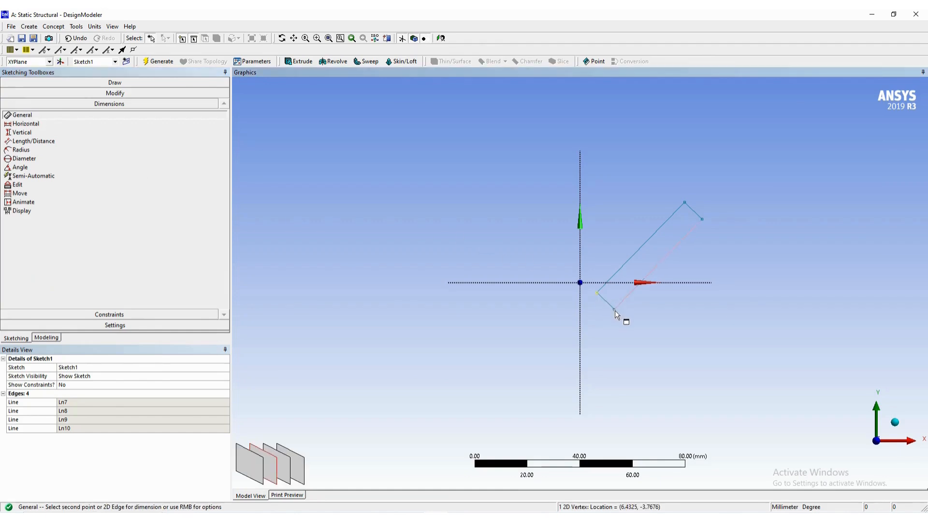
click(591, 328)
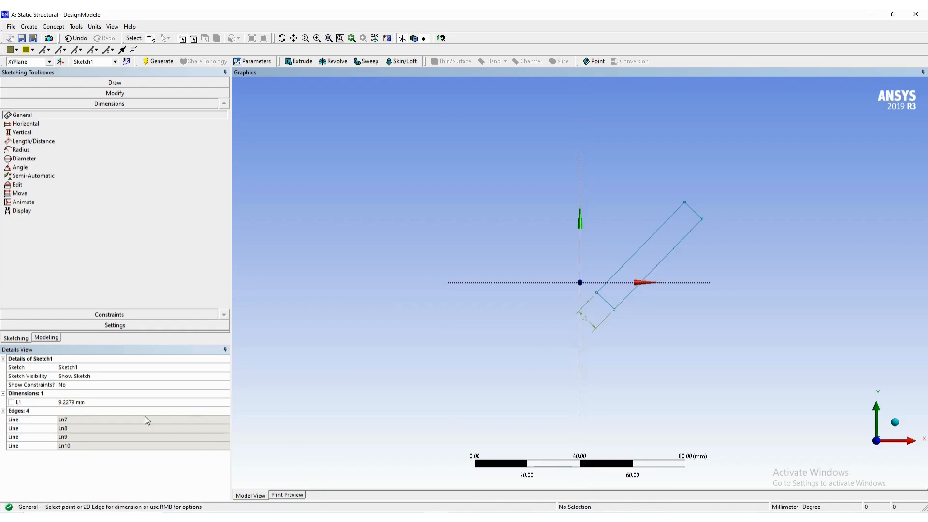
click(120, 400)
text(10)
key(Return)
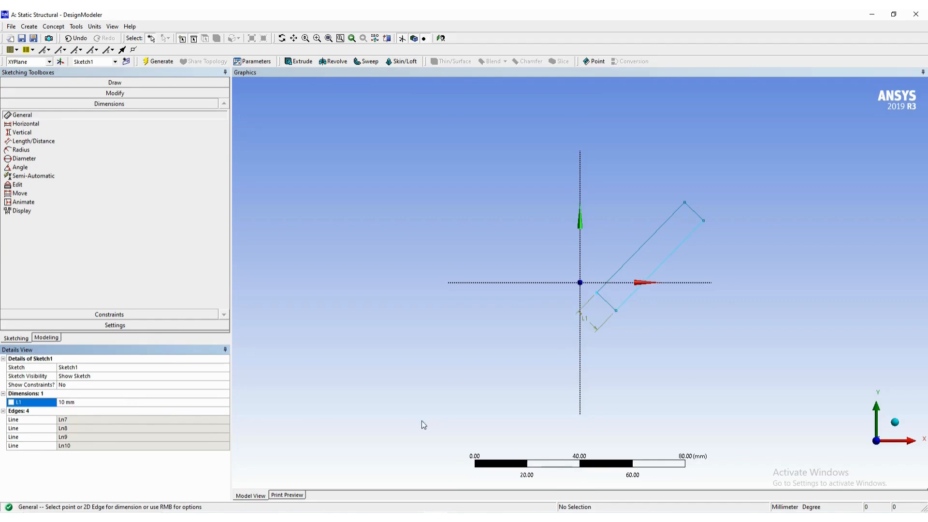
- Examine the Word guide's screenshots for rounding the link's ends and dimensioning the circle at its lower end
click(439, 508)
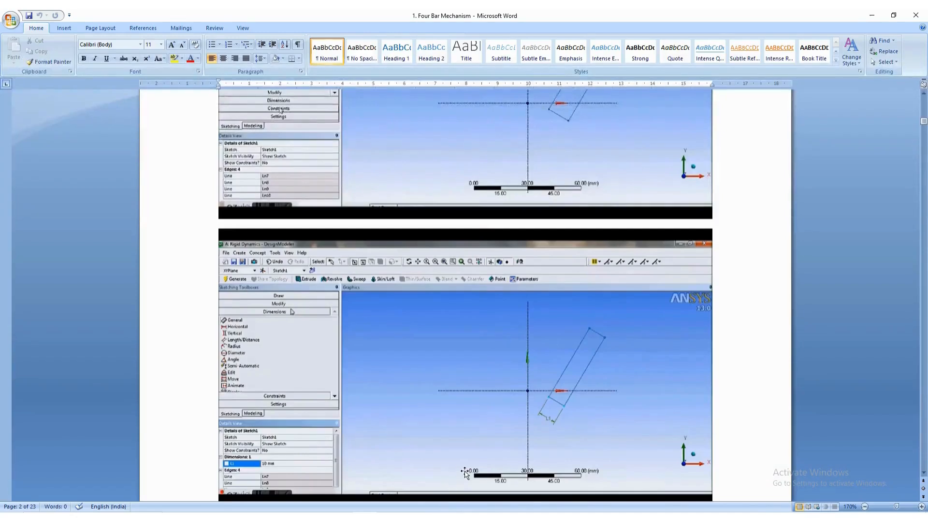
scroll(455, 432, down, 2)
scroll(454, 433, down, 10)
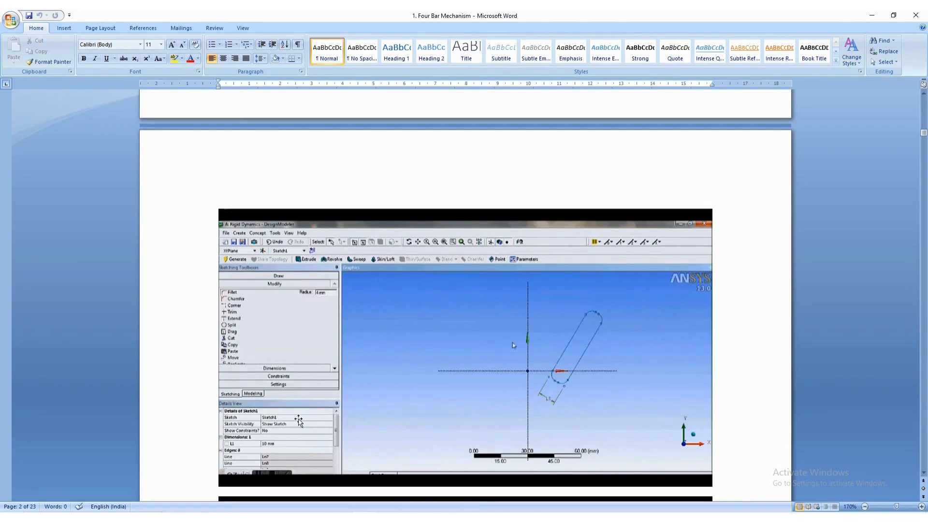
scroll(319, 401, down, 3)
scroll(327, 415, up, 9)
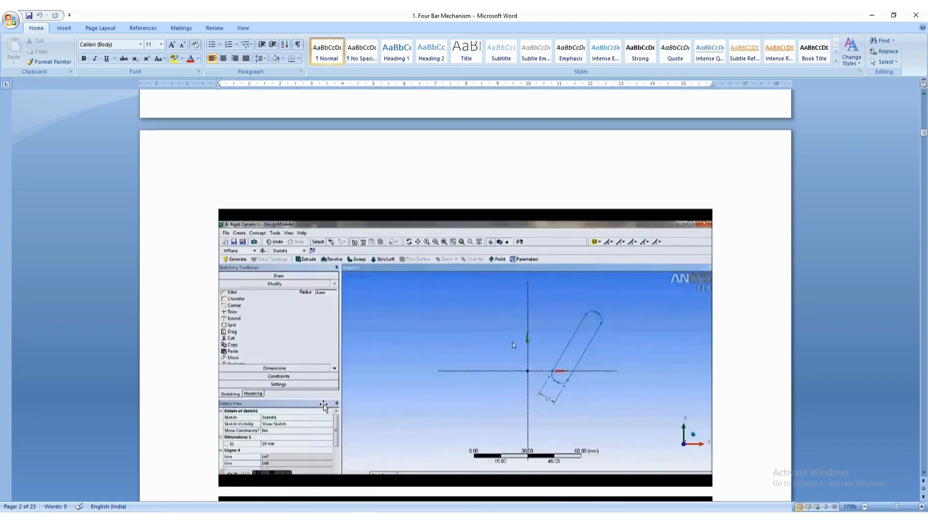
scroll(327, 423, down, 10)
scroll(326, 423, up, 2)
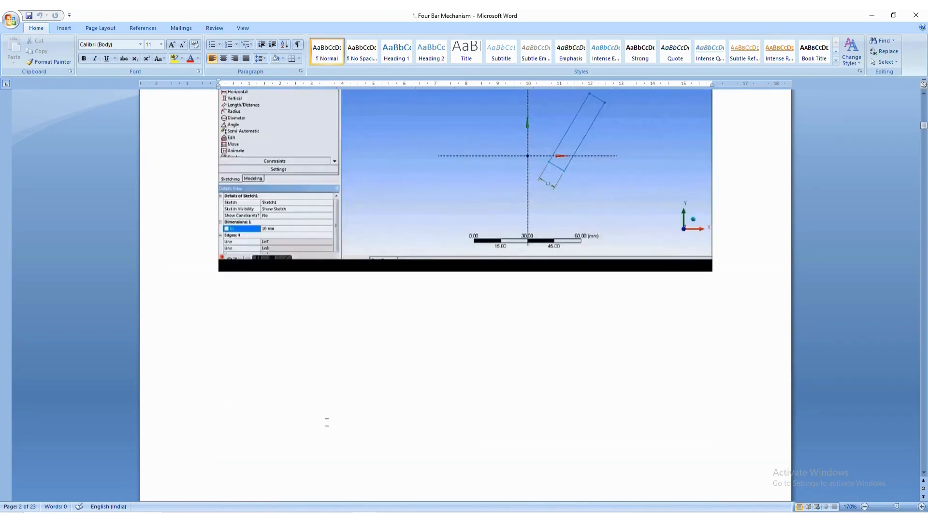
scroll(326, 422, down, 10)
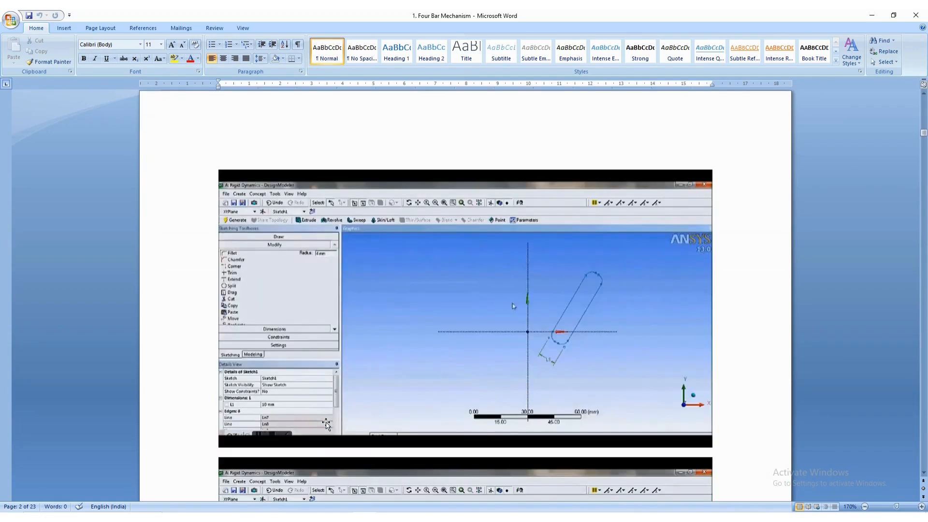
scroll(337, 387, down, 3)
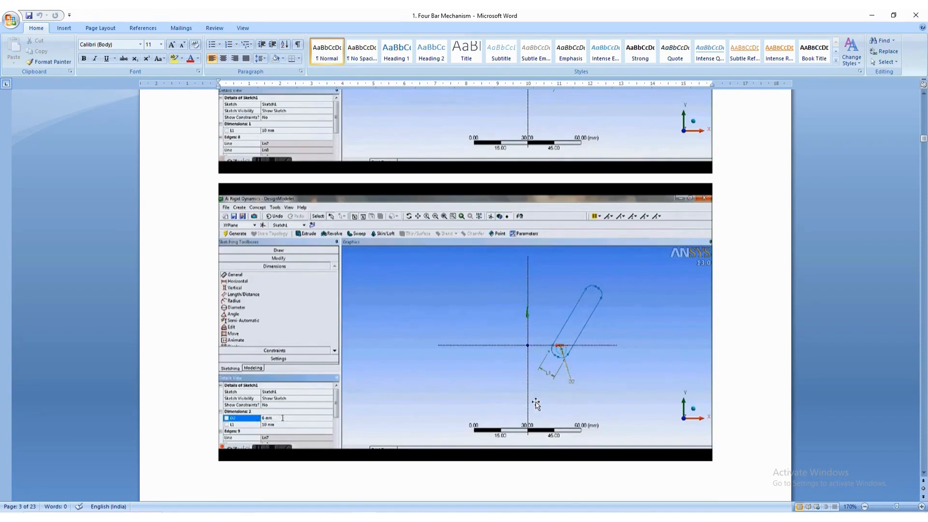
key(alt+Tab)
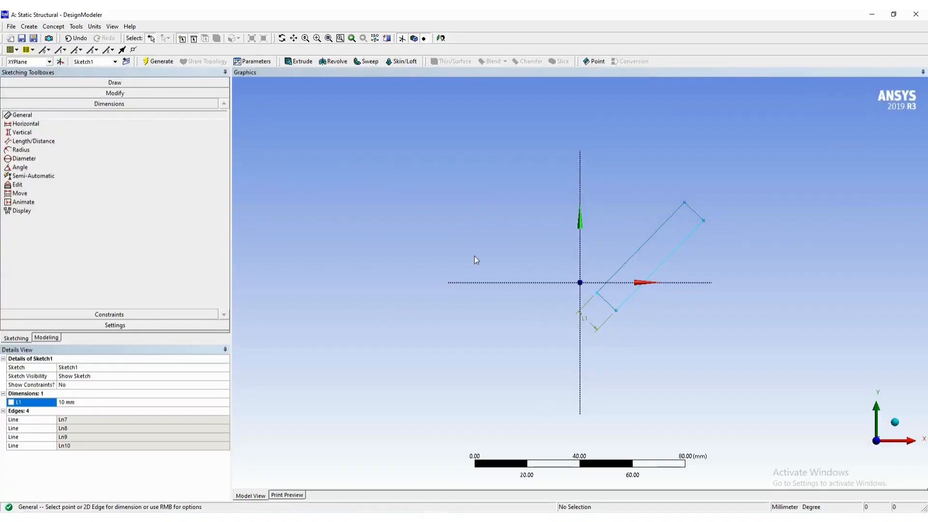
- Fillet the rectangle's lowest corner with a 3 mm radius
click(136, 93)
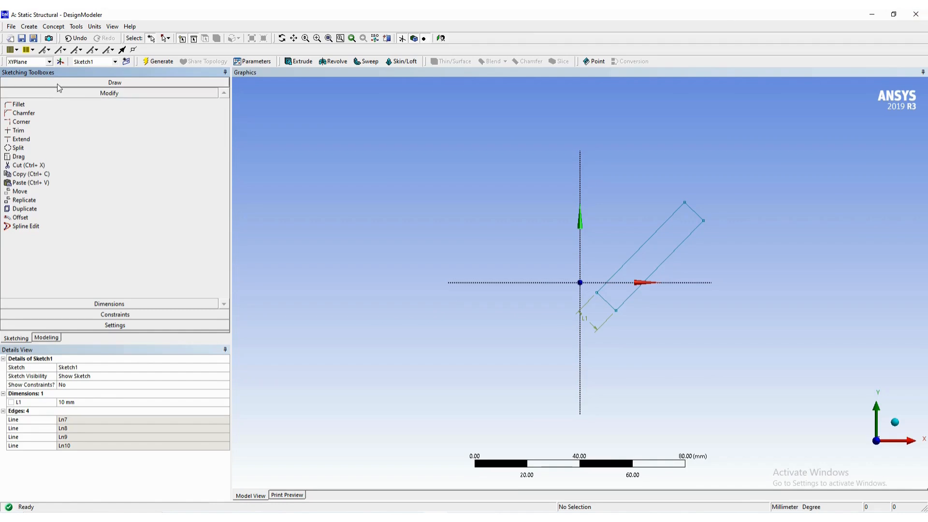
click(30, 105)
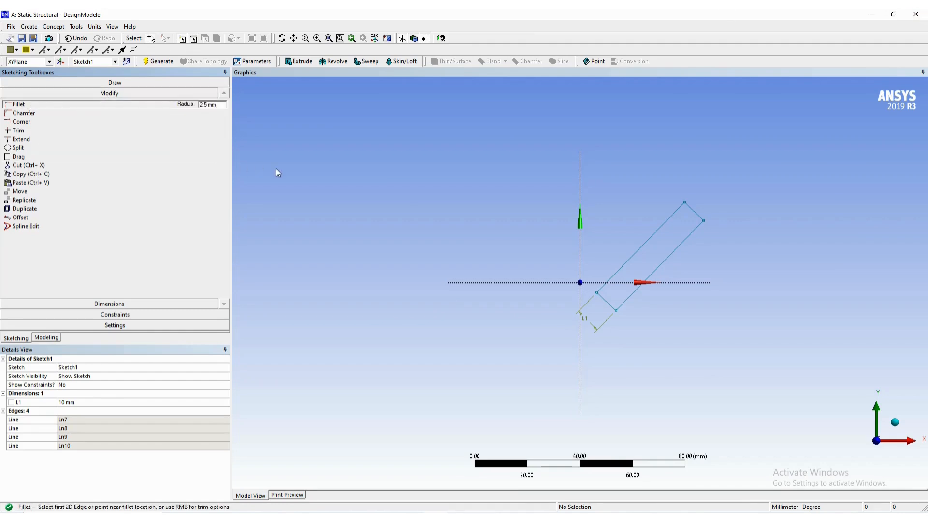
click(223, 104)
key(BackSpace)
key(BackSpace)
key(BackSpace)
text(3)
key(Return)
click(617, 311)
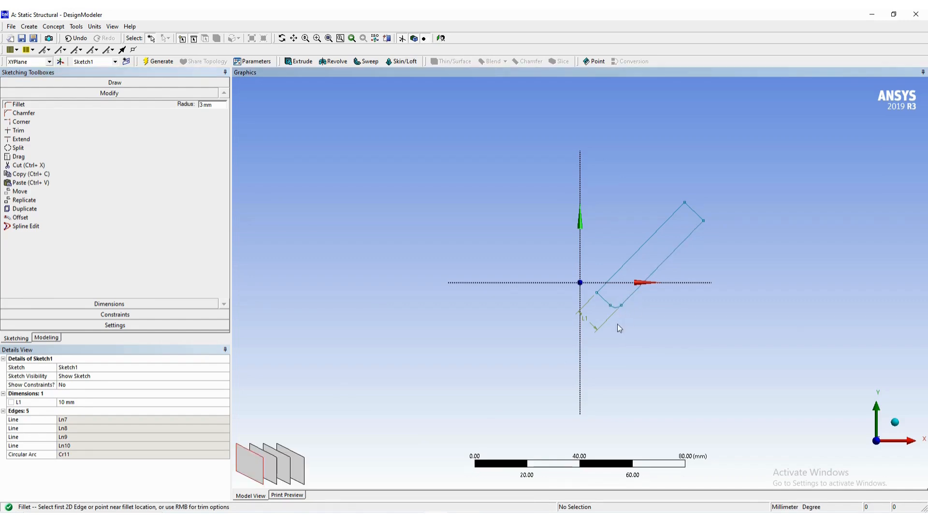
- Fillet the remaining three corners of the tilted rectangle with a 3 mm radius
scroll(603, 311, up, 3)
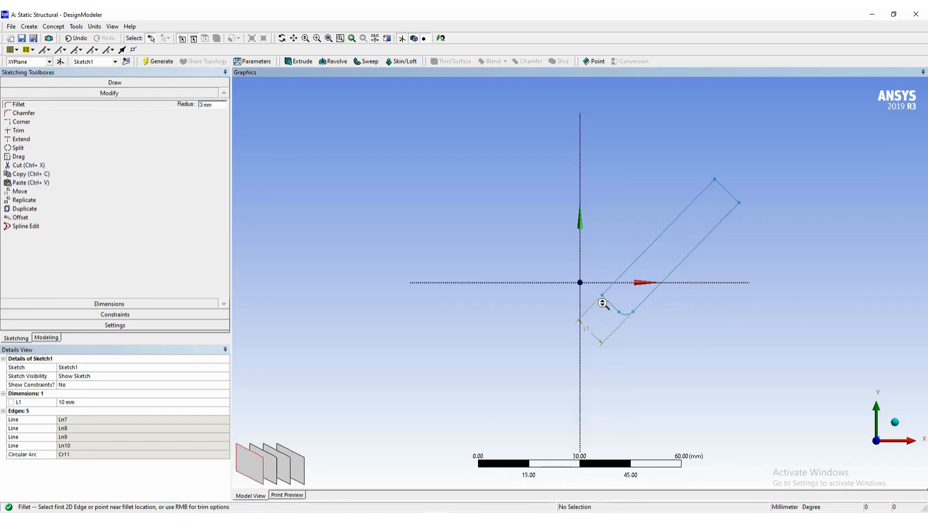
click(604, 295)
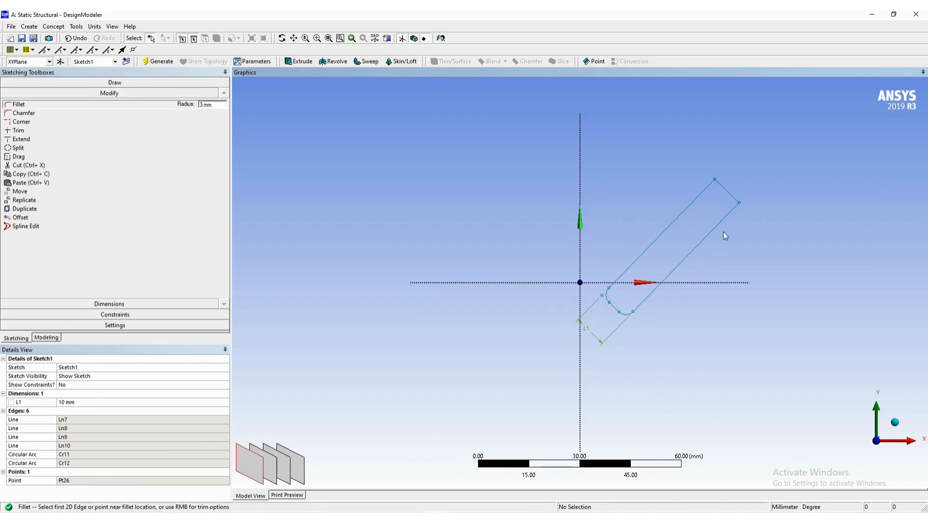
click(737, 209)
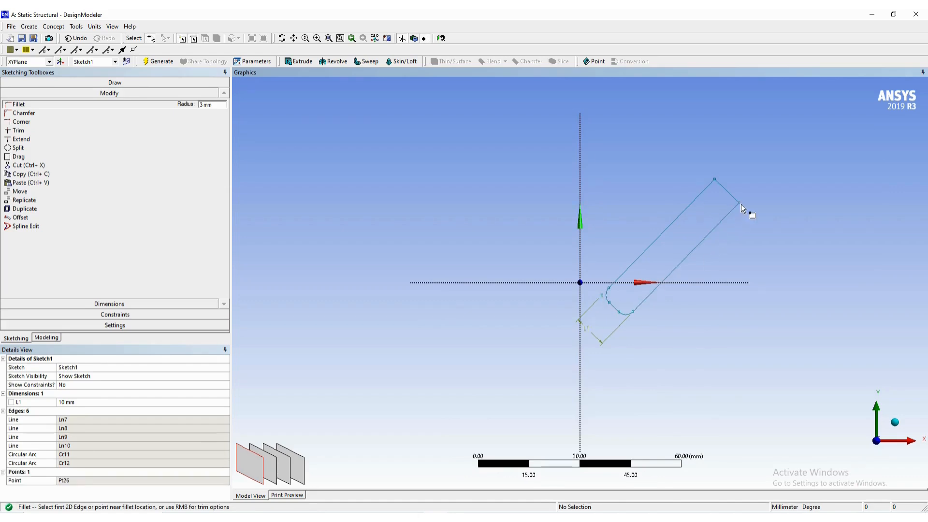
click(715, 181)
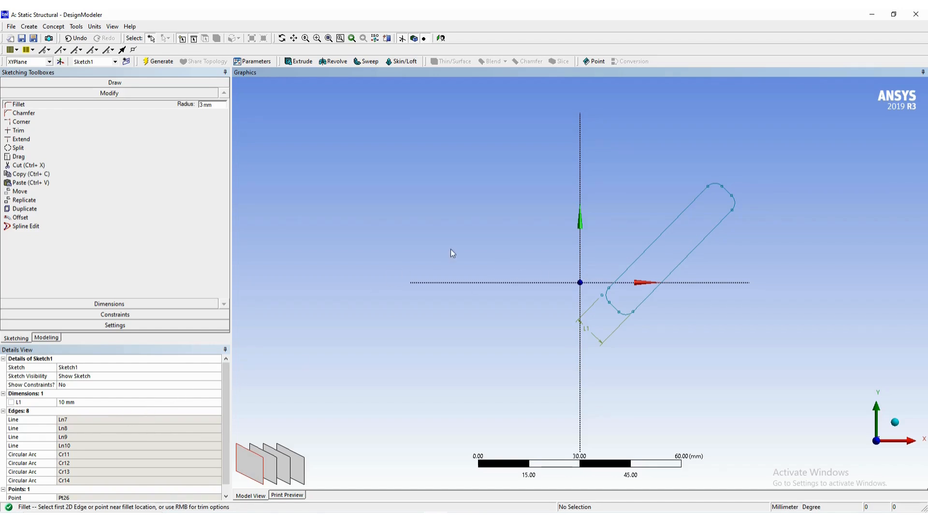
key(Escape)
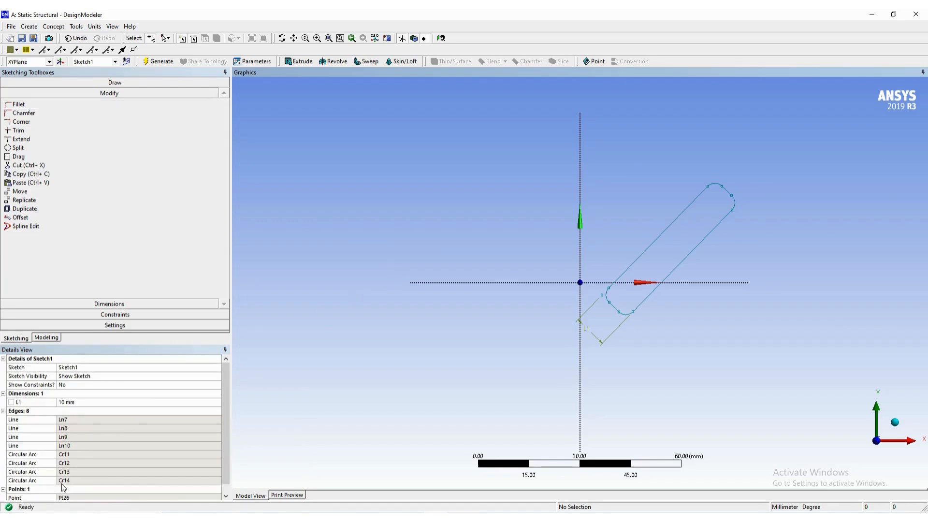
- Add a diameter dimension to the fillet arc at the link's lowest corner
click(115, 304)
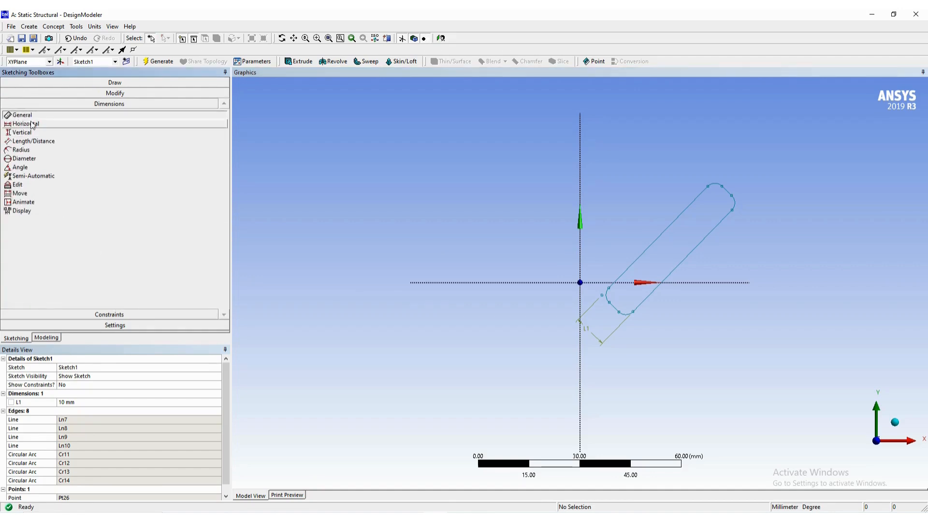
click(29, 159)
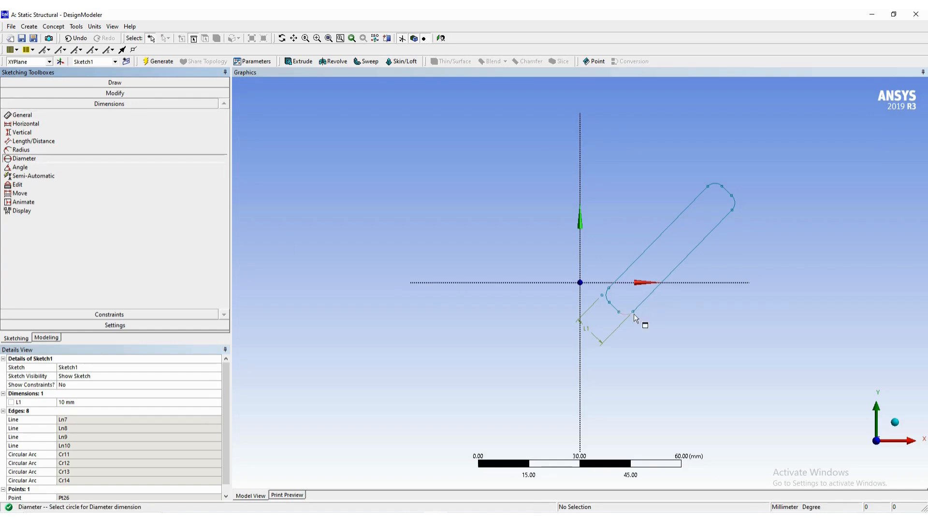
click(627, 315)
click(632, 368)
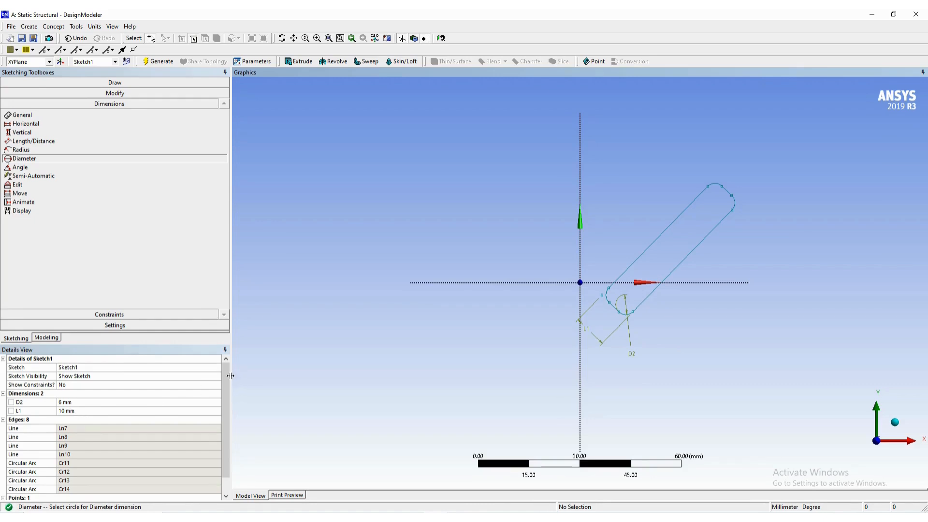
- Consult the next figure in the Word guide and sketch a circle about 5.5 mm across inside the link's lower end
key(alt+Tab)
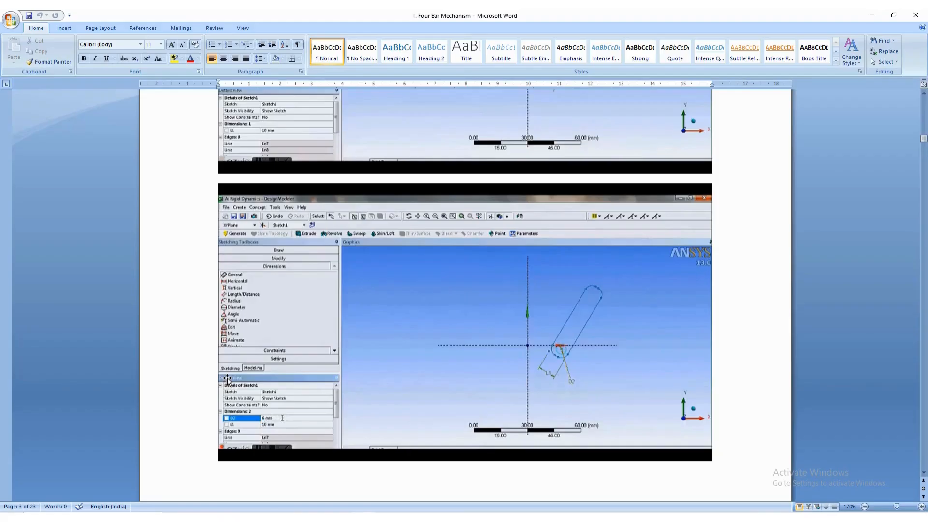
scroll(434, 359, down, 8)
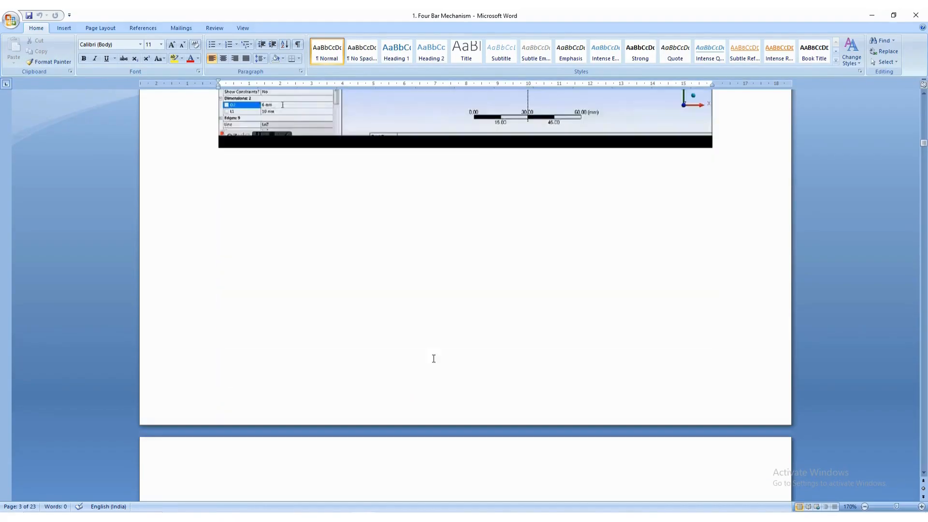
scroll(433, 358, down, 8)
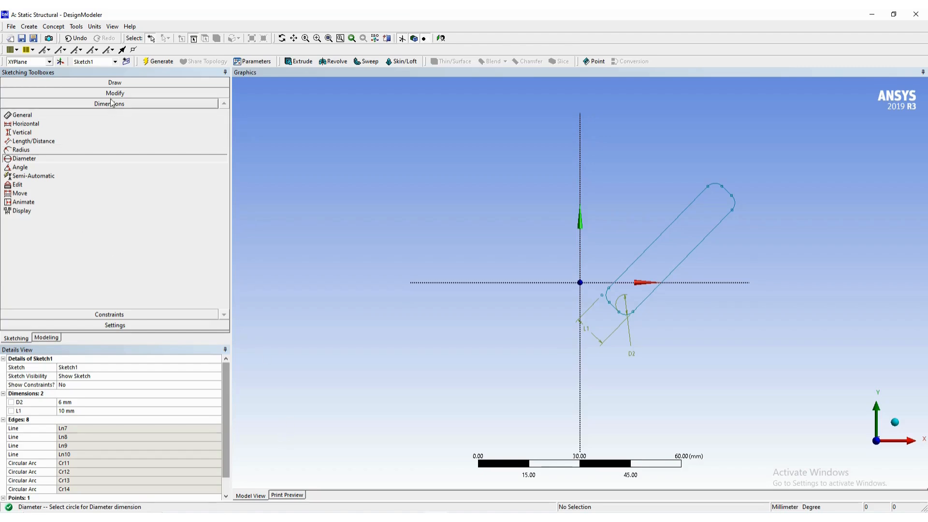
click(111, 83)
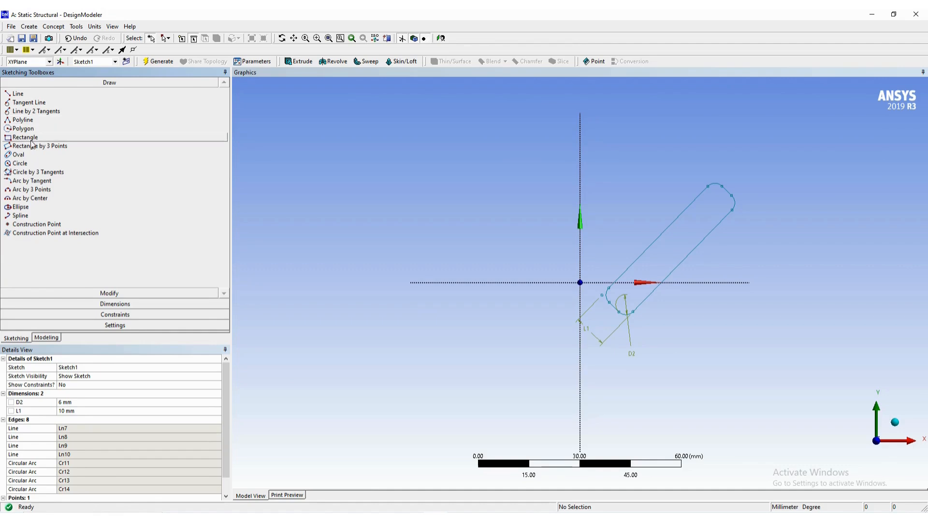
click(28, 164)
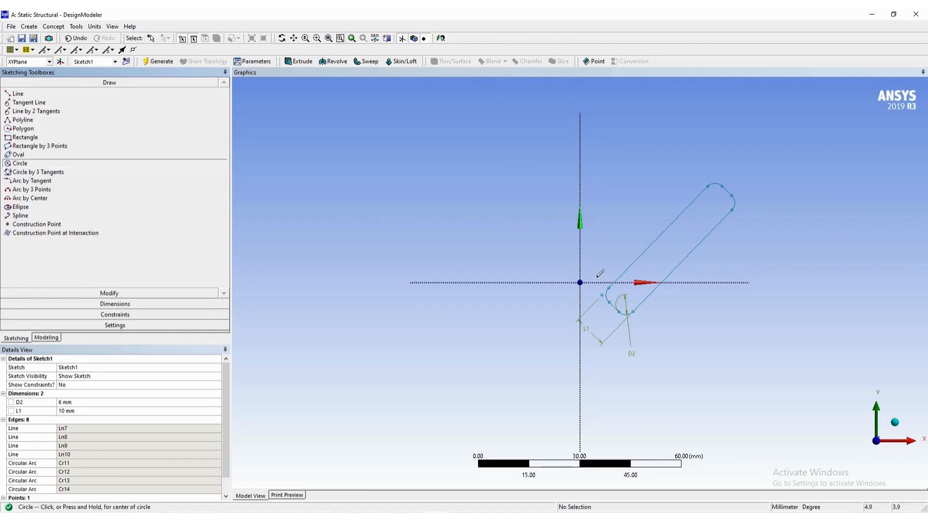
scroll(636, 296, up, 3)
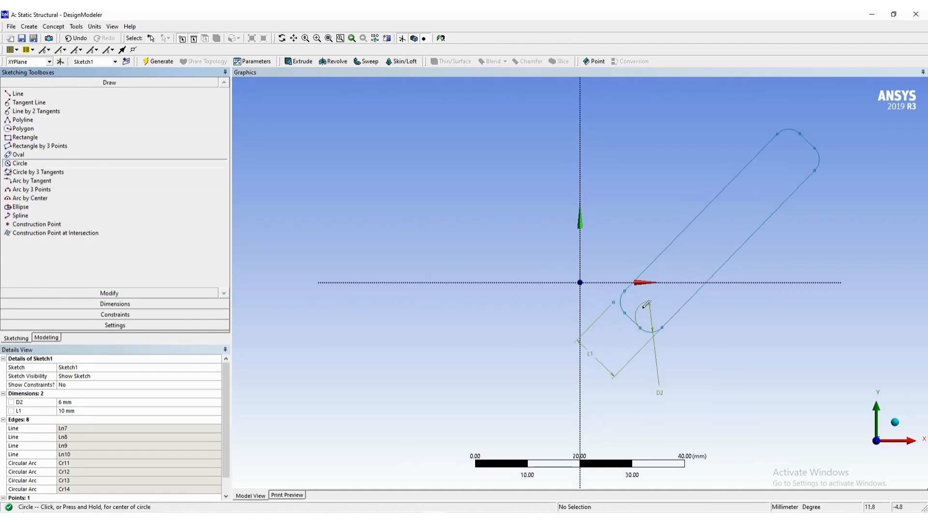
click(649, 302)
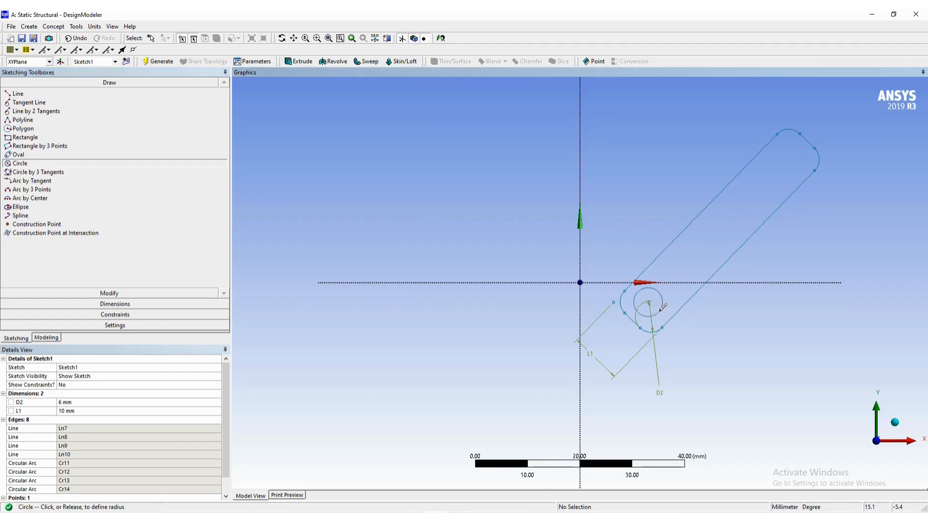
click(661, 307)
key(Escape)
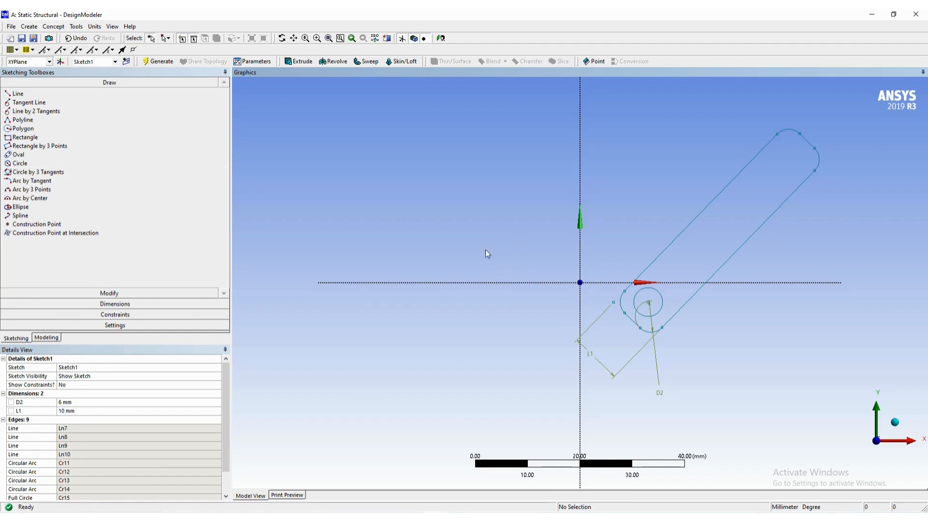
- Dimension the distance from the circle's centre to the link's lower long edge and set it to 5 mm, matching the Word guide
click(138, 302)
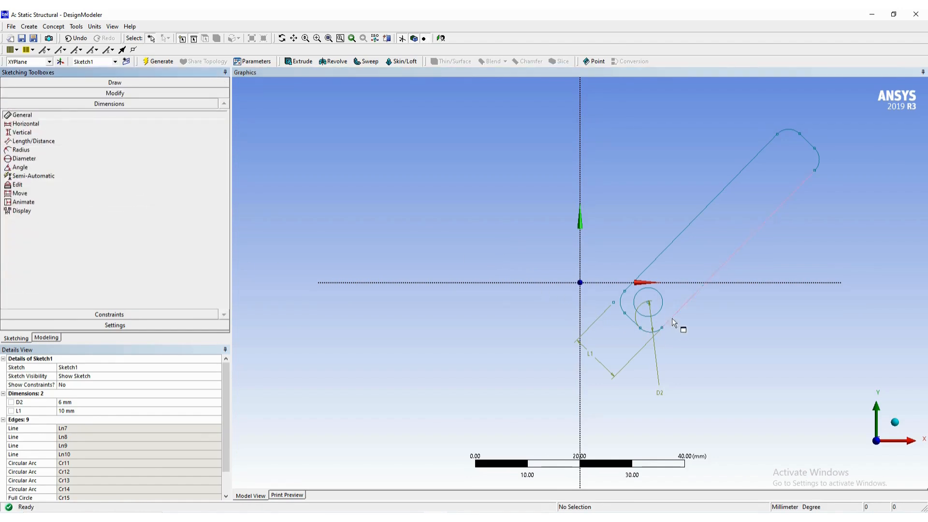
click(648, 303)
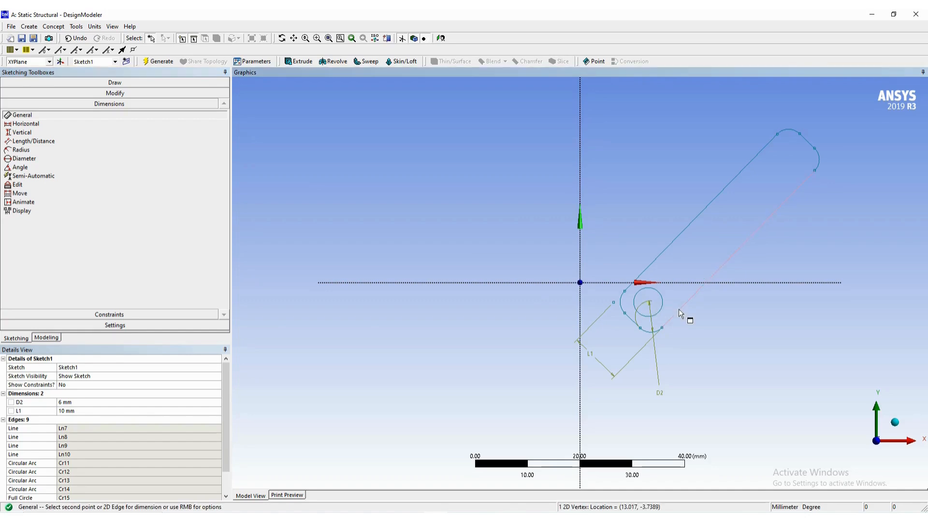
click(680, 309)
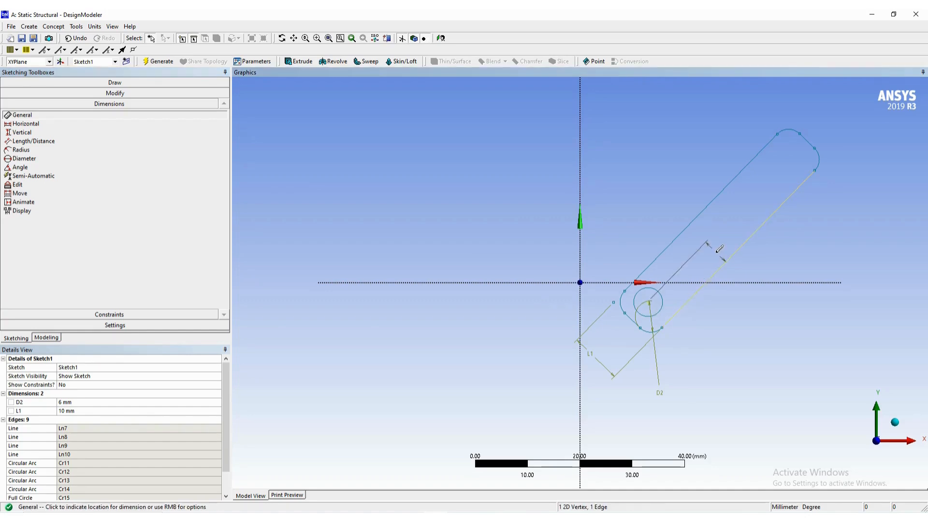
click(719, 249)
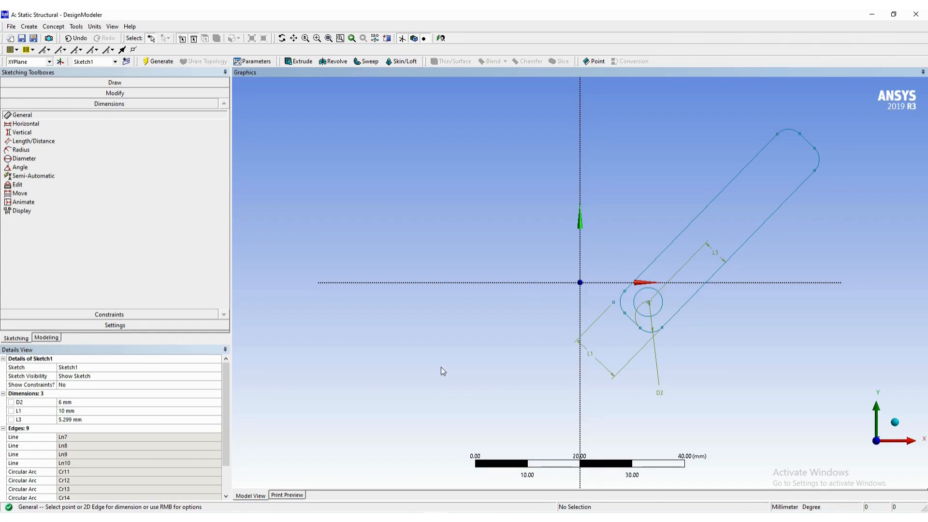
key(alt+Tab)
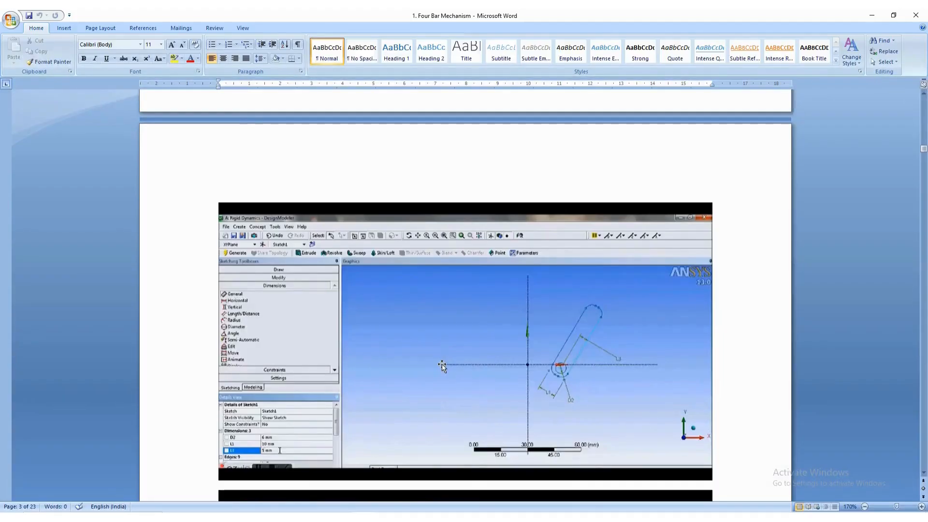
key(alt+Tab)
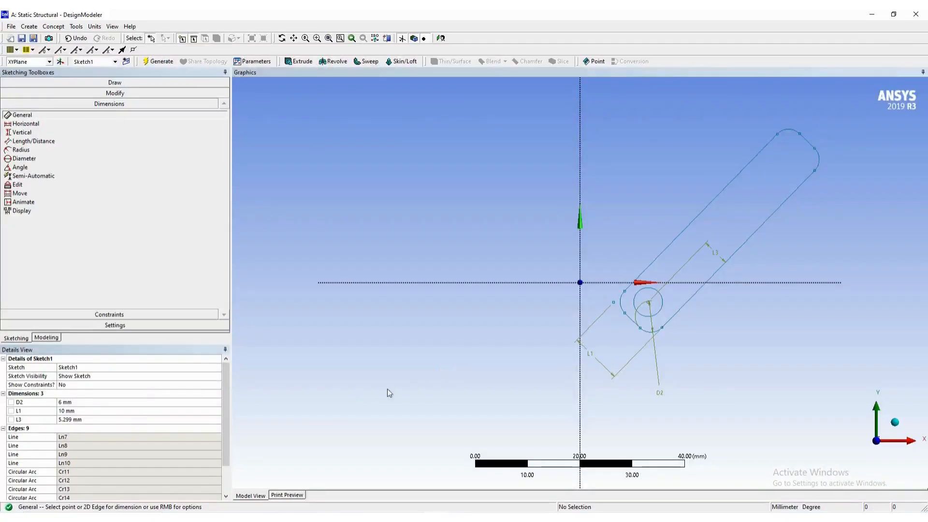
click(106, 414)
click(105, 420)
text(53)
key(Return)
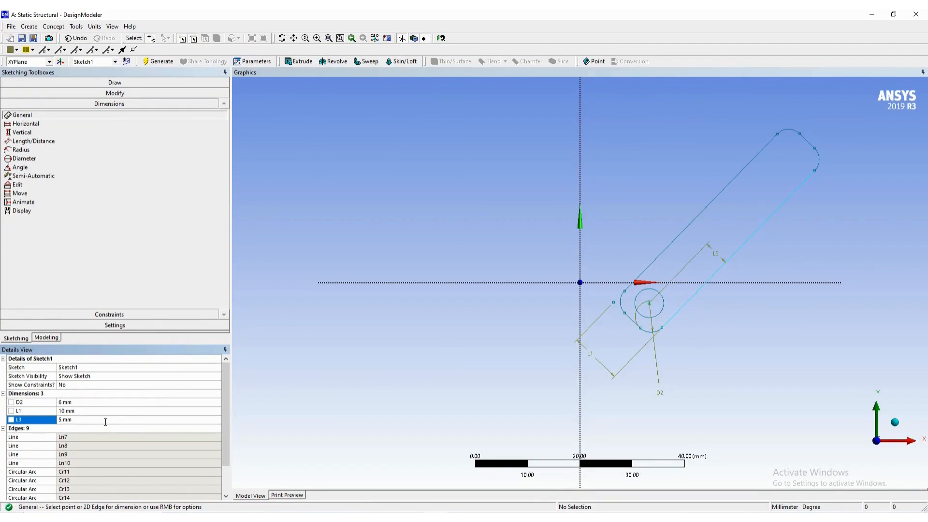
- Examine the Word guide's following figure for the link's extrusion settings
key(alt+Tab)
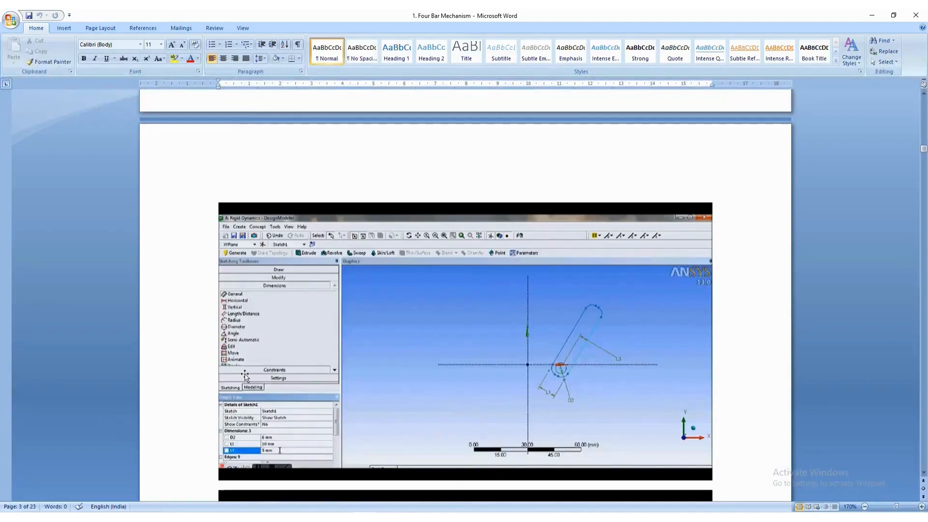
scroll(252, 369, down, 3)
scroll(253, 369, down, 3)
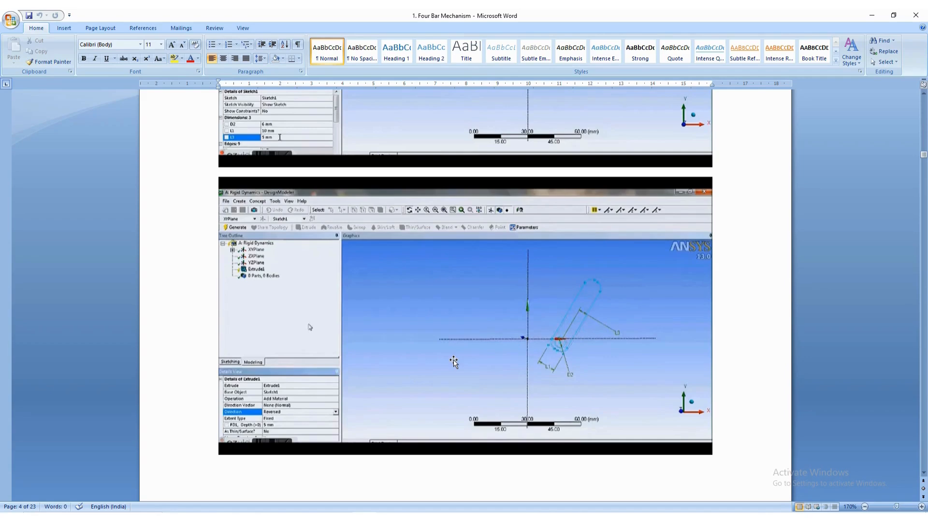
key(alt+Tab)
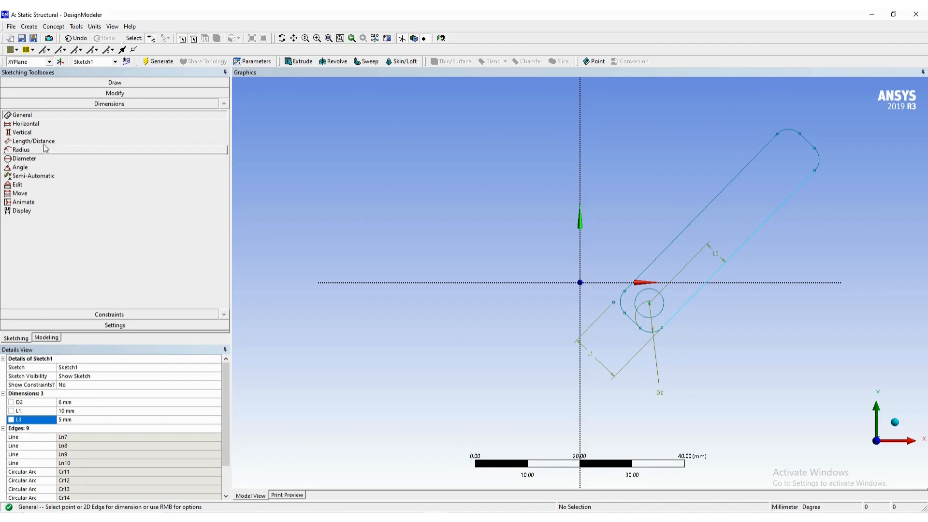
- Try to dimension the short straight edge at the link's lower end, and undo that dimension
click(632, 324)
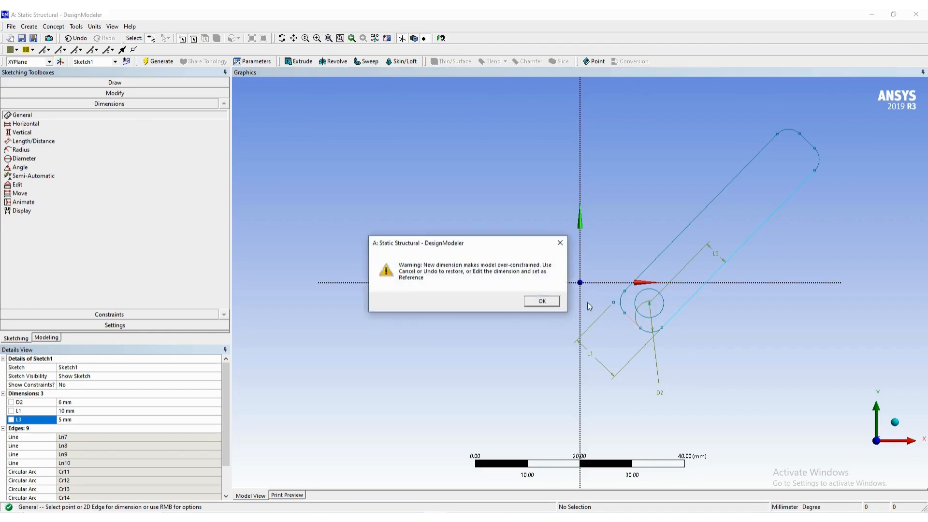
click(541, 300)
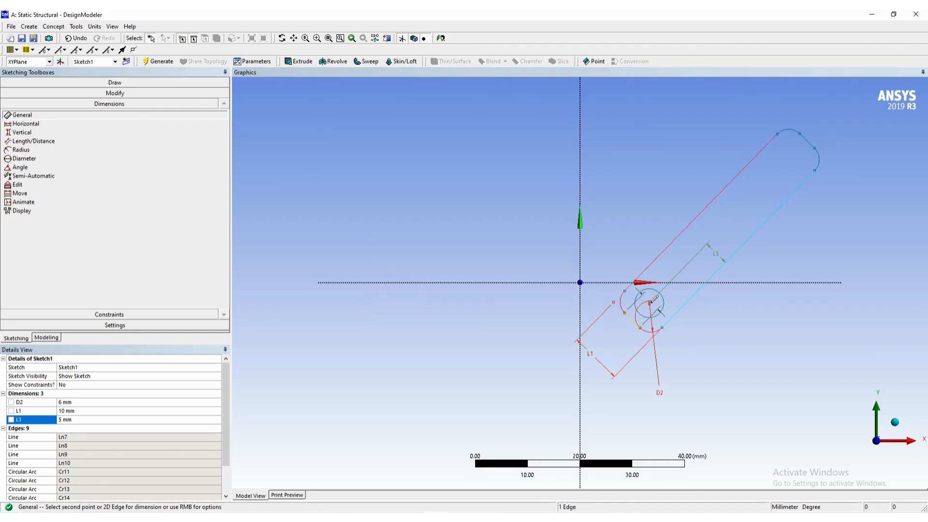
click(650, 302)
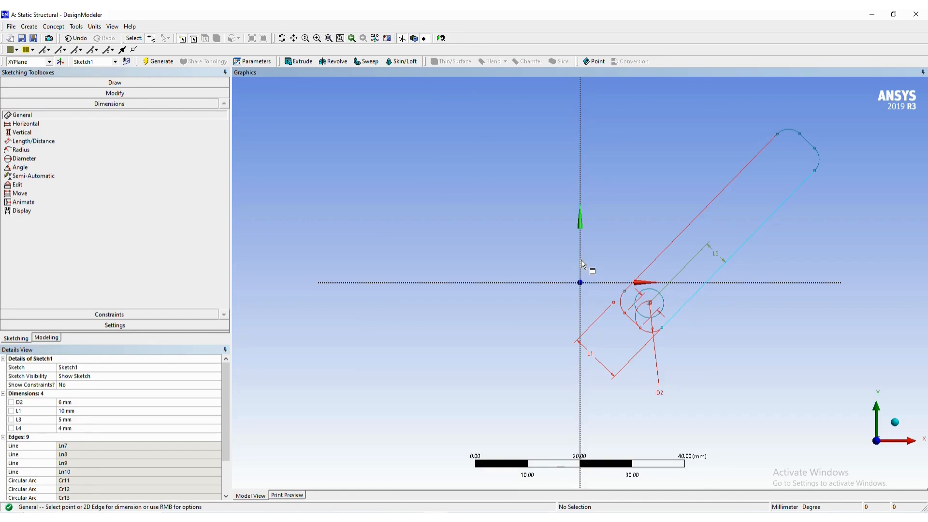
key(ctrl+z)
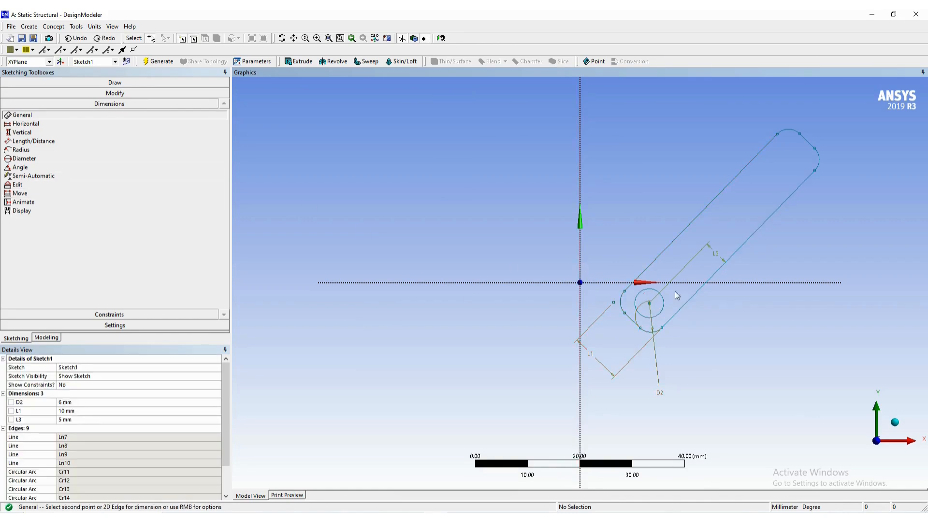
- Dimension the distance from the short lower end edge to the circle's centre, set it to 5 mm, and leave sketching for modeling
click(634, 324)
click(596, 303)
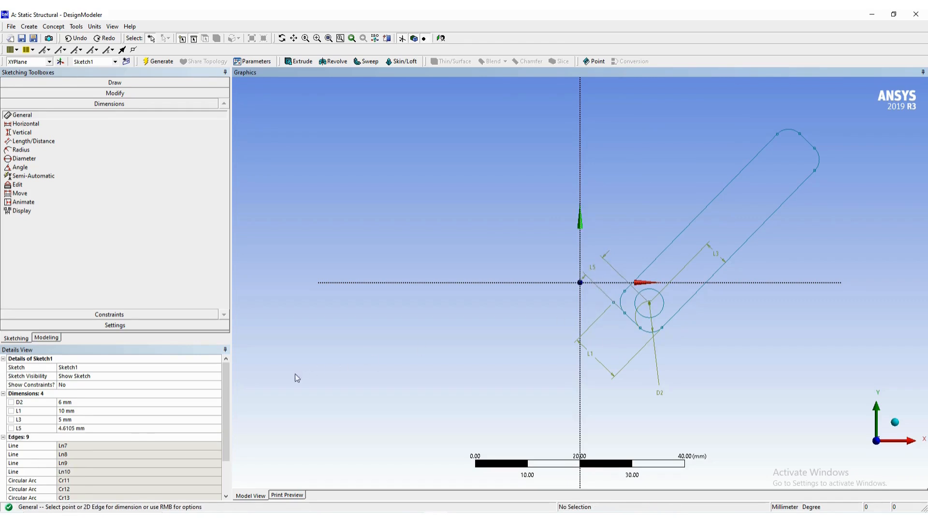
click(140, 429)
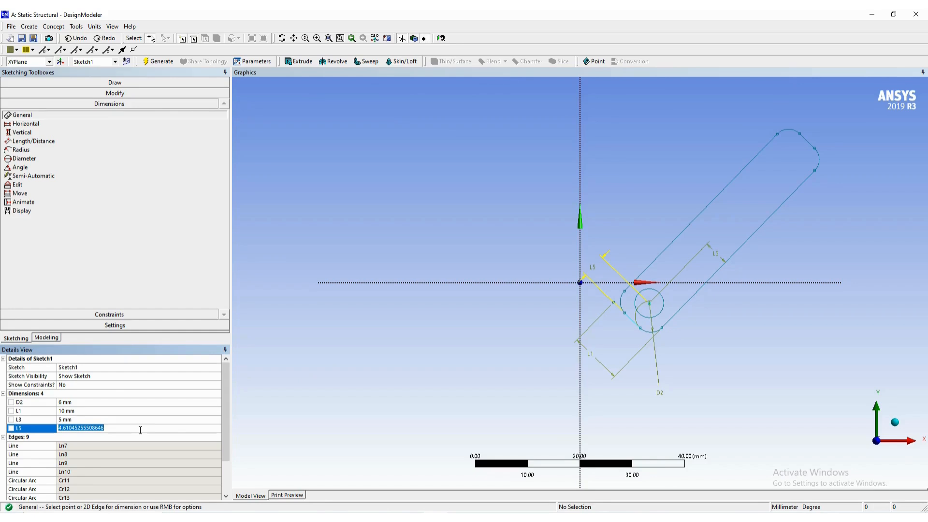
text(5)
key(Return)
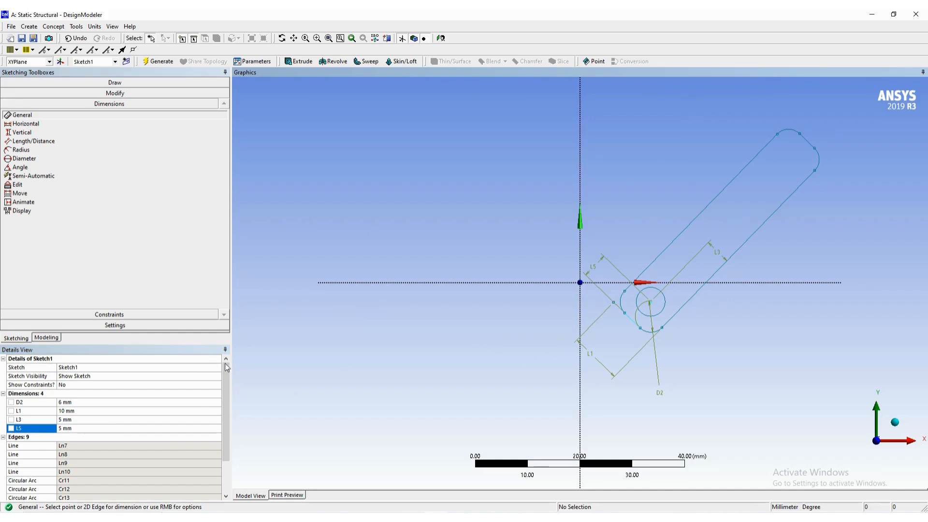
key(Escape)
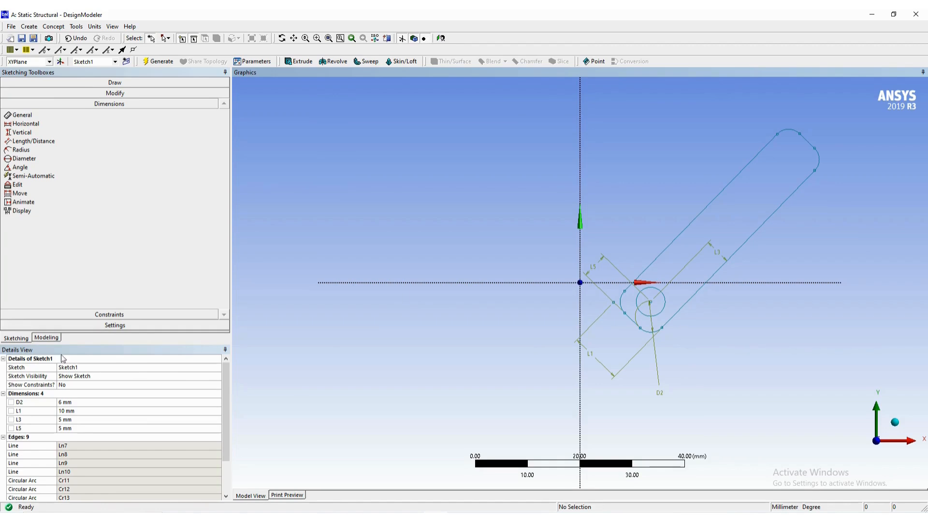
click(47, 338)
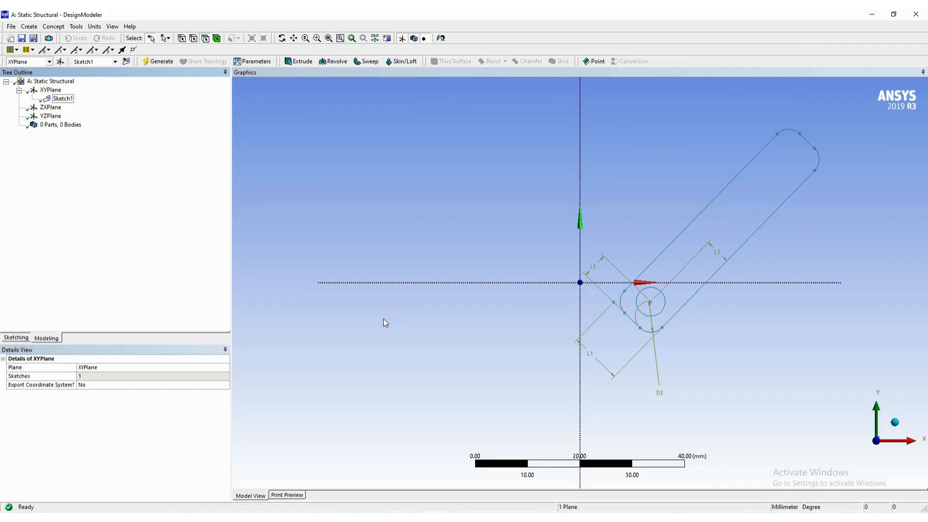
- Check the Word guide's figures for the first link's extrusion direction and depth, and return to DesignModeler
key(alt+Tab)
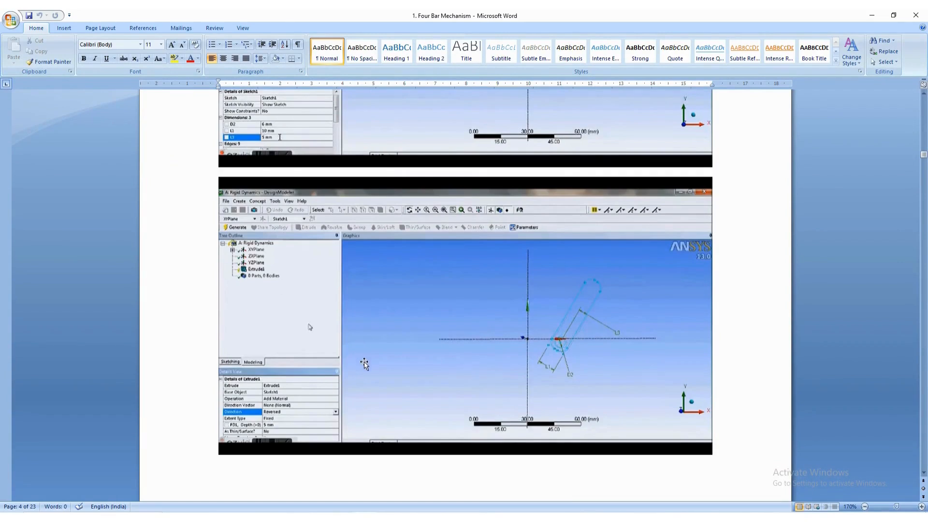
scroll(364, 363, down, 10)
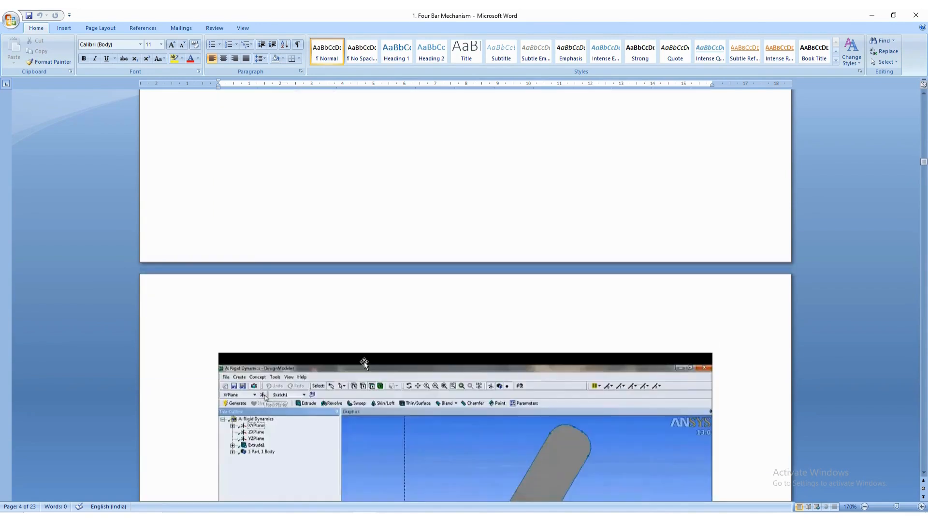
scroll(364, 362, down, 5)
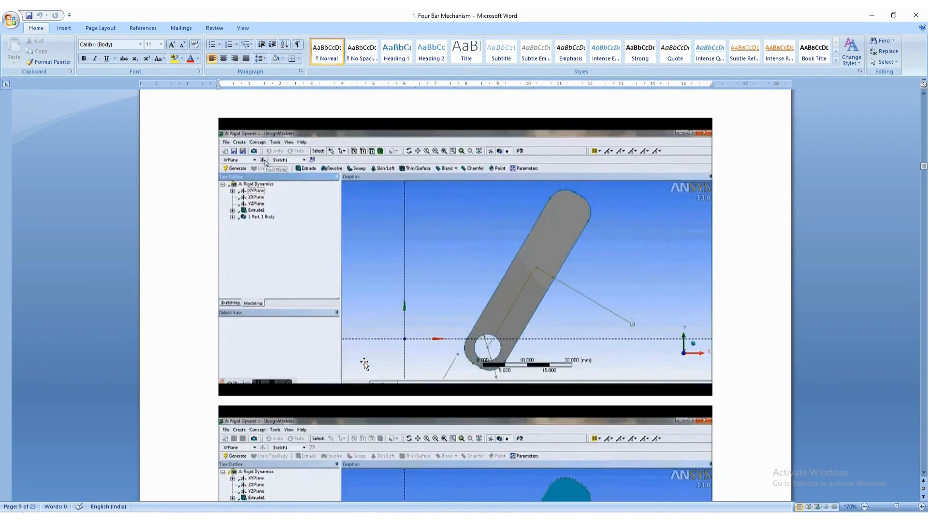
scroll(364, 363, up, 14)
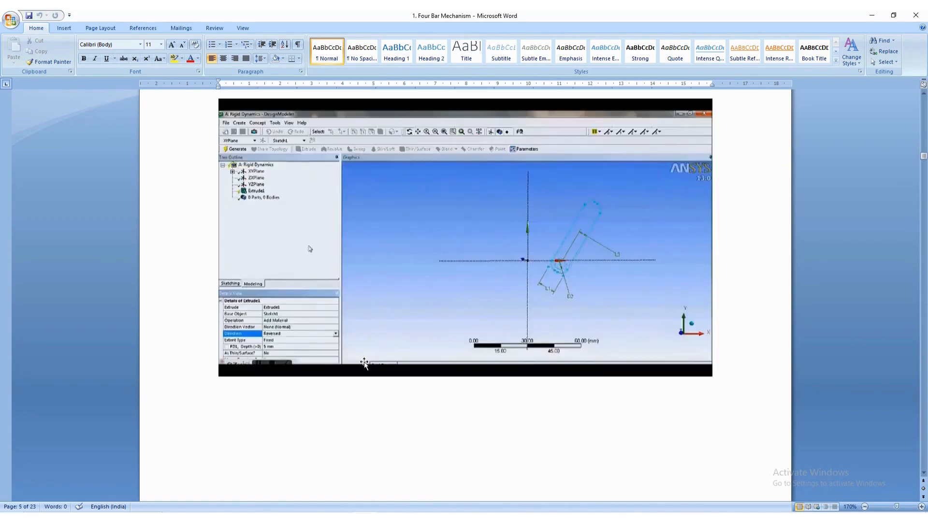
scroll(364, 363, down, 5)
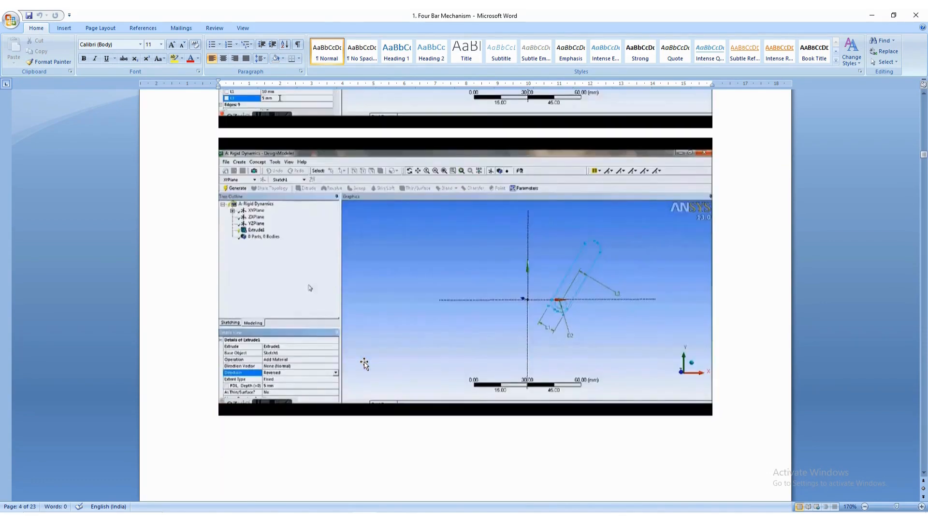
key(alt+Tab)
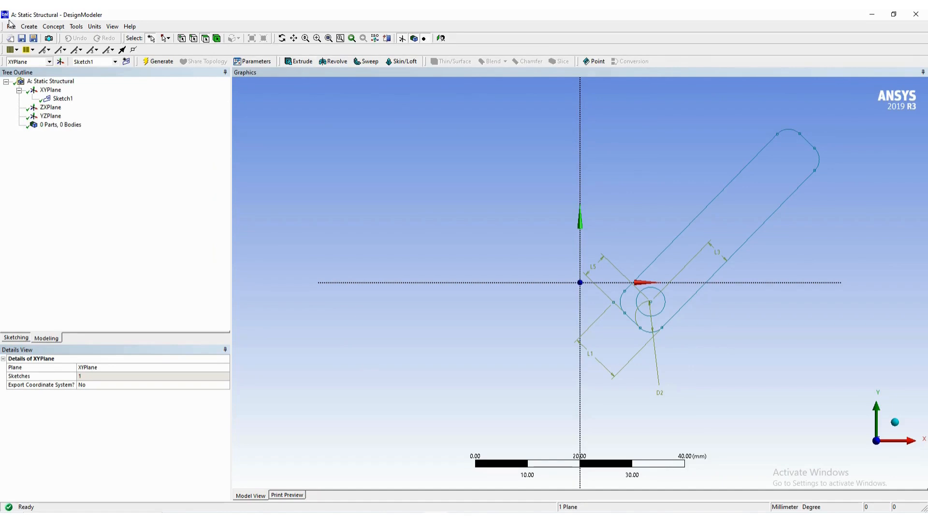
- Start an Extrude feature using Sketch1, the rounded link profile with its circular hole, as the base geometry
click(30, 27)
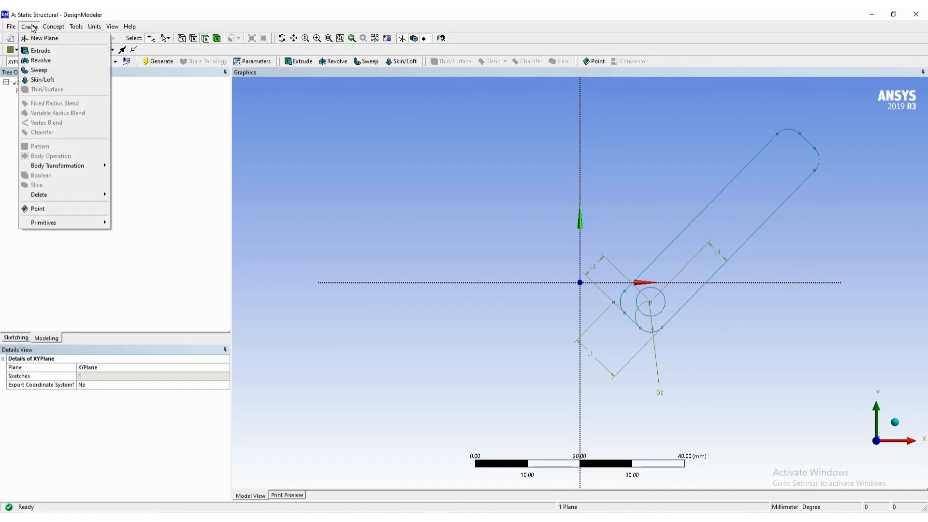
click(41, 51)
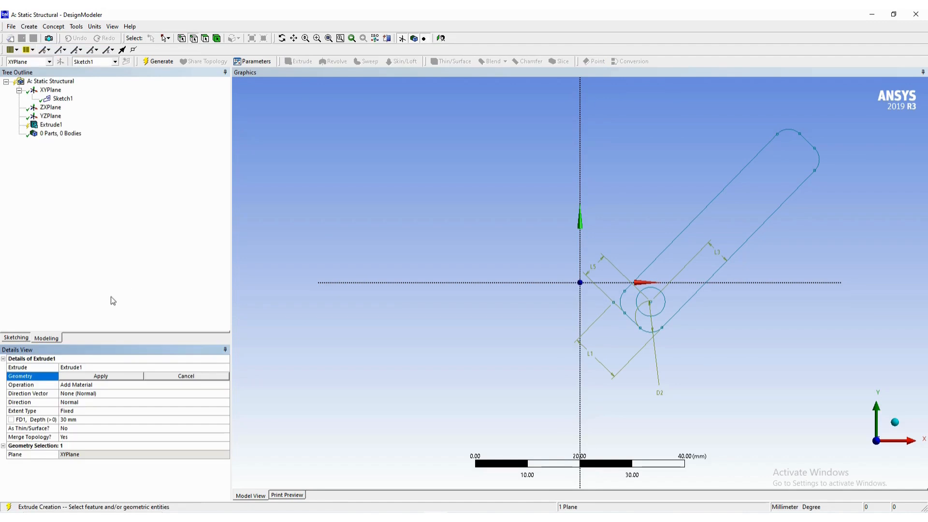
click(64, 99)
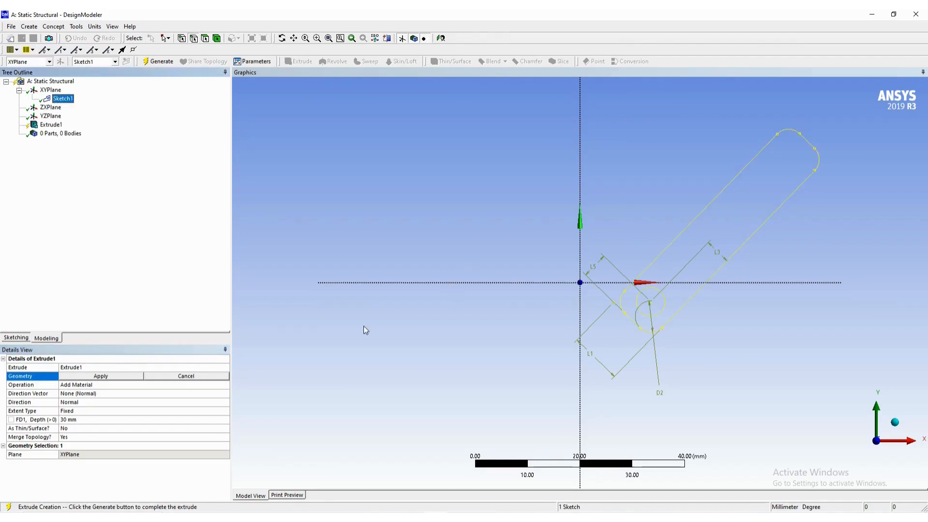
click(94, 380)
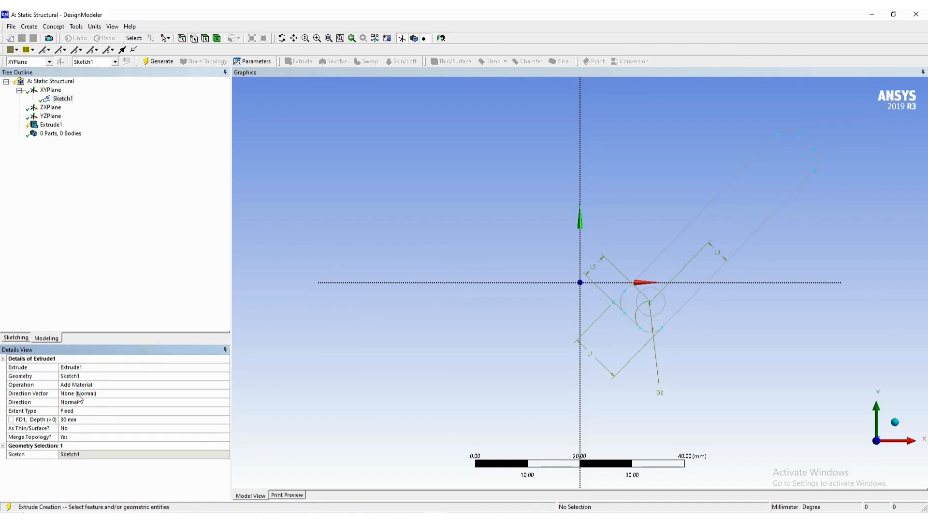
- Set the extrusion's direction to Reversed and its depth to 5 mm, and generate the link body
middle_drag(519, 224, 417, 255)
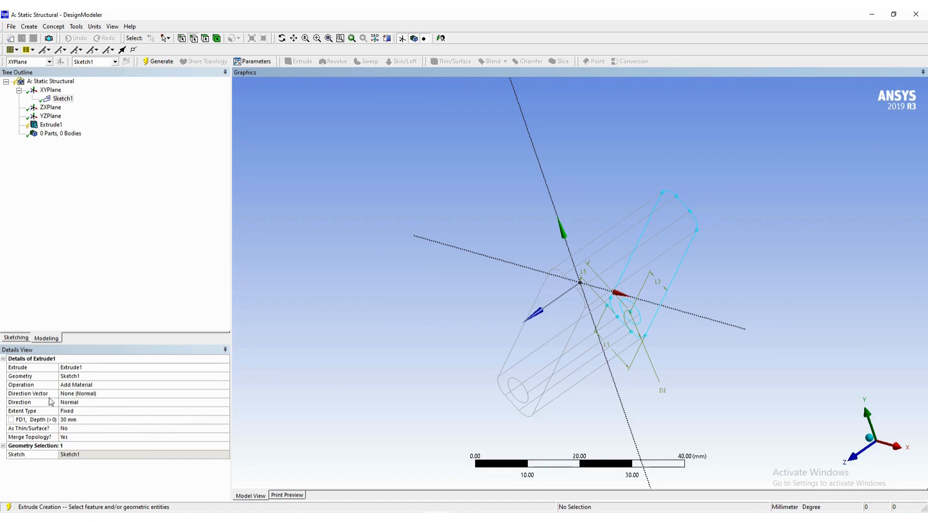
click(85, 393)
click(96, 404)
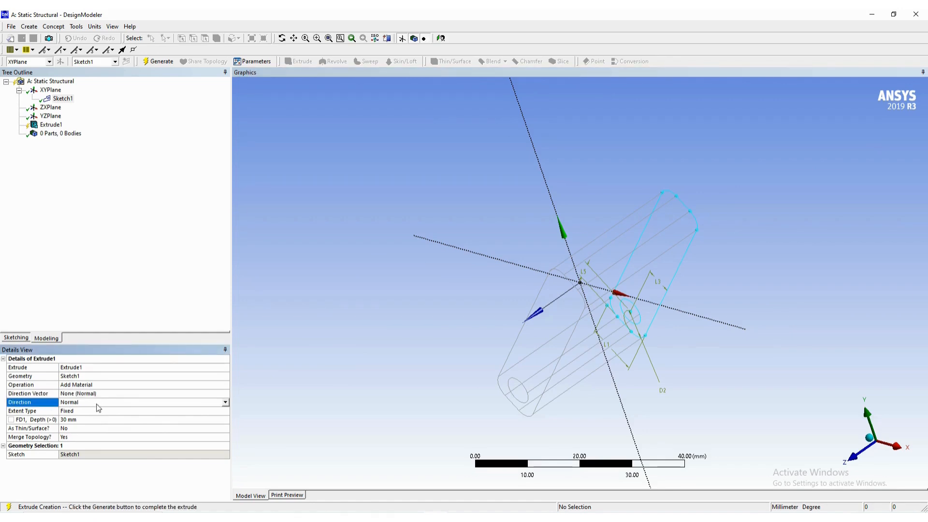
click(224, 401)
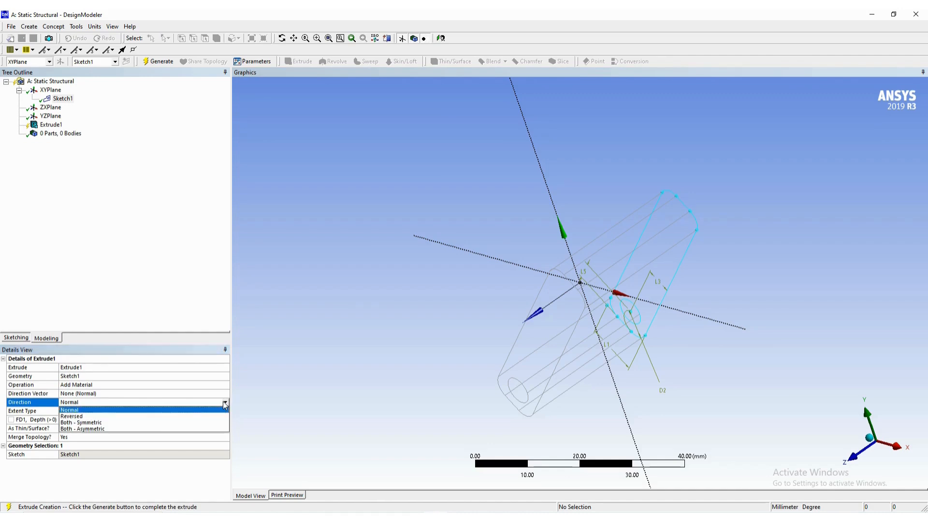
click(171, 417)
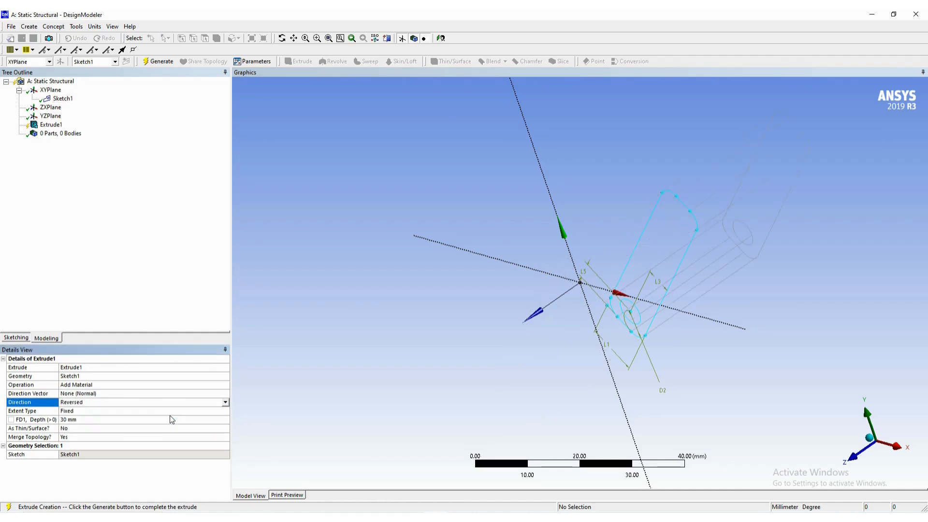
click(84, 420)
text(5)
key(Return)
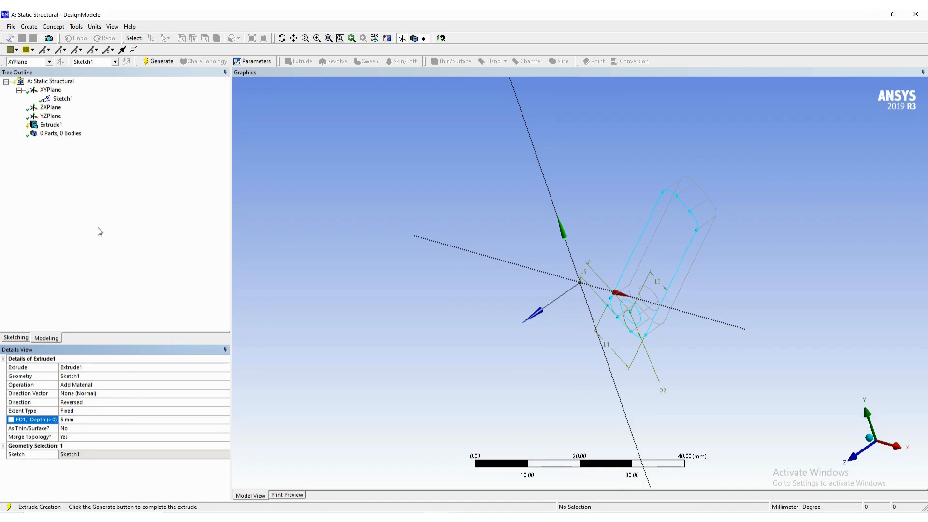
click(157, 62)
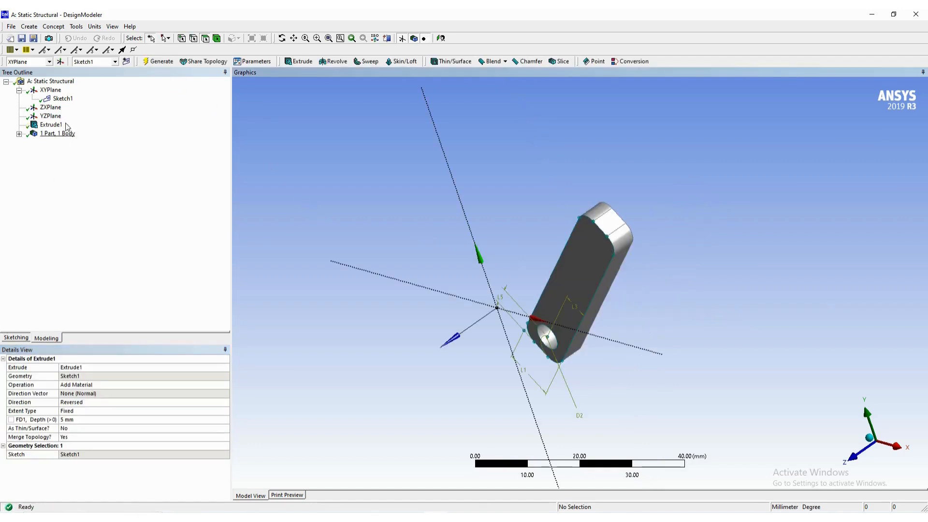
- Hide Sketch1 on the XY plane and show the extruded link in isometric view
click(63, 98)
right_click(70, 102)
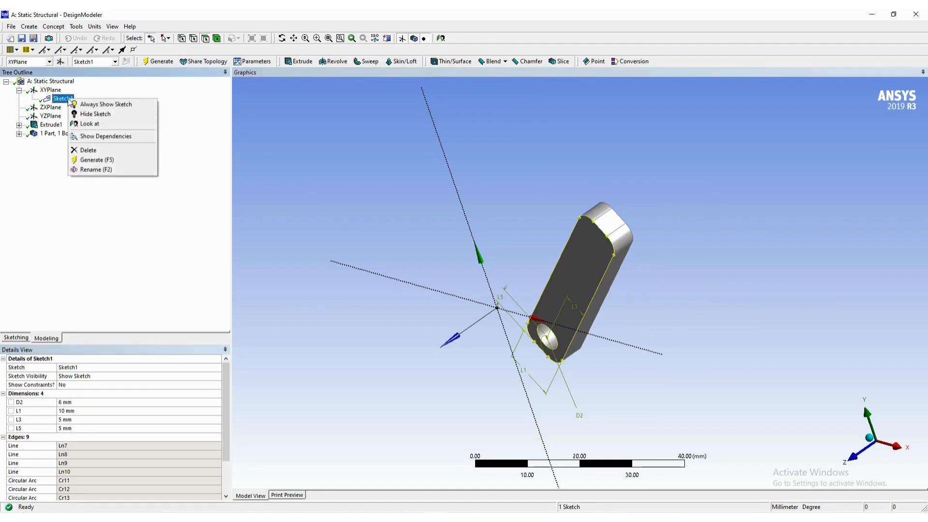
click(90, 115)
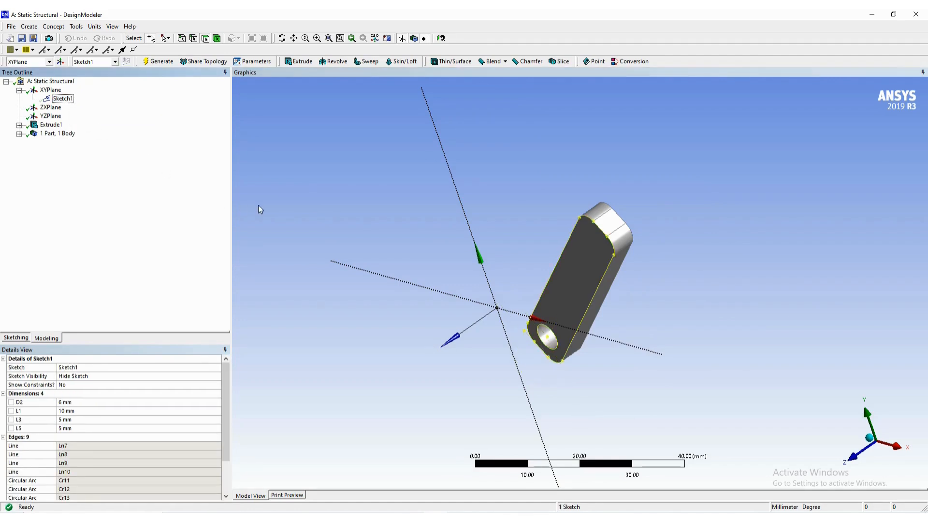
click(358, 216)
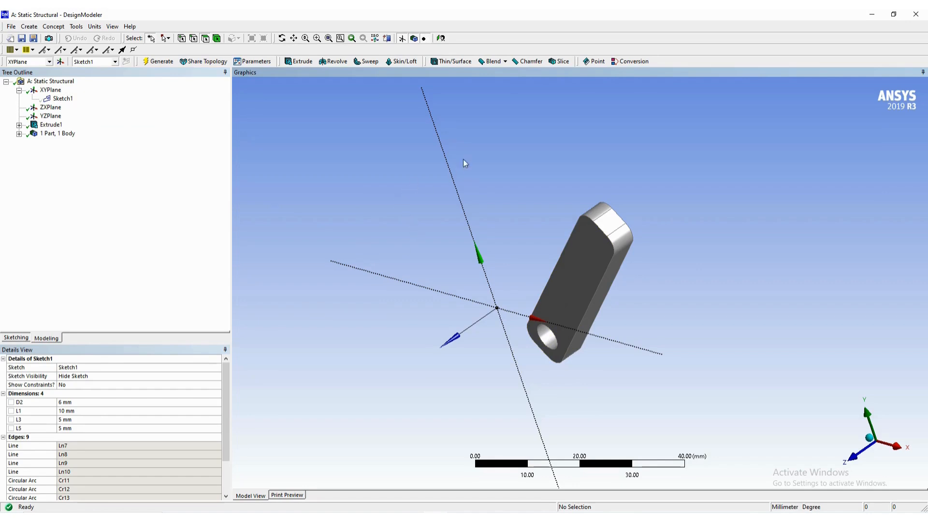
right_click(479, 150)
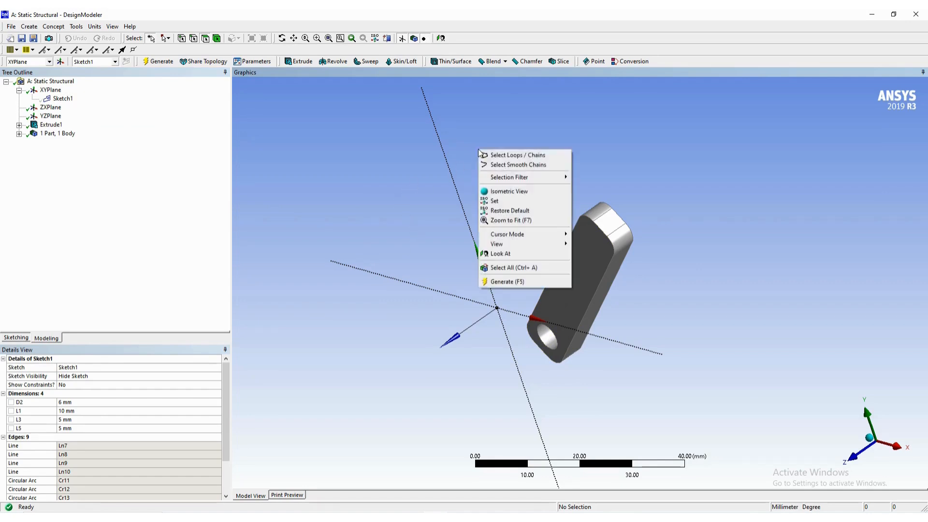
click(501, 193)
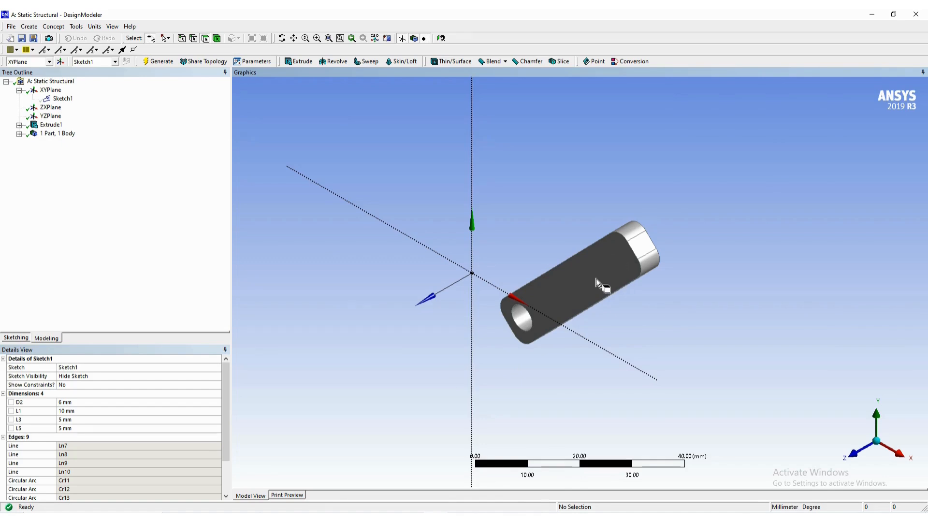
- Switch to the Word guide and examine the figures after the first extrusion, covering the new face plane, end pin and second link
key(alt+Tab)
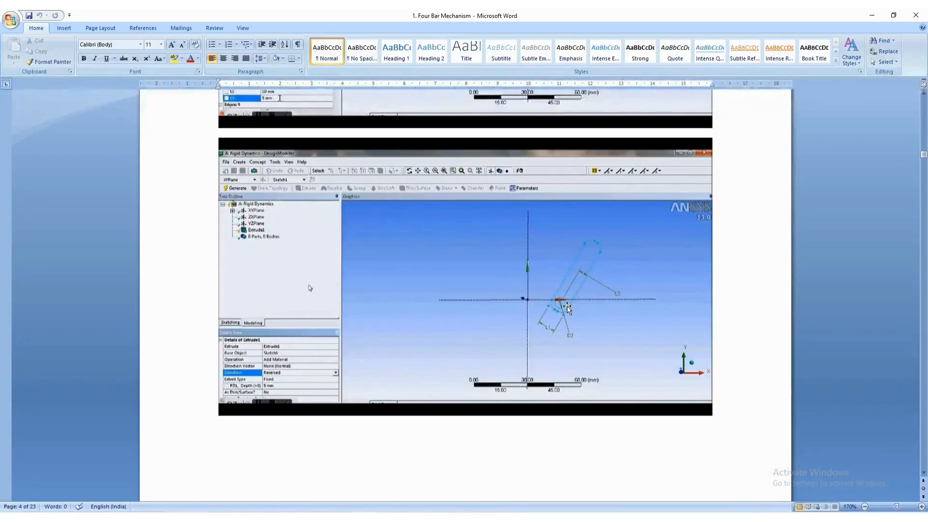
scroll(568, 300, down, 10)
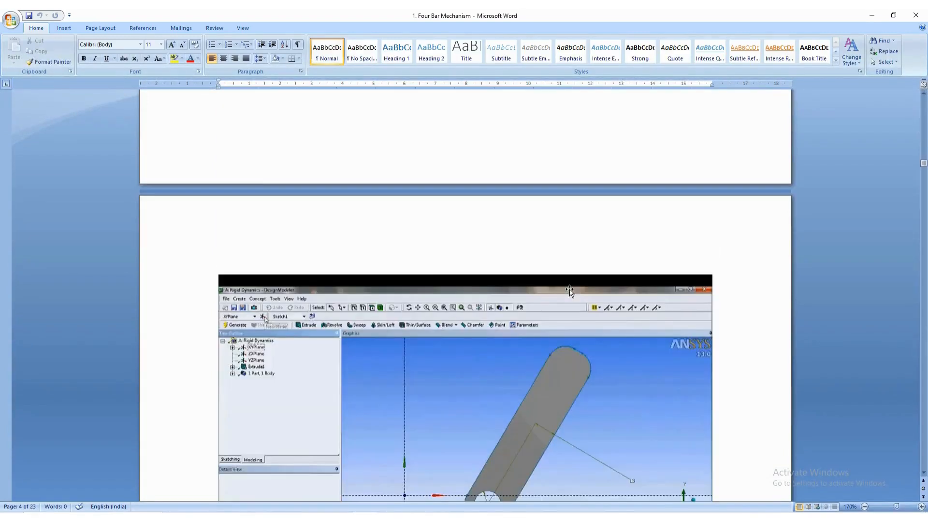
scroll(570, 289, down, 5)
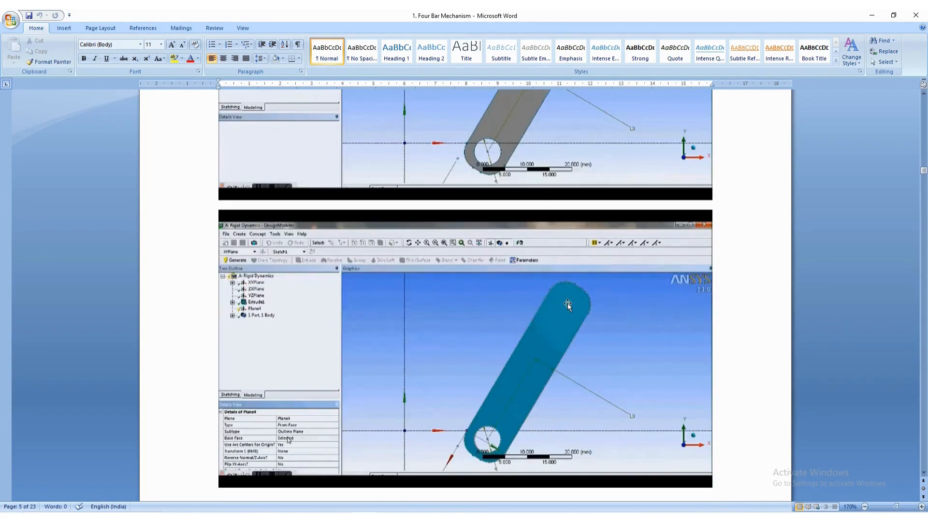
scroll(546, 344, down, 12)
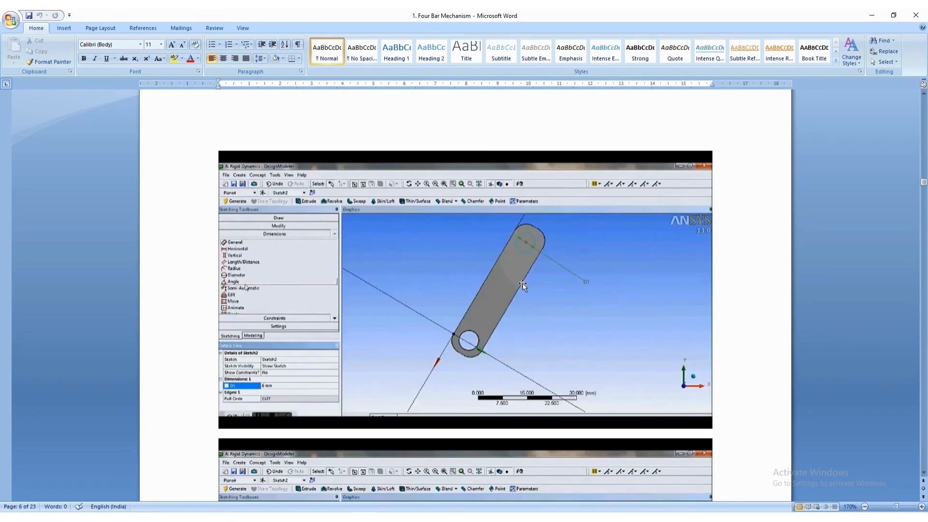
scroll(523, 283, down, 5)
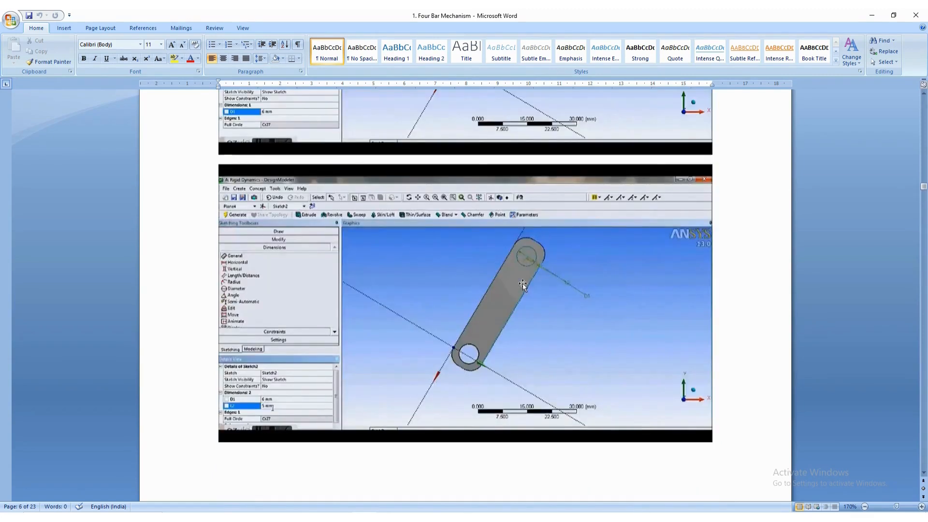
scroll(530, 268, down, 3)
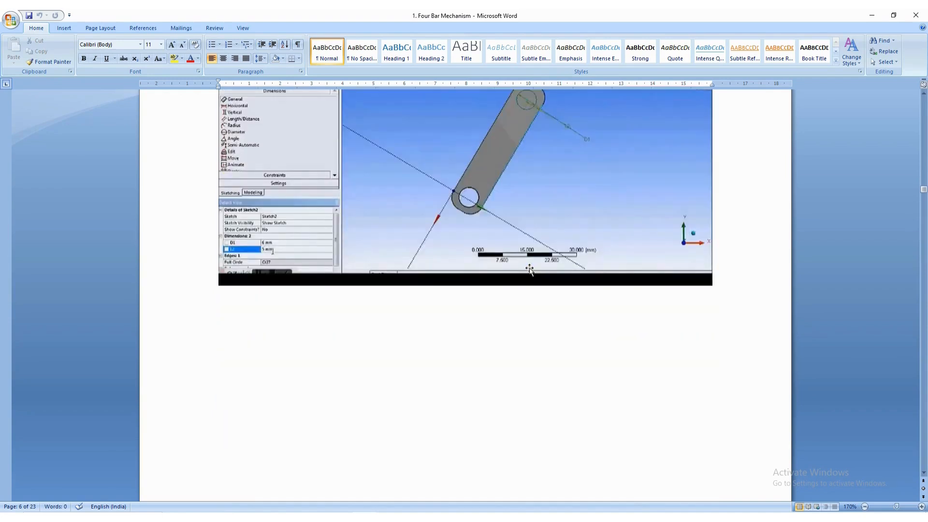
scroll(486, 246, down, 5)
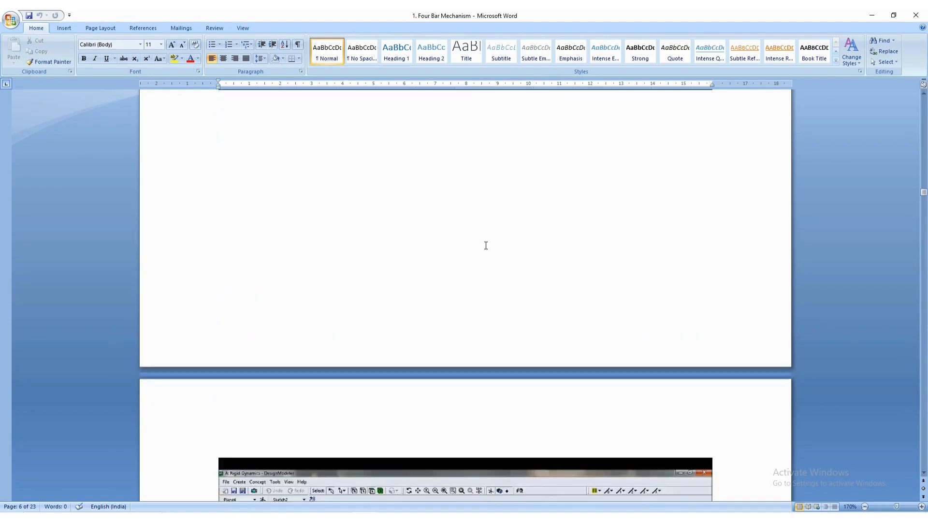
scroll(486, 246, down, 4)
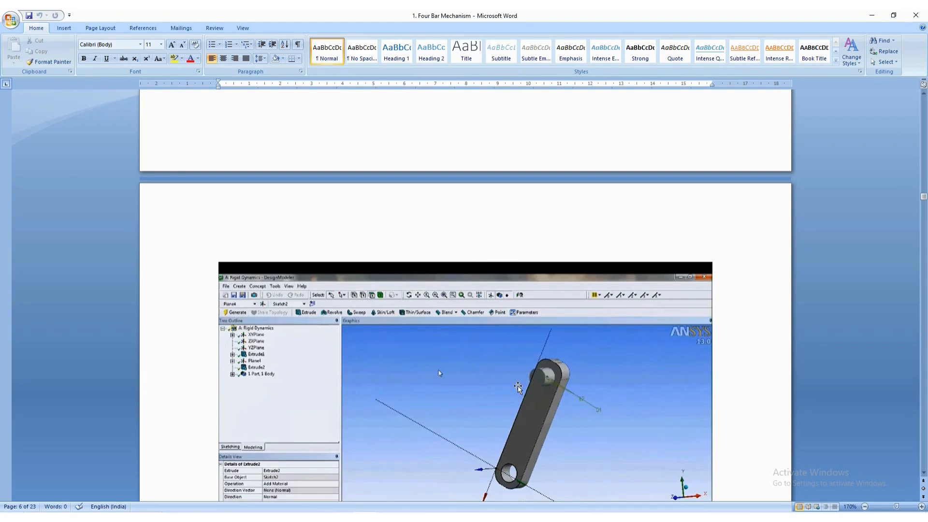
scroll(518, 387, down, 8)
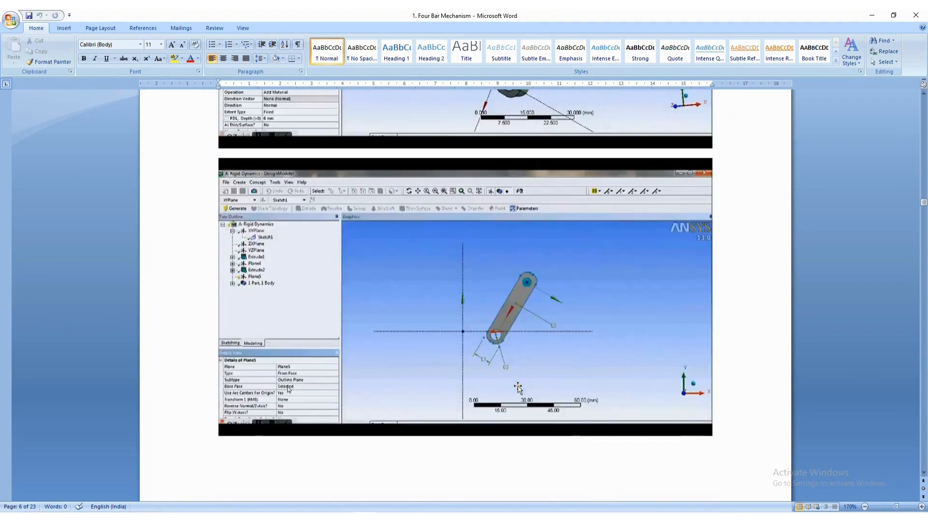
scroll(519, 386, down, 3)
scroll(519, 386, down, 10)
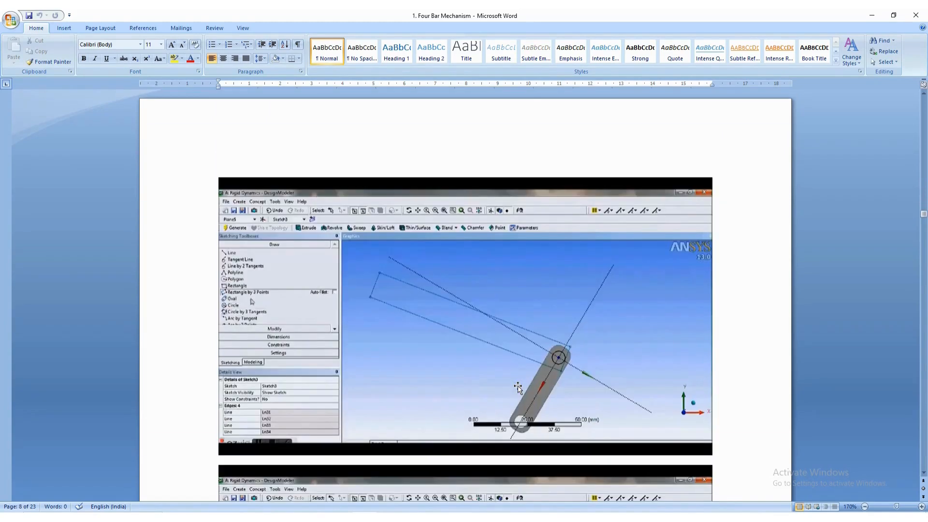
scroll(518, 387, down, 15)
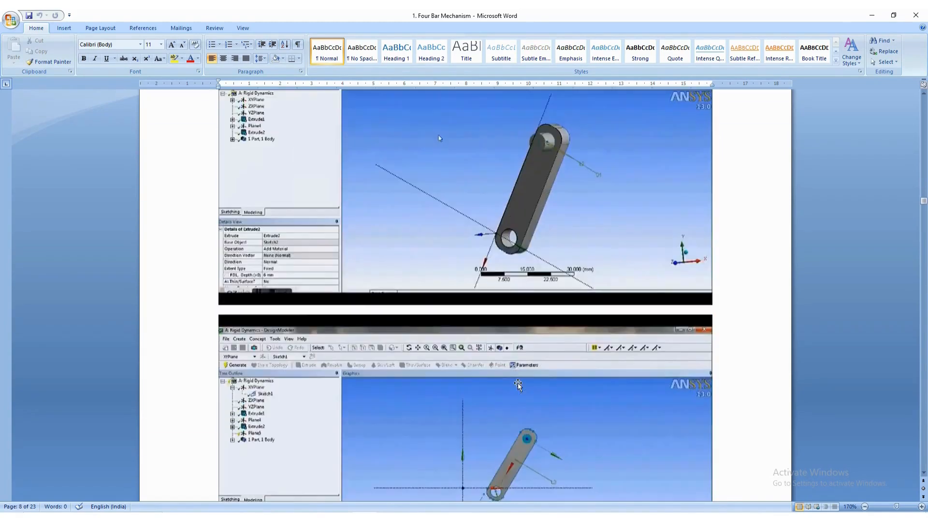
scroll(518, 385, up, 20)
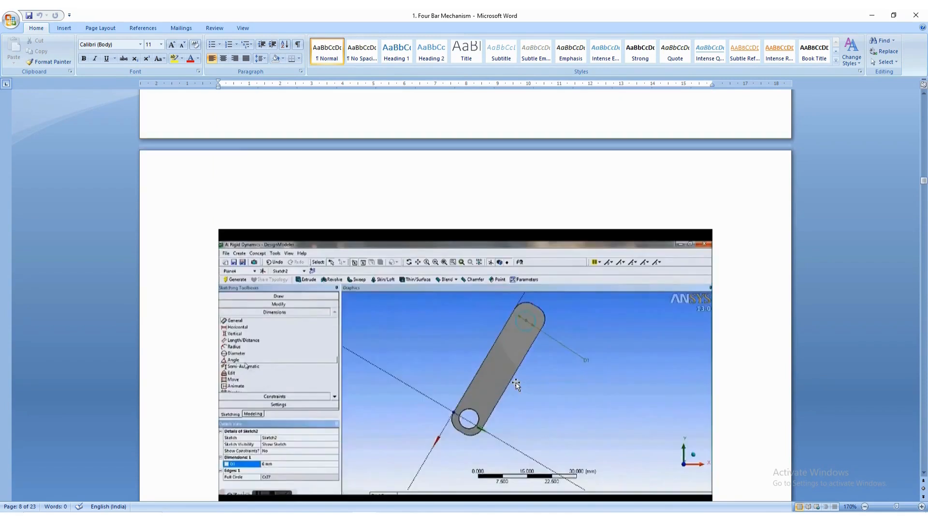
scroll(516, 383, up, 15)
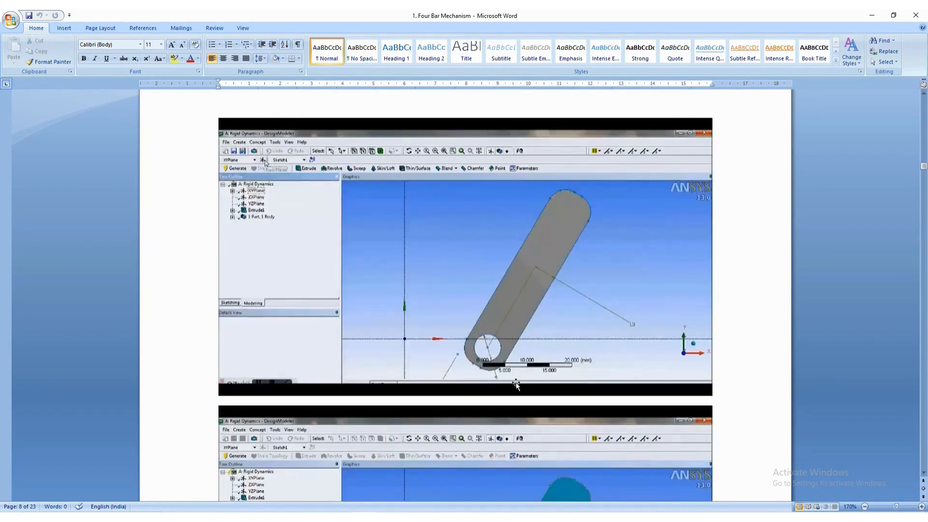
scroll(516, 382, up, 5)
scroll(512, 381, down, 15)
scroll(337, 281, down, 3)
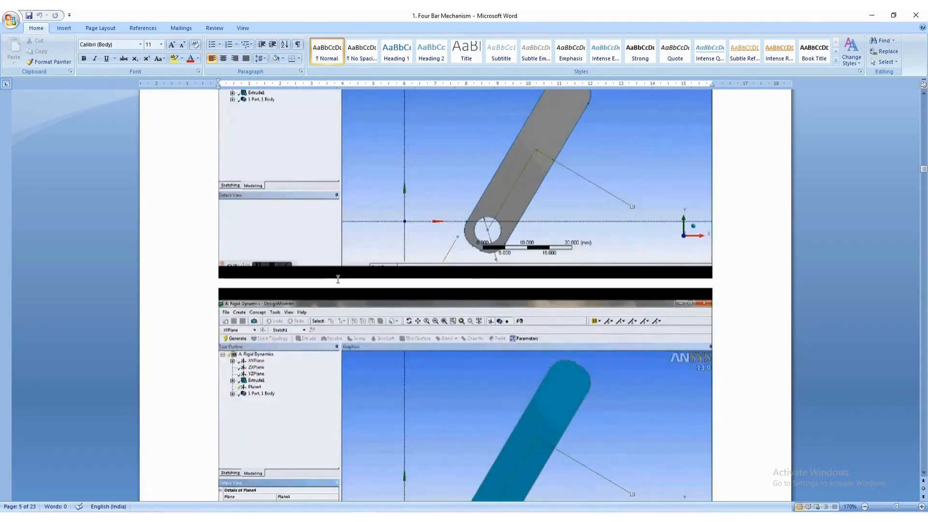
- Switch from the Word guide back to DesignModeler and start a new plane with its type set to From Face
scroll(441, 375, down, 2)
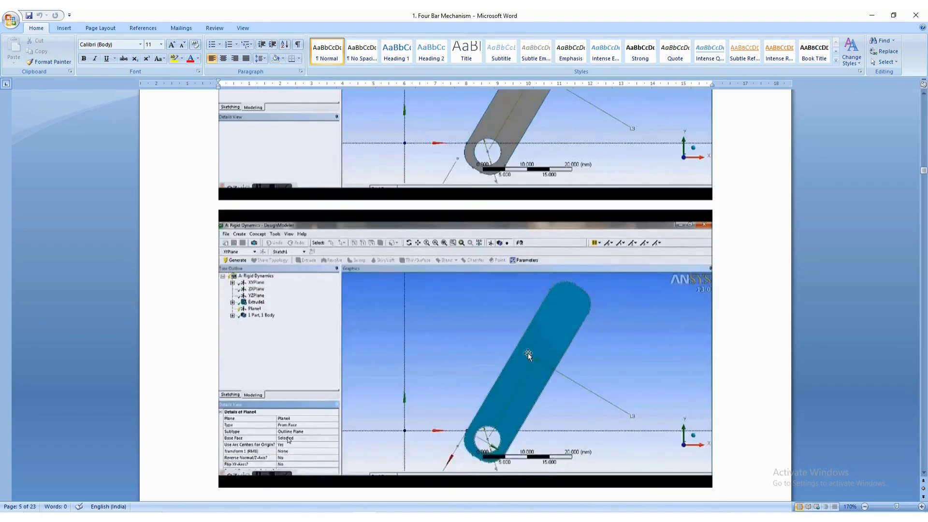
key(alt+Tab)
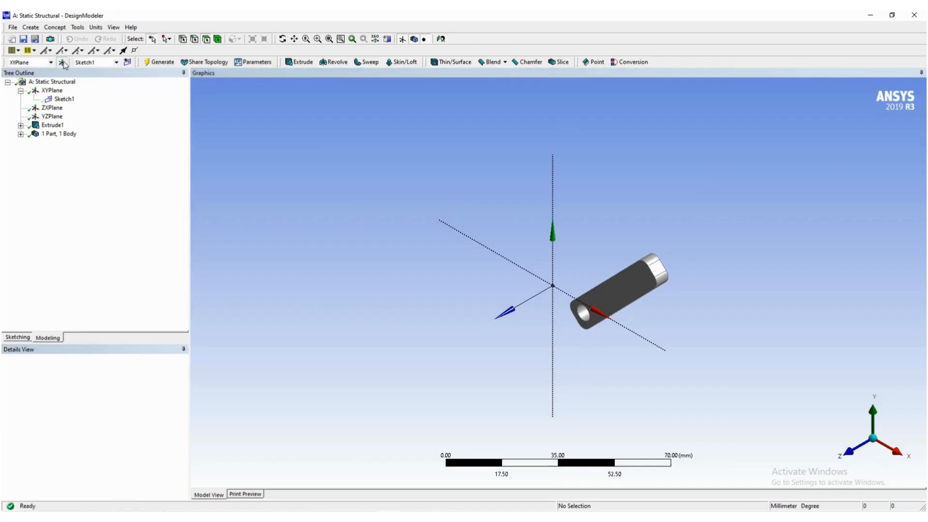
click(125, 379)
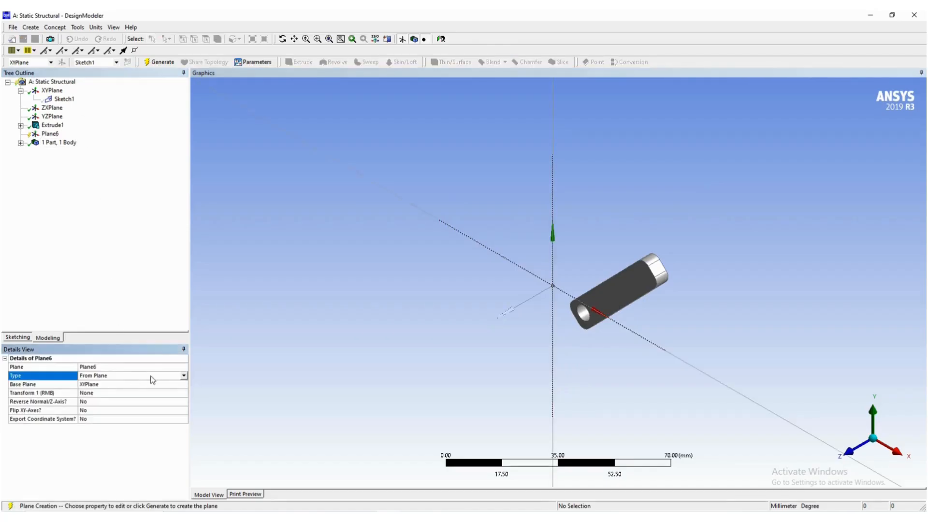
click(182, 377)
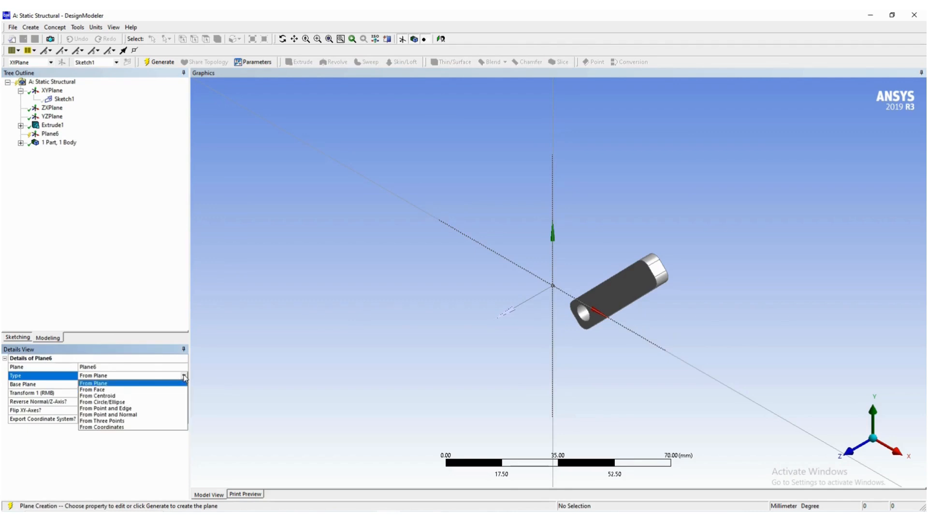
click(163, 390)
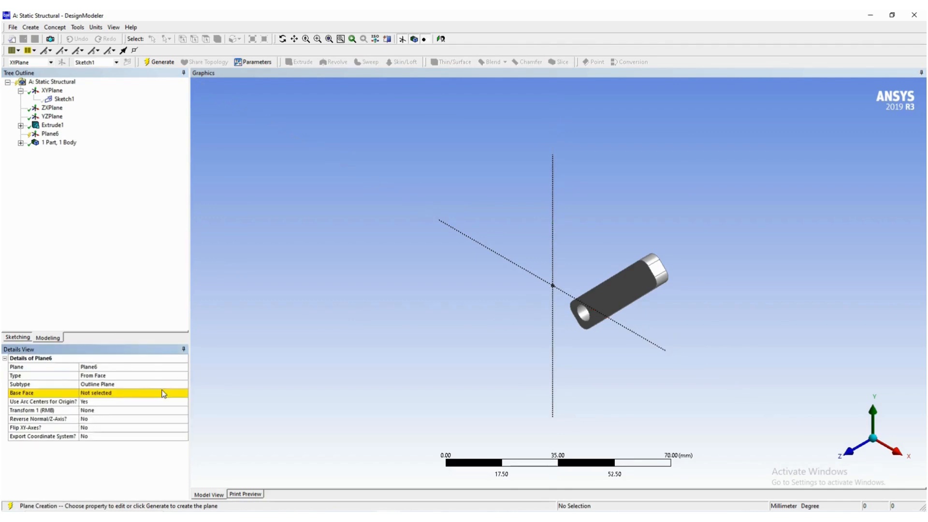
- Set the link's flat front face, picked near the hole end, as the new plane's base face and generate the plane
click(110, 394)
click(613, 291)
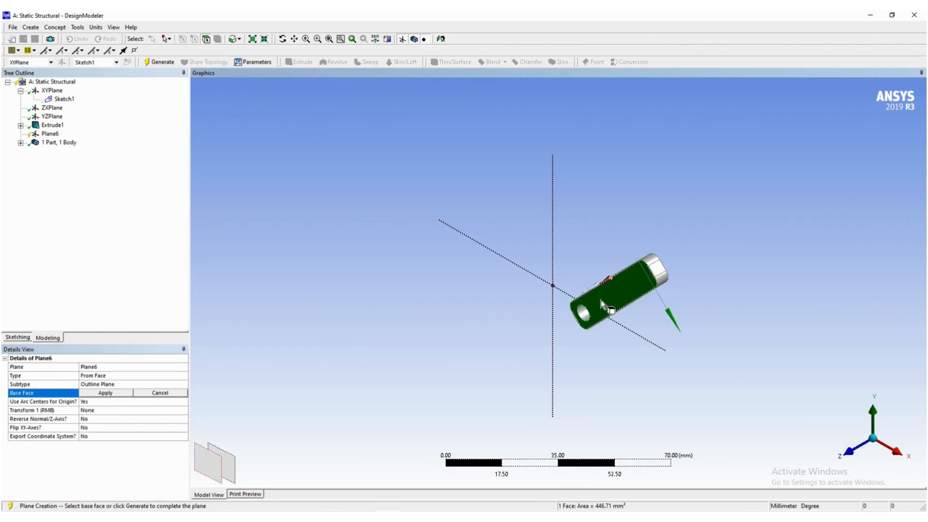
middle_drag(628, 286, 689, 261)
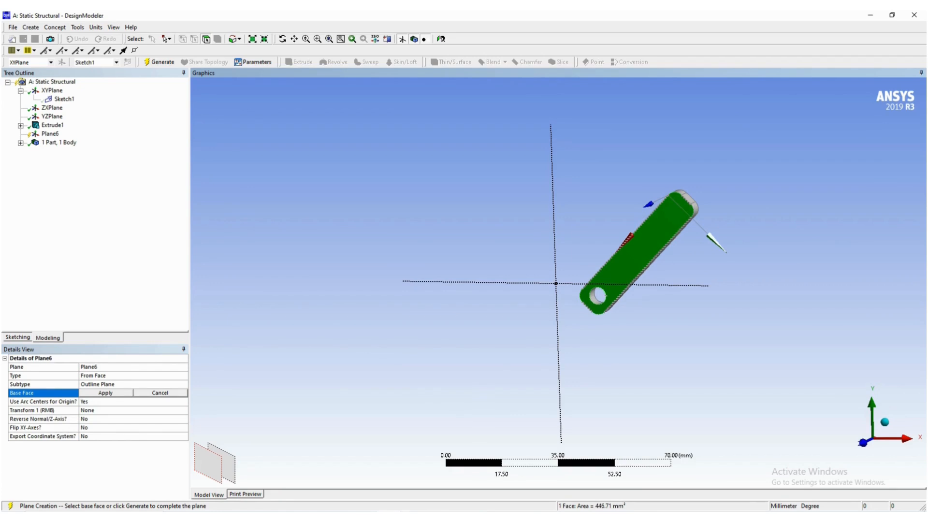
key(alt+Tab)
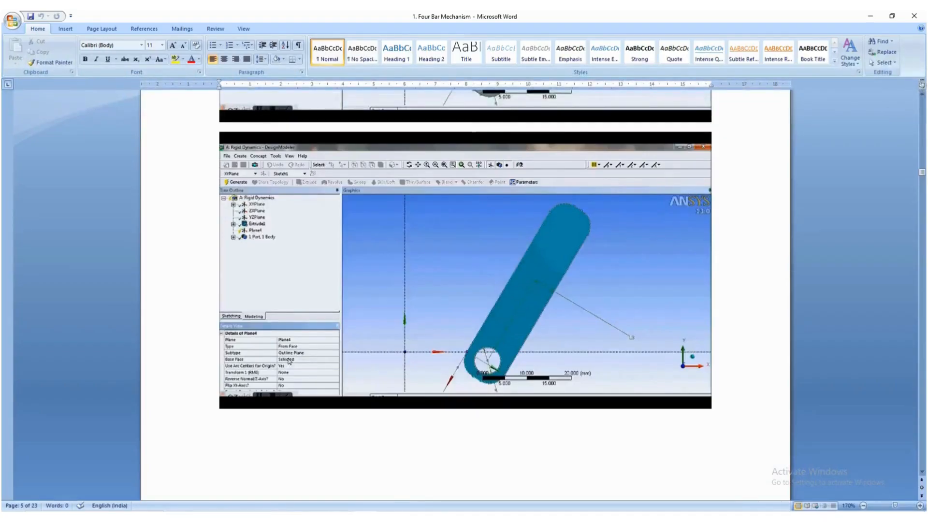
key(alt+Tab)
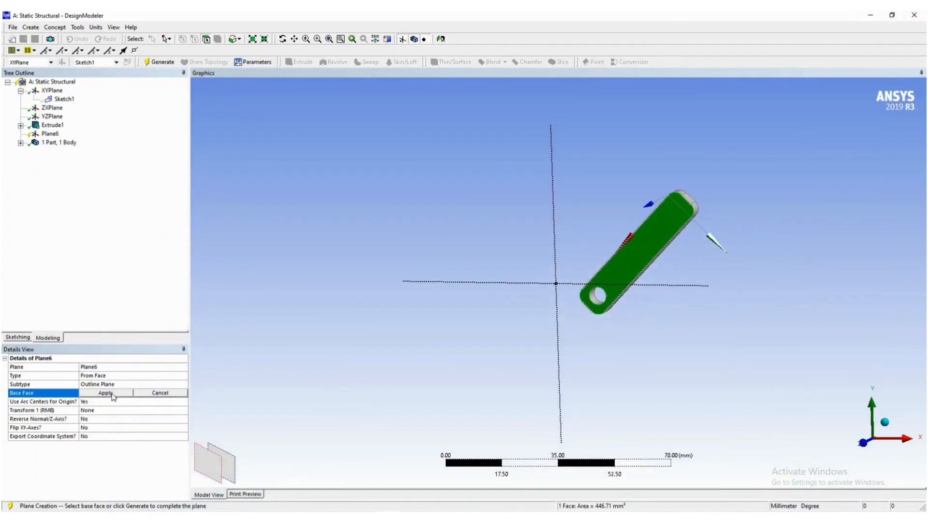
click(614, 268)
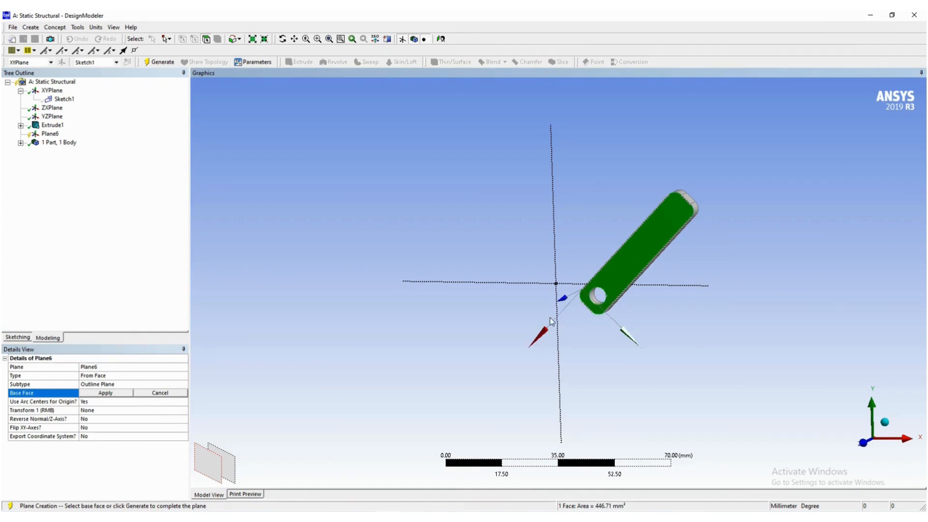
click(111, 394)
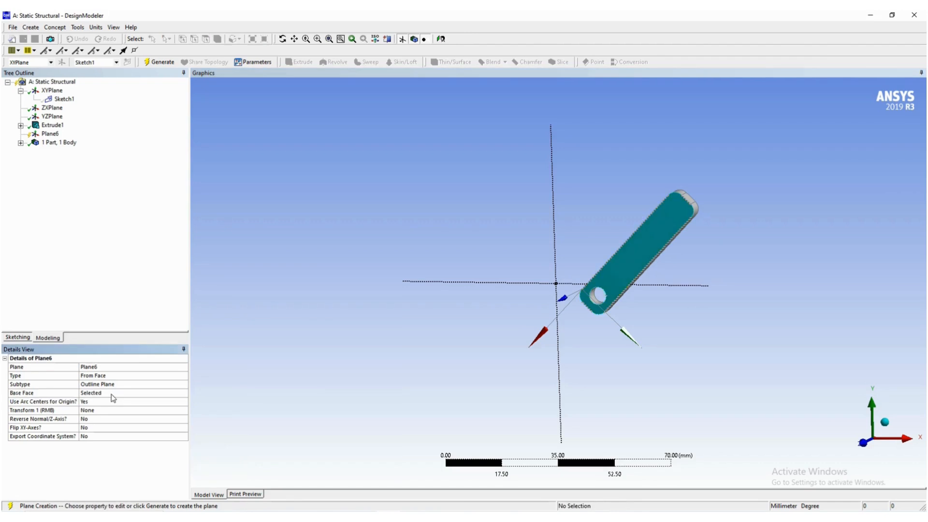
click(154, 63)
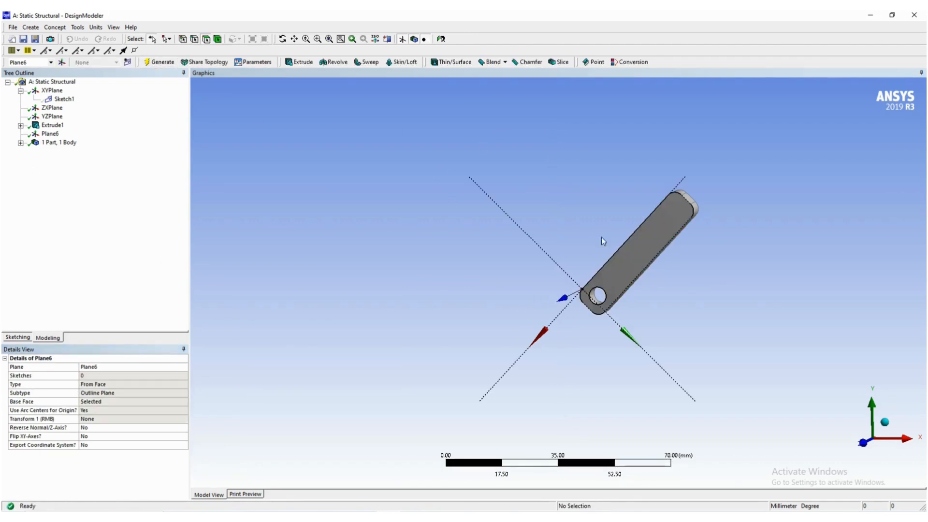
- Orient the view straight onto the new face plane and then onto the XY plane
right_click(50, 134)
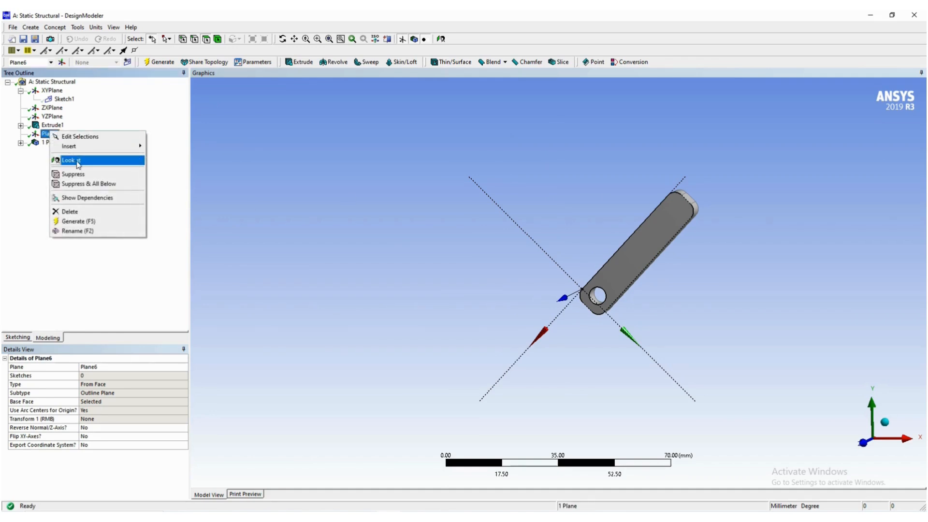
click(76, 161)
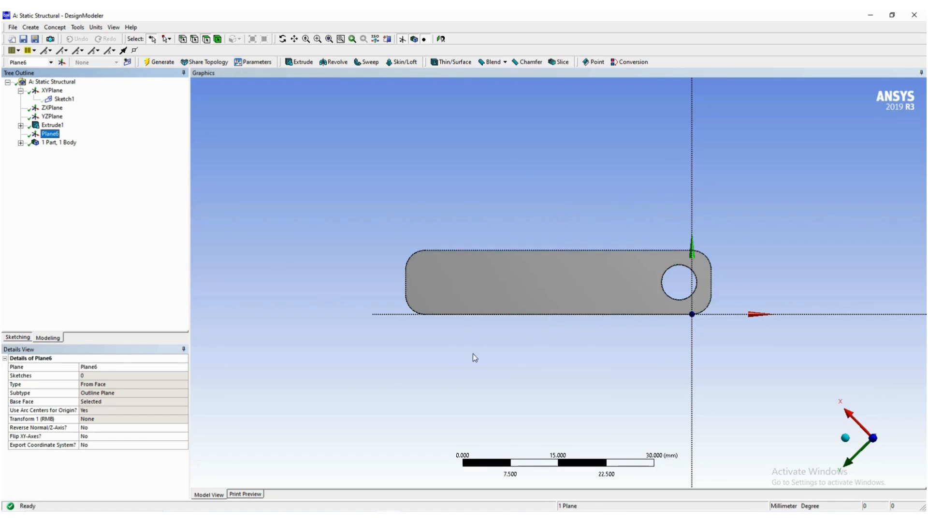
click(54, 91)
right_click(55, 92)
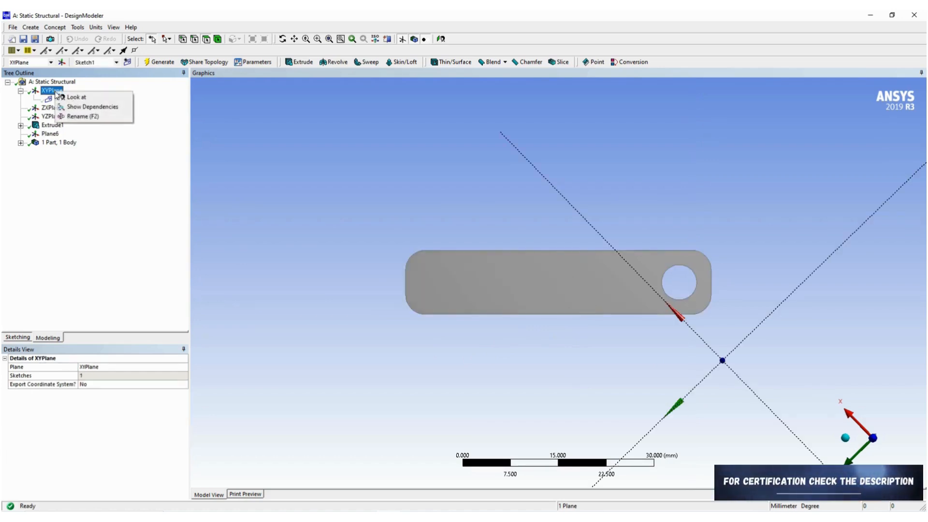
click(73, 96)
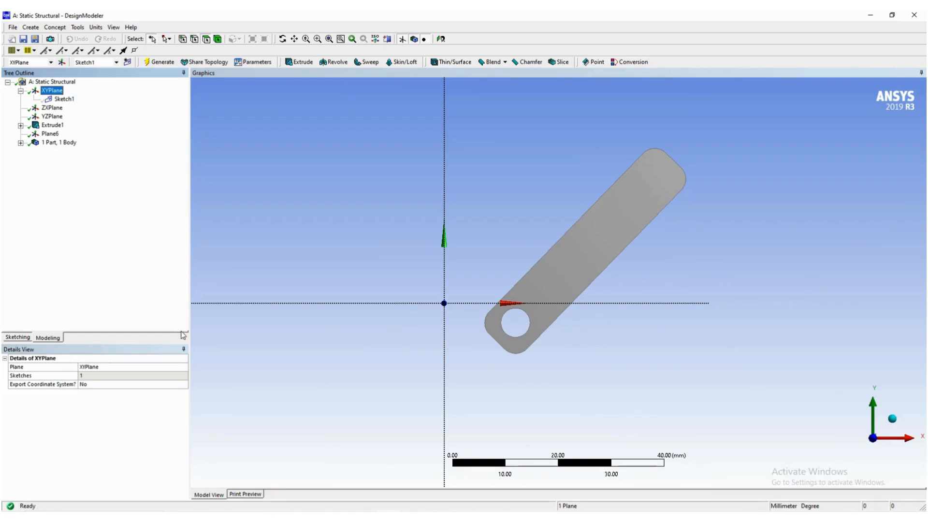
click(266, 363)
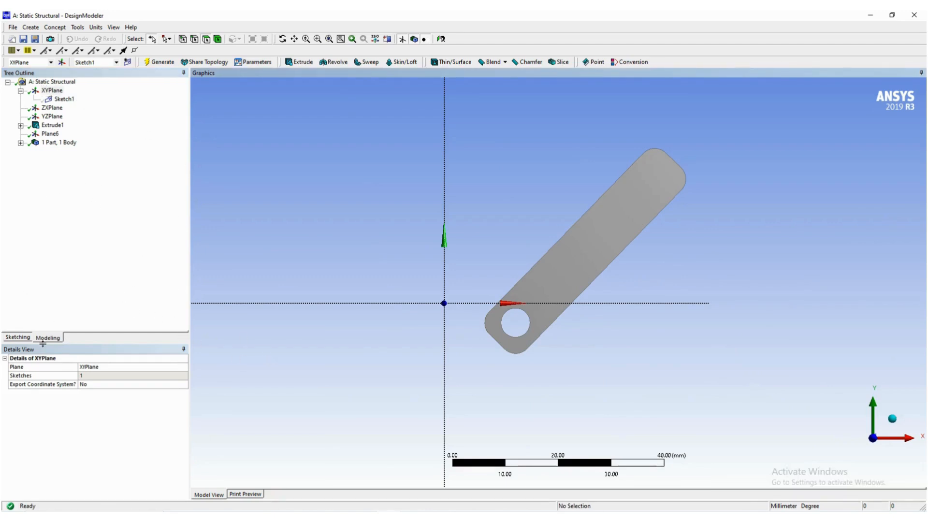
click(23, 338)
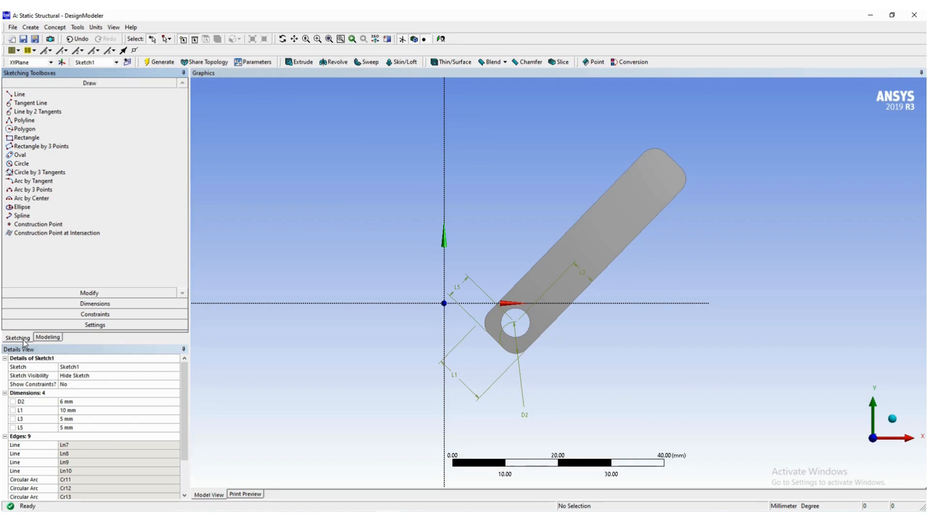
click(48, 338)
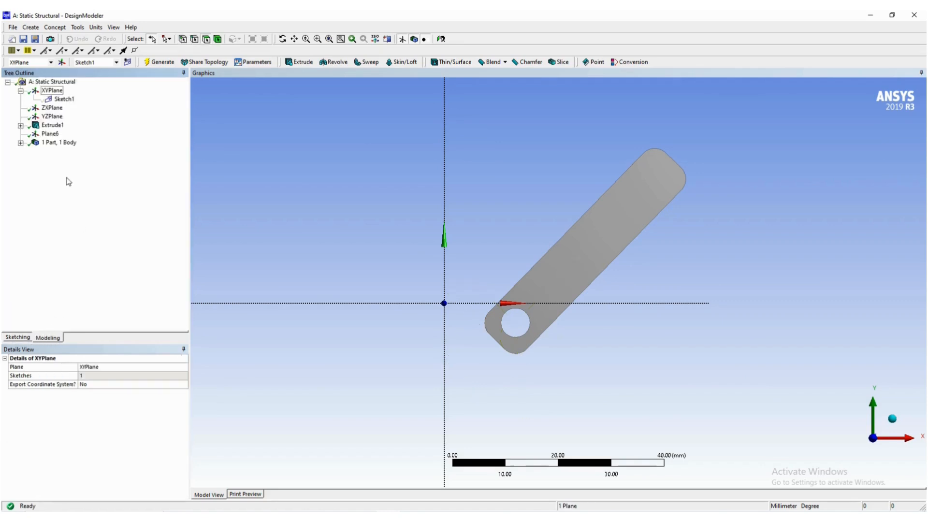
click(64, 100)
right_click(63, 99)
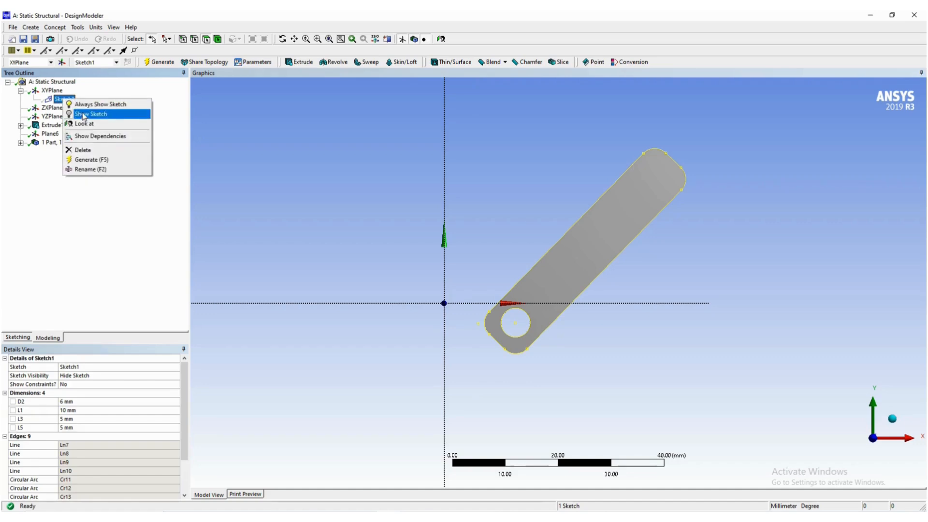
click(133, 204)
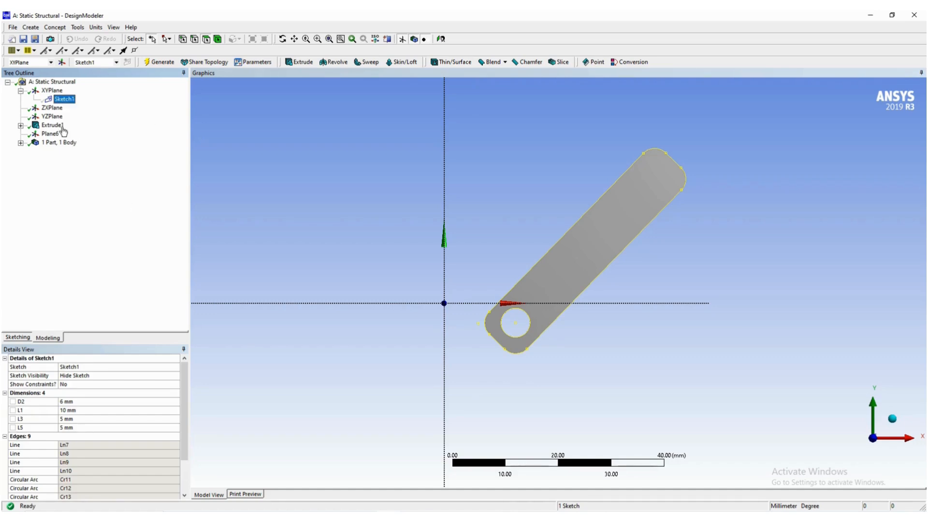
- Sketch a circle about 6.6 mm in diameter on Plane6, near the link's end opposite the hole
click(21, 91)
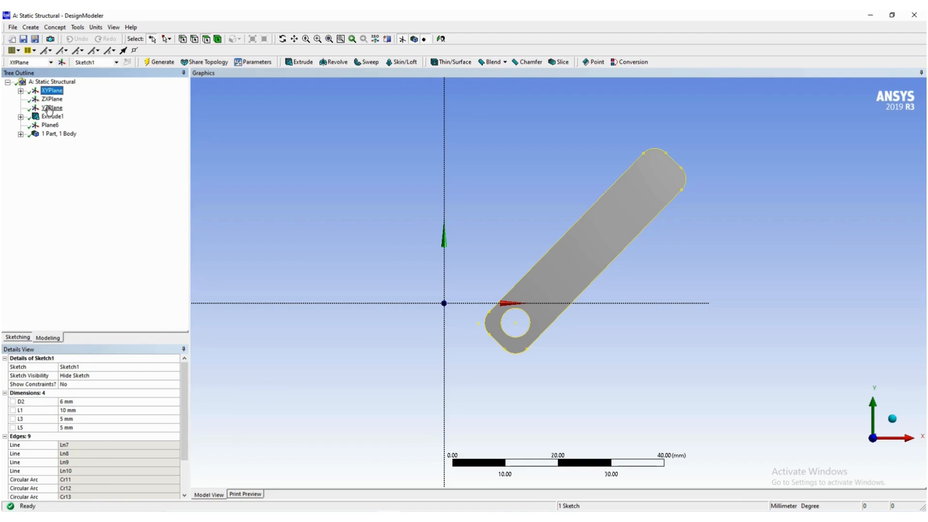
click(51, 127)
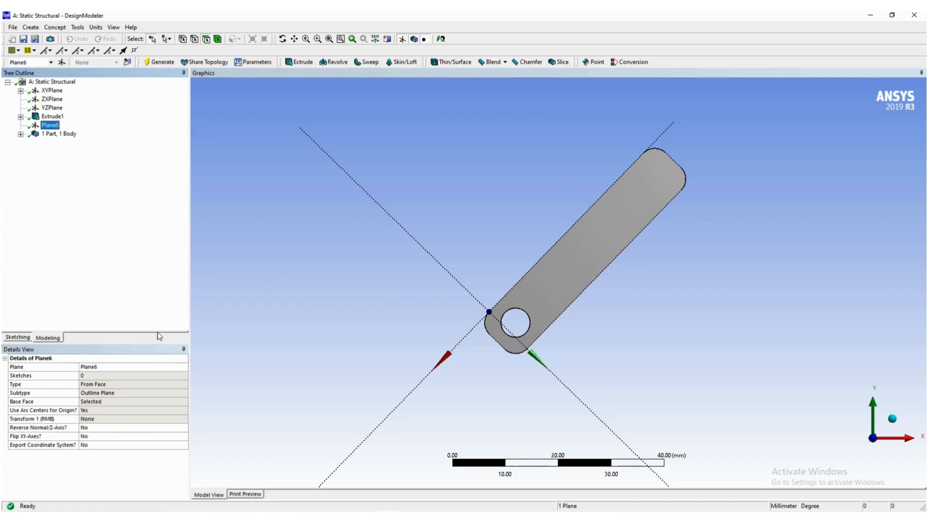
click(25, 338)
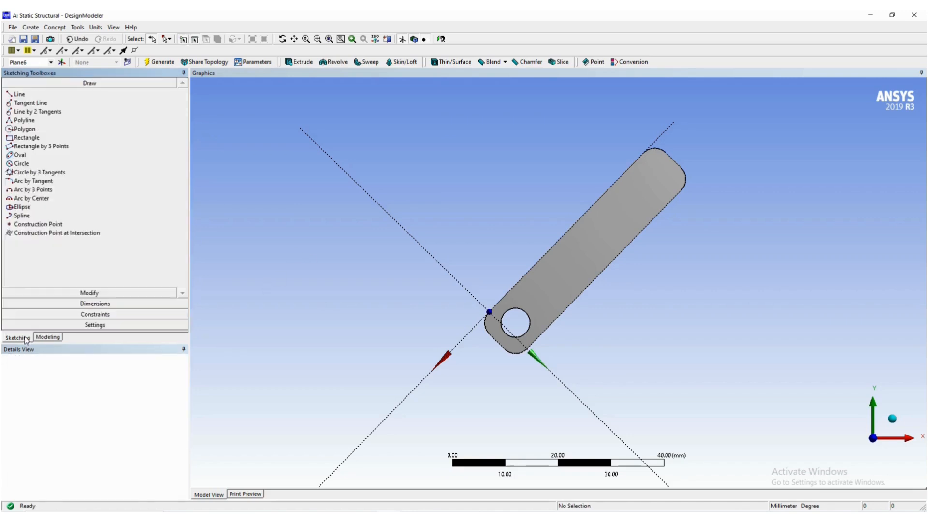
click(21, 164)
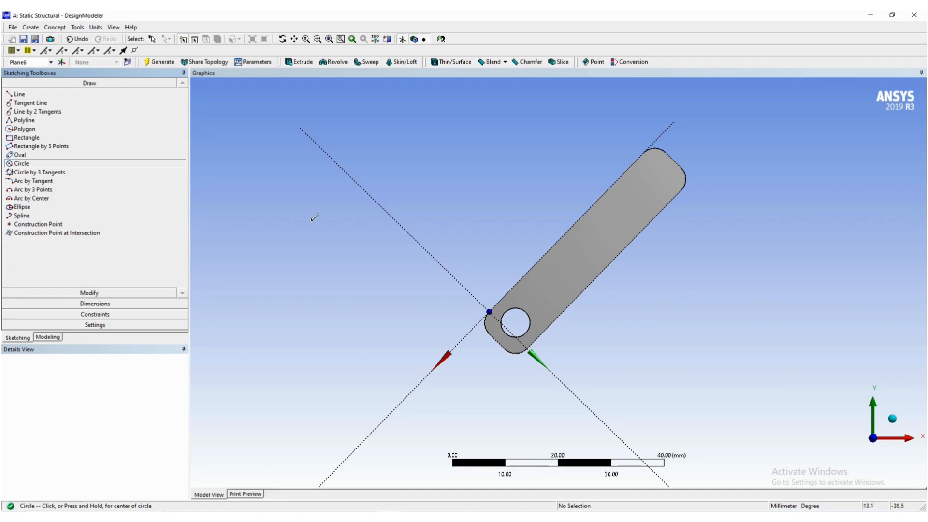
click(652, 184)
click(665, 196)
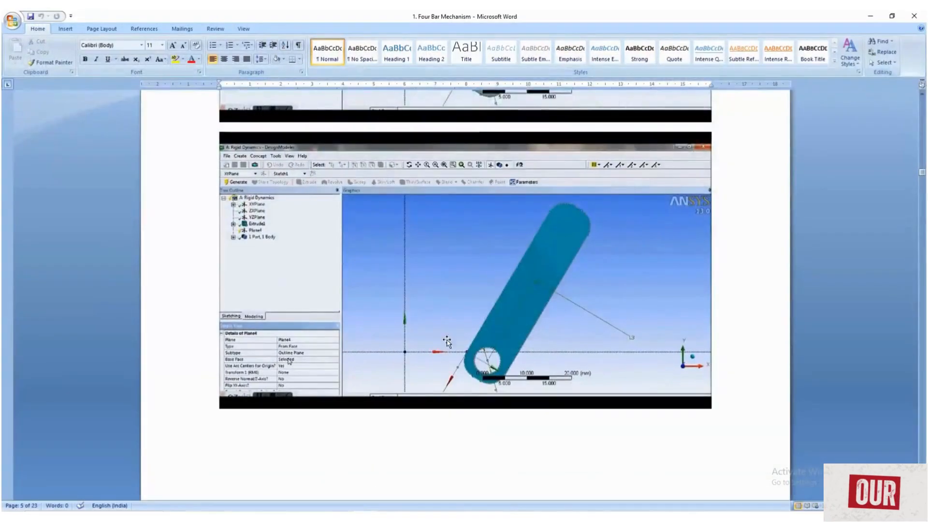
- Consult the Word guide's figures on the pin circle, and dimension the diameter of the new circle in DesignModeler
scroll(450, 327, down, 10)
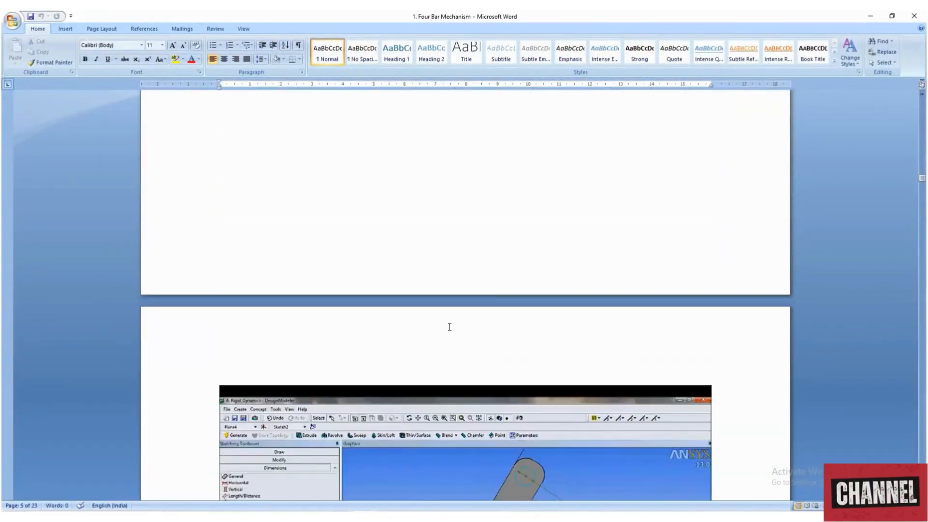
scroll(450, 327, down, 5)
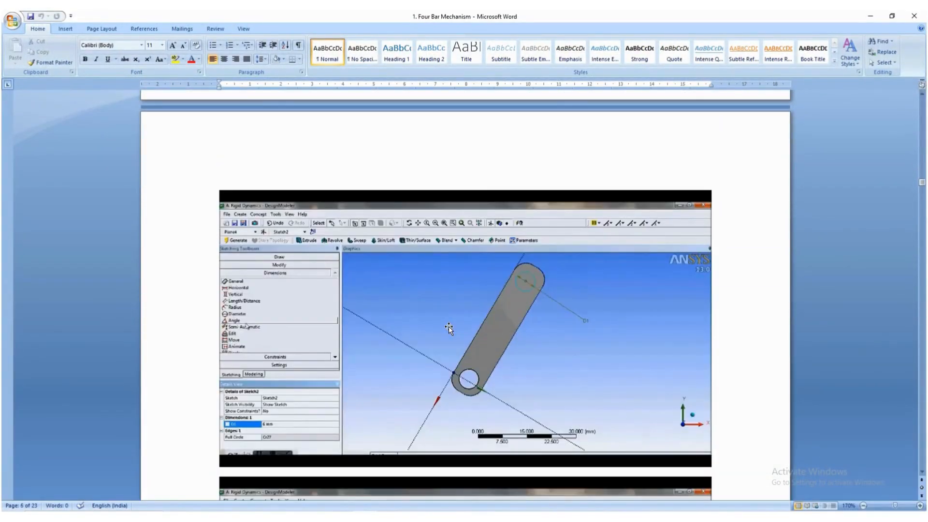
scroll(449, 326, down, 2)
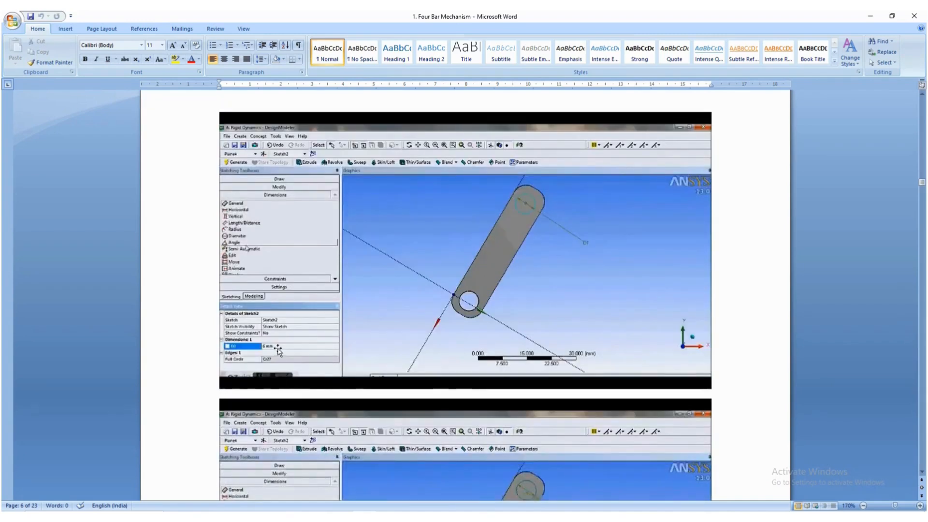
scroll(377, 356, down, 1)
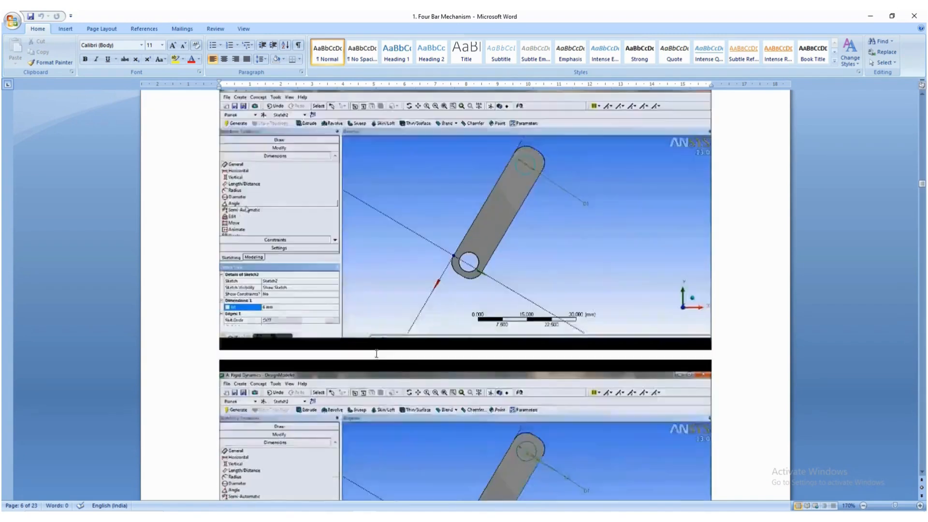
scroll(377, 354, down, 3)
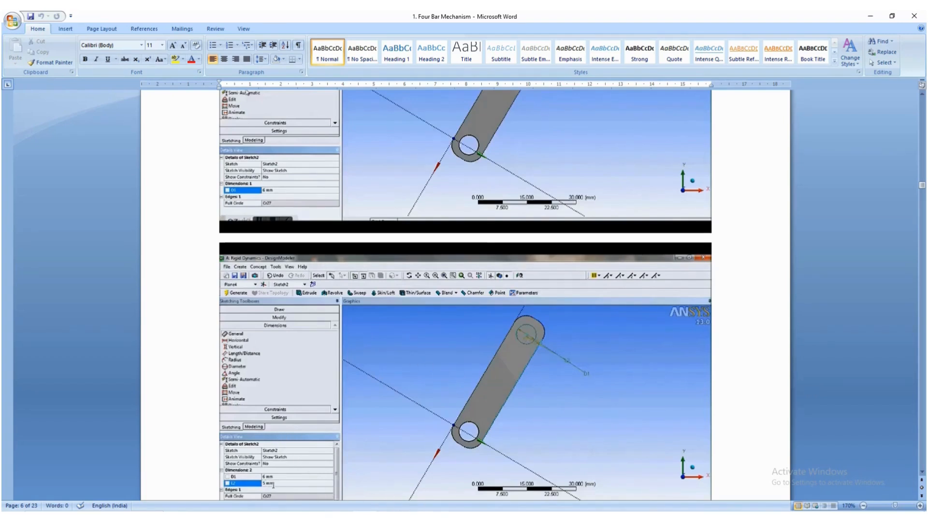
key(alt+Tab)
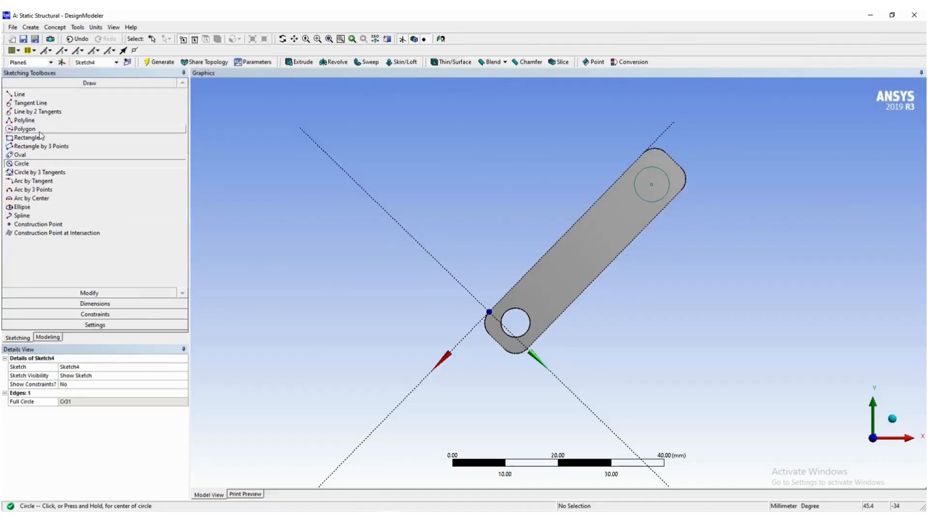
click(91, 304)
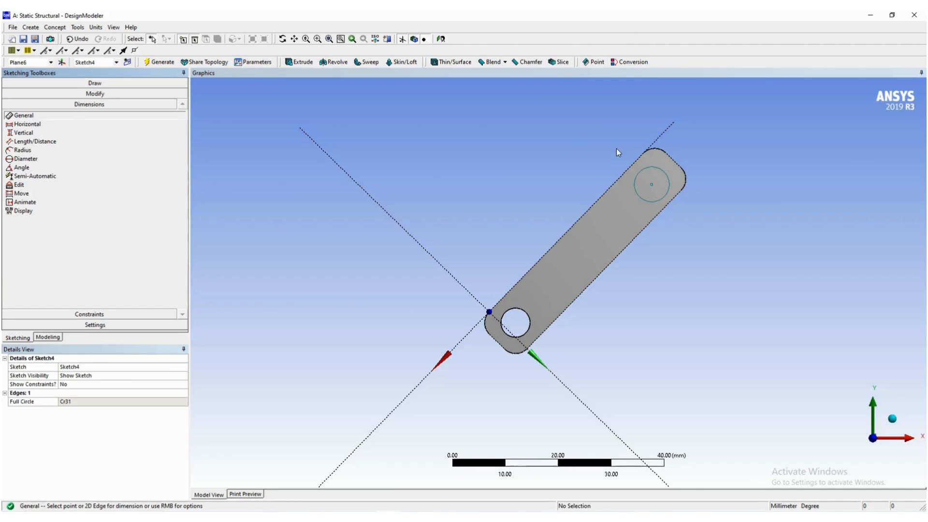
click(664, 200)
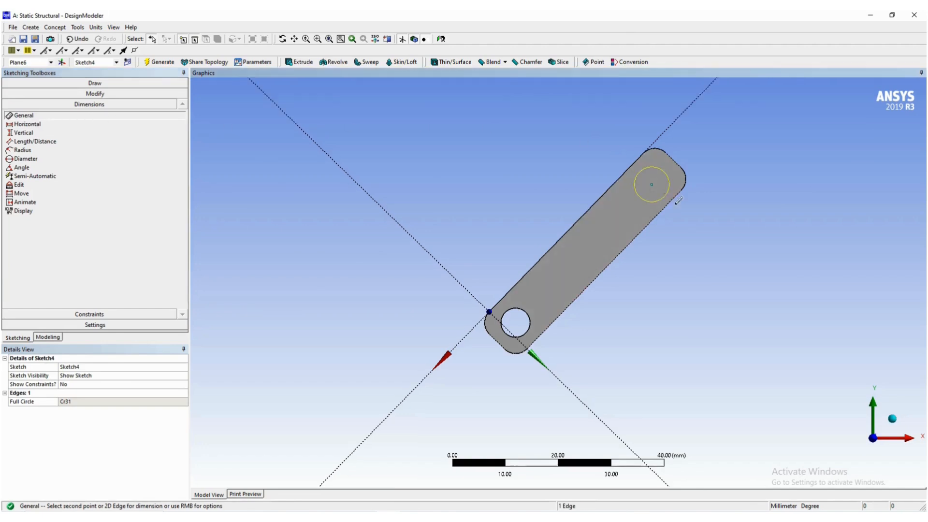
click(719, 226)
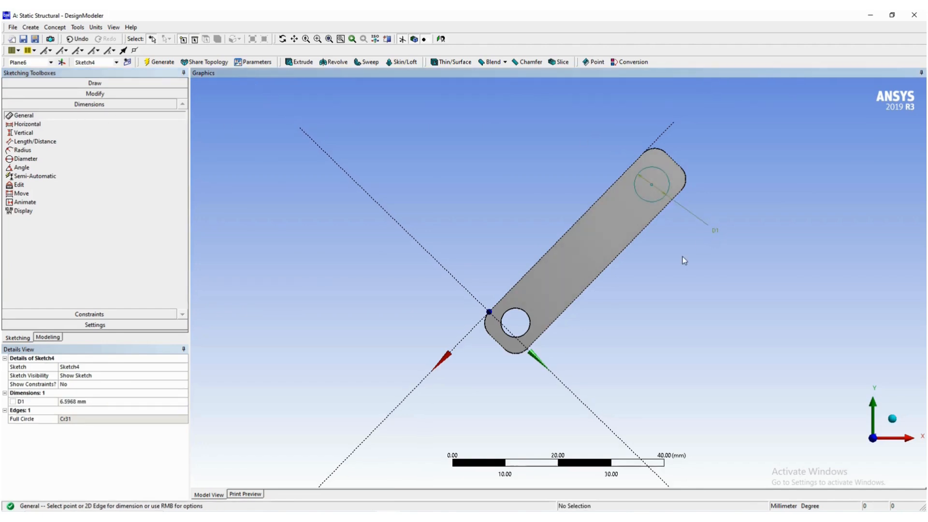
- Set the circle's diameter to 6 mm and dimension its centre 5 mm from the link's long upper edge
click(102, 403)
text(6)
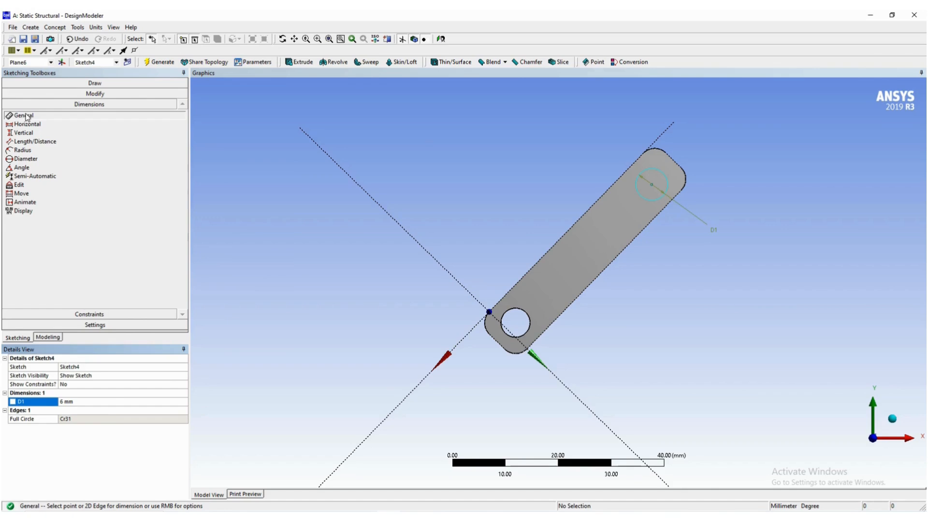
click(652, 184)
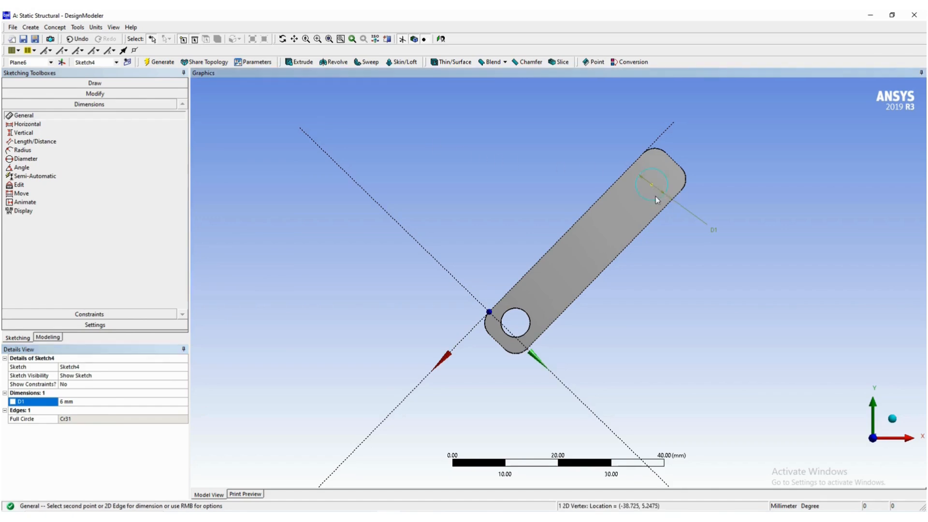
click(626, 173)
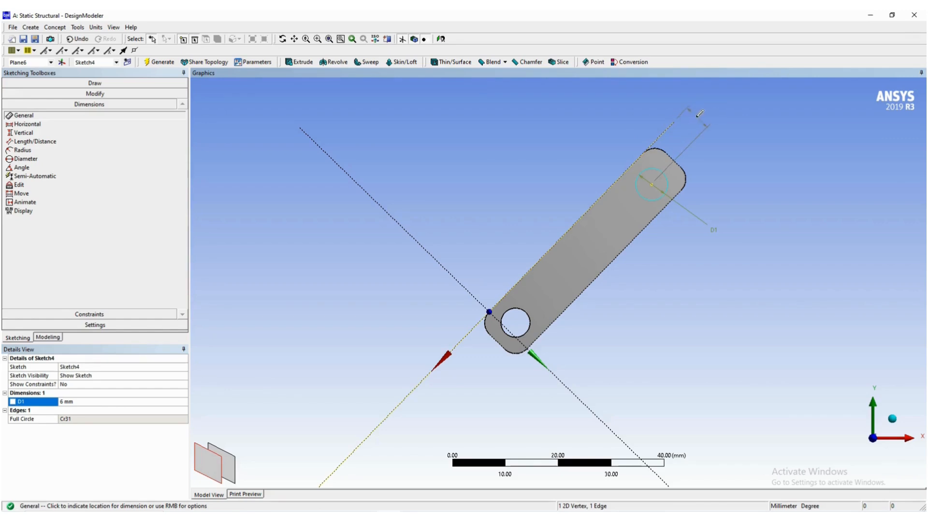
click(700, 114)
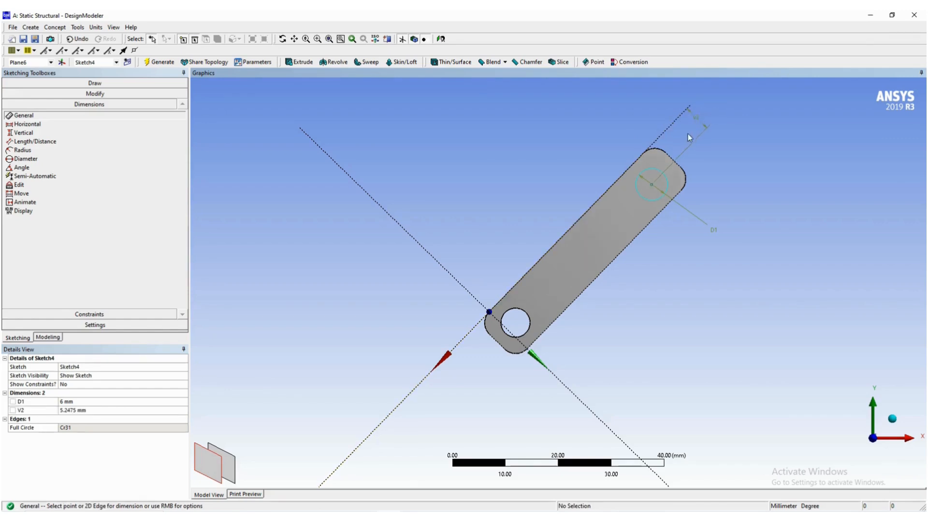
click(93, 410)
text(5)
key(Return)
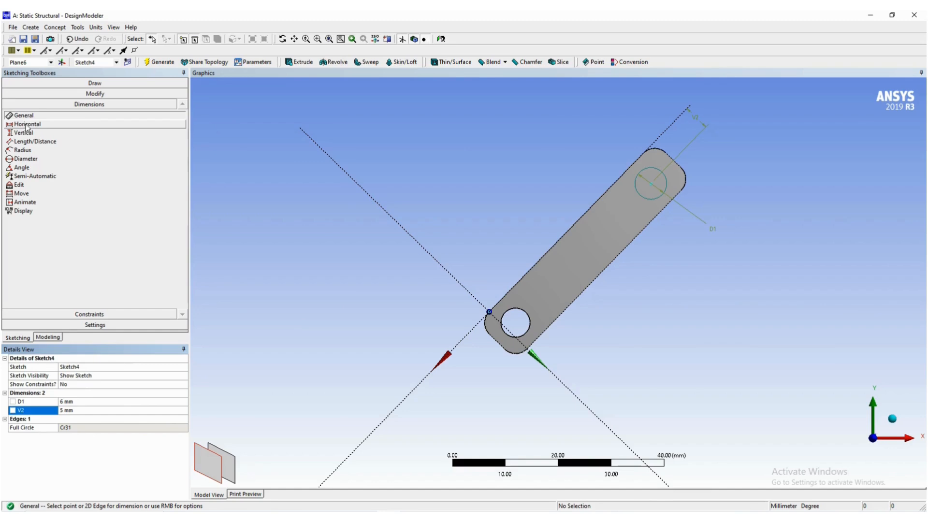
click(682, 170)
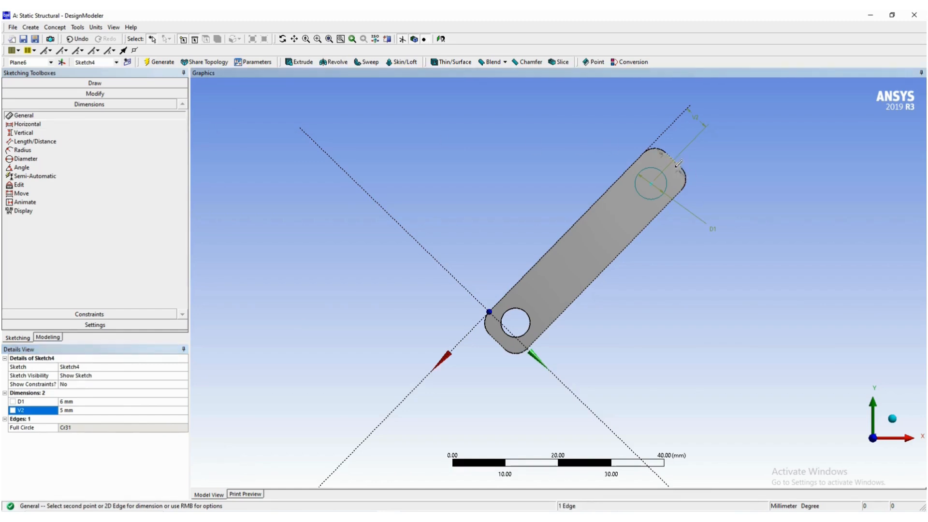
click(654, 182)
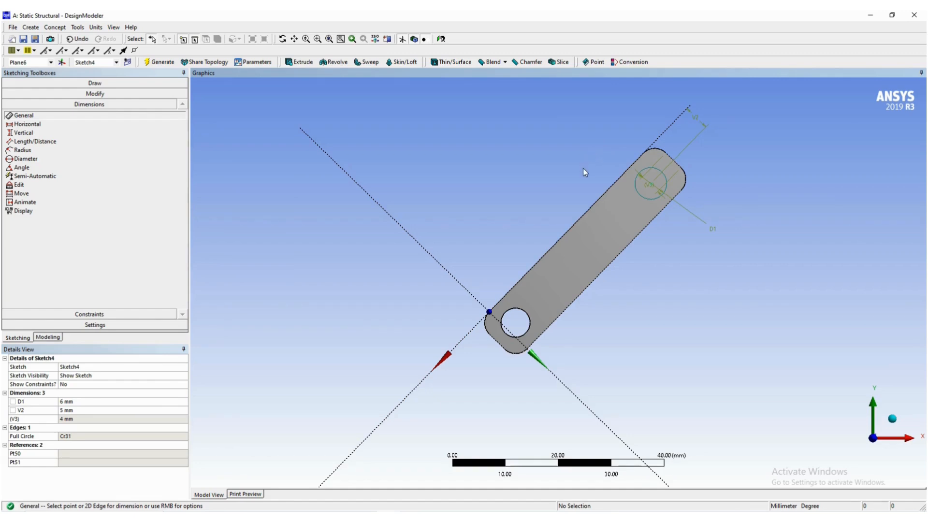
key(ctrl+z)
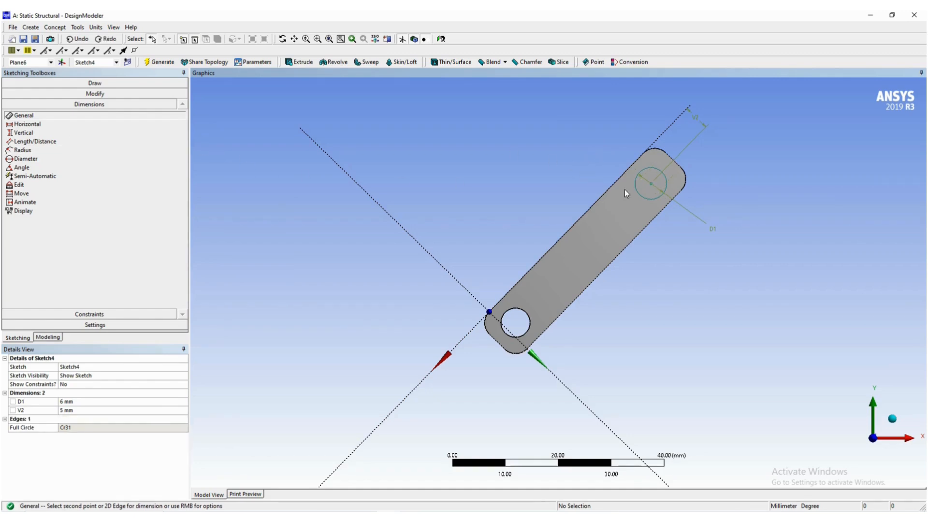
- Dimension the circle's centre 5 mm from the short straight edge at the link's upper end
click(652, 185)
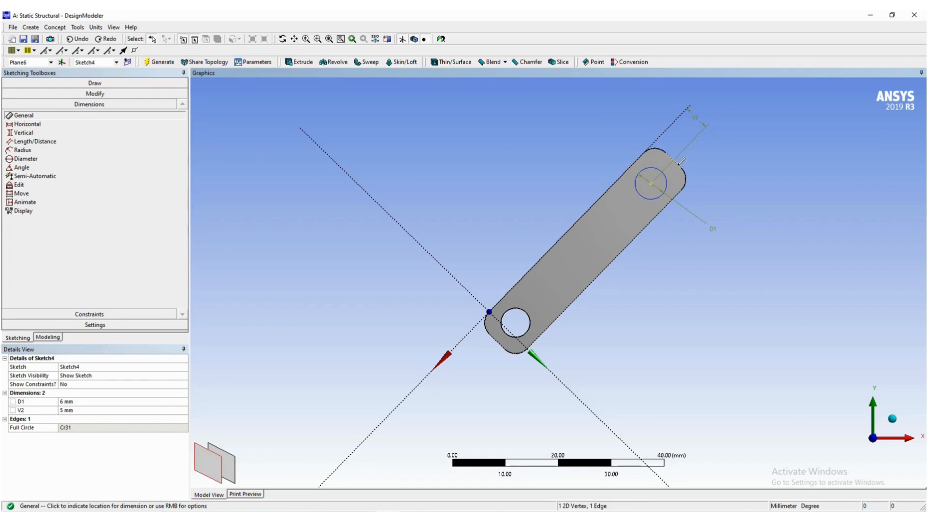
click(610, 136)
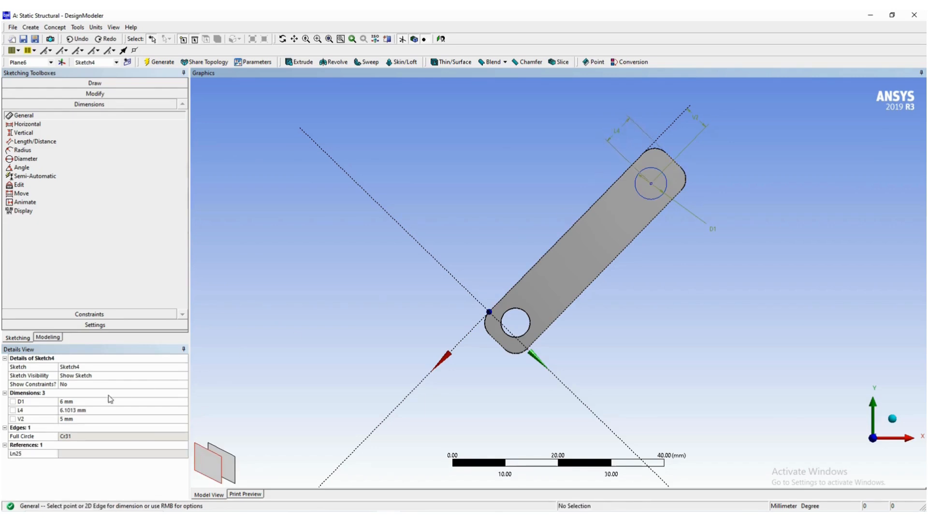
click(79, 410)
text(5)
key(Return)
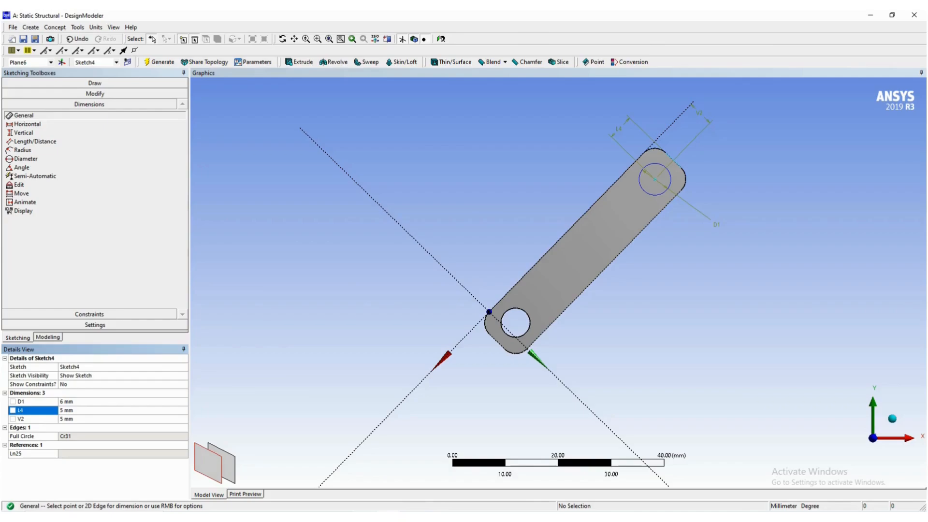
- Consult the Word guide's pin extrusion figure, and start an extrusion in DesignModeler with the Sketch4 circle as its geometry
key(alt+Tab)
scroll(490, 414, down, 1)
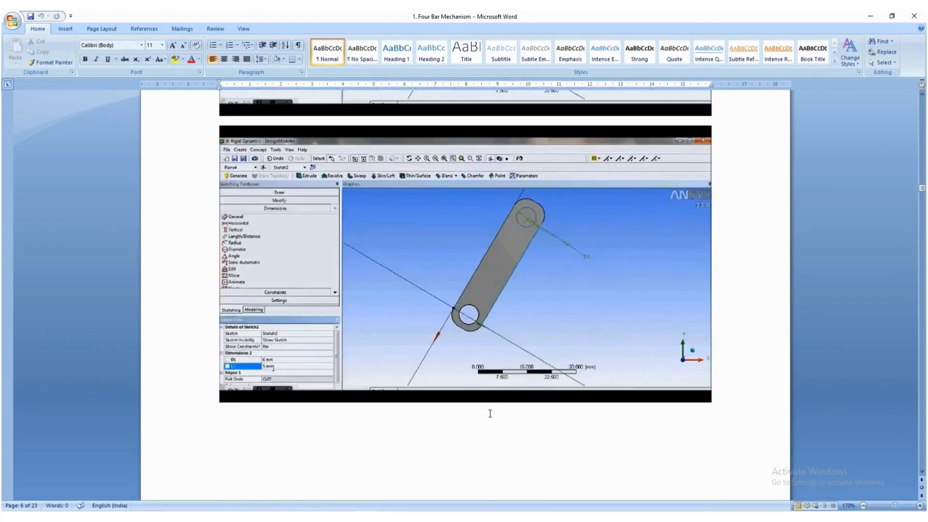
scroll(491, 414, down, 10)
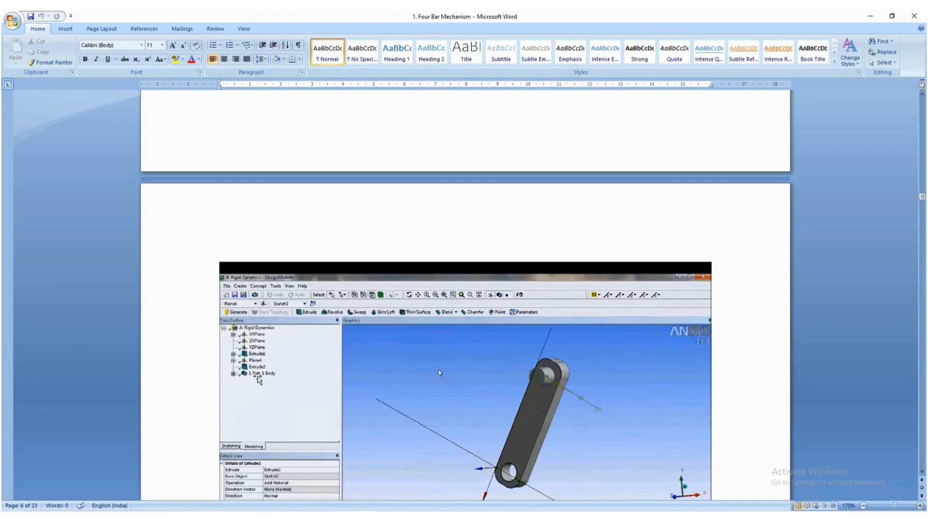
scroll(259, 380, down, 3)
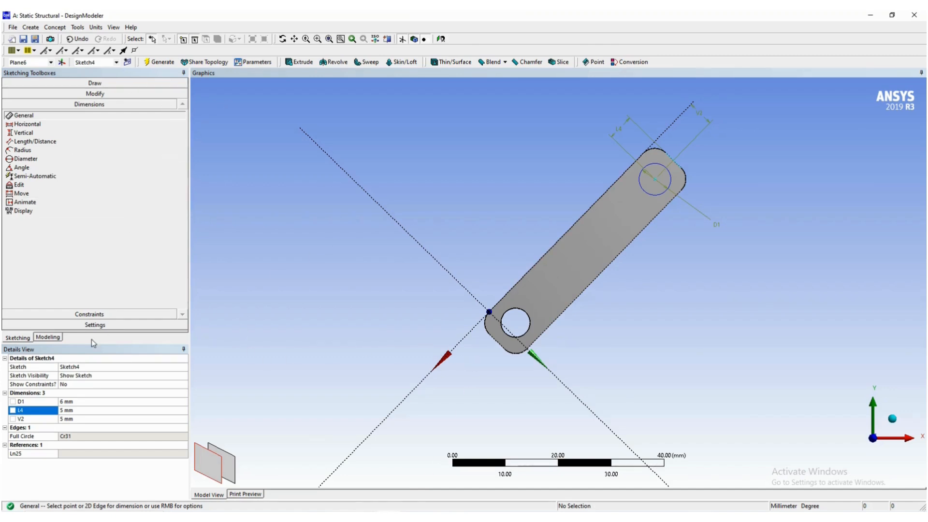
click(42, 340)
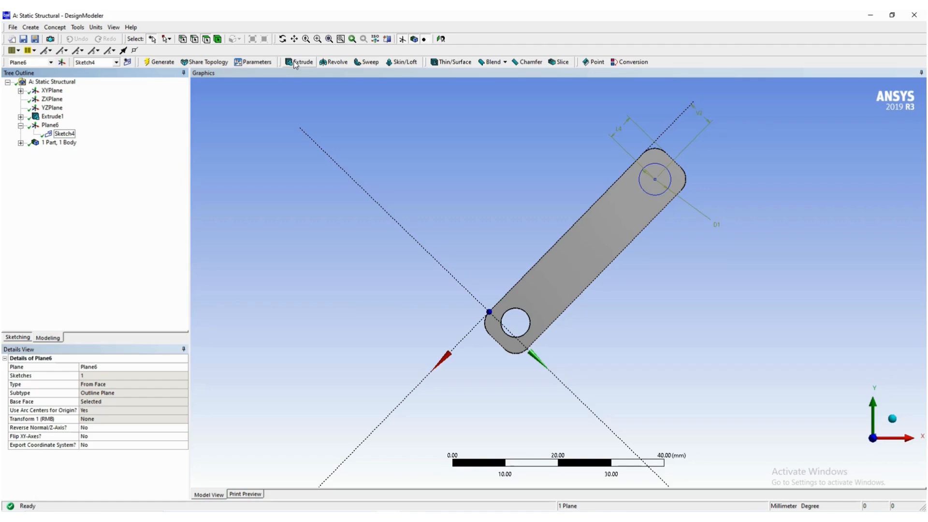
click(296, 62)
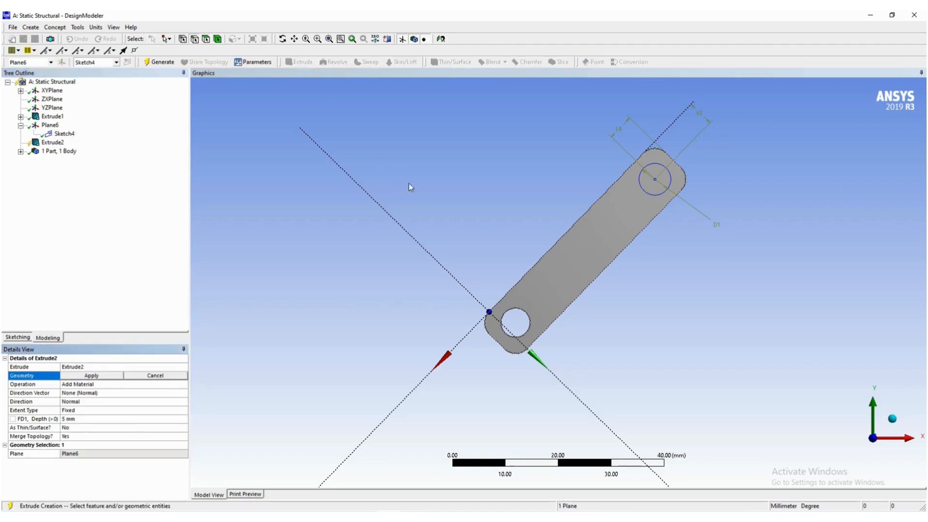
click(64, 135)
mouse_move(455, 175)
middle_down()
mouse_move(422, 226)
mouse_move(402, 227)
middle_up()
click(75, 377)
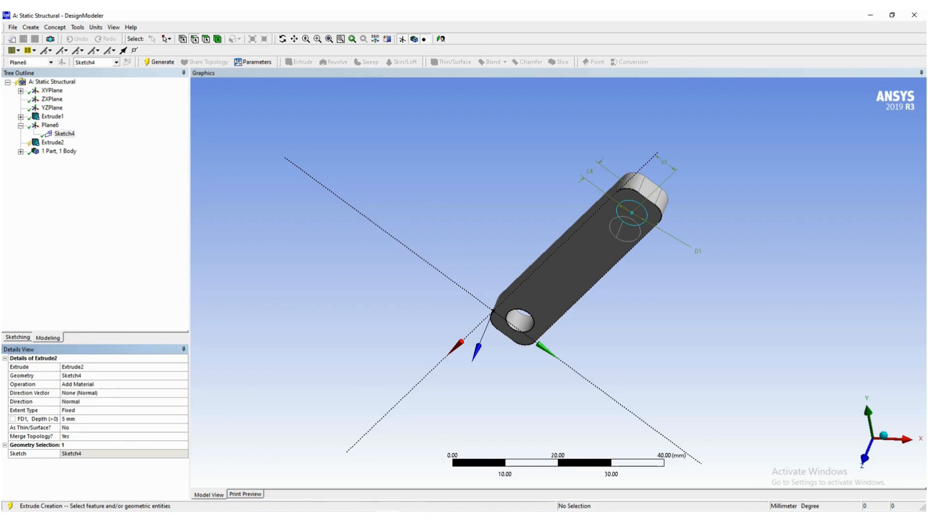
- Check the extrusion depth in the Word guide, set the pin's depth to 6 mm in DesignModeler and generate it
key(alt+Tab)
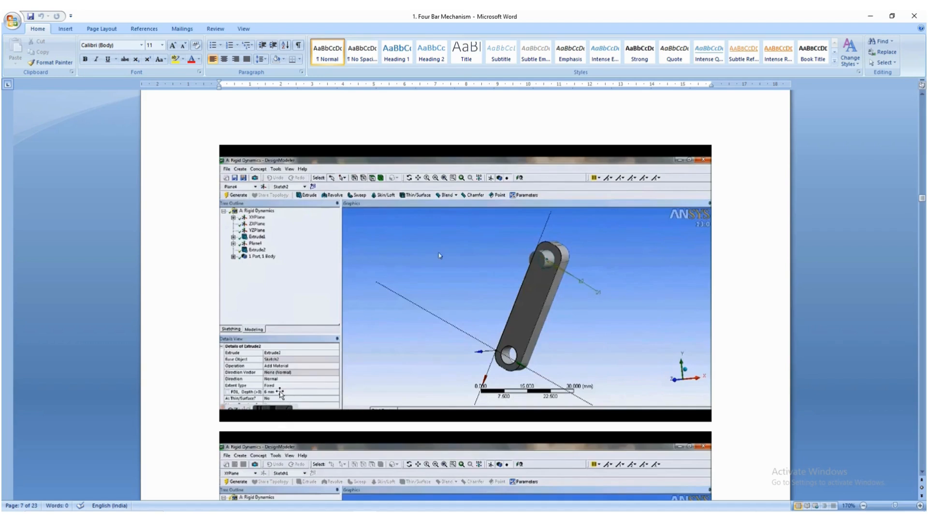
key(alt+Tab)
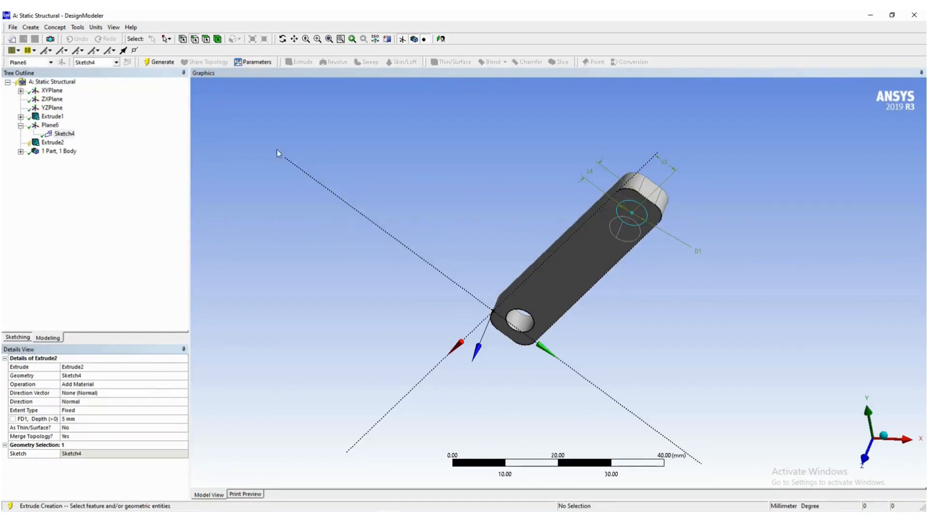
click(106, 419)
text(6)
key(Return)
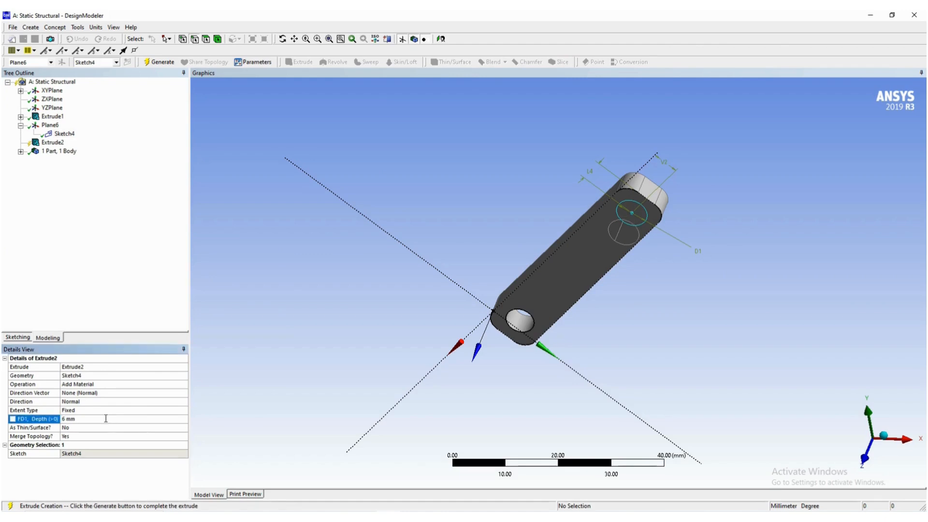
click(155, 61)
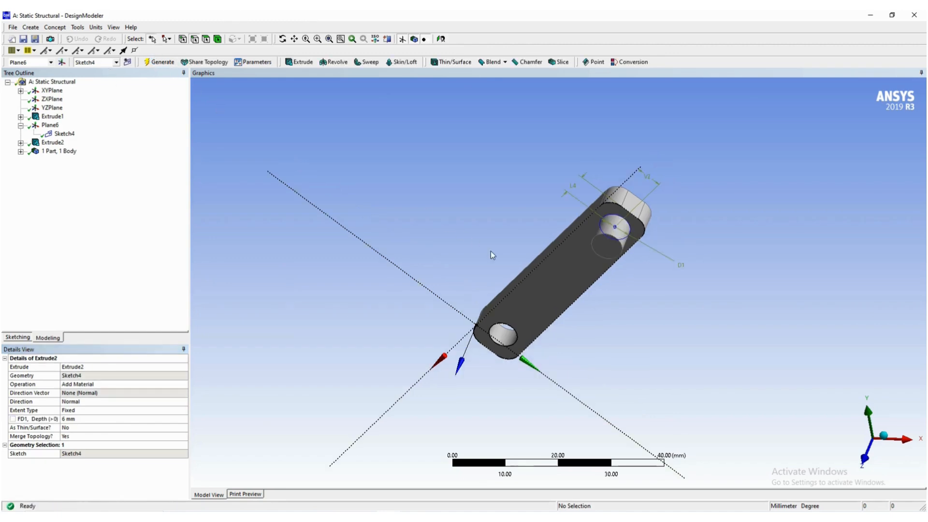
- Hide the pin's sketch, Sketch4, and show the model in isometric view
click(58, 135)
right_click(58, 137)
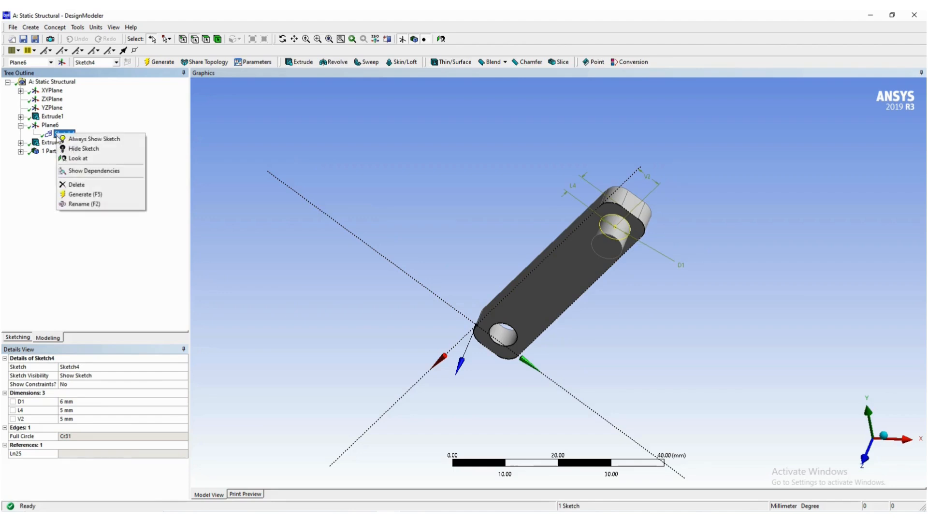
click(78, 149)
click(351, 182)
right_click(503, 135)
click(519, 176)
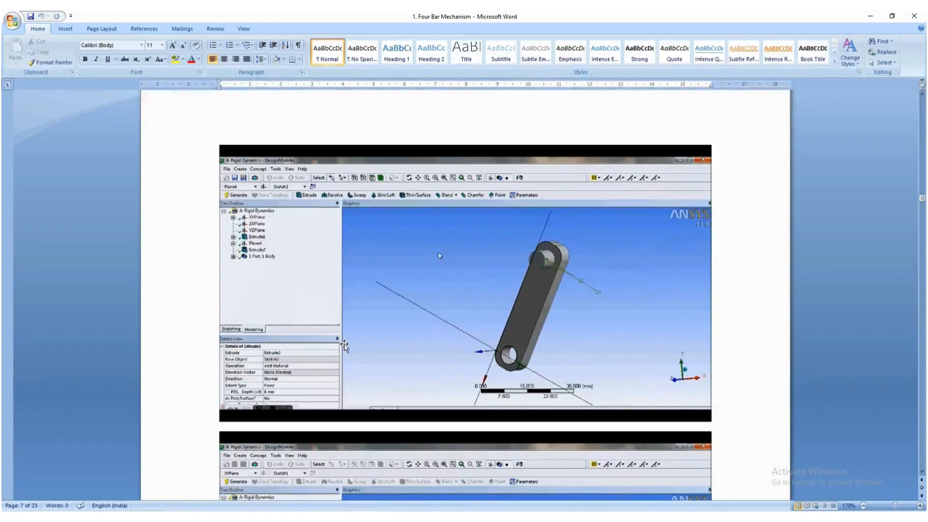
- Review the Word guide's figures on the second link's face plane, rectangle sketch, dimensions and rounded ends
scroll(347, 345, down, 6)
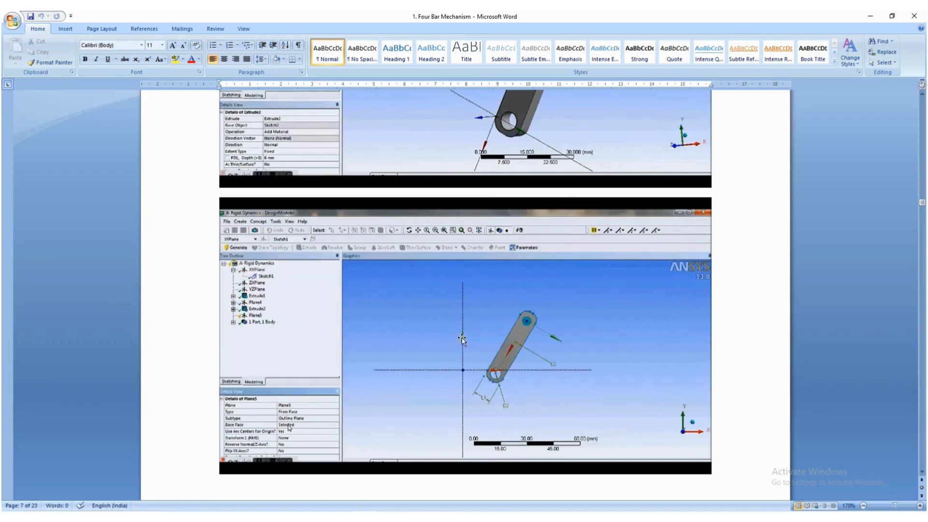
scroll(448, 348, down, 4)
scroll(448, 348, down, 6)
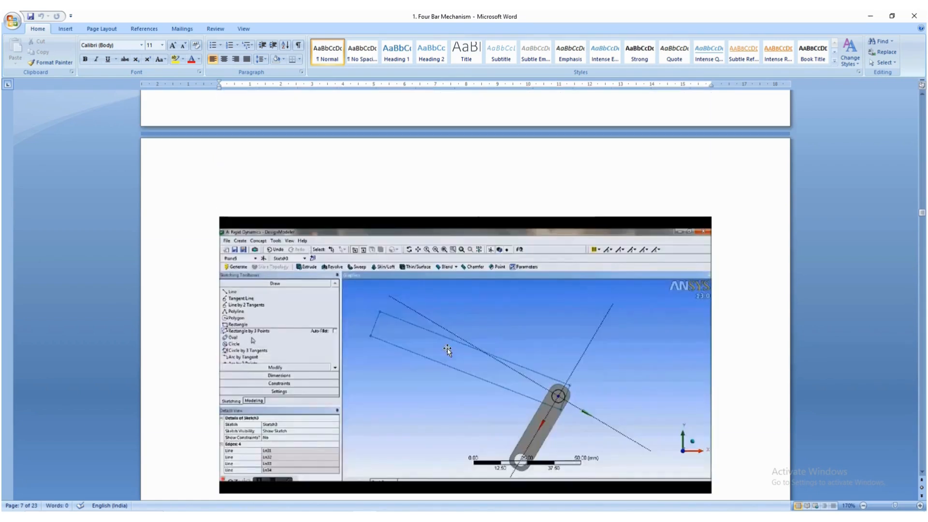
scroll(448, 348, down, 3)
scroll(447, 348, down, 10)
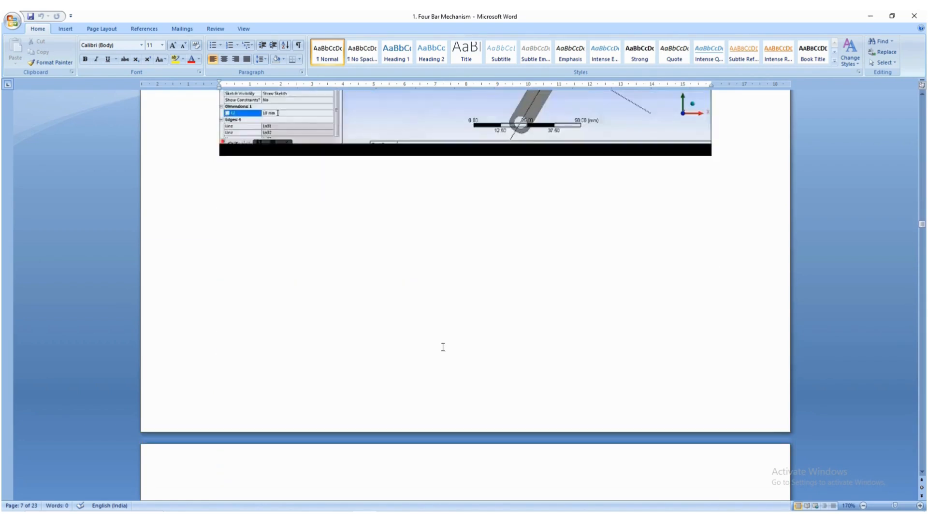
scroll(441, 346, down, 14)
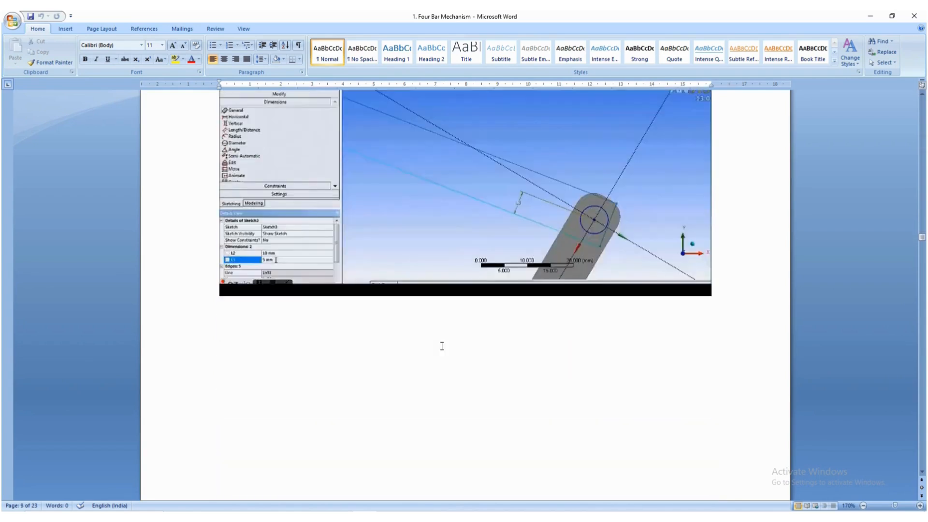
scroll(442, 346, down, 10)
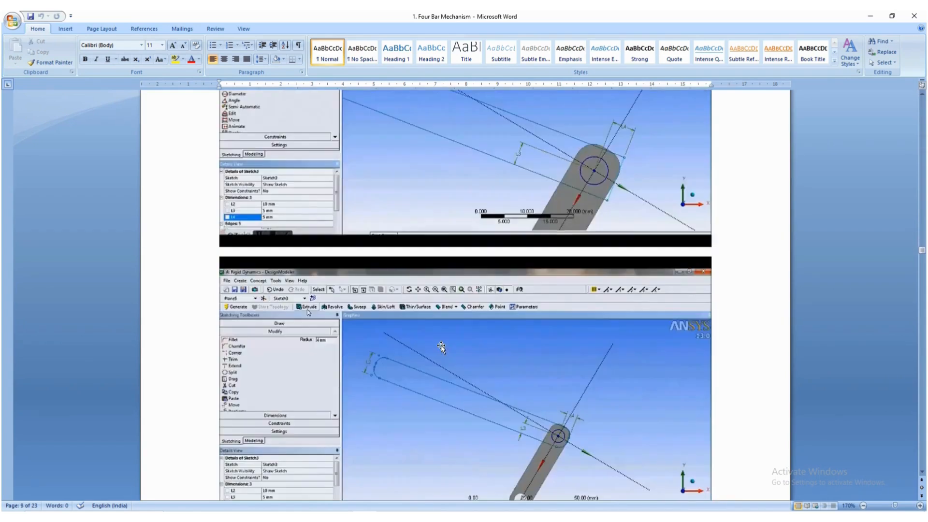
scroll(442, 346, down, 5)
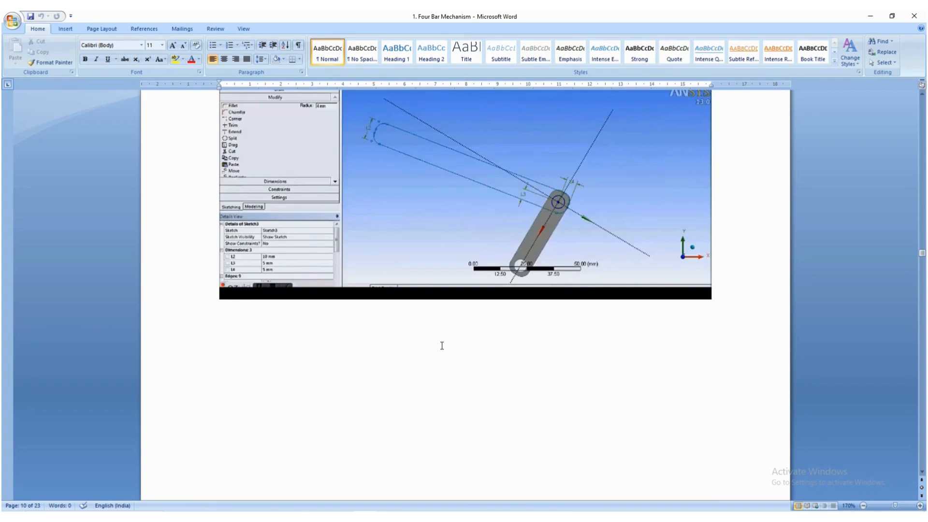
- Examine enlarged figures in the Word guide on the second link's extrusion and the plane and circle sketch on its face
scroll(442, 345, down, 10)
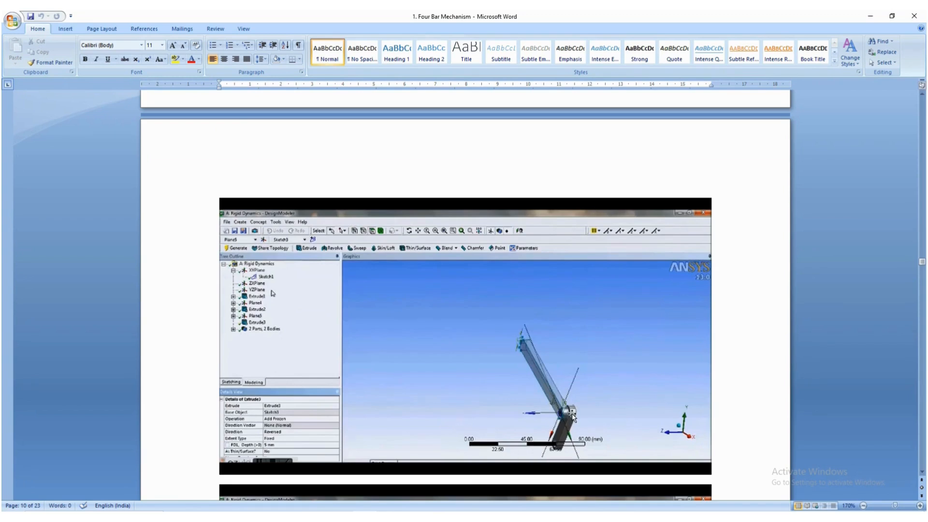
scroll(571, 419, up, 5)
scroll(557, 424, down, 5)
scroll(557, 424, down, 2)
ctrl+scroll(585, 358, up, 4)
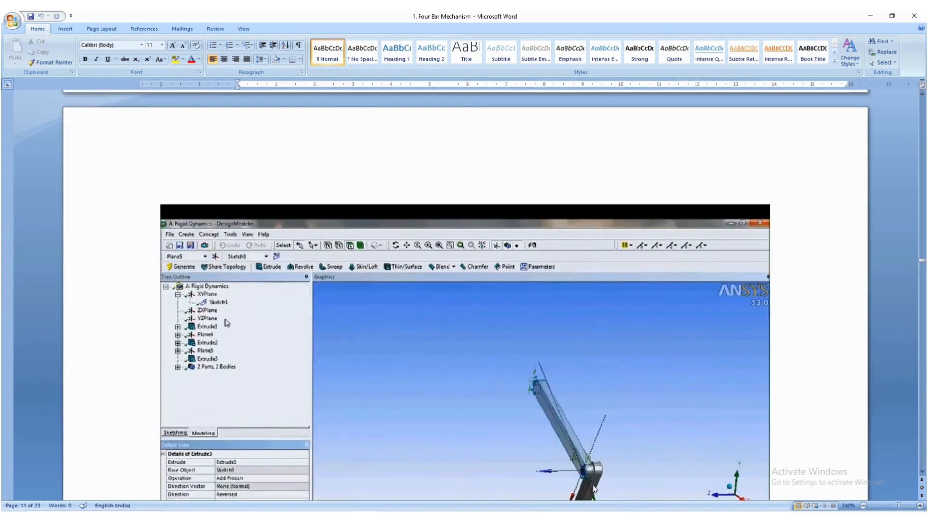
ctrl+scroll(585, 479, up, 3)
scroll(582, 472, down, 4)
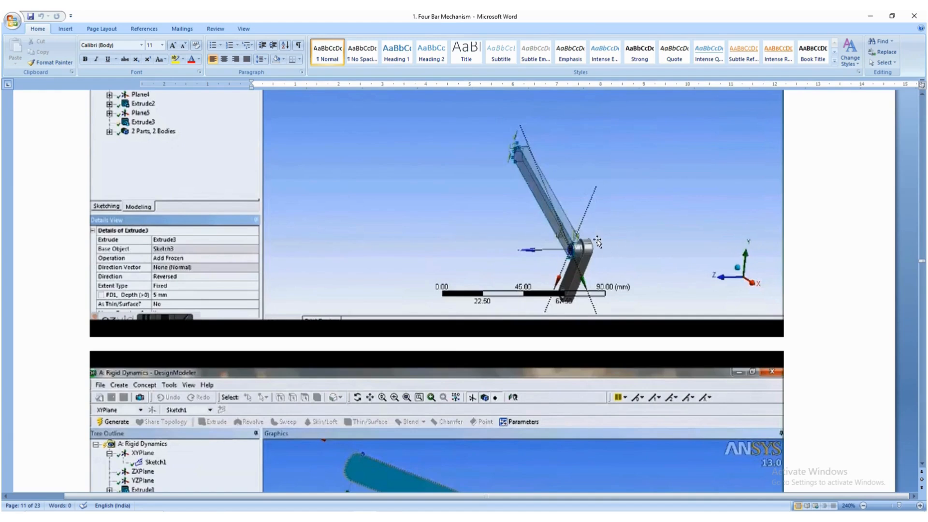
scroll(569, 279, down, 5)
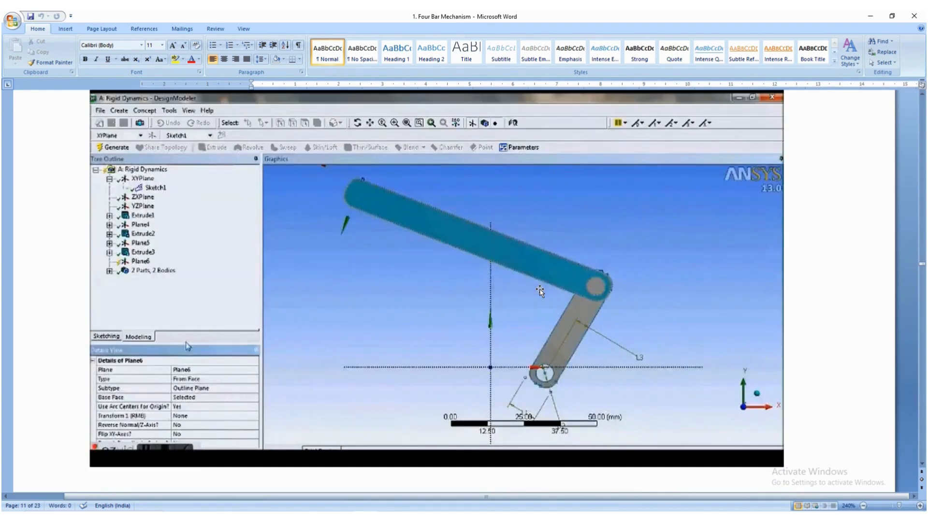
scroll(540, 291, down, 10)
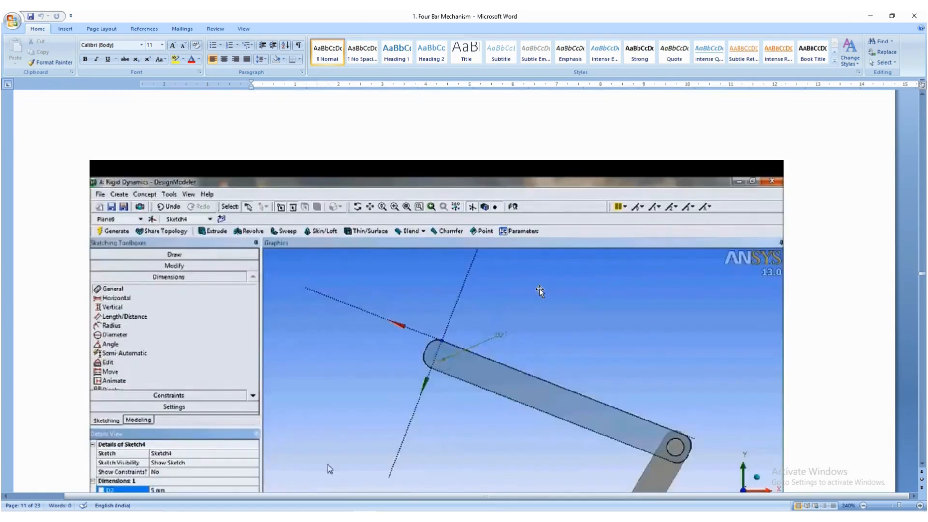
ctrl+scroll(539, 291, up, 4)
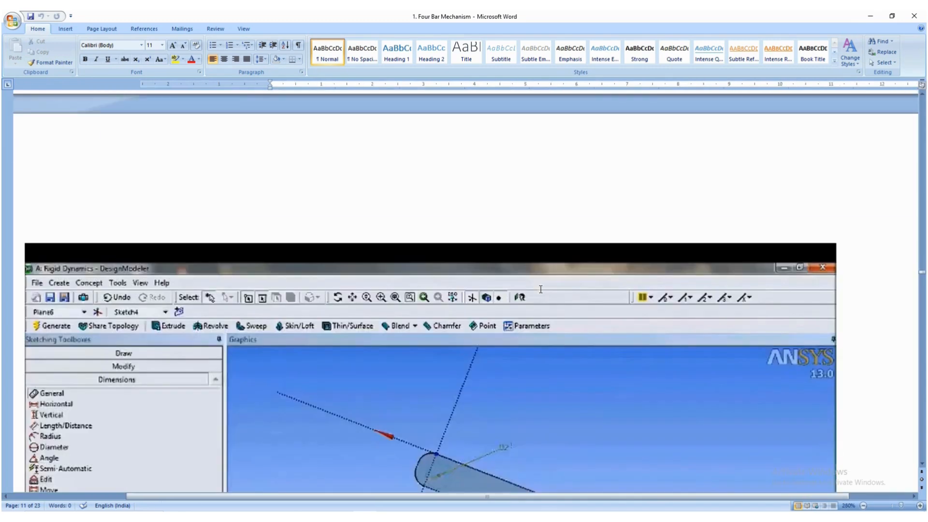
- Review the Word guide's enlarged figures on the second link's sketch constraints and dimensions around the pin
scroll(541, 290, up, 1)
ctrl+scroll(541, 290, down, 3)
scroll(541, 289, up, 4)
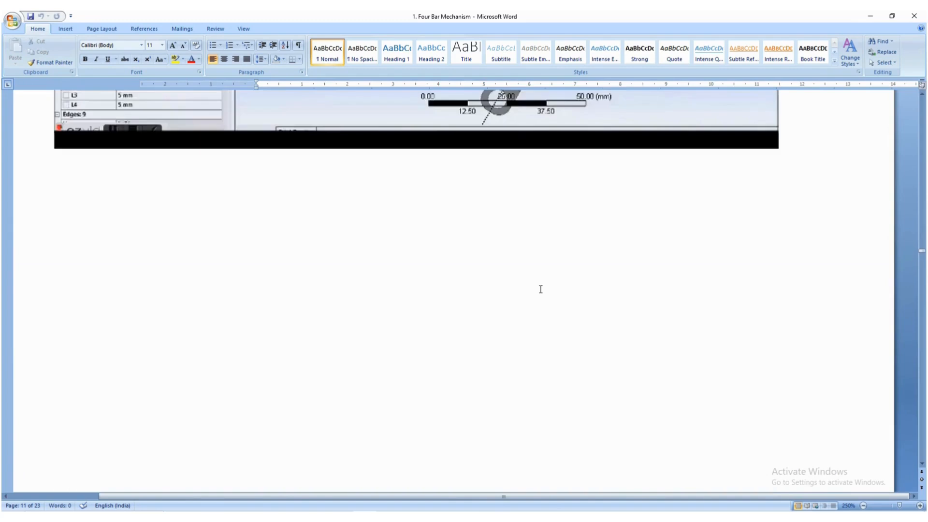
scroll(541, 289, up, 5)
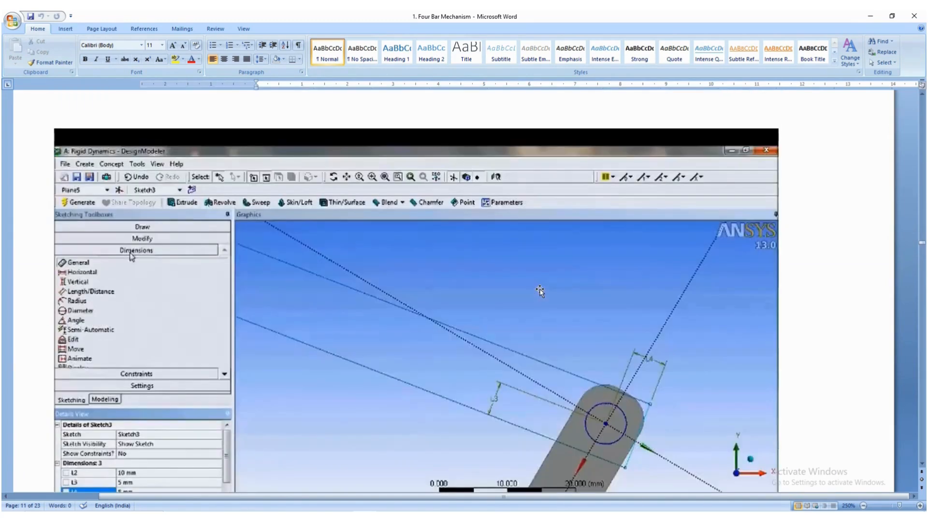
scroll(540, 290, up, 15)
ctrl+scroll(539, 290, down, 5)
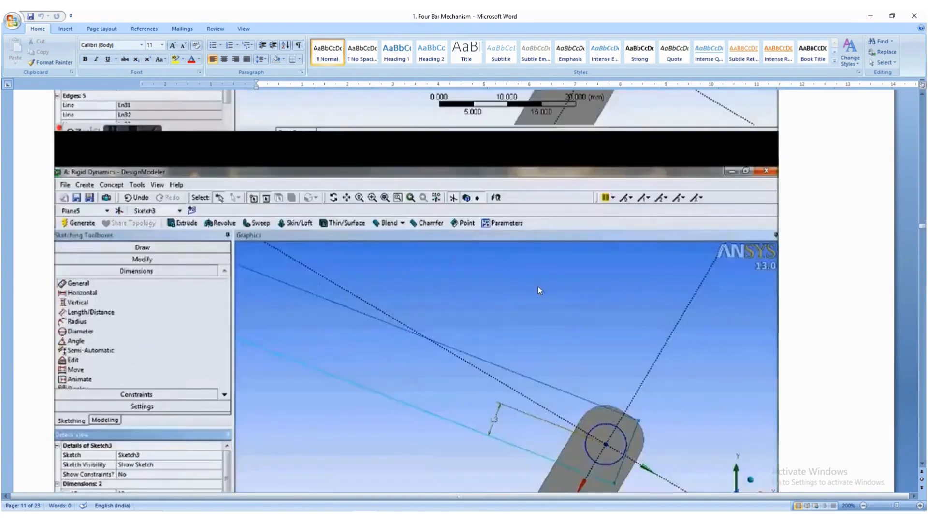
ctrl+scroll(538, 286, down, 7)
scroll(538, 287, down, 20)
scroll(538, 289, down, 15)
scroll(538, 289, down, 1)
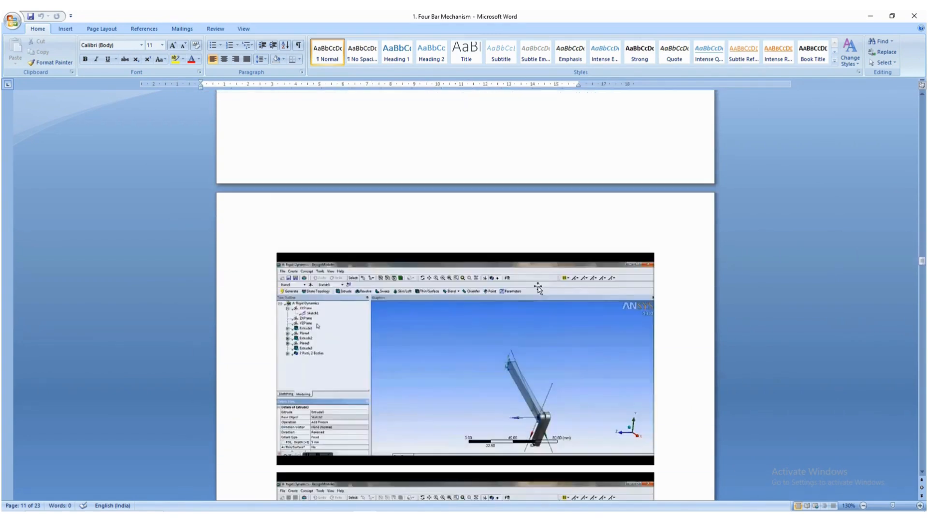
ctrl+scroll(556, 442, up, 6)
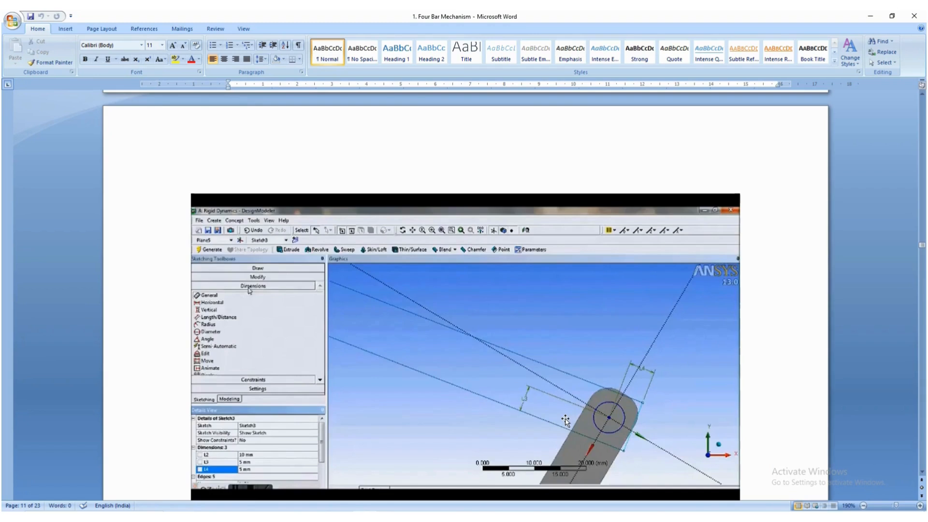
ctrl+scroll(564, 405, down, 10)
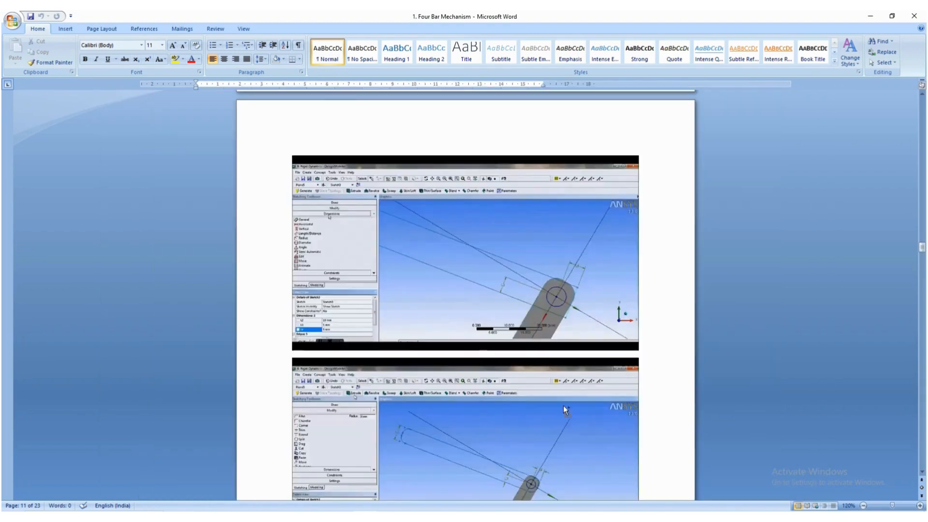
ctrl+scroll(563, 410, up, 7)
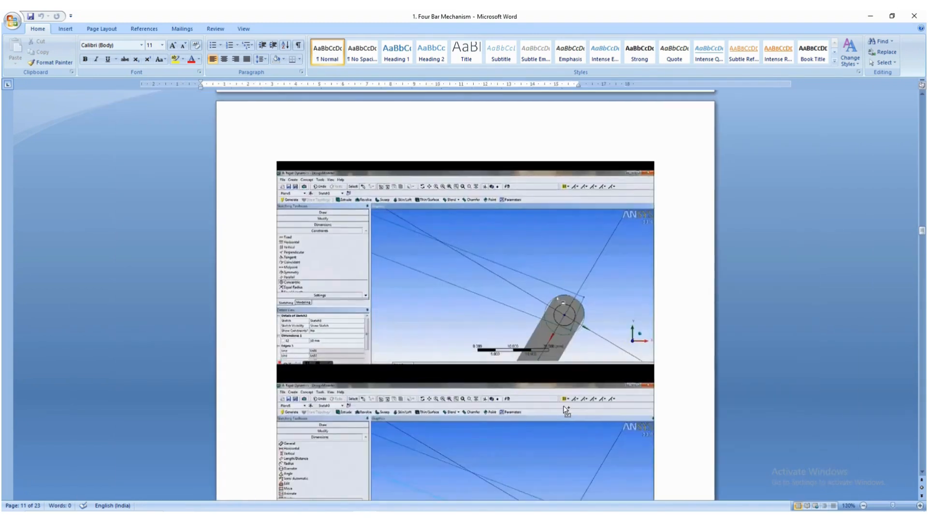
scroll(563, 405, down, 20)
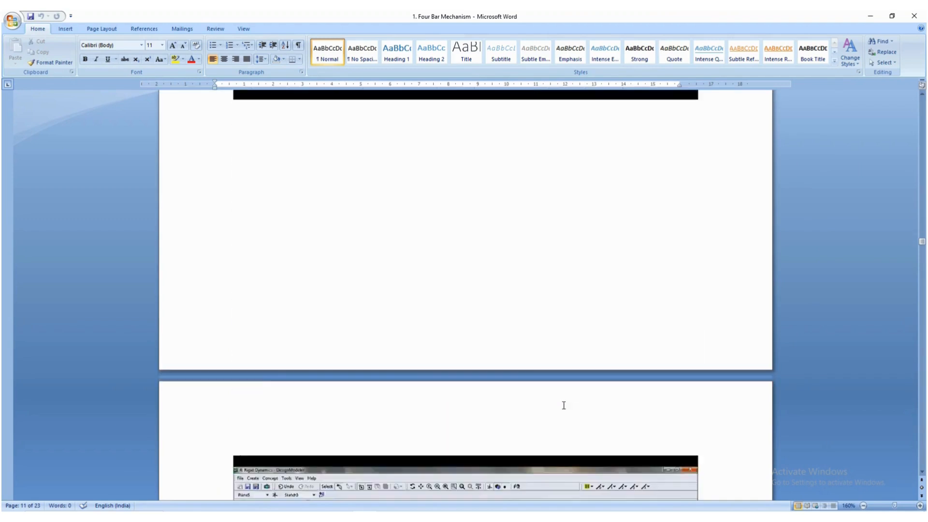
- Compare the Word guide's figures on the second link's extrusion and face plane with the figure defining a plane on the first link's pin
scroll(562, 406, down, 10)
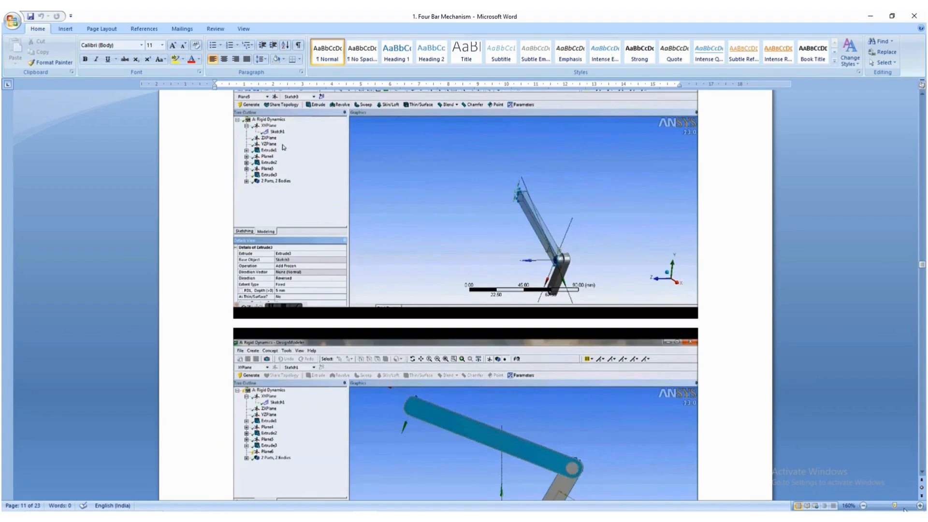
click(920, 506)
click(920, 505)
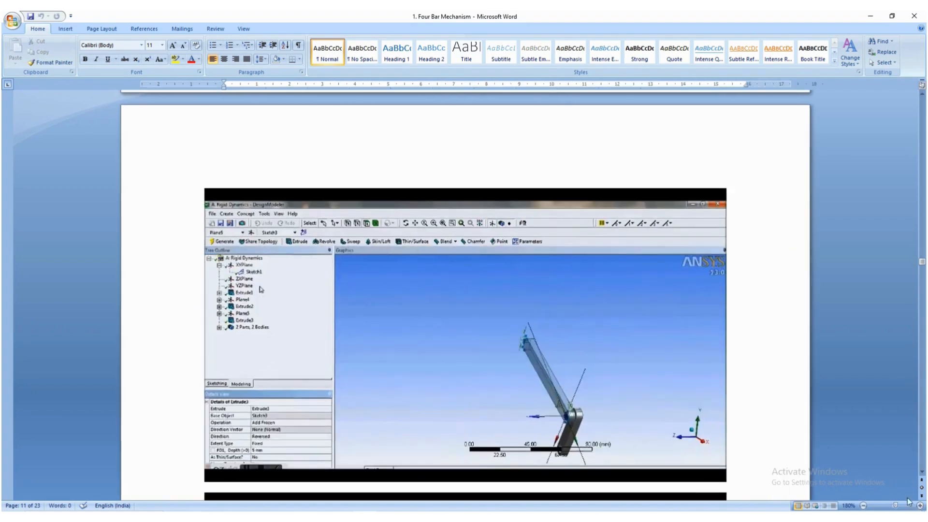
scroll(725, 442, down, 5)
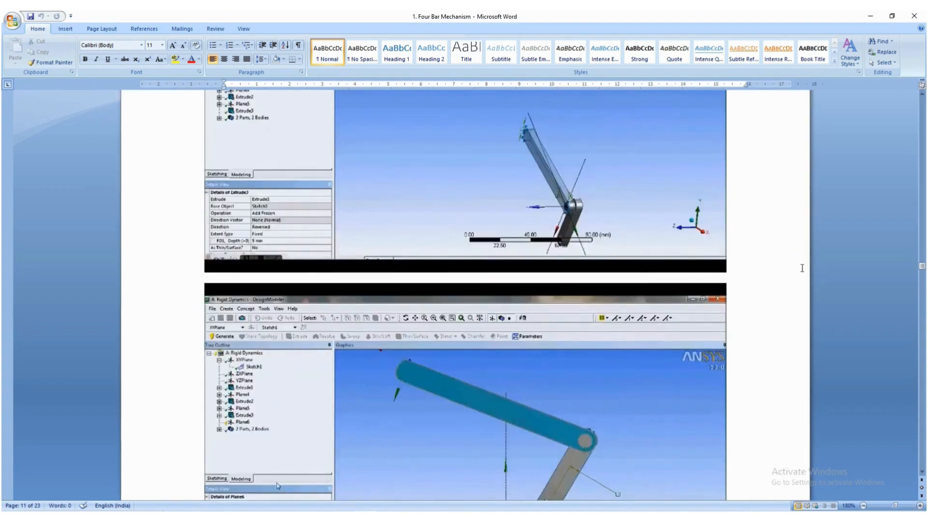
ctrl+scroll(816, 278, up, 1)
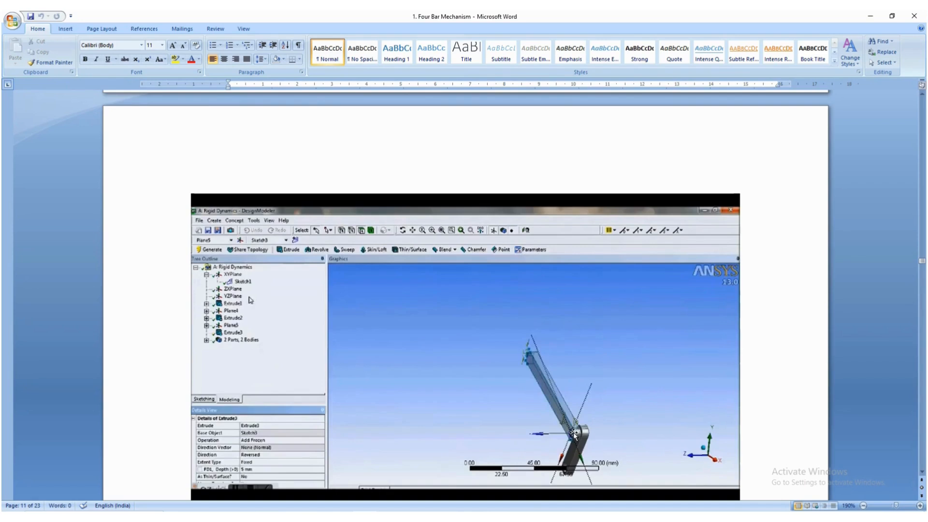
scroll(561, 433, down, 10)
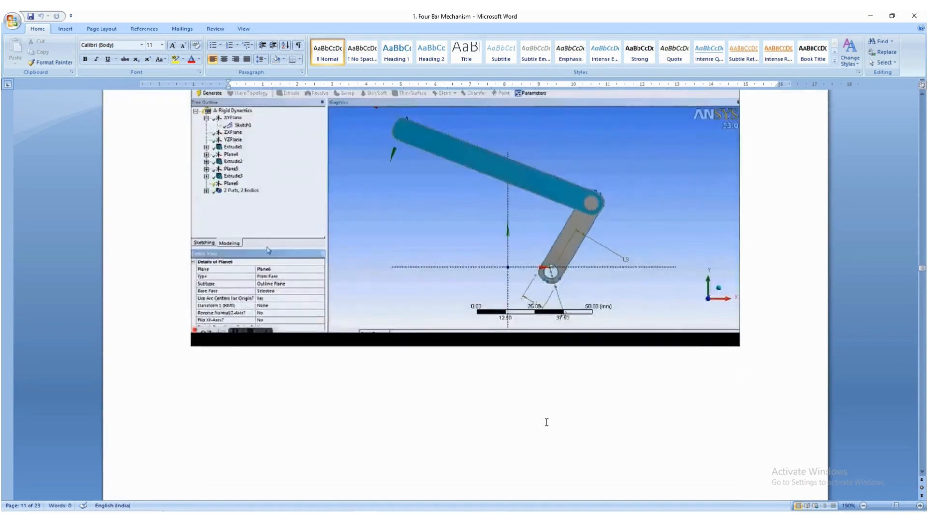
scroll(546, 422, down, 20)
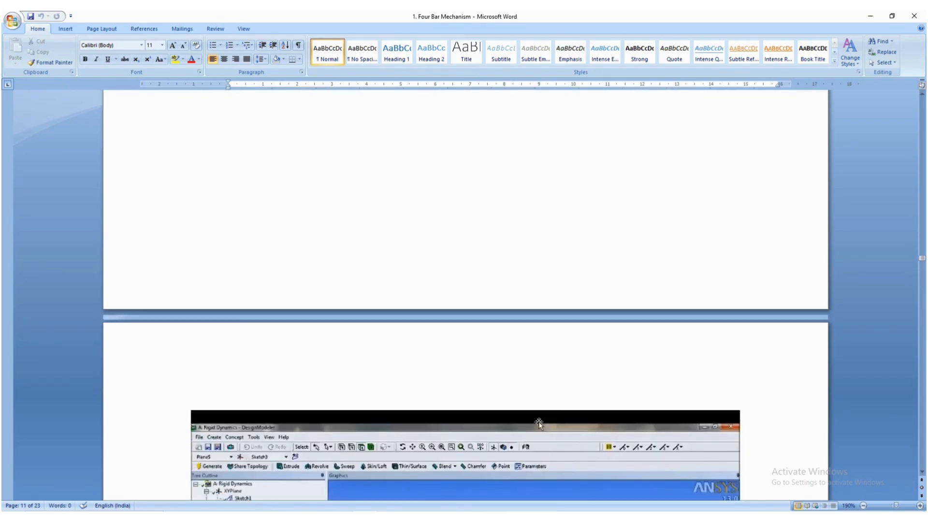
scroll(539, 424, down, 20)
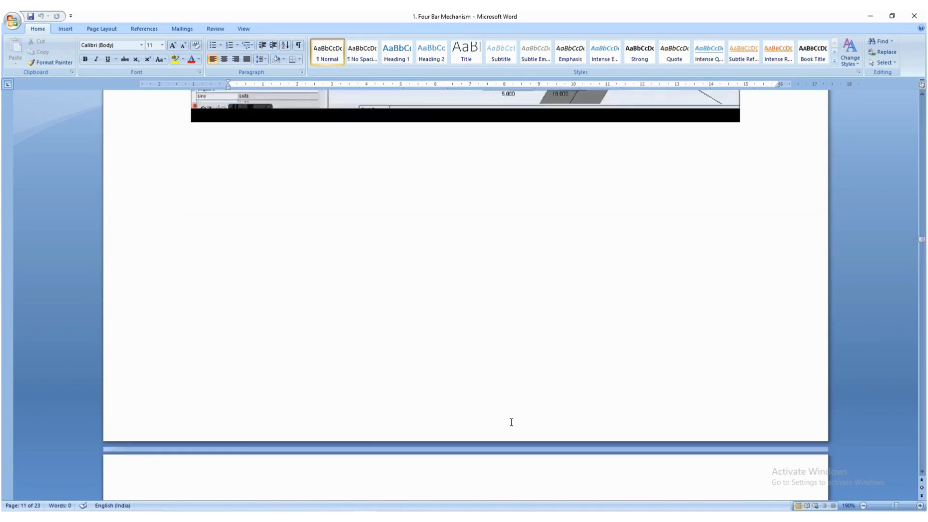
scroll(512, 422, up, 10)
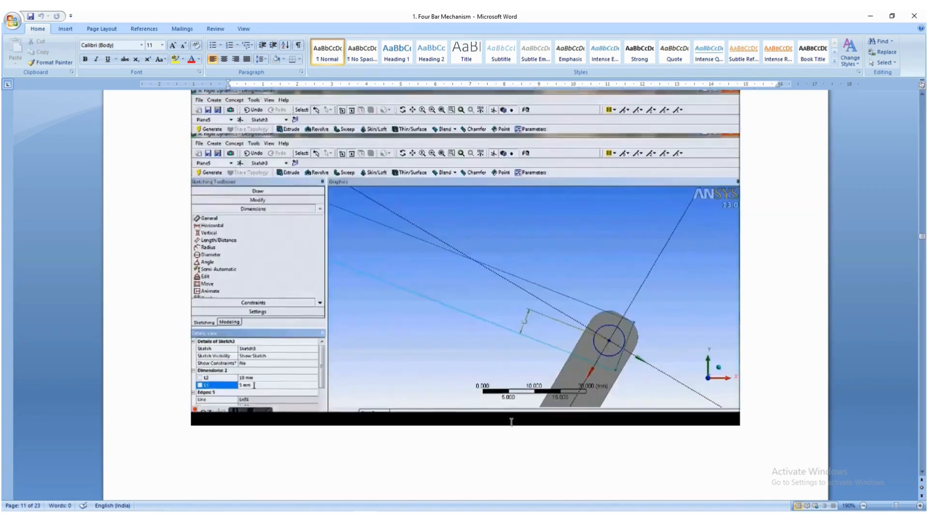
scroll(508, 422, up, 15)
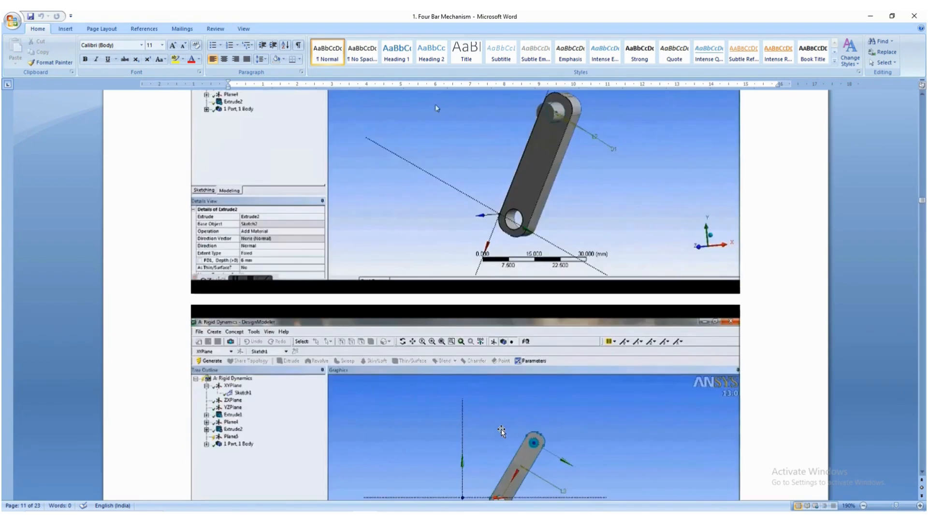
scroll(503, 431, down, 3)
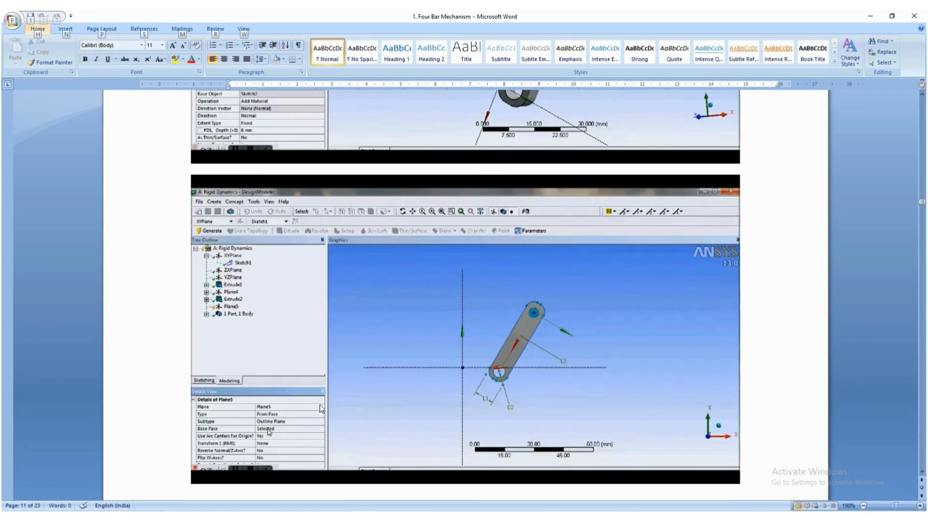
- In DesignModeler, create a plane of type From Face on the pin's circular end face and generate it
key(alt+Tab)
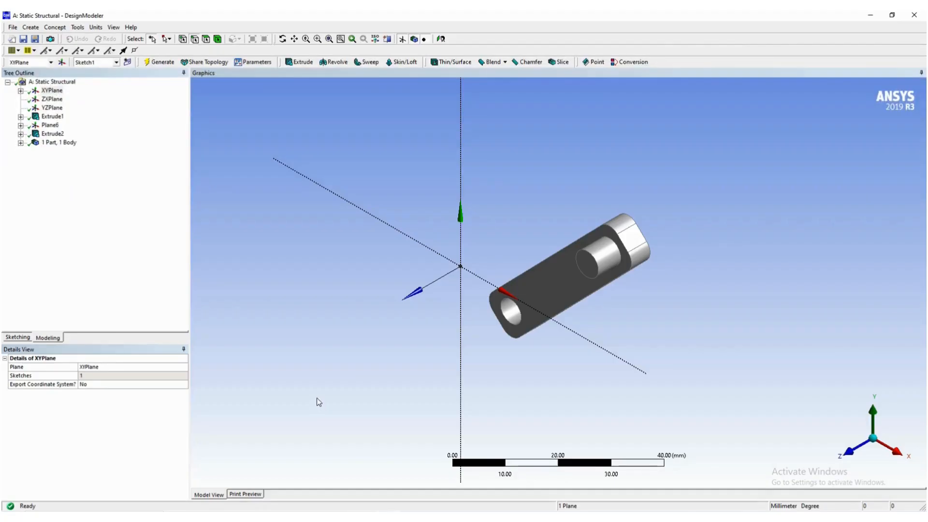
click(62, 62)
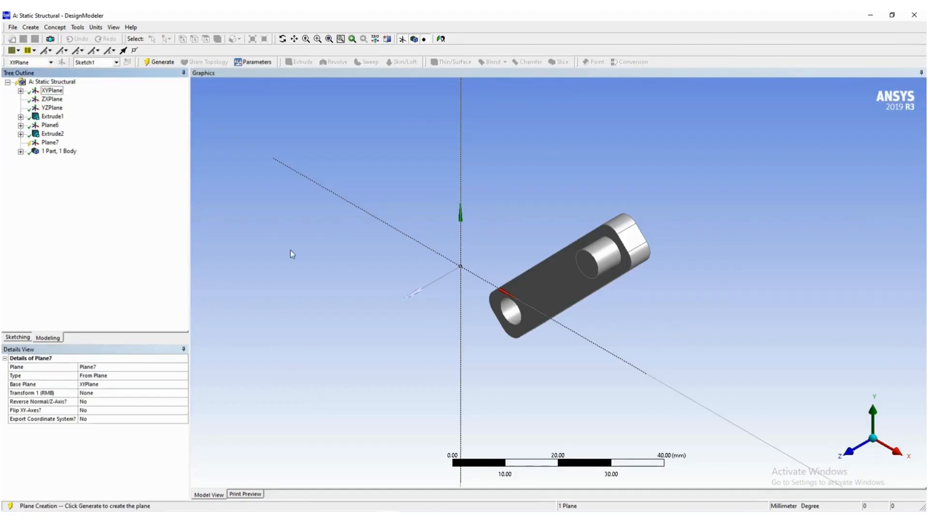
click(103, 376)
click(183, 377)
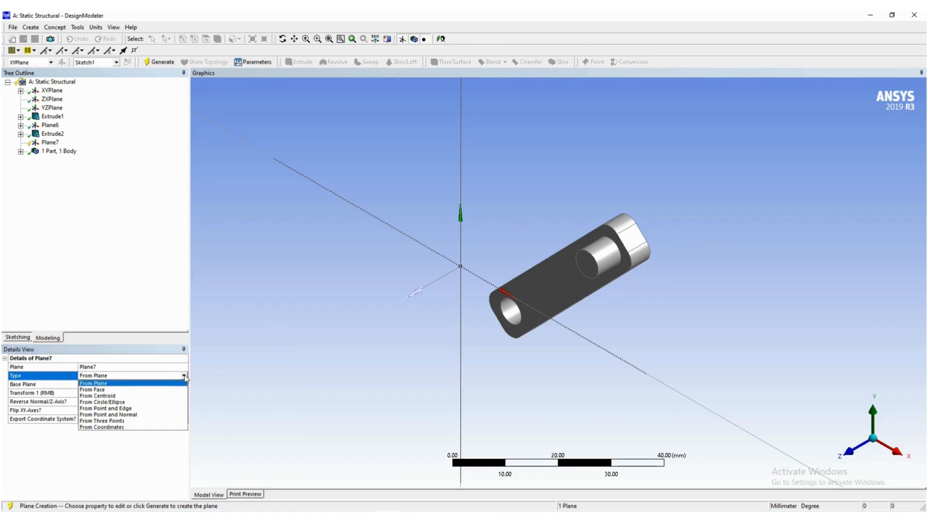
click(108, 390)
click(94, 394)
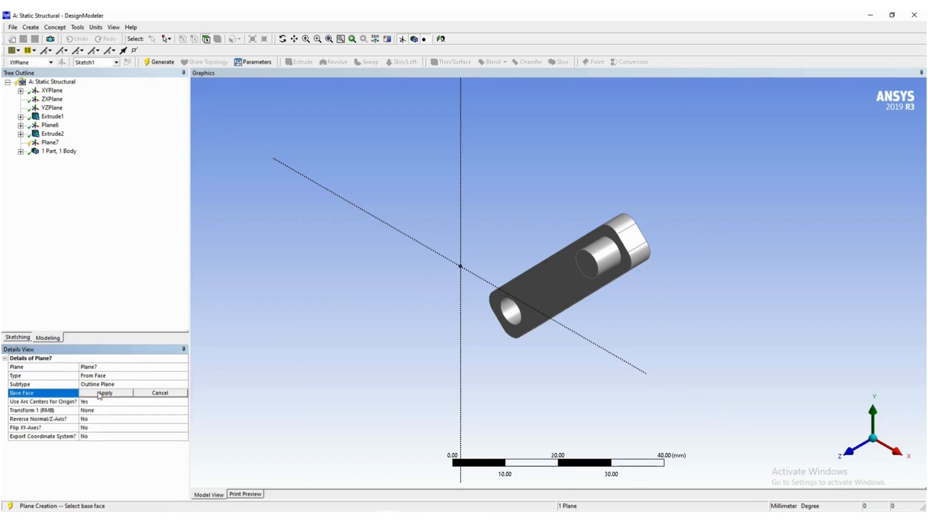
click(591, 271)
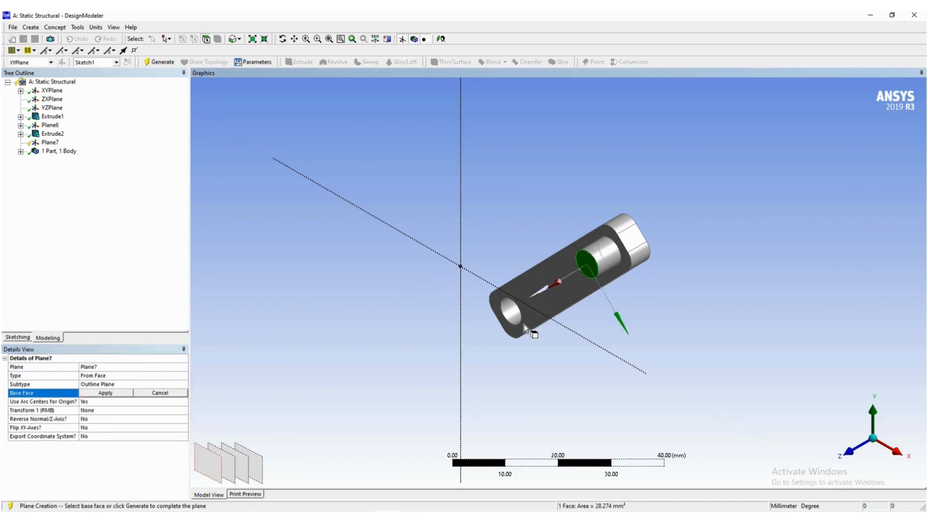
click(105, 393)
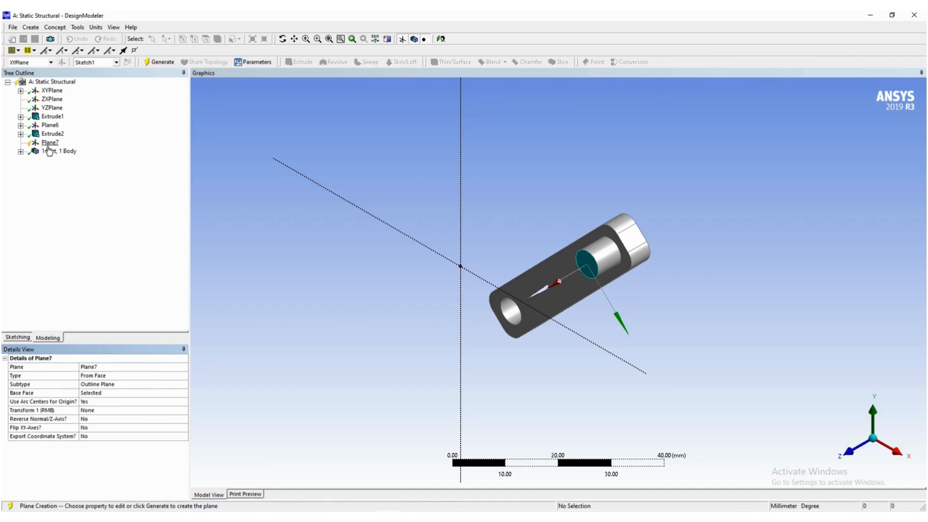
click(156, 63)
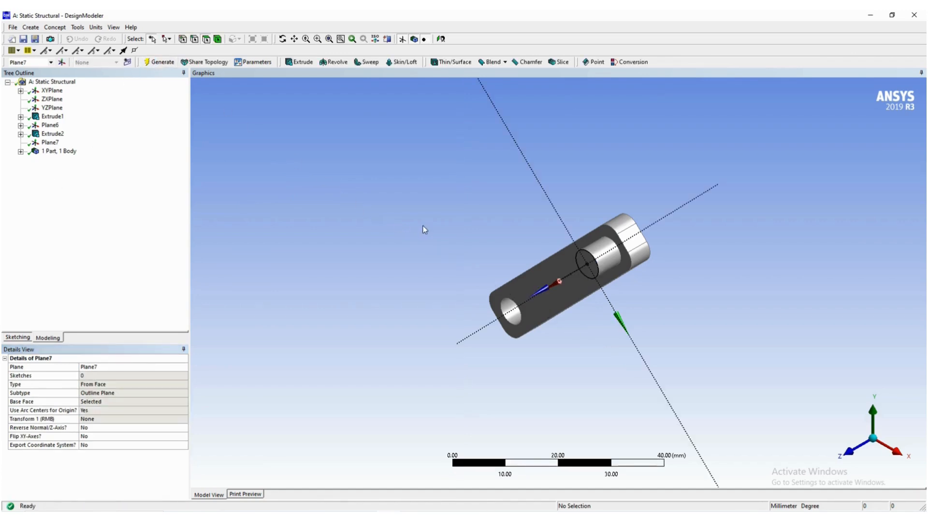
- Check the Word guide's figure of the second link's slanted rectangle sketch, and return to DesignModeler
key(alt+Tab)
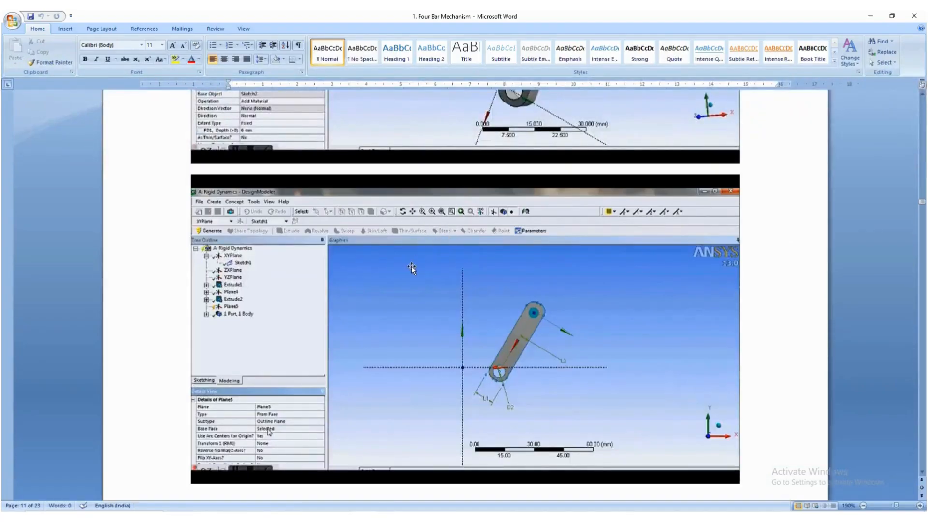
scroll(414, 267, down, 10)
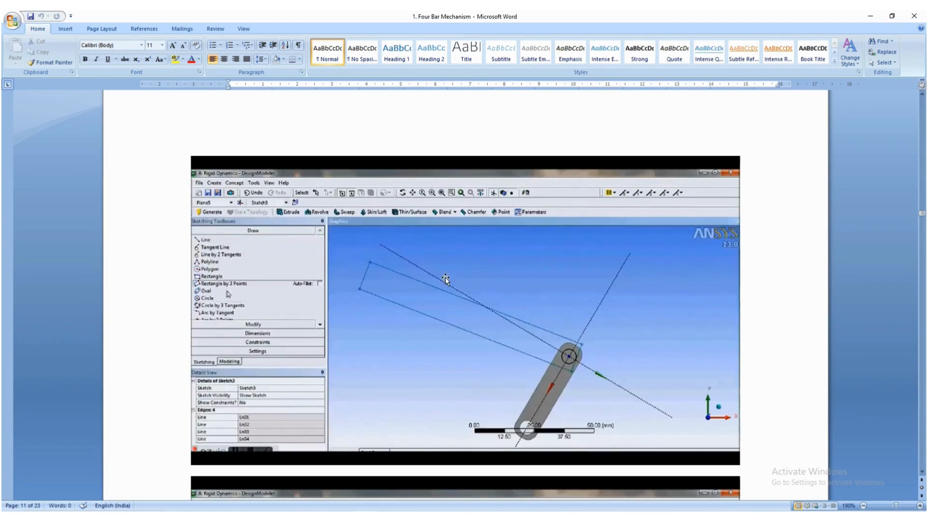
key(alt+Tab)
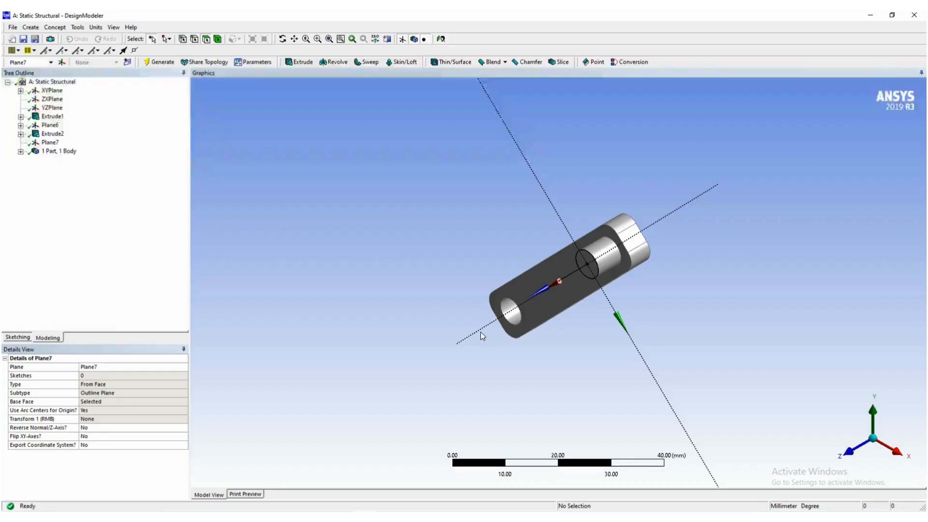
- Turn the view face-on to Plane7, the plane on the pin's end face
click(51, 143)
right_click(55, 143)
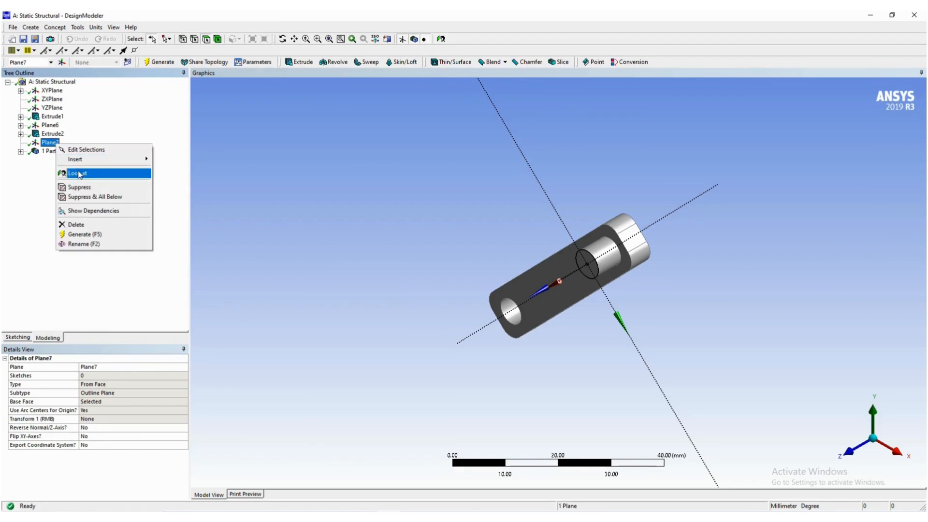
click(78, 173)
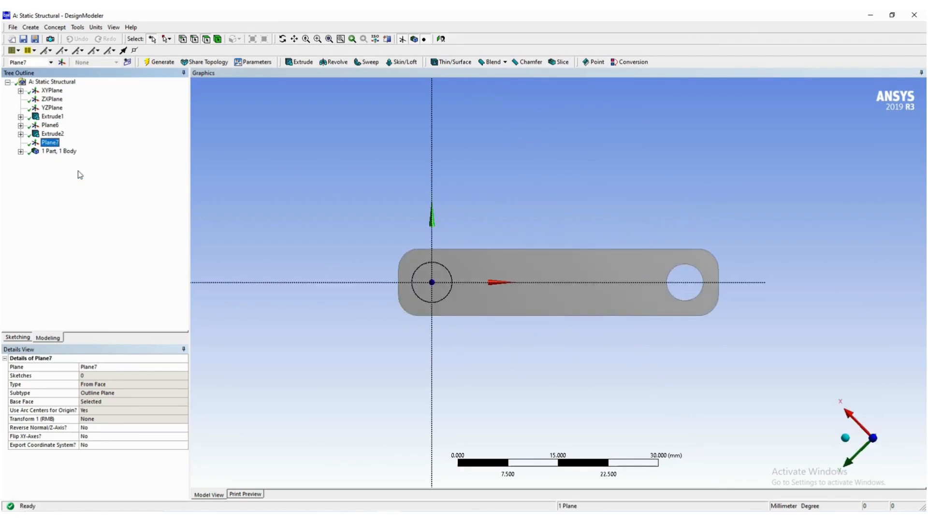
- Orient the view face-on to XYPlane and open sketching on Plane7, the plane on the pin's end face
click(52, 91)
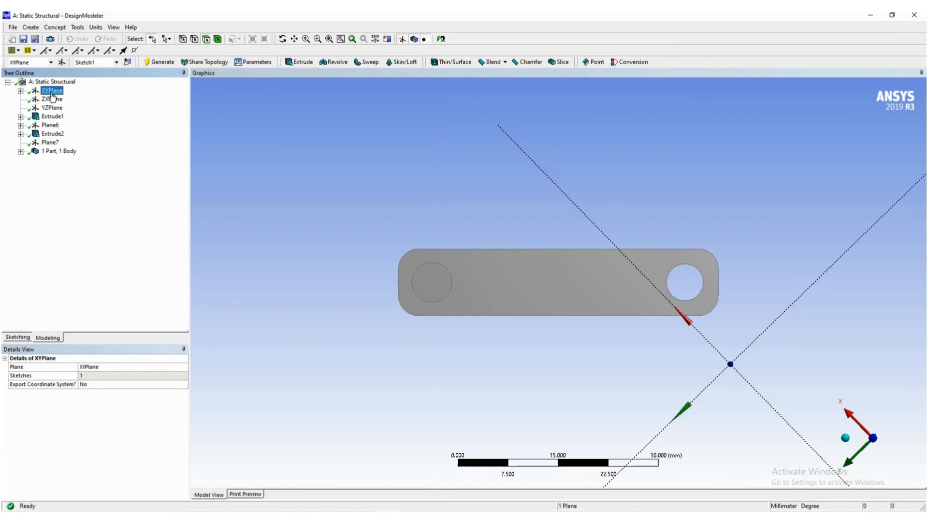
right_click(52, 96)
click(65, 101)
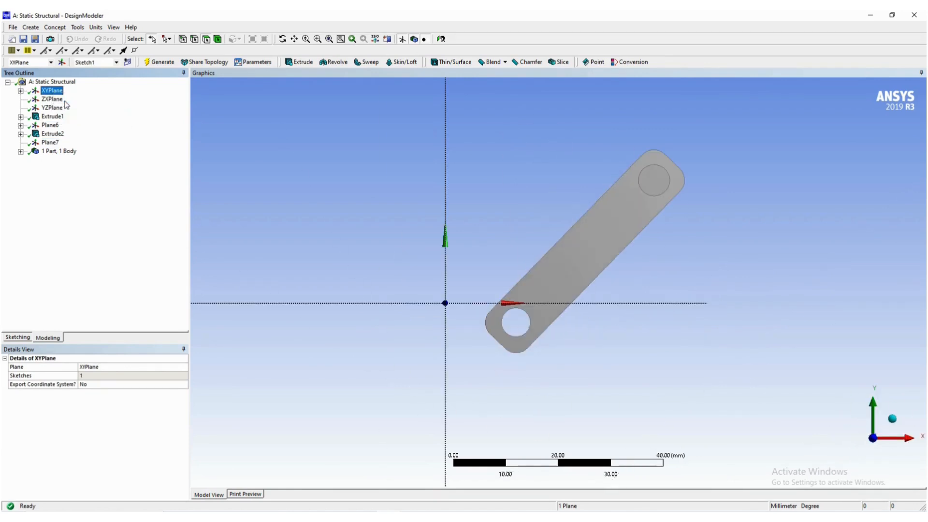
click(50, 143)
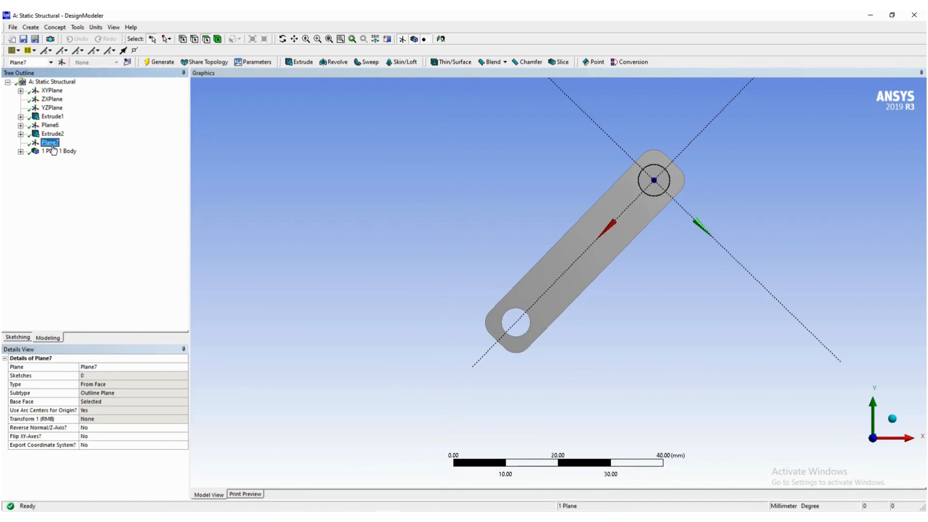
click(25, 338)
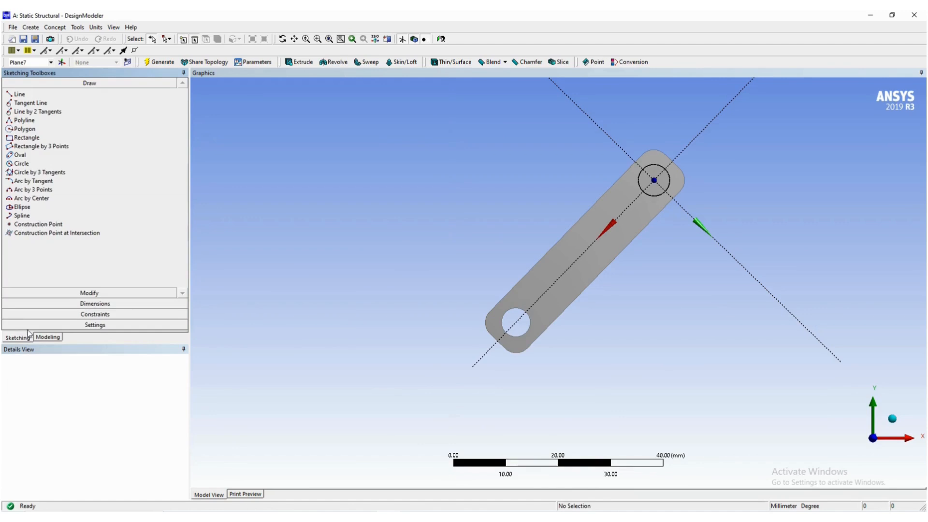
scroll(401, 254, down, 3)
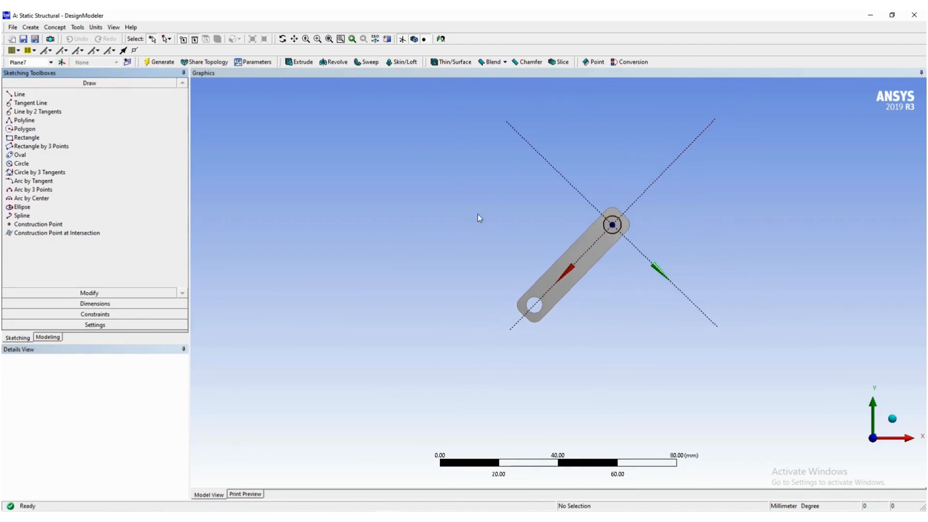
- Compare the Word guide's slanted rectangle figure with the Plane7 view in DesignModeler
key(alt+Tab)
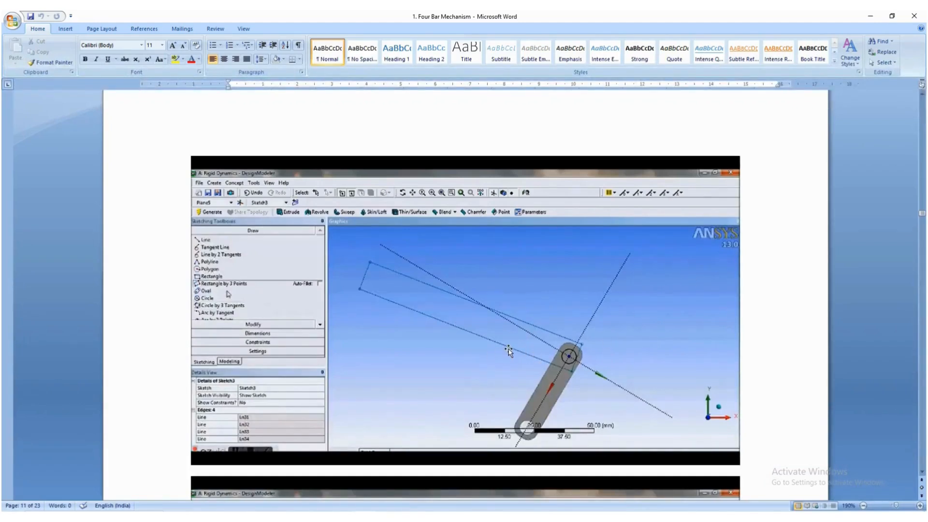
key(alt+Tab)
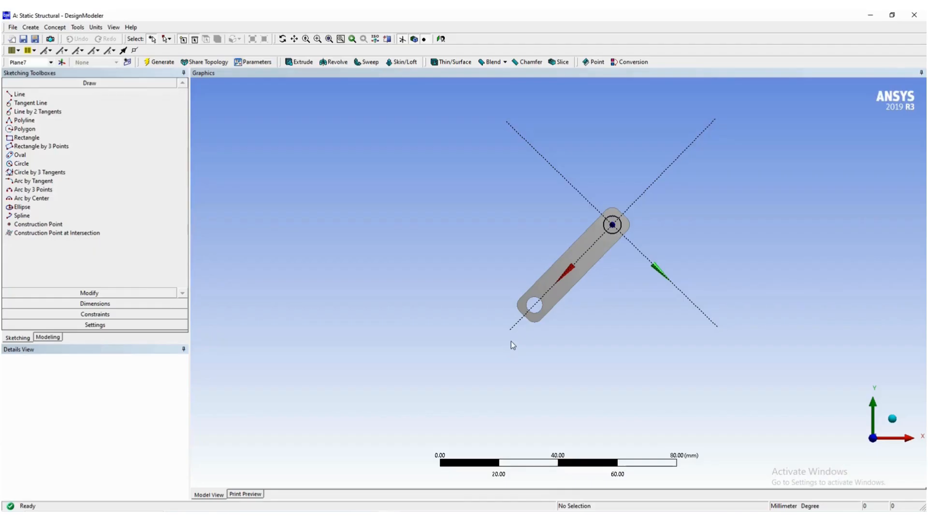
key(alt+Tab)
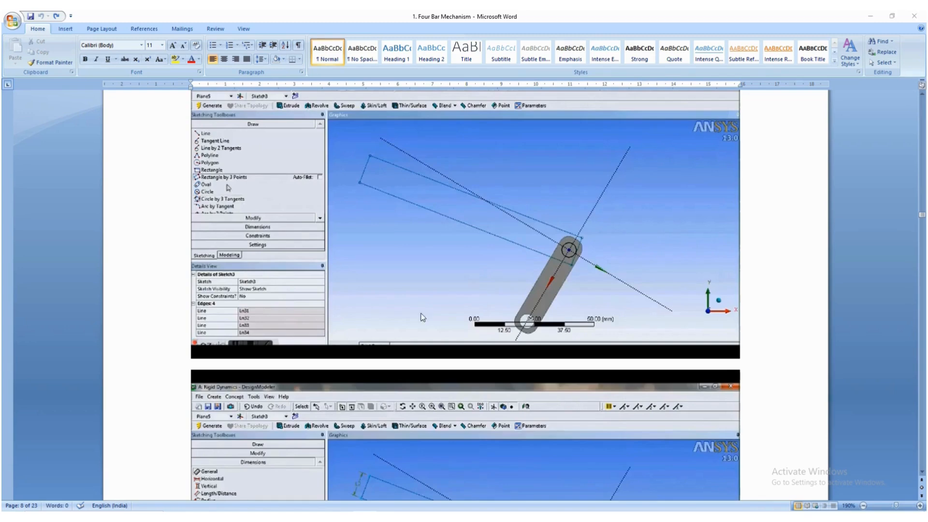
key(alt+Tab)
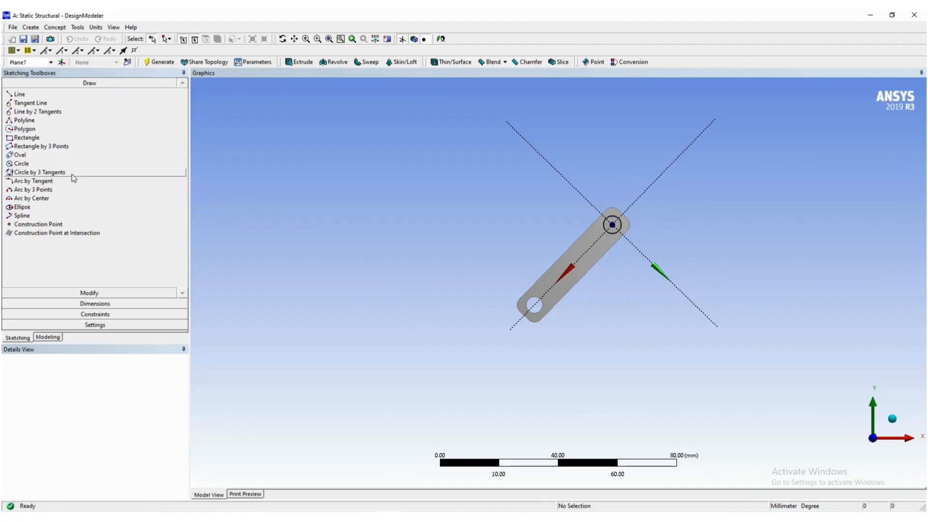
click(58, 172)
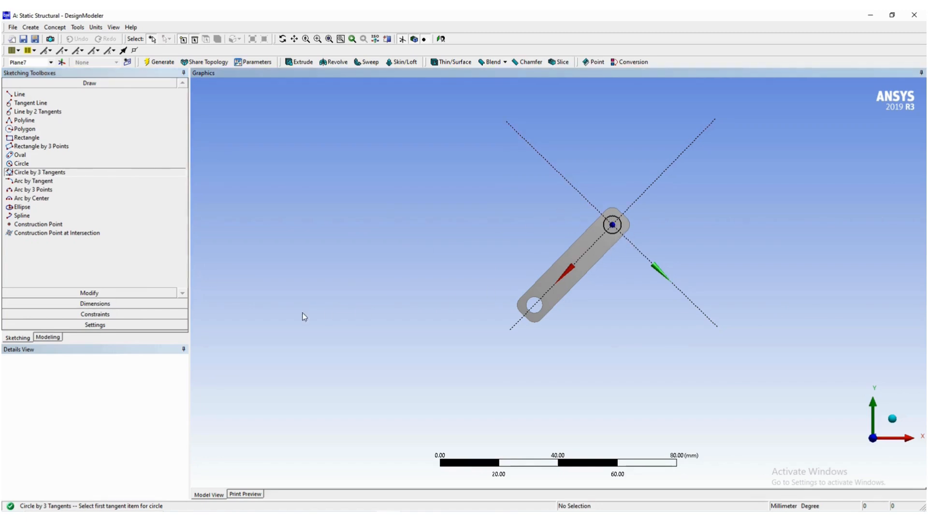
click(25, 340)
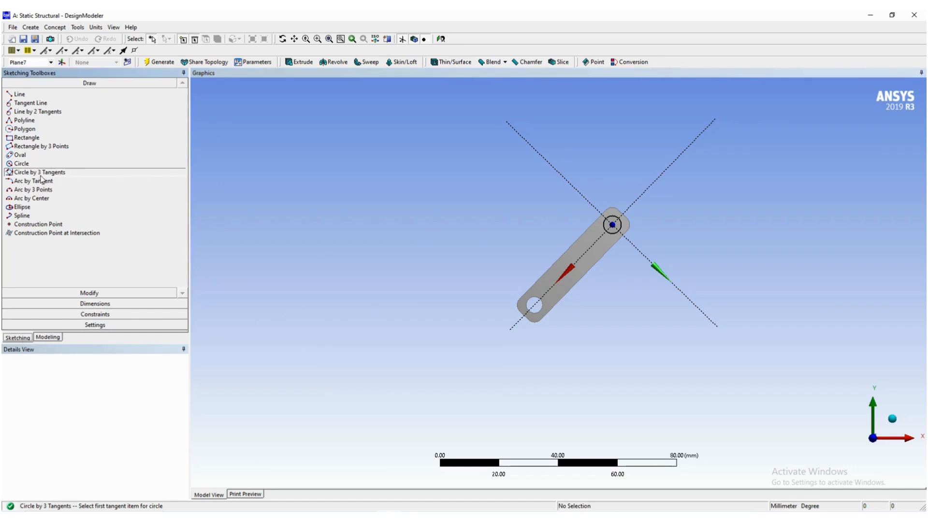
click(616, 251)
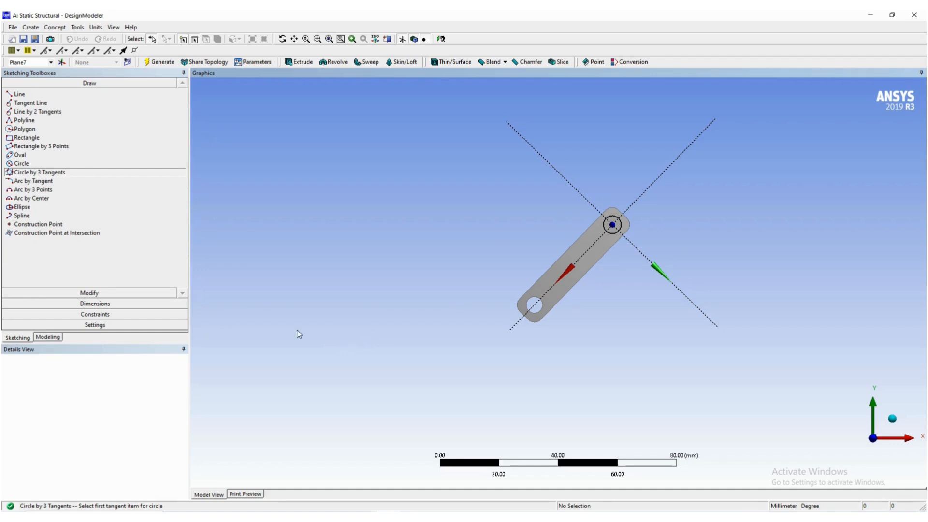
- Sketch a slanted three-point rectangle about 12 mm wide, running from around the pinned end of the link up towards the upper left
click(84, 148)
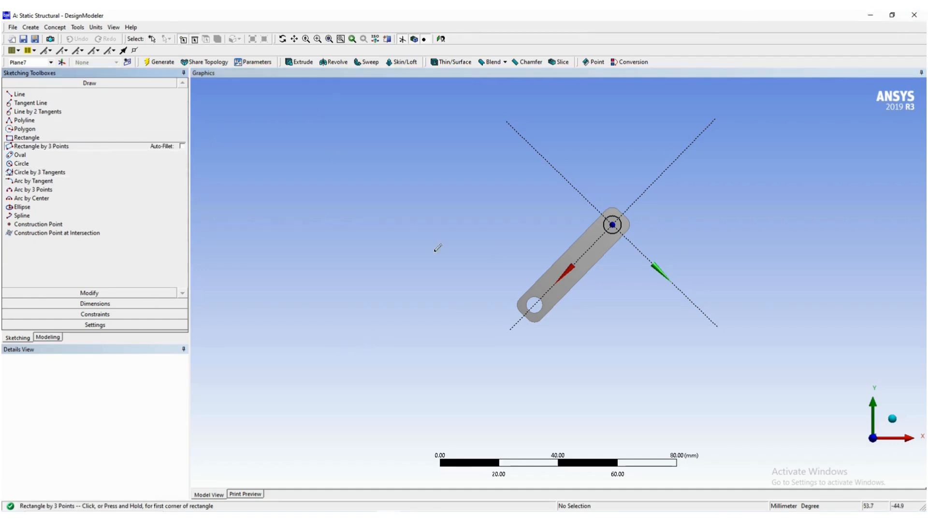
click(618, 245)
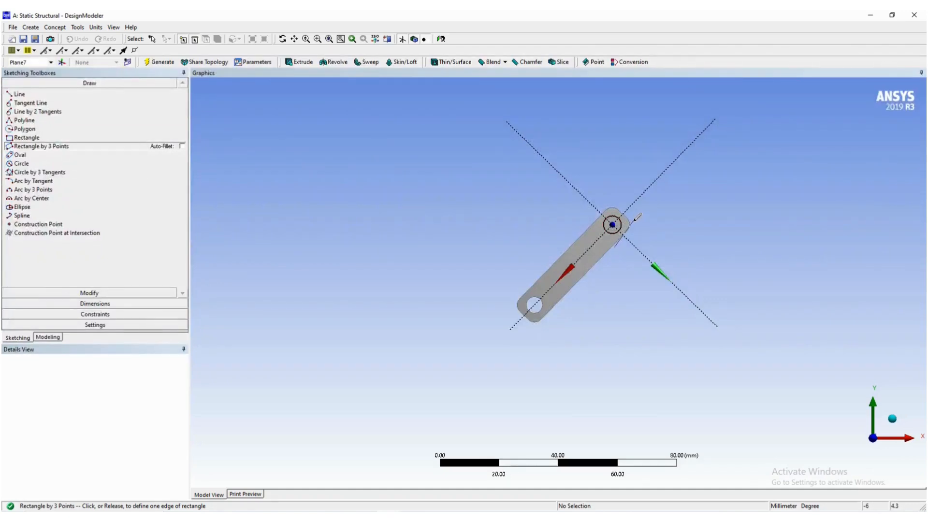
click(634, 220)
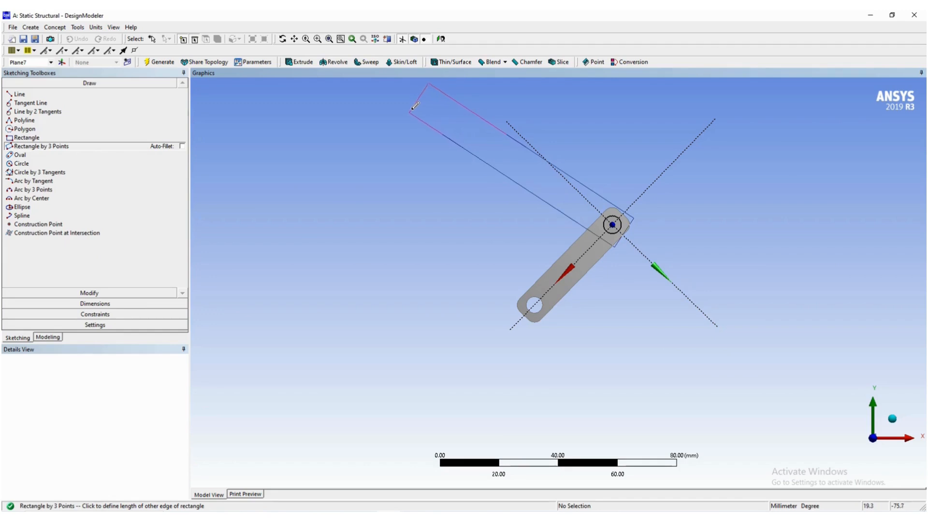
click(409, 108)
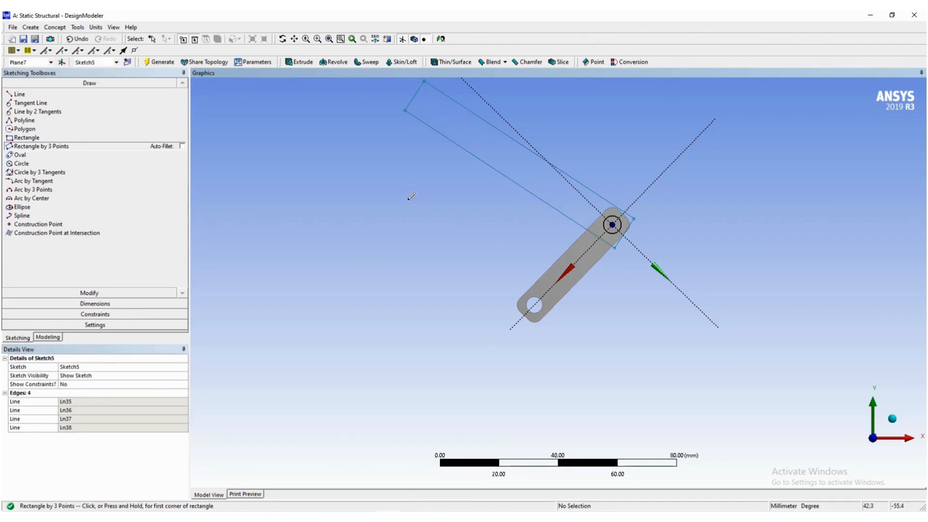
- Check the Word guide's dimension figure, return to DesignModeler, and dimension the rectangle's far short edge to 10 mm
key(alt+Tab)
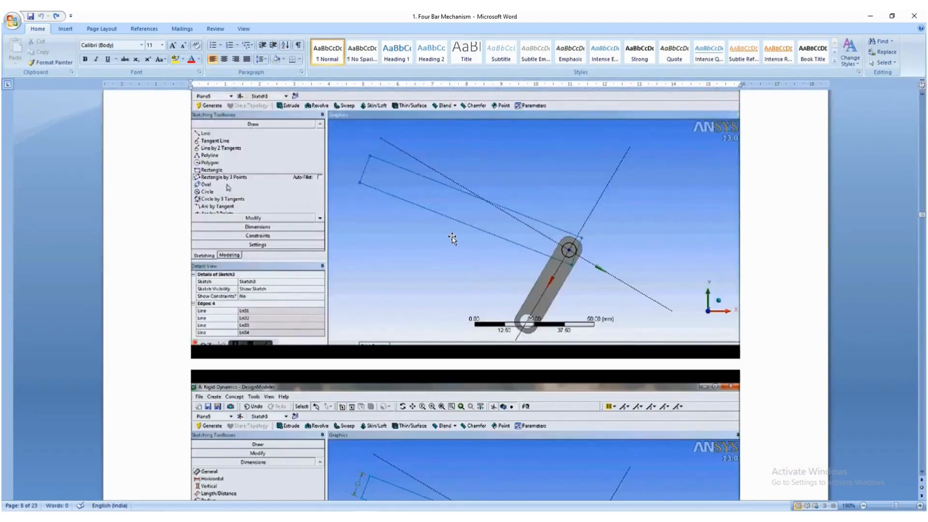
scroll(451, 236, down, 4)
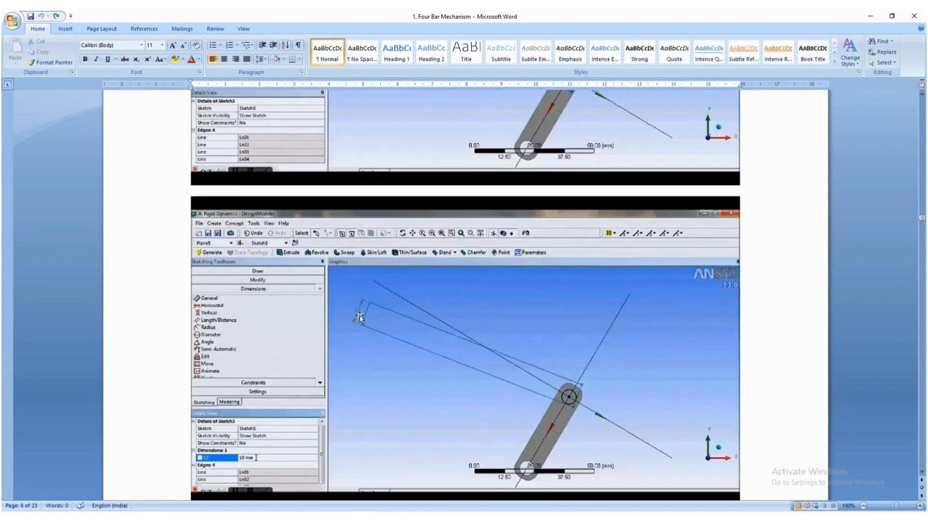
key(alt+Tab)
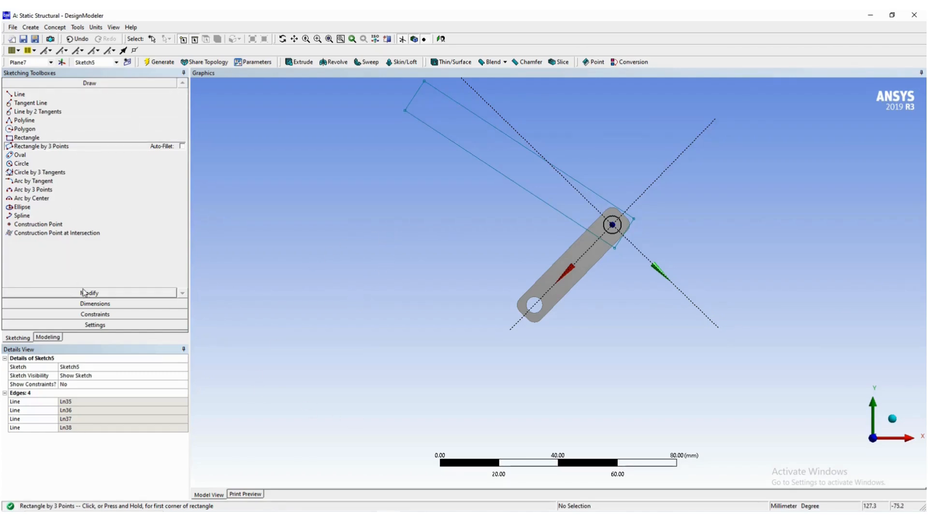
click(87, 303)
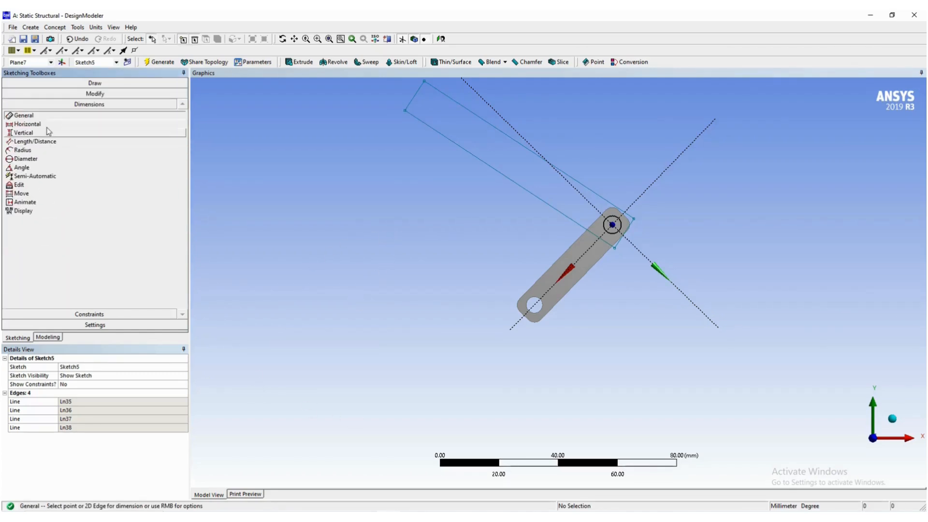
scroll(410, 229, down, 2)
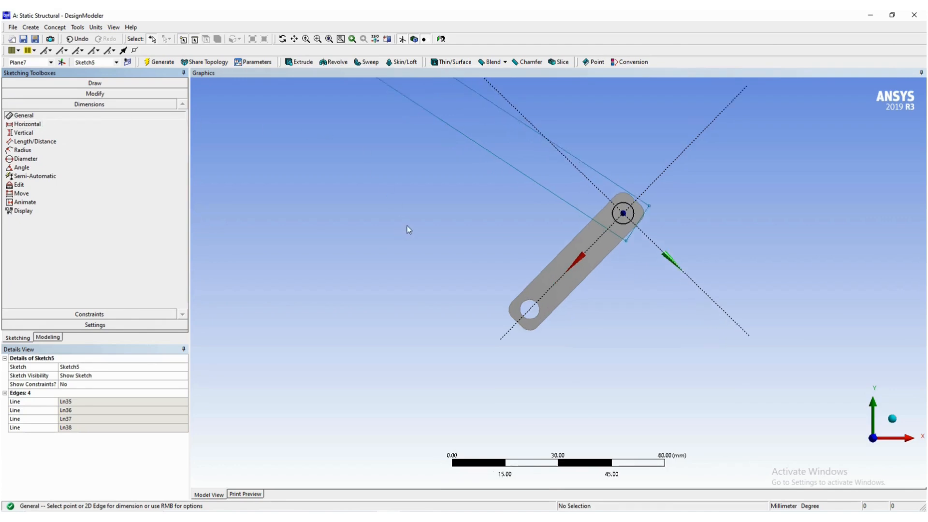
scroll(411, 227, down, 1)
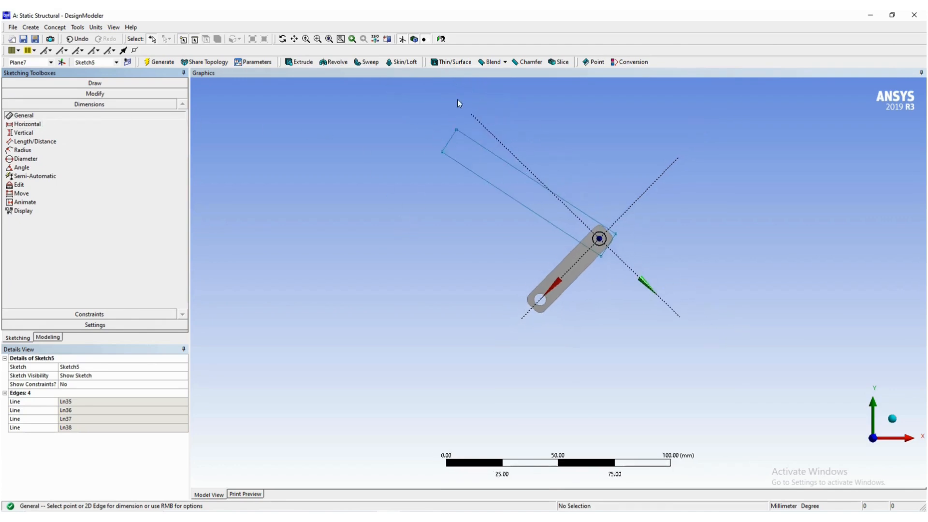
click(456, 130)
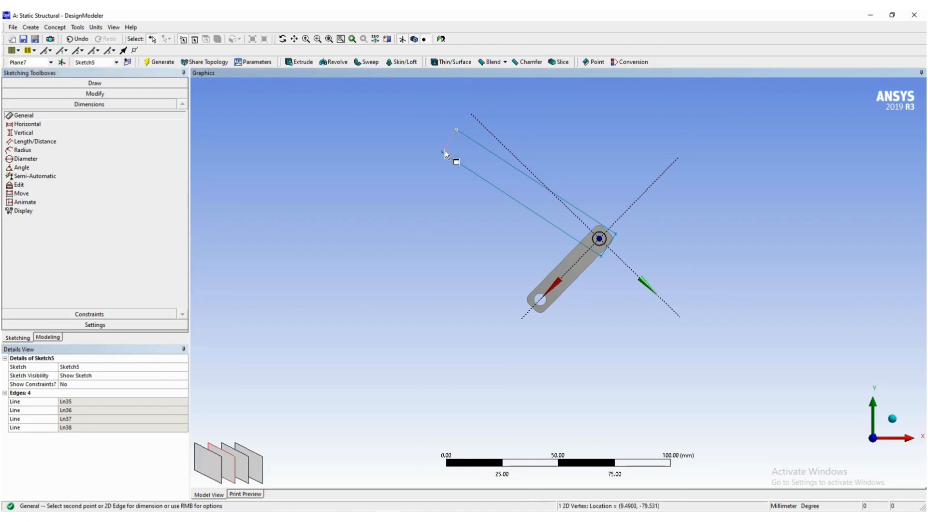
click(442, 152)
click(422, 125)
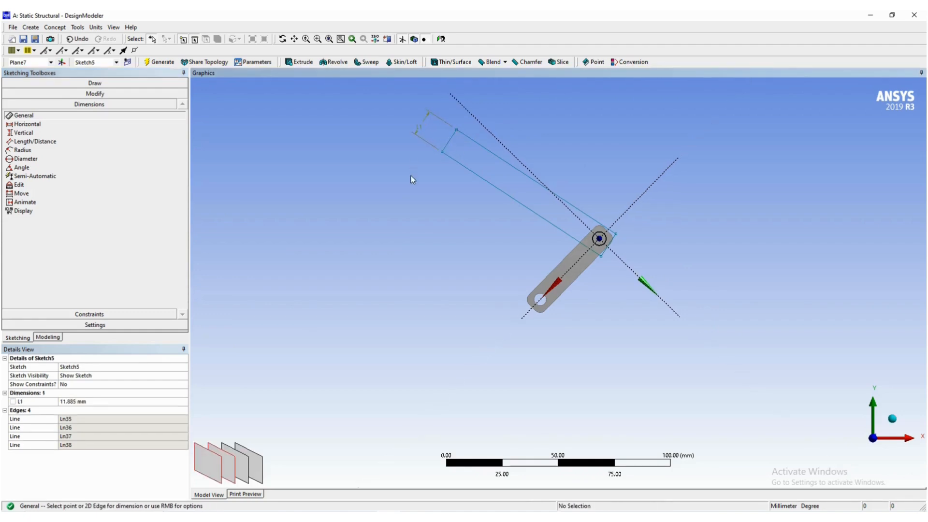
click(112, 402)
text(10)
key(Return)
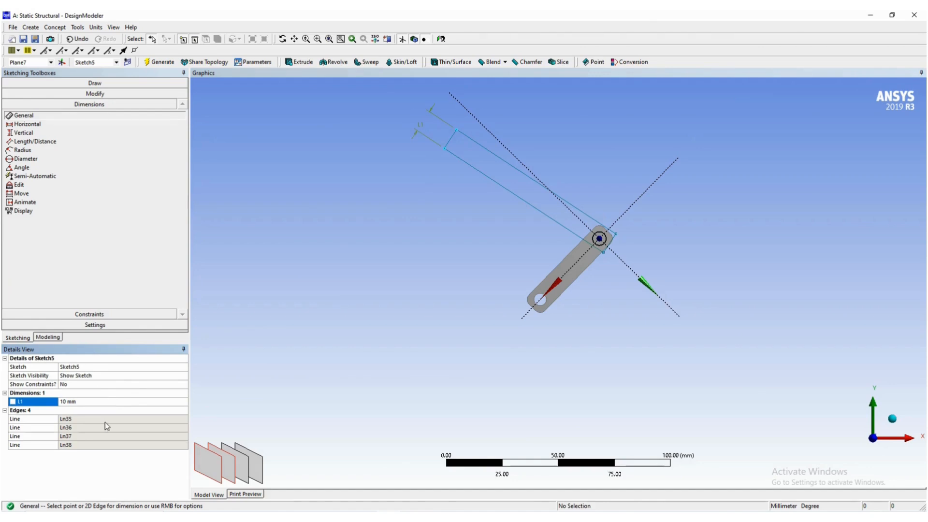
- Examine the Word guide's figures for the circle at the pin, its concentric constraint and the following dimension, and return to DesignModeler
key(alt+Tab)
scroll(222, 350, down, 3)
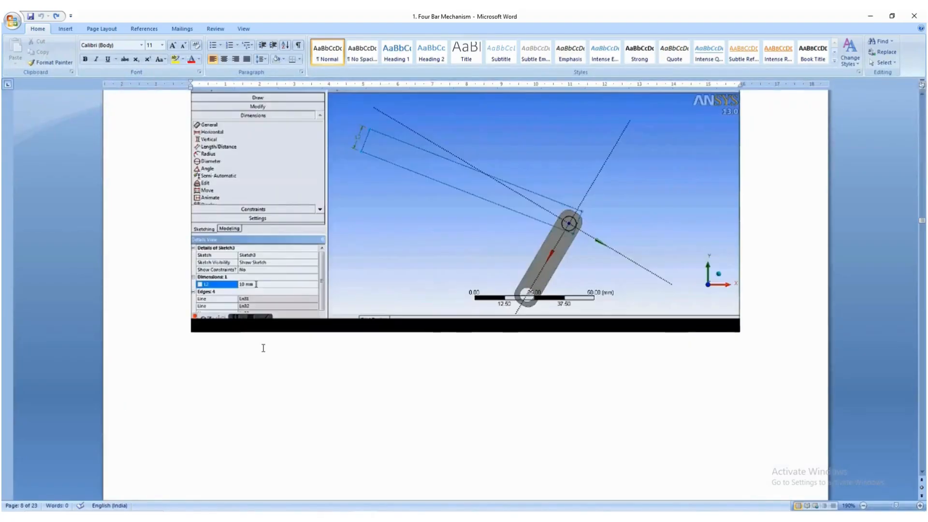
scroll(263, 348, down, 15)
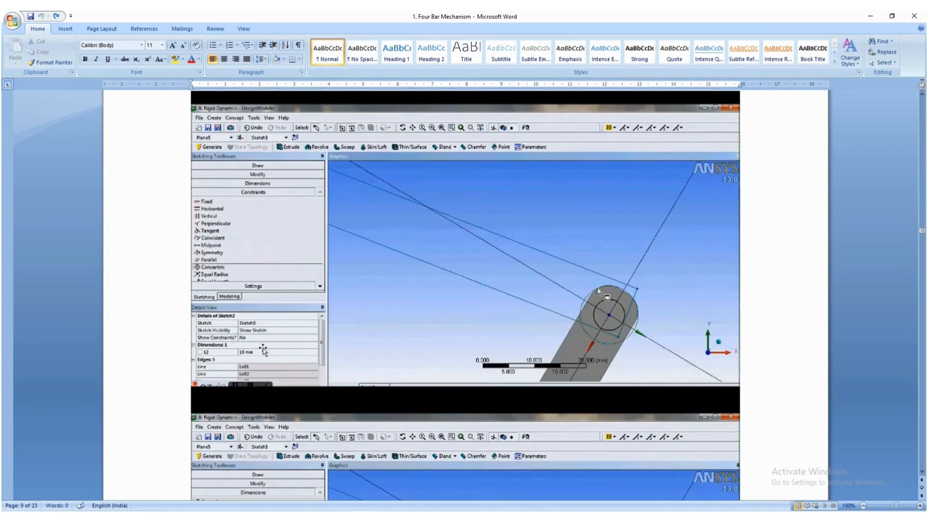
scroll(263, 350, down, 5)
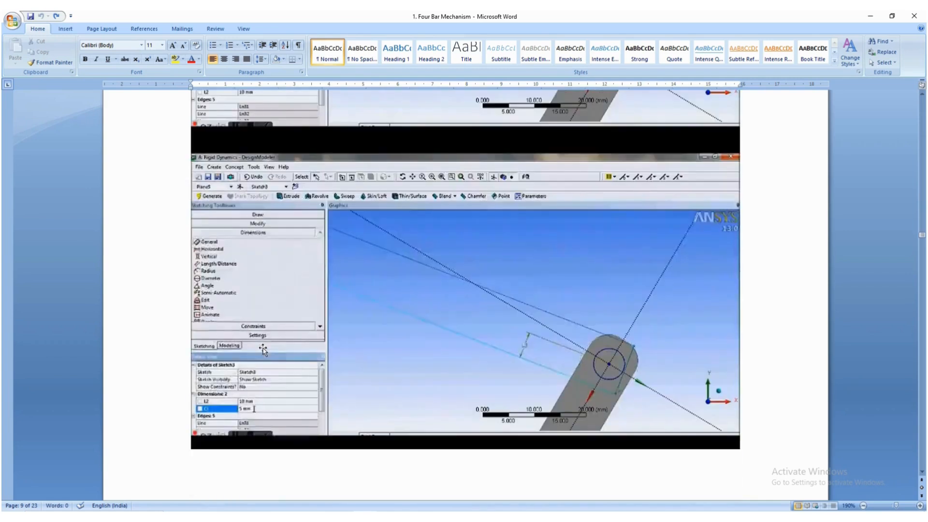
scroll(263, 350, up, 2)
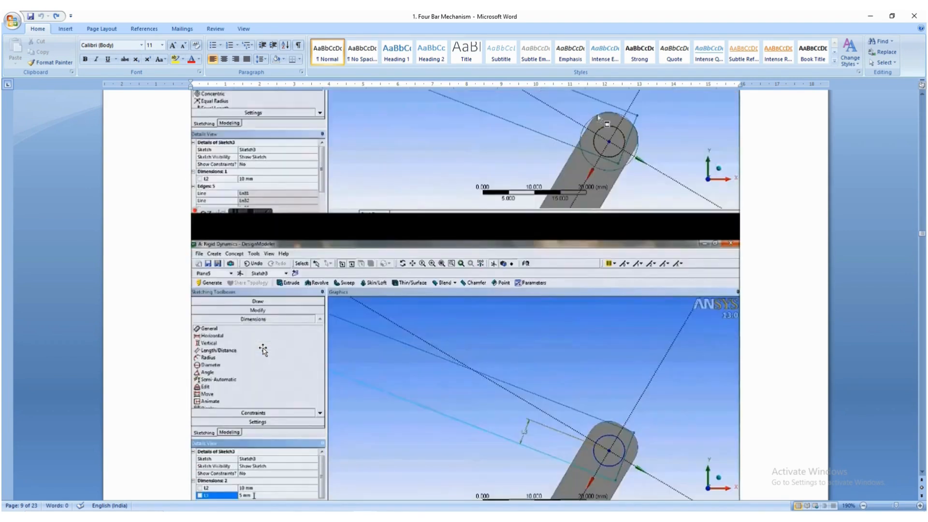
scroll(263, 350, up, 2)
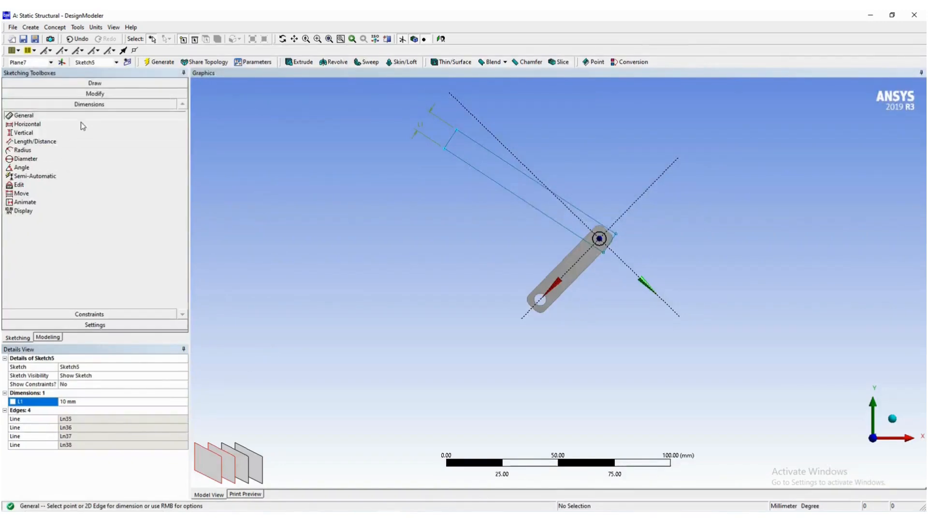
- Sketch a circle centred on the pin, larger than the link's rounded end
click(87, 84)
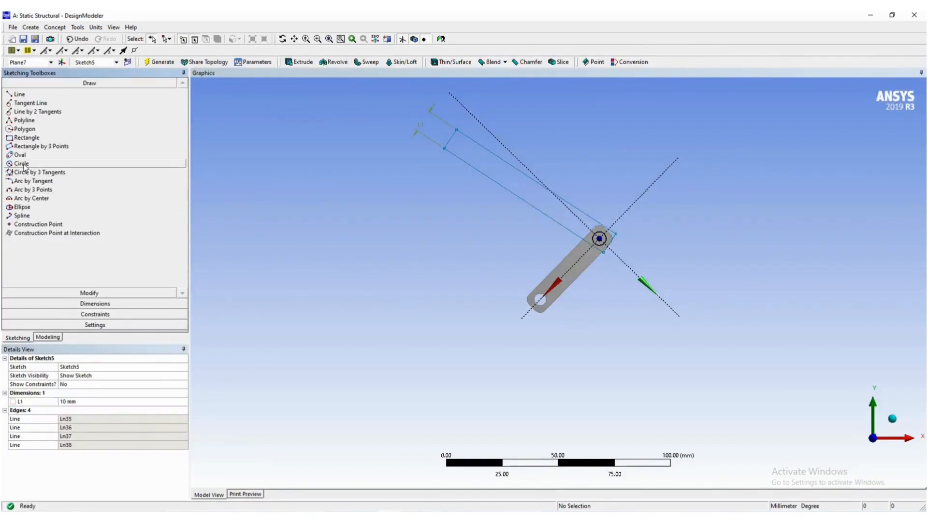
click(22, 164)
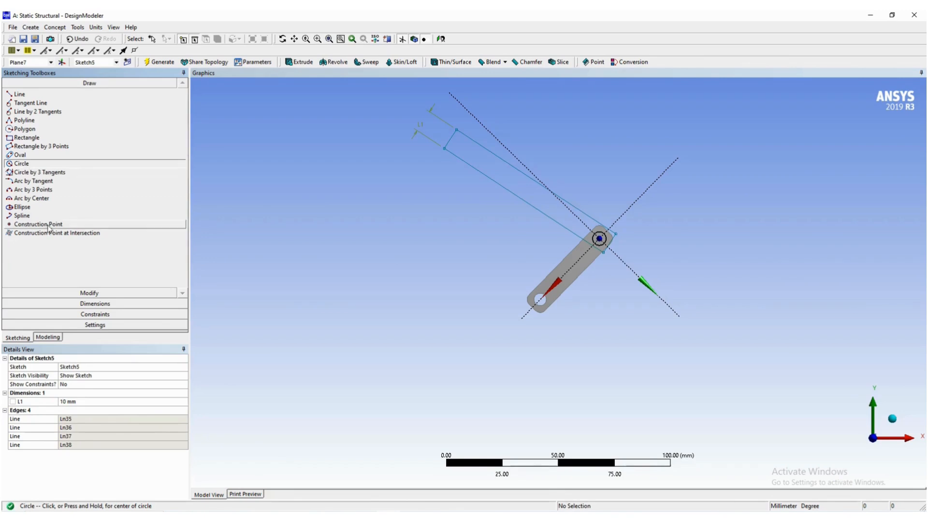
scroll(631, 245, down, 2)
scroll(623, 244, up, 5)
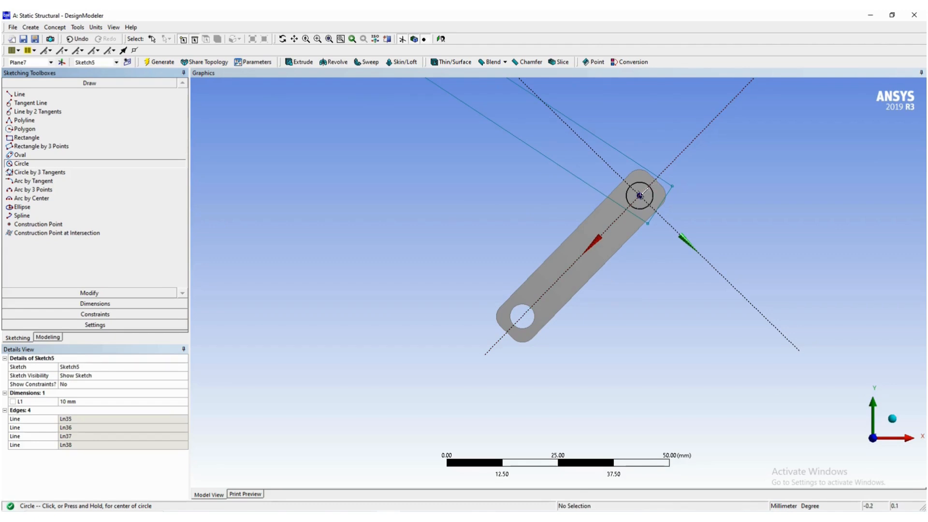
scroll(643, 192, up, 1)
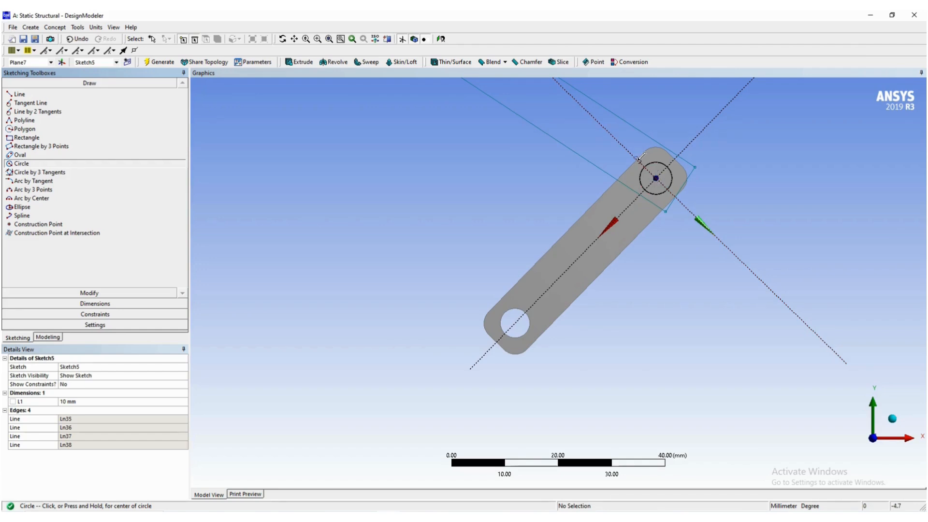
click(656, 178)
click(692, 153)
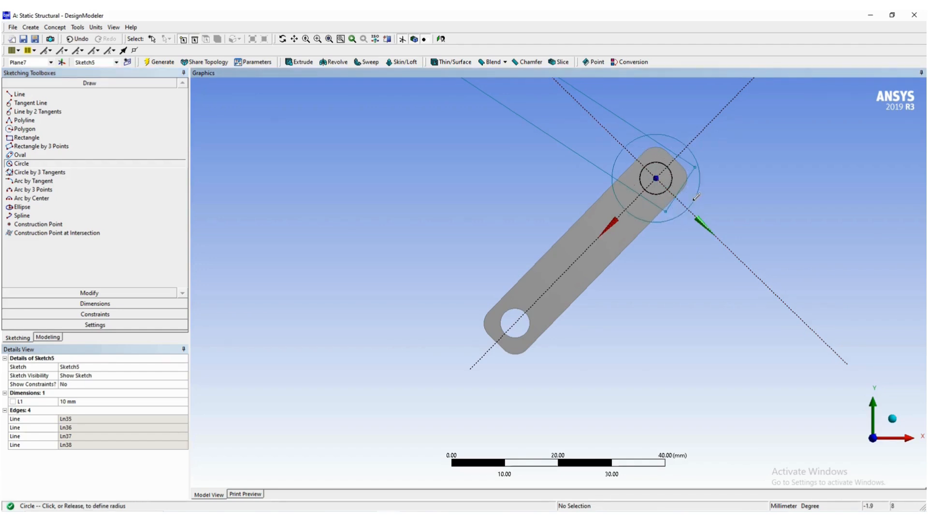
- Apply a concentric constraint between the new circle and the pin's circular edge
click(107, 314)
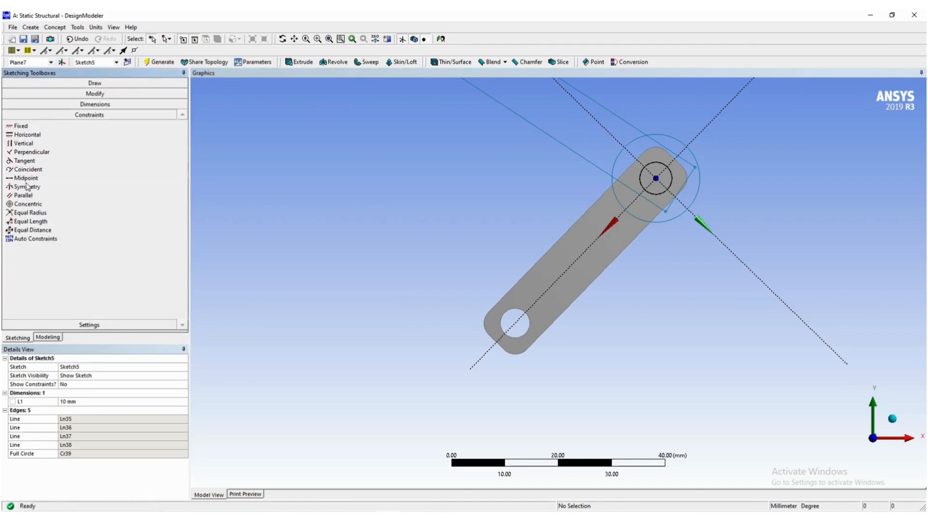
click(53, 204)
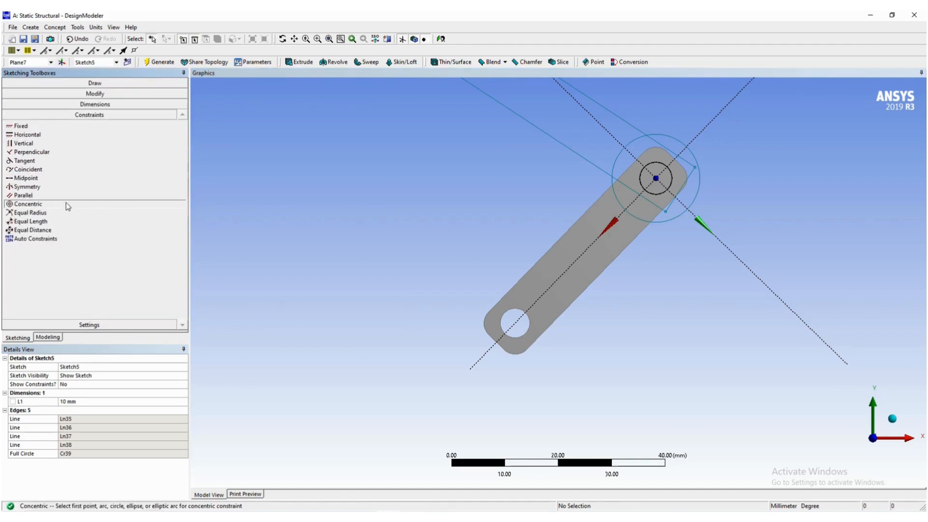
click(648, 221)
click(659, 192)
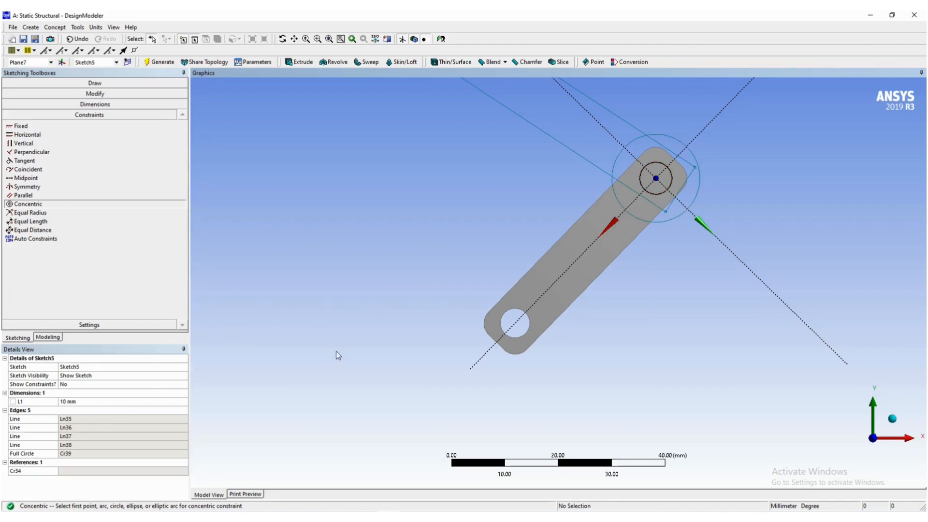
- Examine the Word guide's figures for the distance dimensions after the concentric constraint, and return to DesignModeler
key(alt+Tab)
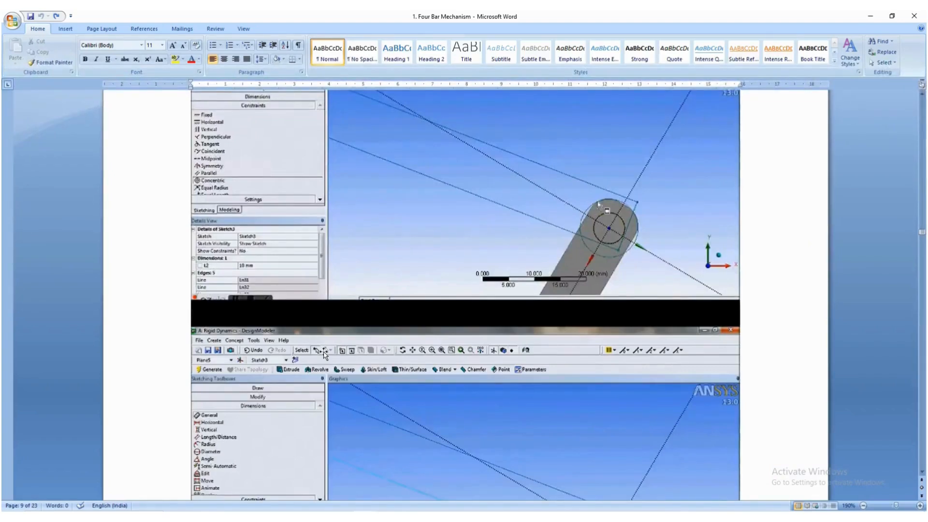
scroll(335, 355, down, 3)
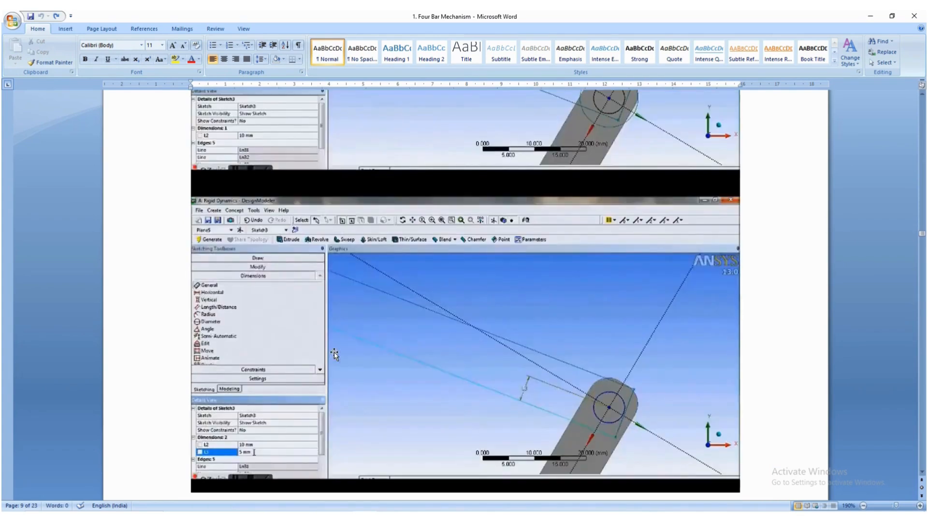
scroll(334, 353, down, 3)
scroll(335, 354, down, 4)
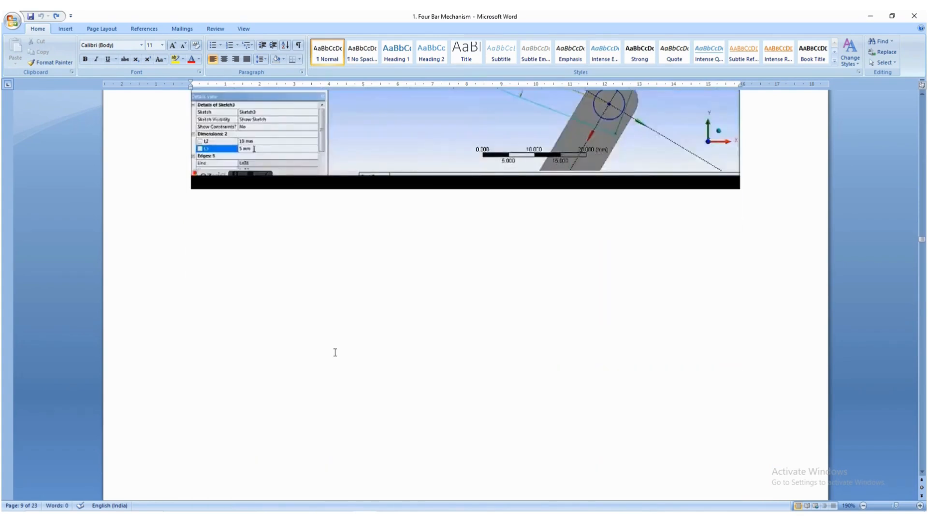
scroll(335, 352, down, 10)
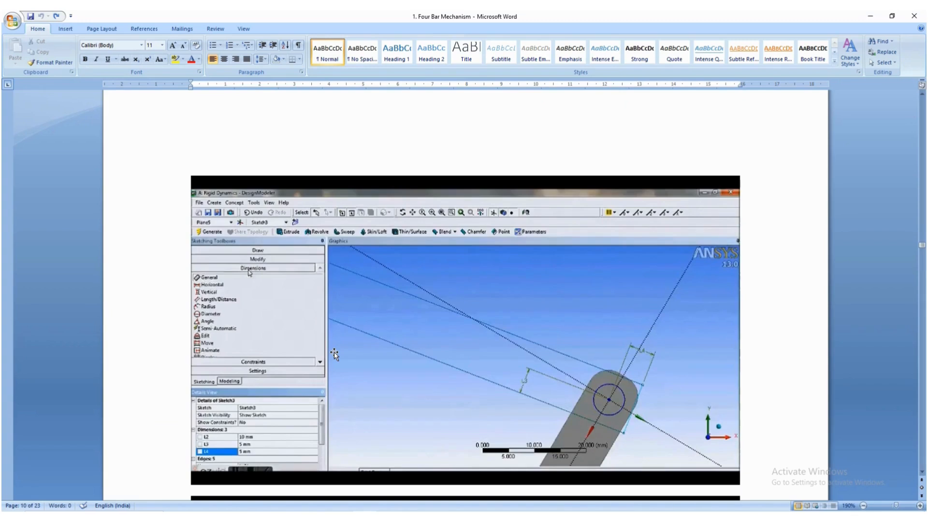
scroll(334, 352, up, 10)
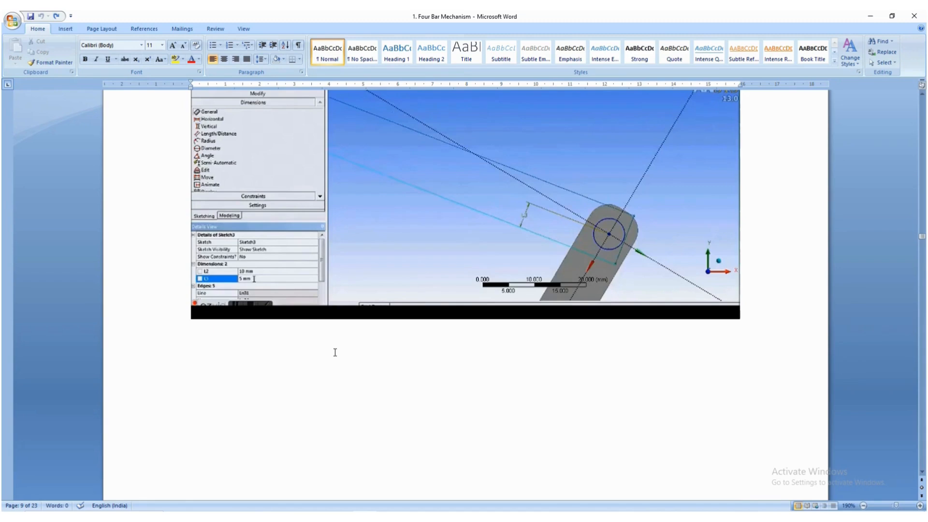
scroll(334, 352, down, 10)
scroll(335, 352, up, 1)
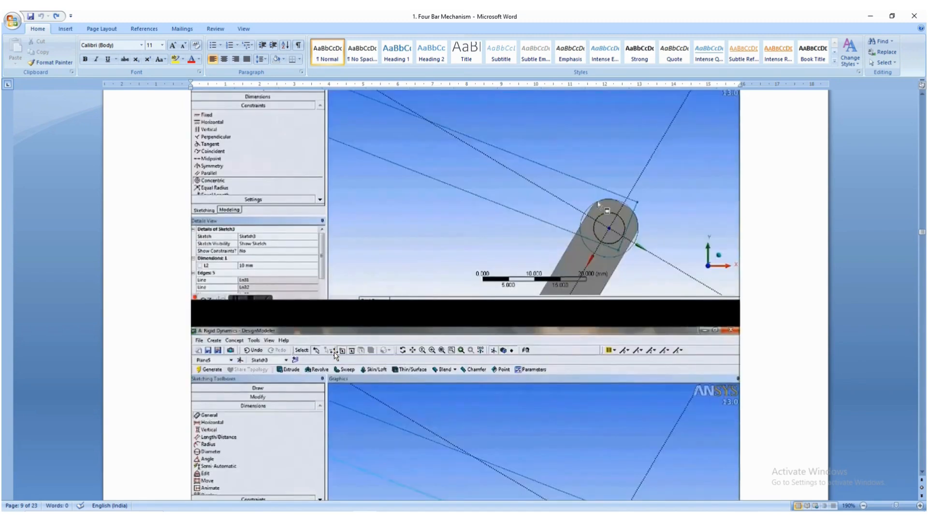
scroll(335, 354, down, 5)
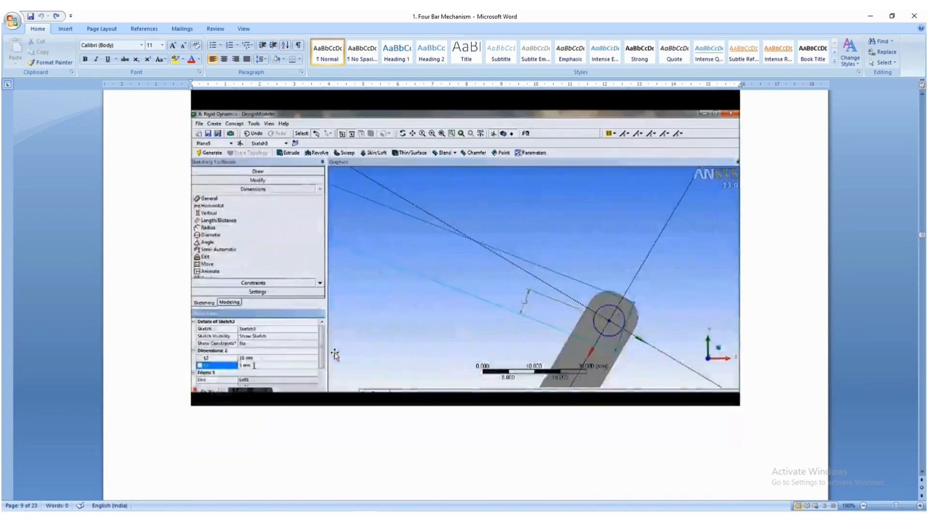
key(alt+Tab)
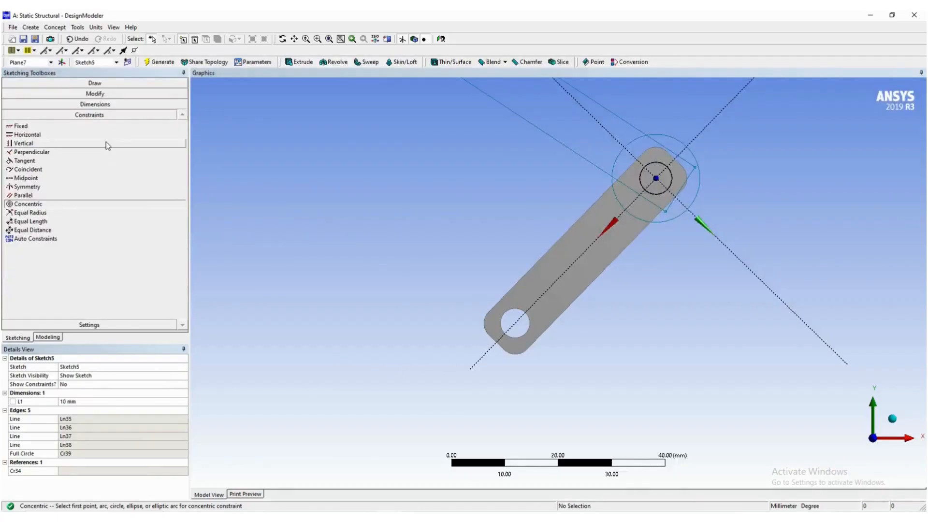
- Dimension the distance from the pin's centre to the rectangle's lower long edge and set it to 5 mm
click(102, 103)
click(32, 116)
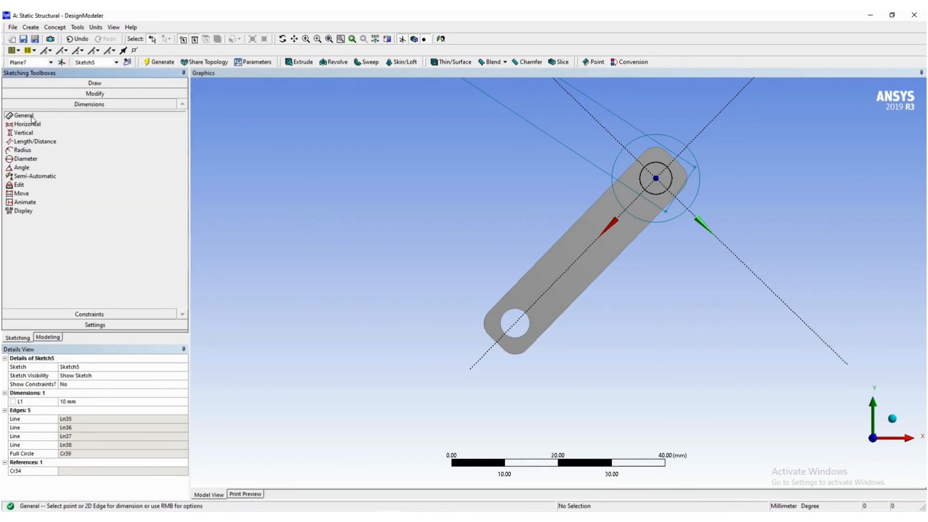
click(656, 177)
click(605, 174)
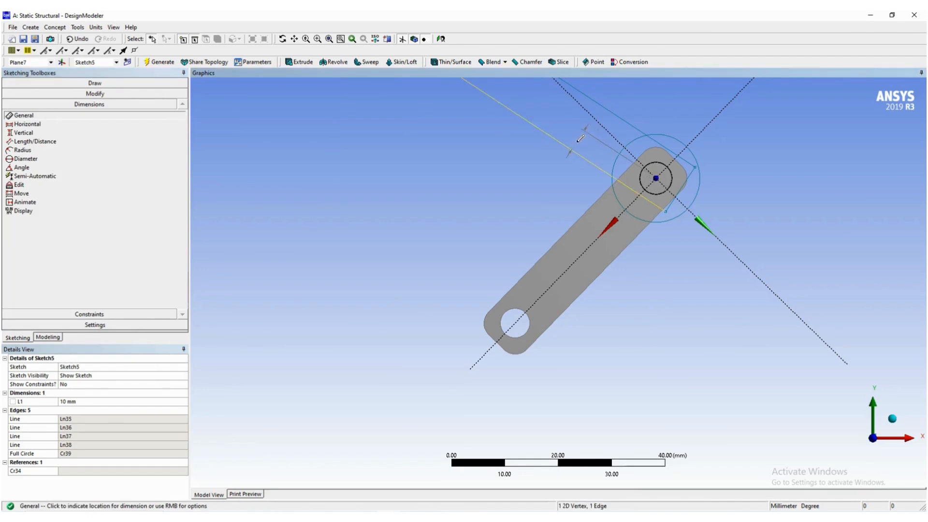
click(580, 139)
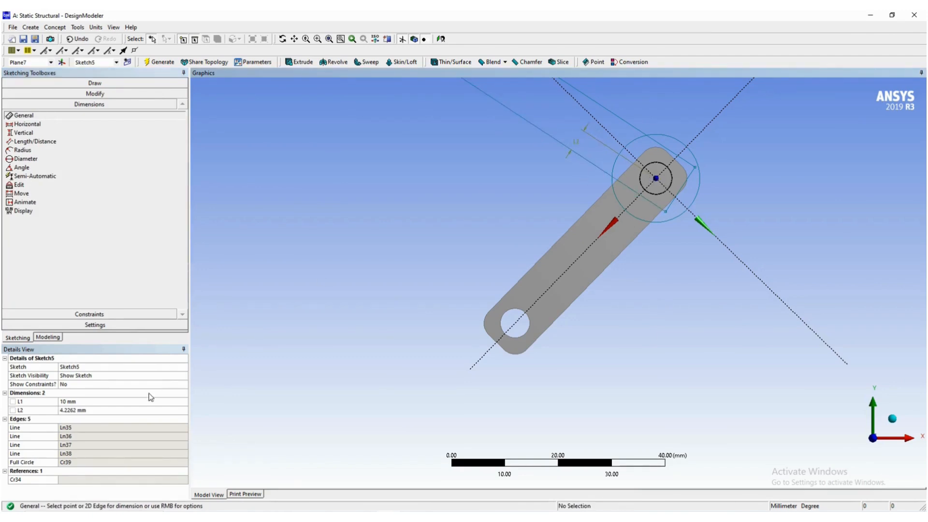
click(119, 410)
text(5)
key(Return)
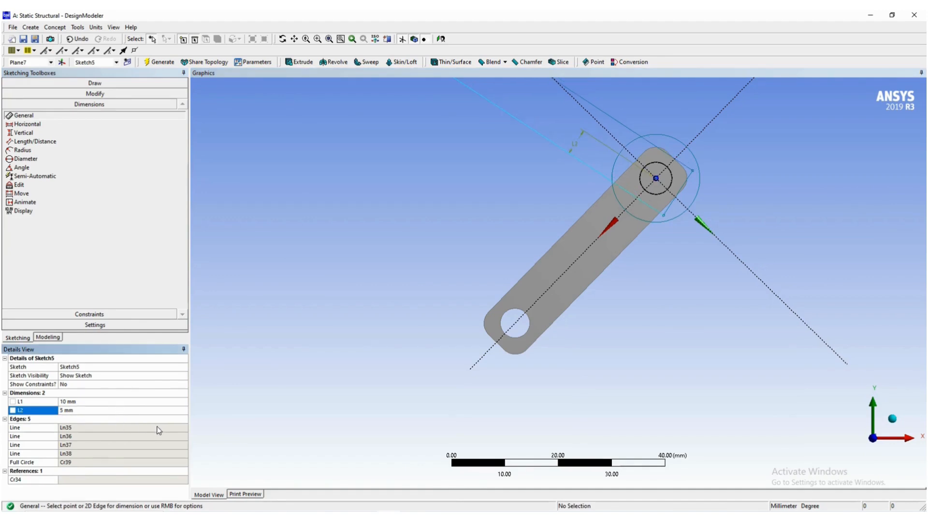
- Check the Word guide's next dimension figure, return to DesignModeler, and dimension the pin centre to the rectangle's near short edge as 5 mm
key(alt+Tab)
scroll(262, 348, down, 10)
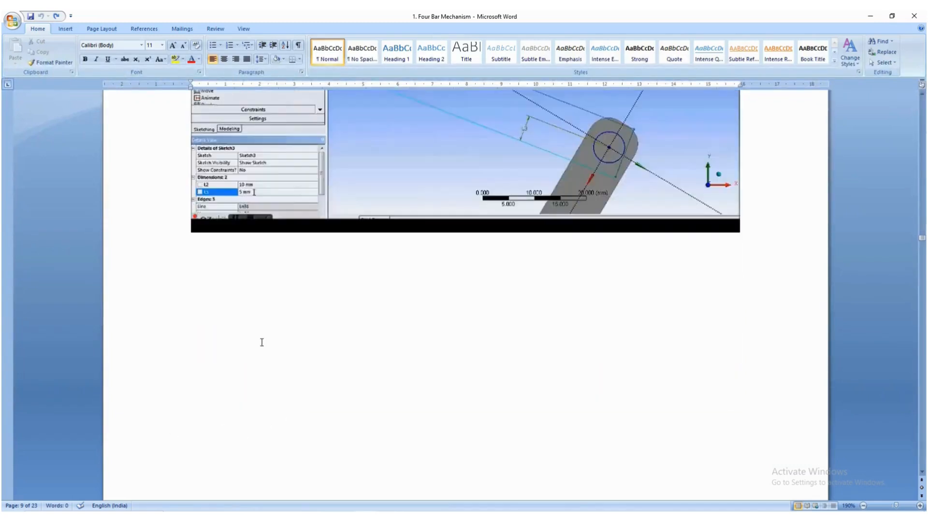
scroll(264, 341, down, 5)
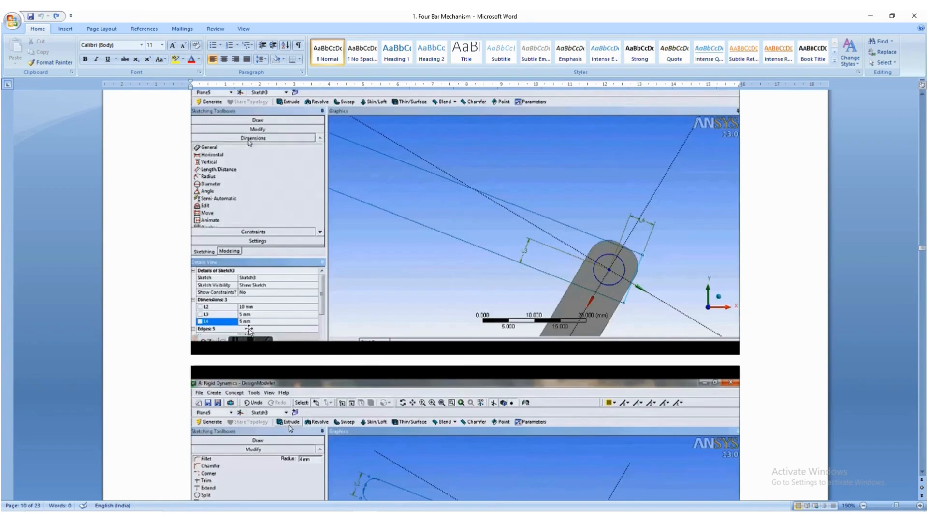
key(alt+Tab)
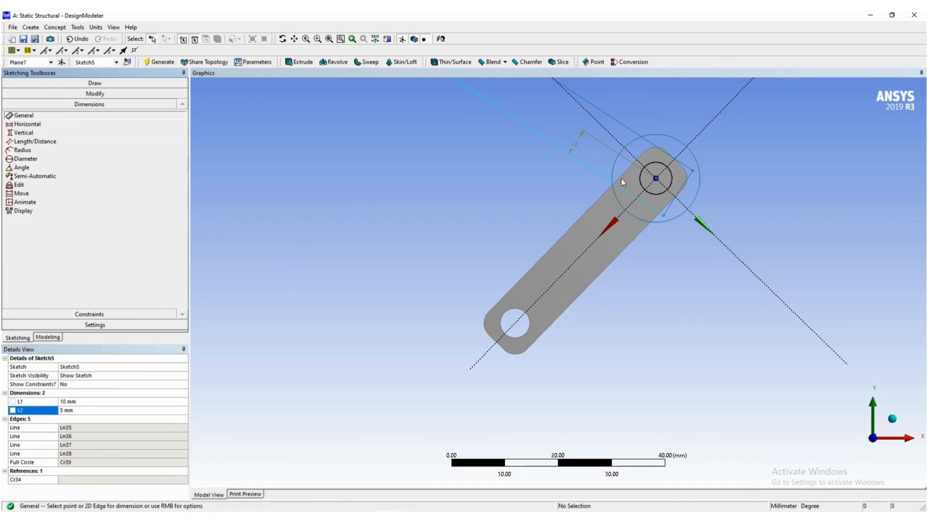
click(656, 178)
click(682, 182)
click(726, 150)
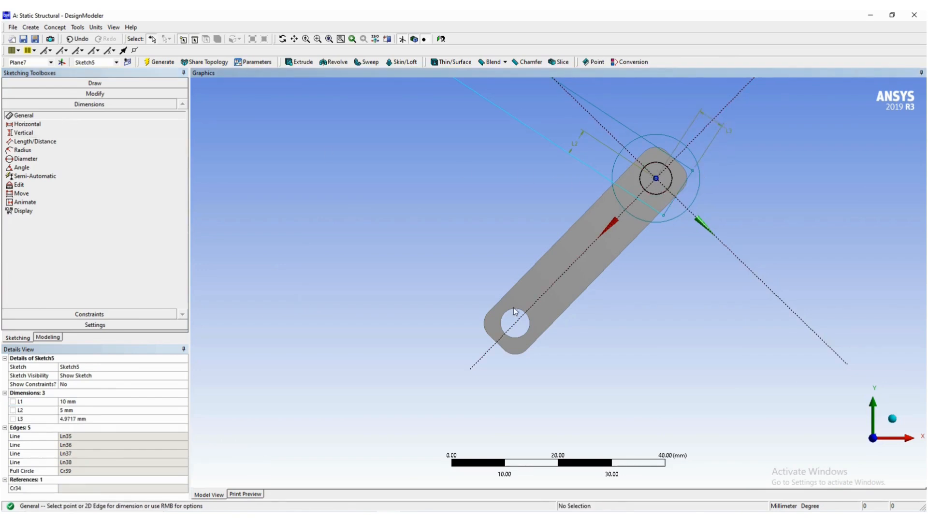
click(94, 419)
text(5)
key(Return)
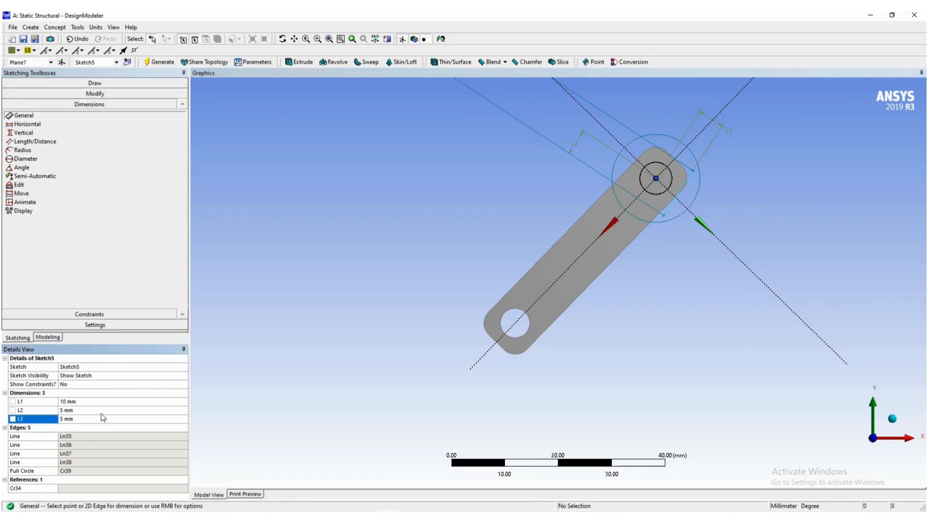
- Examine the Word guide's figures for finishing the second link's sketch, compare them with the current sketch, and return to DesignModeler
key(alt+Tab)
scroll(235, 322, down, 3)
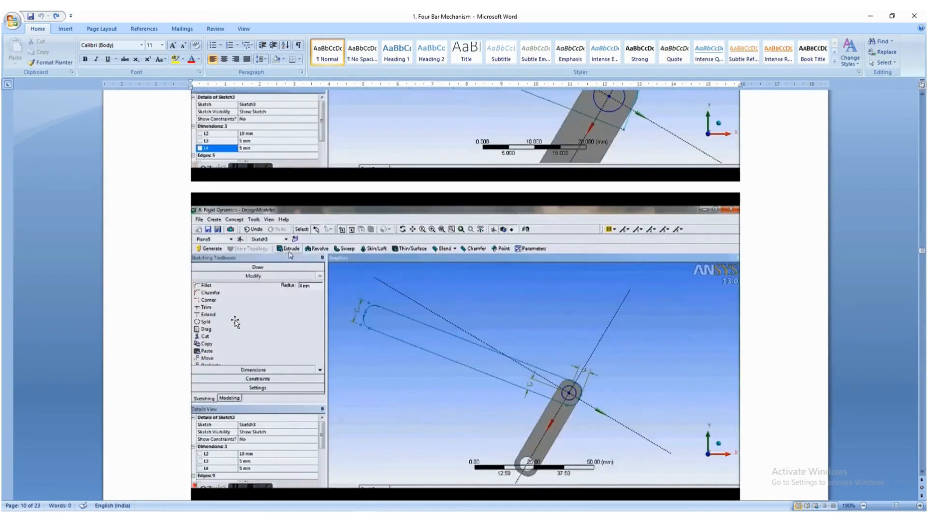
scroll(234, 322, down, 1)
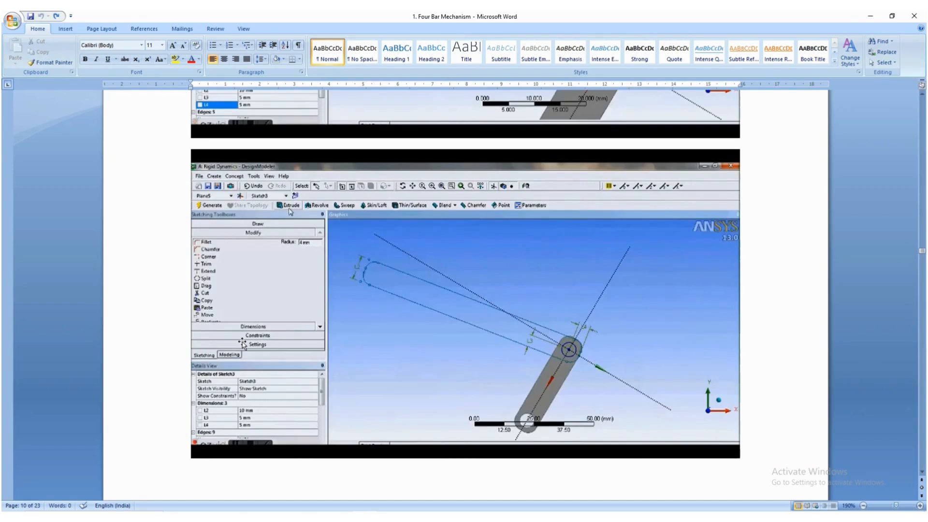
scroll(243, 344, down, 20)
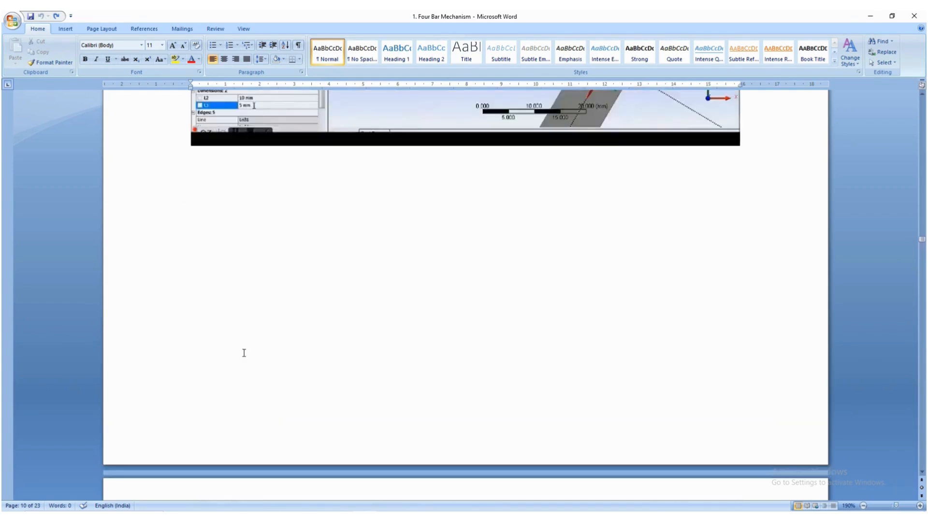
scroll(244, 353, up, 4)
scroll(244, 353, up, 8)
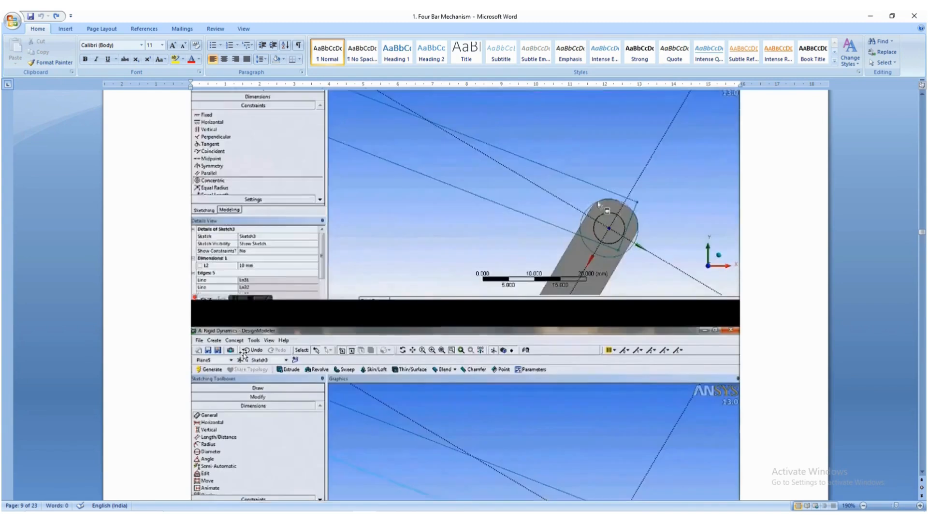
scroll(243, 354, up, 8)
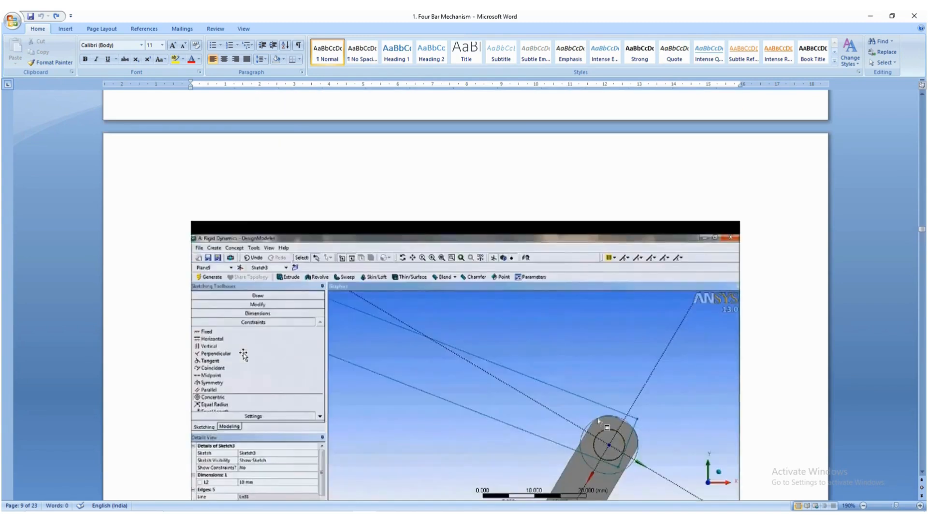
scroll(244, 353, down, 18)
scroll(245, 353, up, 3)
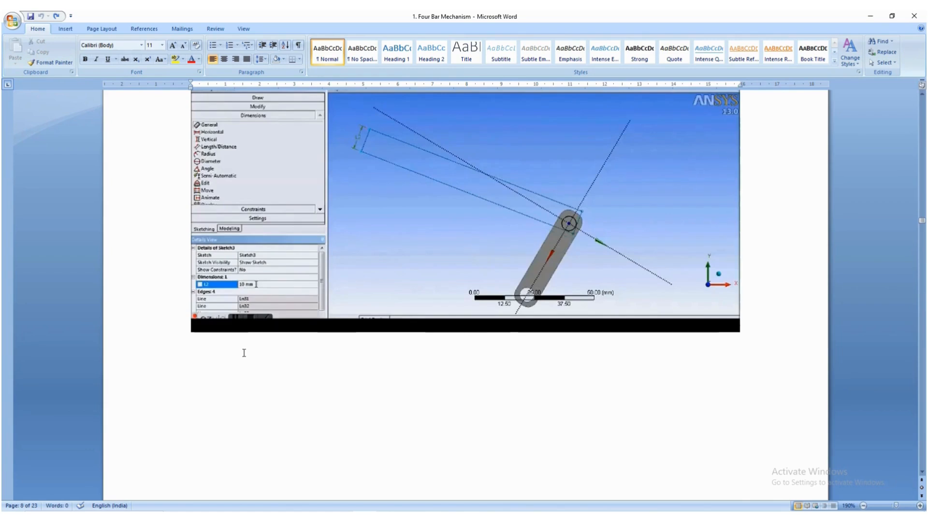
scroll(244, 353, down, 15)
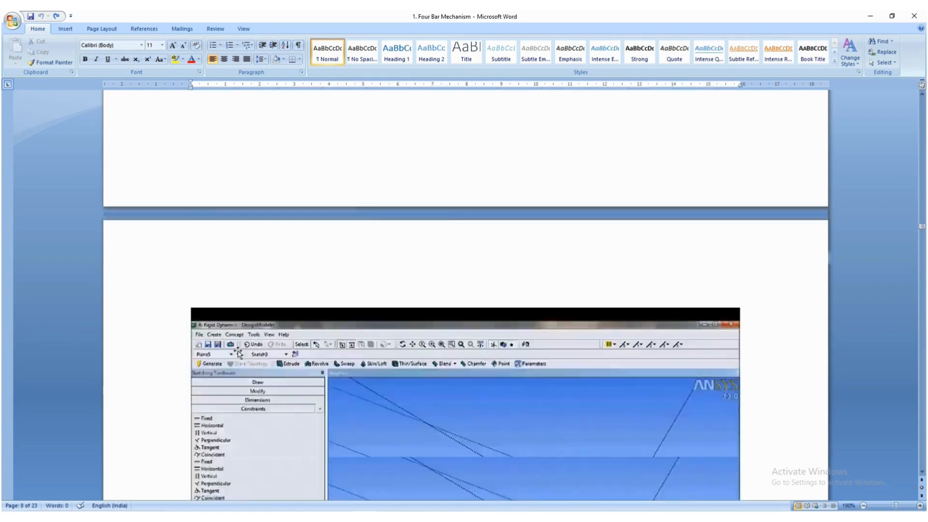
scroll(231, 357, down, 7)
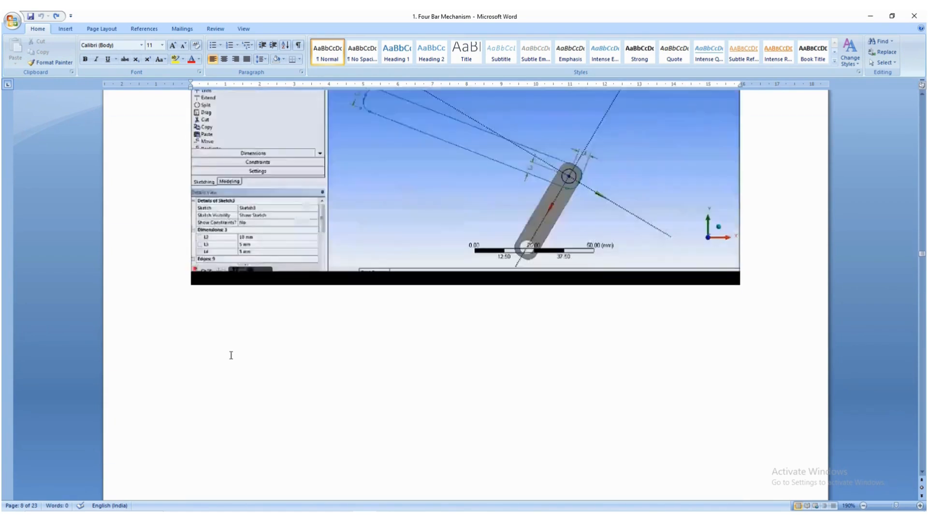
scroll(231, 356, up, 3)
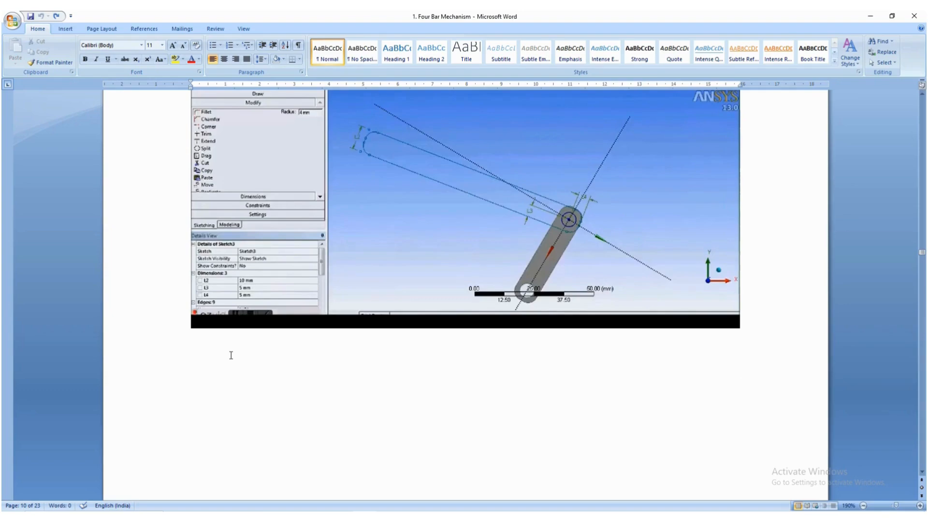
key(alt+Tab)
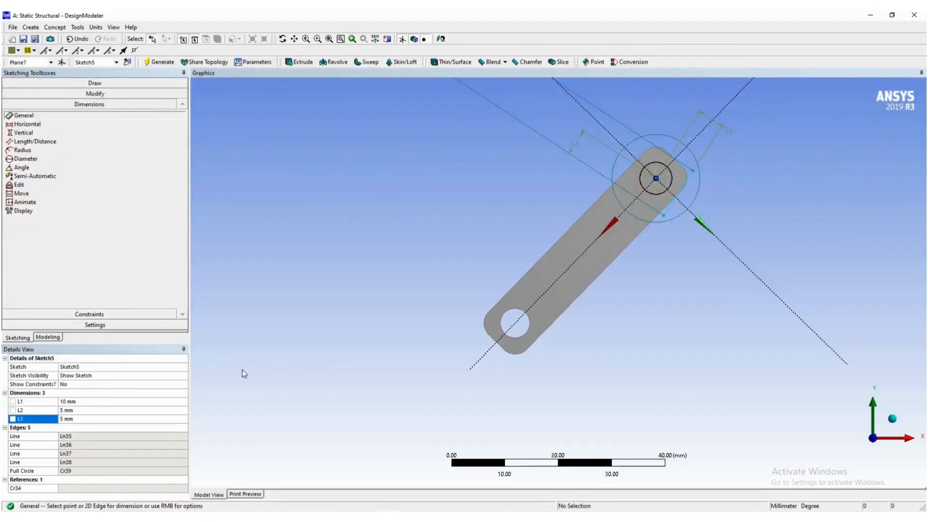
key(alt+Tab)
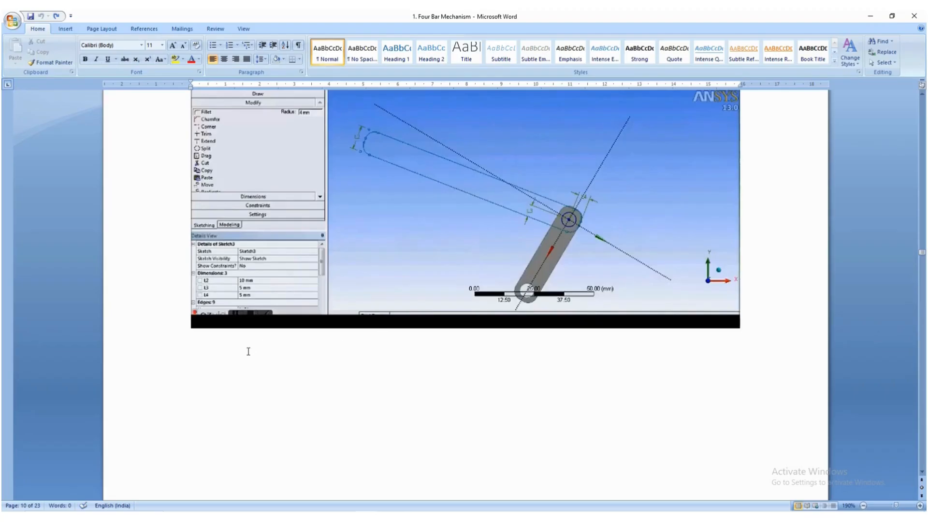
key(alt+Tab)
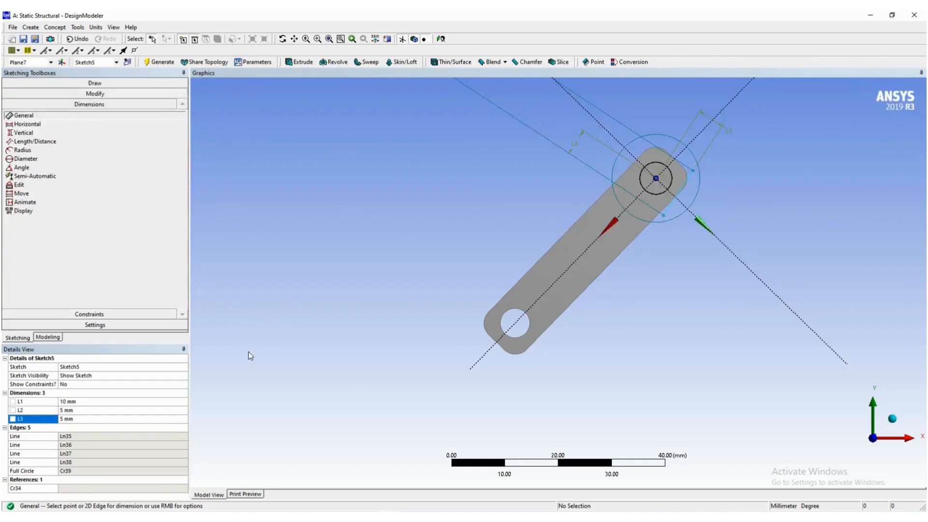
- Examine the Word guide's figures for extruding the second link and creating the following plane, and return to DesignModeler
key(alt+Tab)
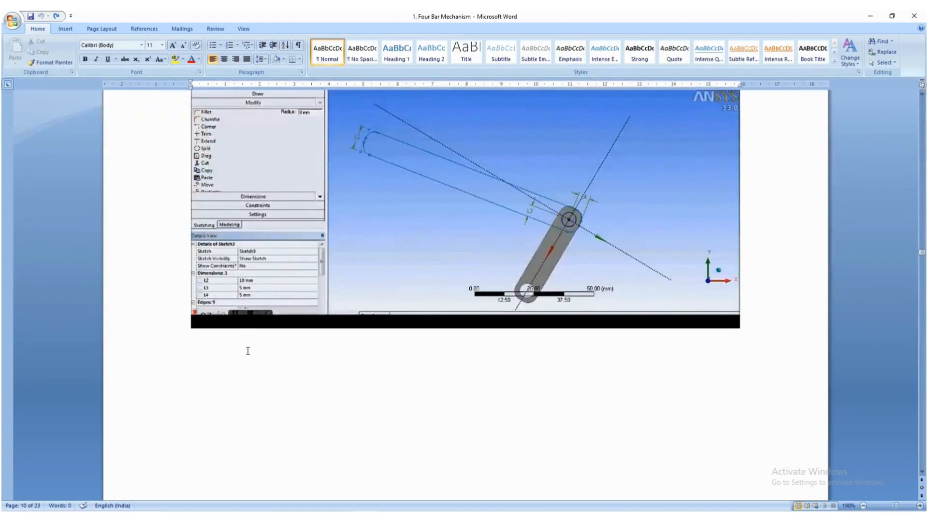
scroll(253, 288, down, 10)
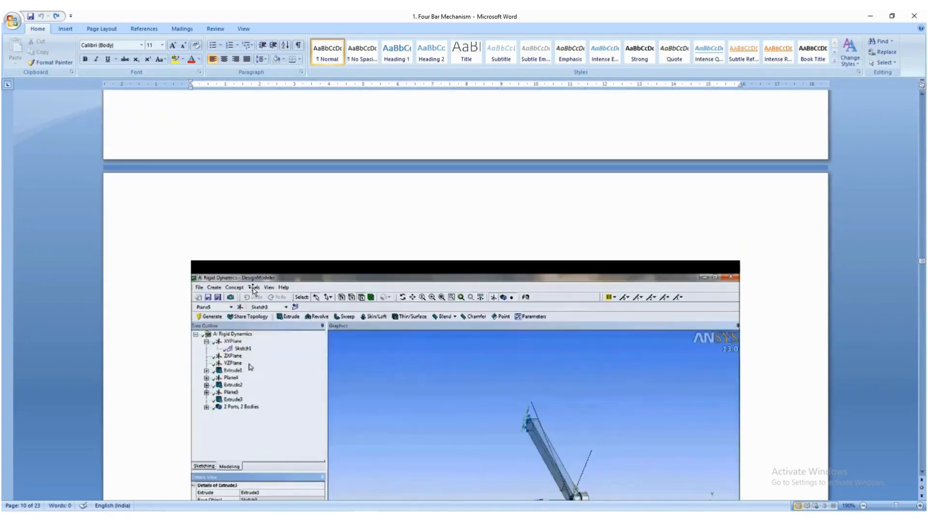
scroll(253, 289, down, 5)
scroll(253, 288, up, 1)
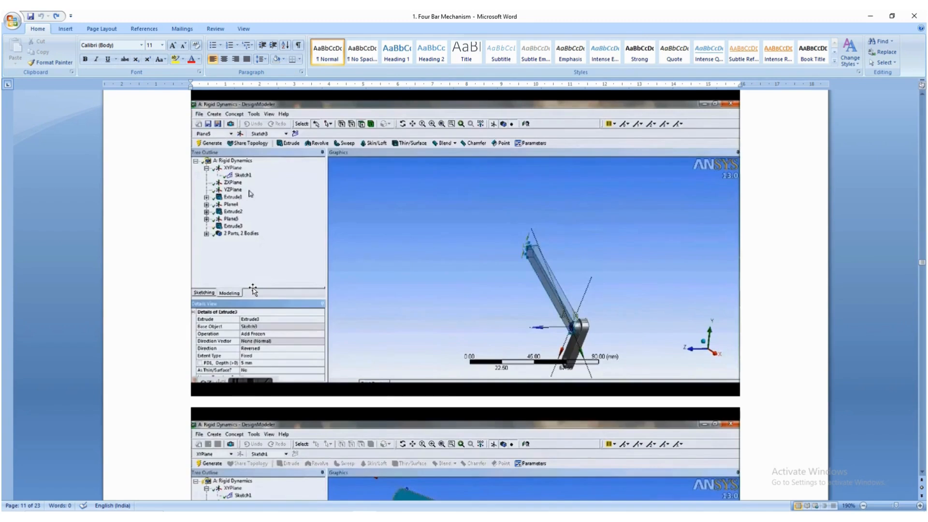
scroll(253, 289, down, 5)
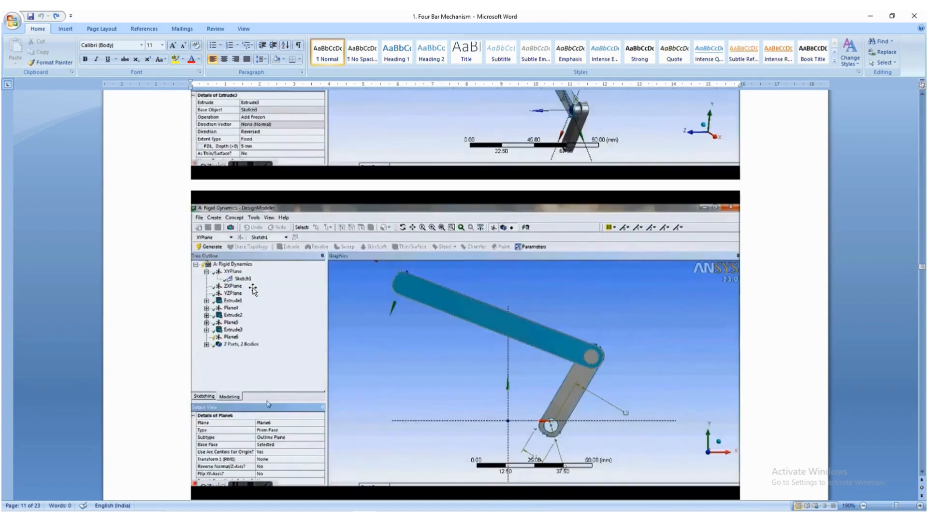
scroll(253, 289, up, 7)
key(alt+Tab)
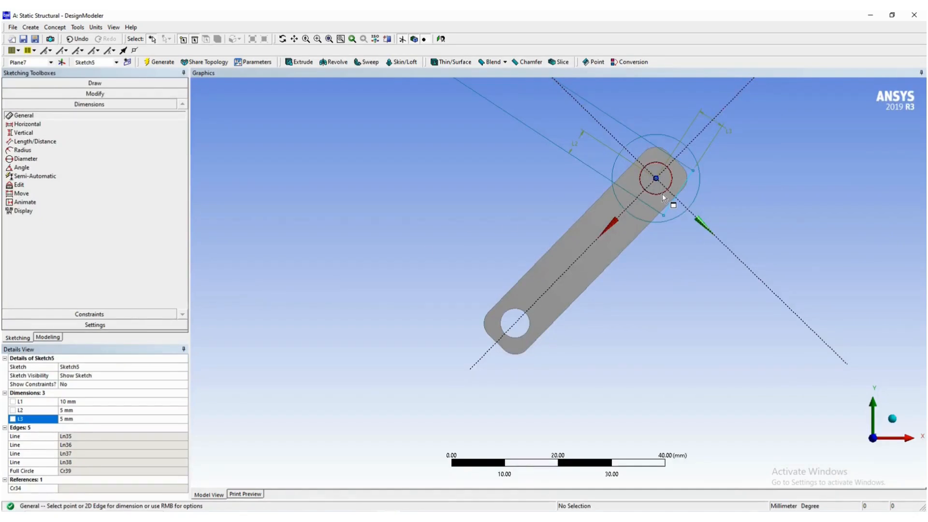
- Add a diameter dimension to the circle around the pin centre and set it to 6 mm
click(25, 158)
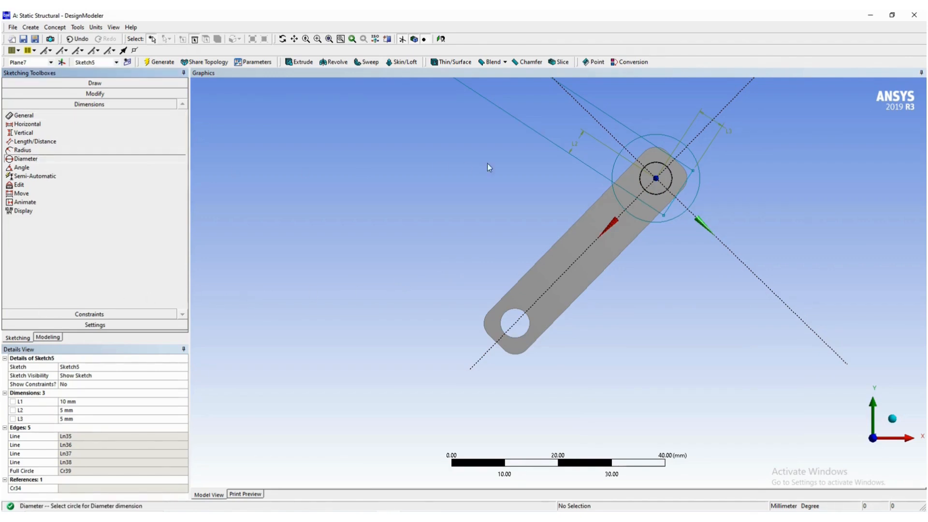
click(651, 161)
click(655, 110)
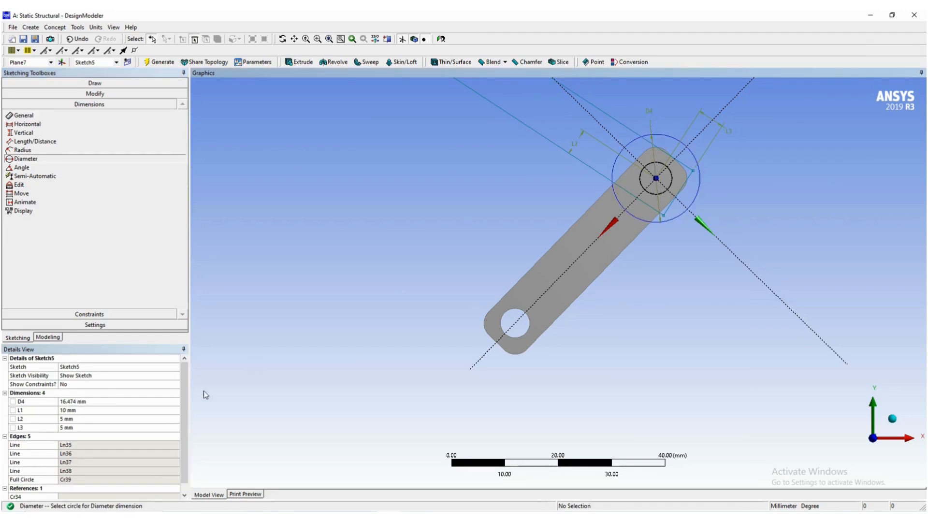
click(79, 403)
text(6)
key(Return)
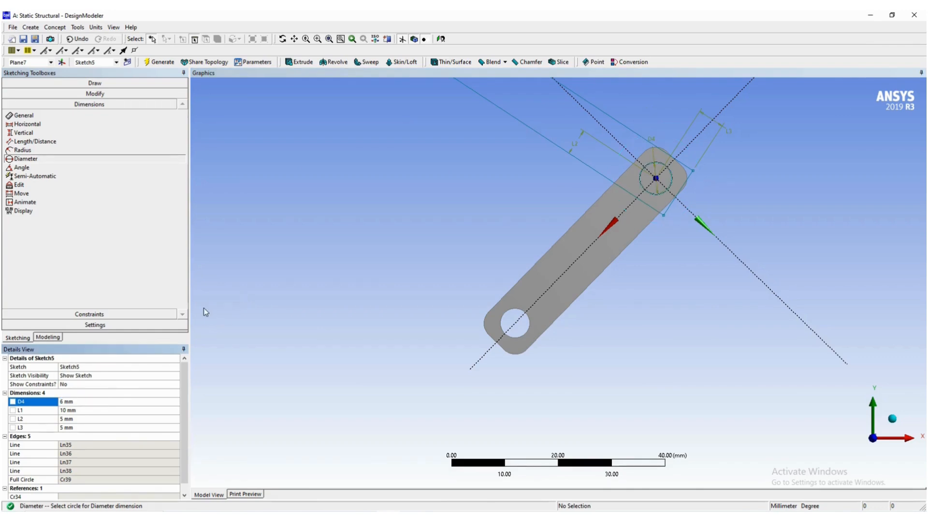
- Fillet all four corners of the second link's rectangle with a 3 mm radius
scroll(341, 256, down, 5)
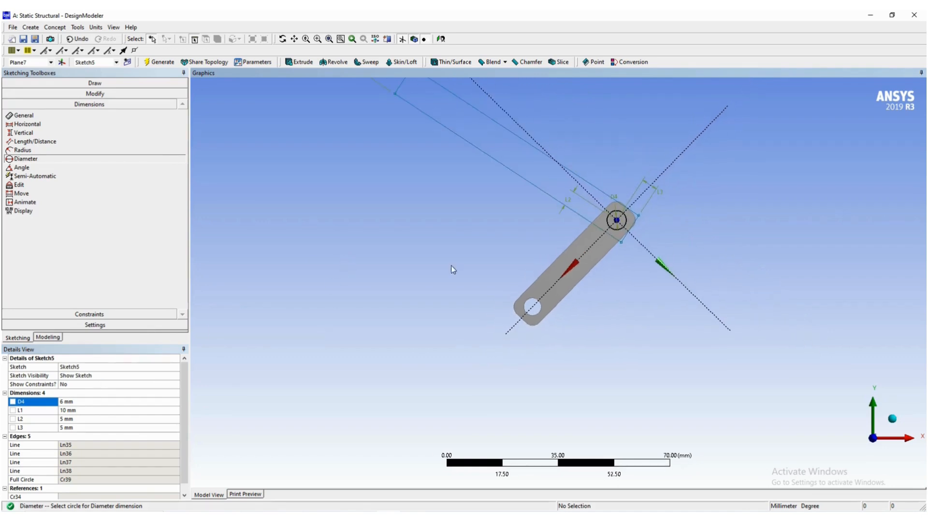
click(95, 95)
click(29, 104)
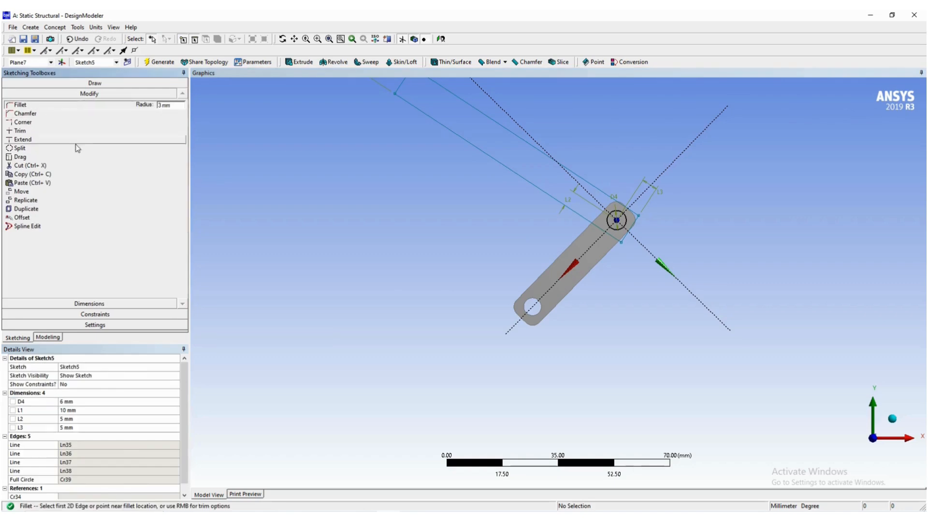
scroll(432, 257, down, 2)
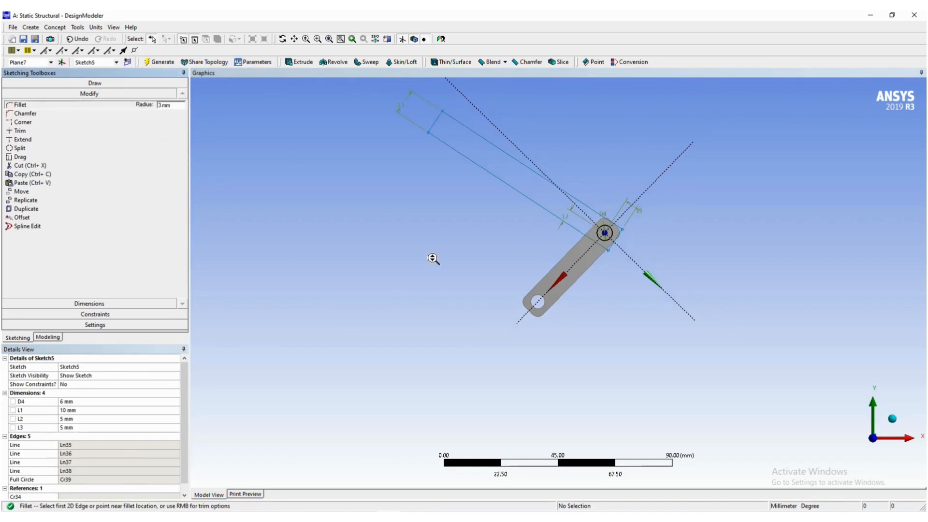
click(443, 109)
click(430, 133)
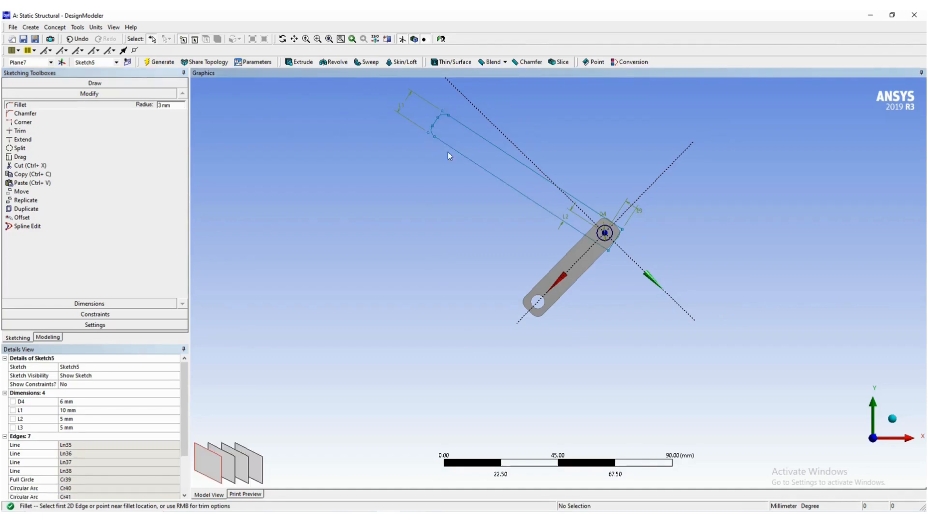
click(611, 249)
click(622, 230)
scroll(619, 244, down, 2)
scroll(629, 242, up, 4)
scroll(639, 231, up, 2)
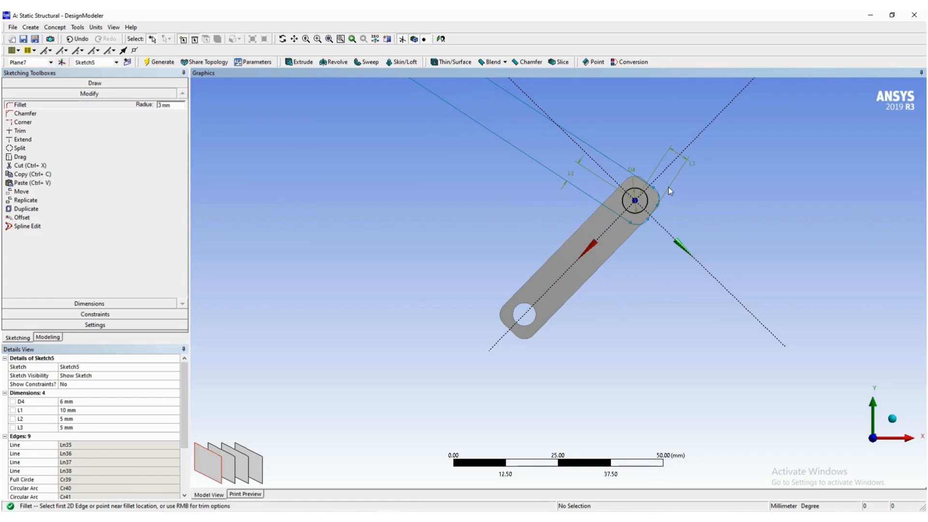
scroll(668, 187, down, 3)
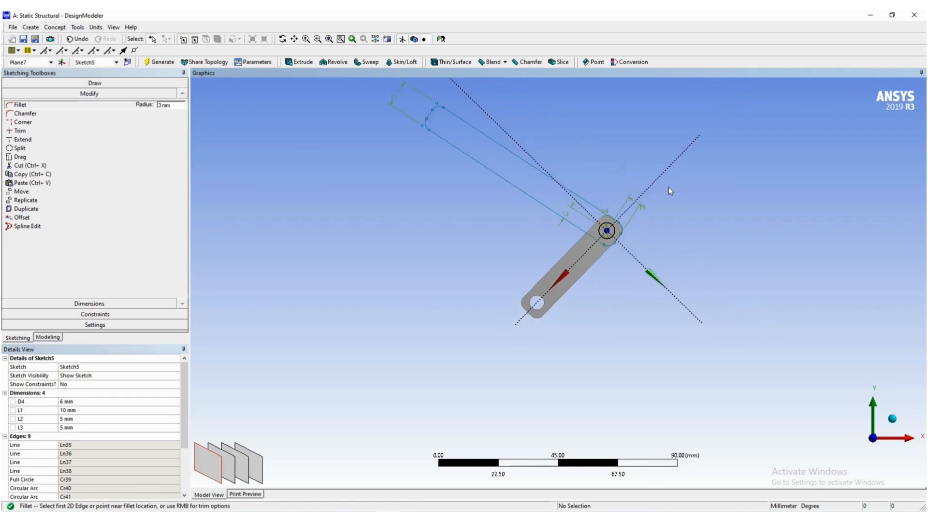
scroll(669, 187, up, 1)
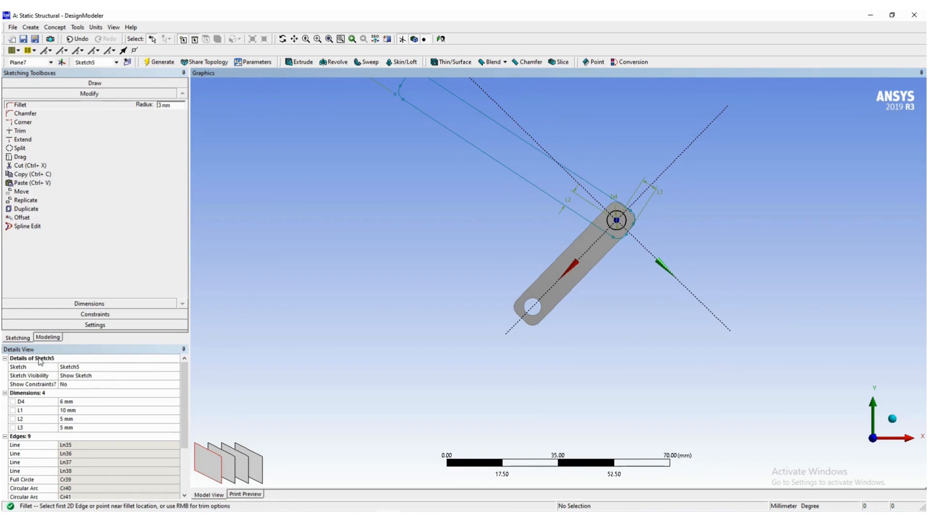
- Switch to the Word guide and examine the figures for extruding the second link, checking the operation, direction and depth settings
key(alt+Tab)
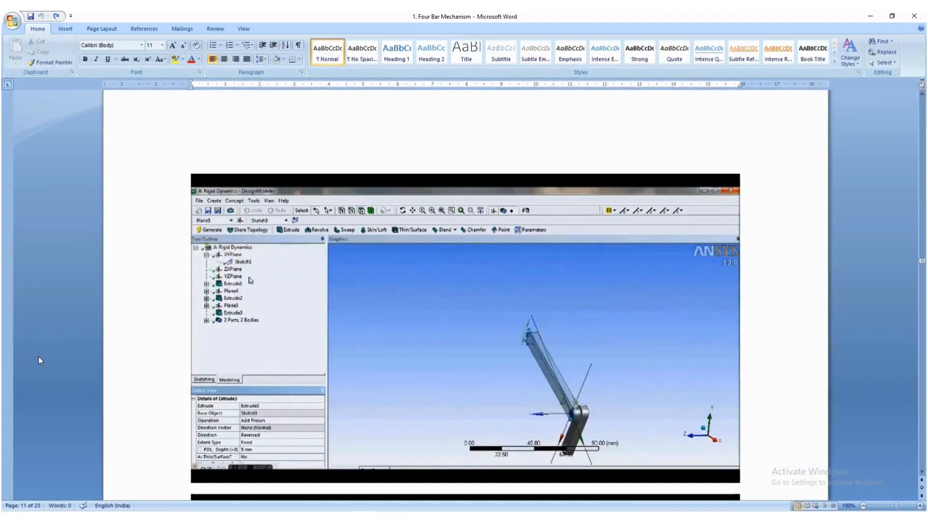
scroll(38, 356, up, 10)
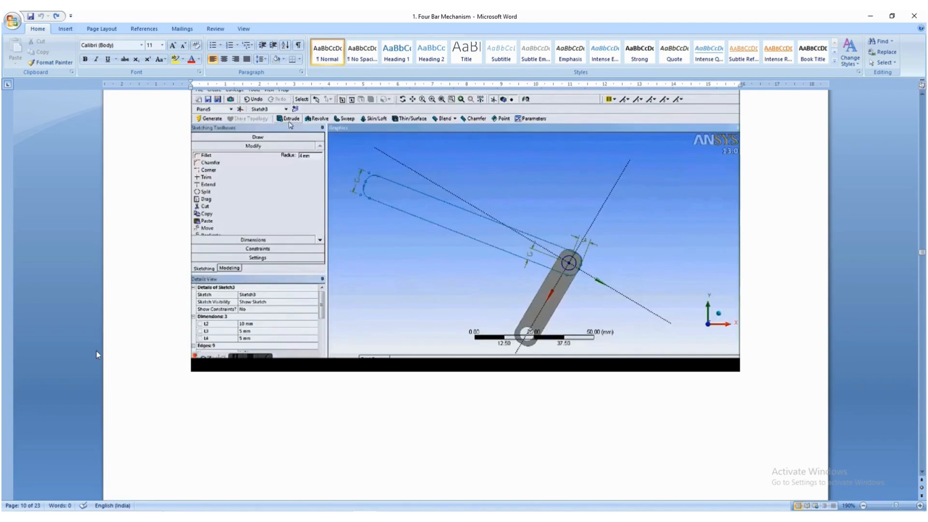
scroll(97, 351, down, 10)
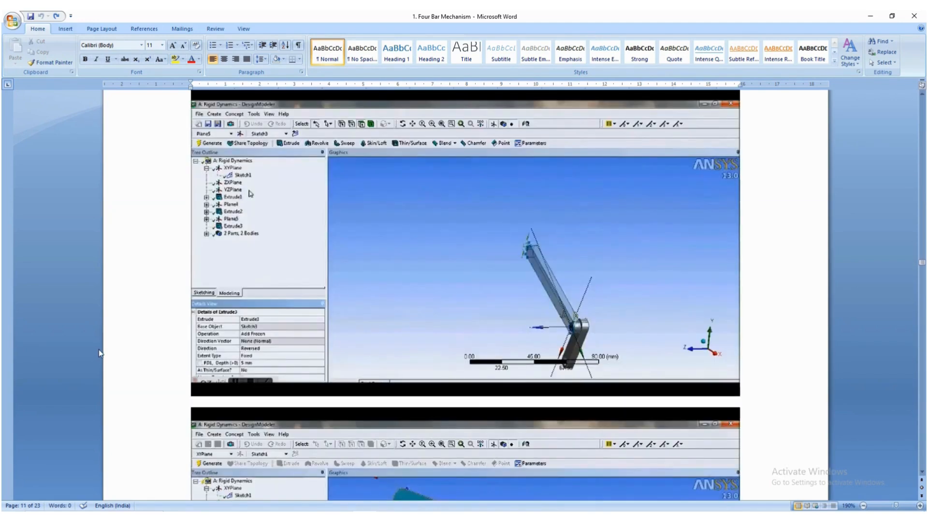
scroll(101, 355, down, 5)
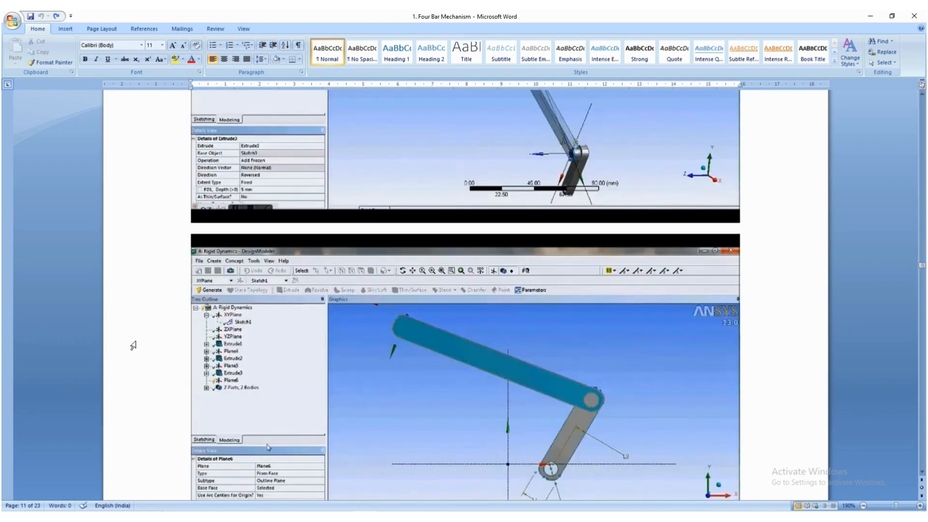
scroll(173, 342, up, 5)
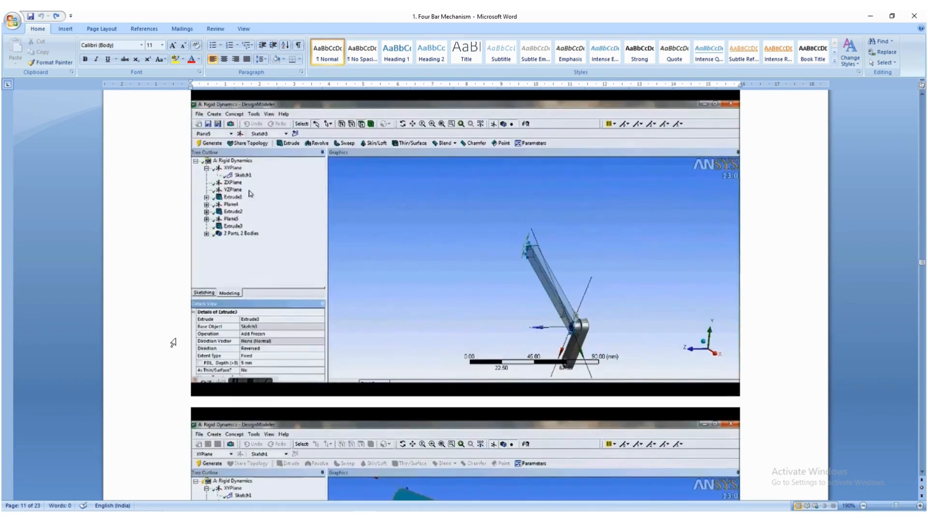
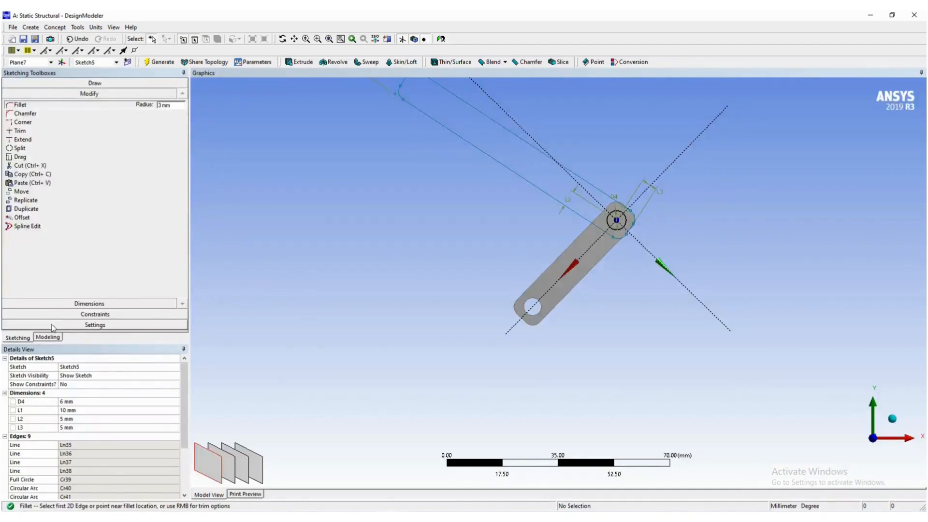
- Start an extrusion of the second link's sketch with the direction reversed and a depth of 5 mm
click(57, 338)
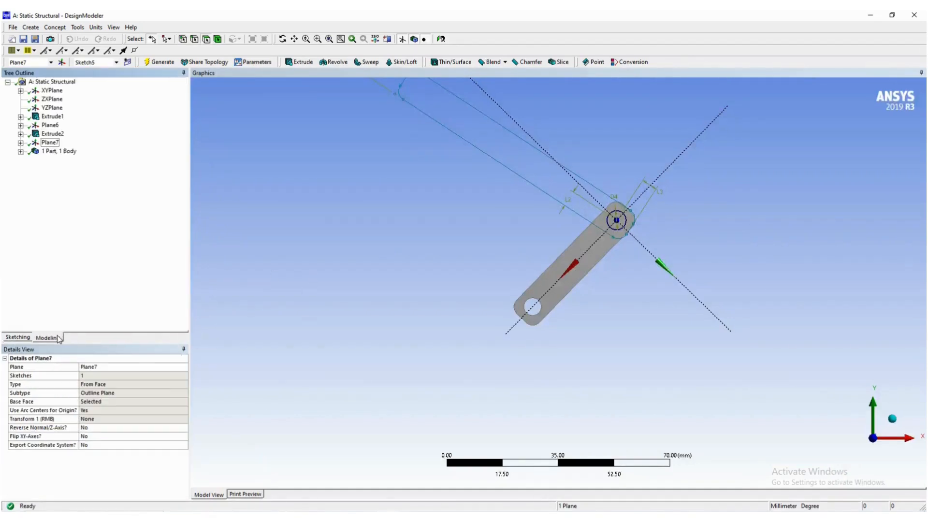
click(380, 259)
right_click(406, 256)
click(428, 298)
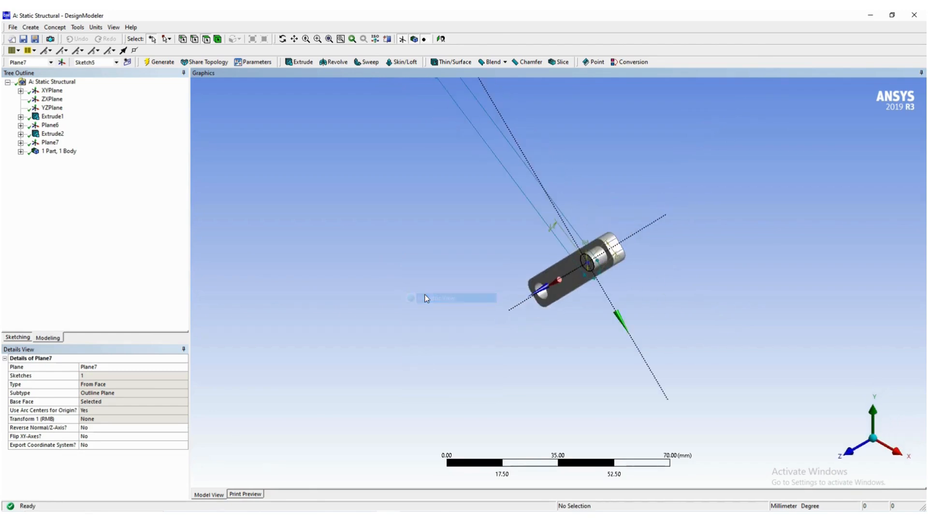
scroll(463, 346, up, 1)
scroll(463, 347, down, 10)
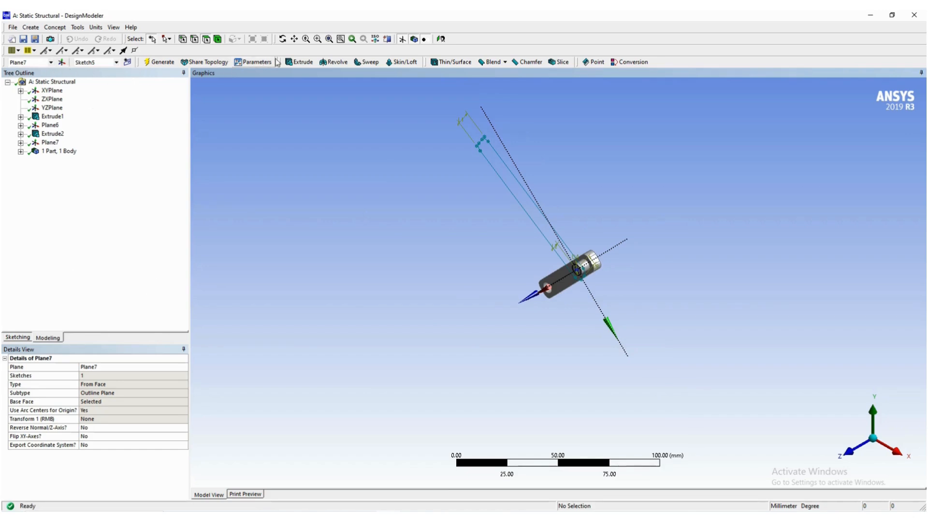
click(298, 62)
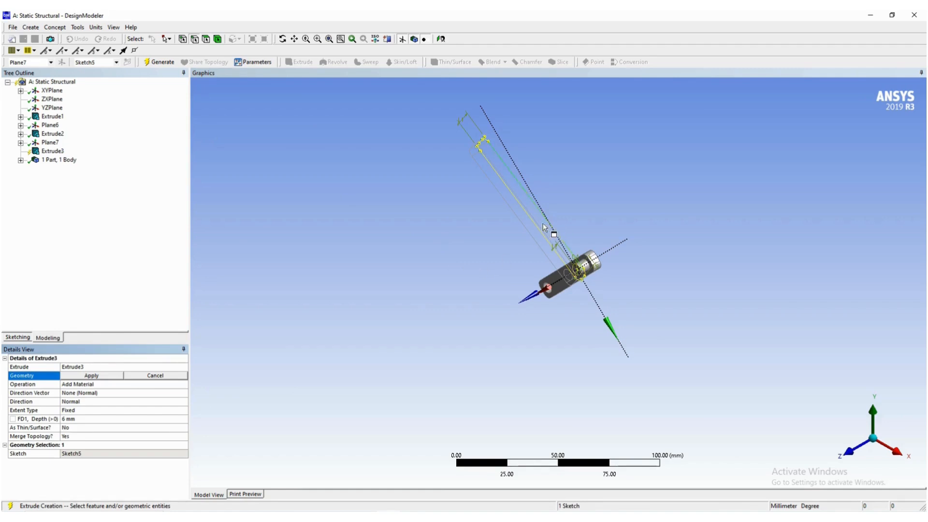
click(82, 404)
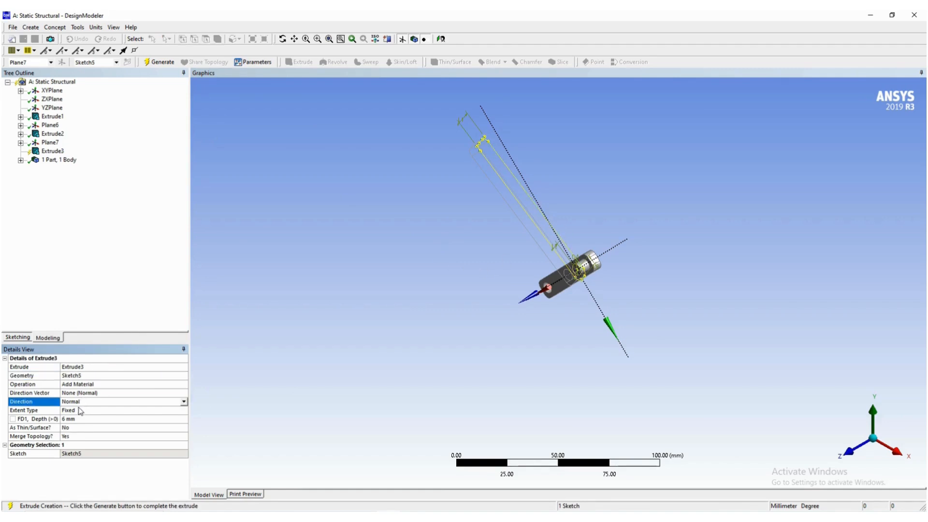
click(184, 402)
click(103, 419)
click(77, 419)
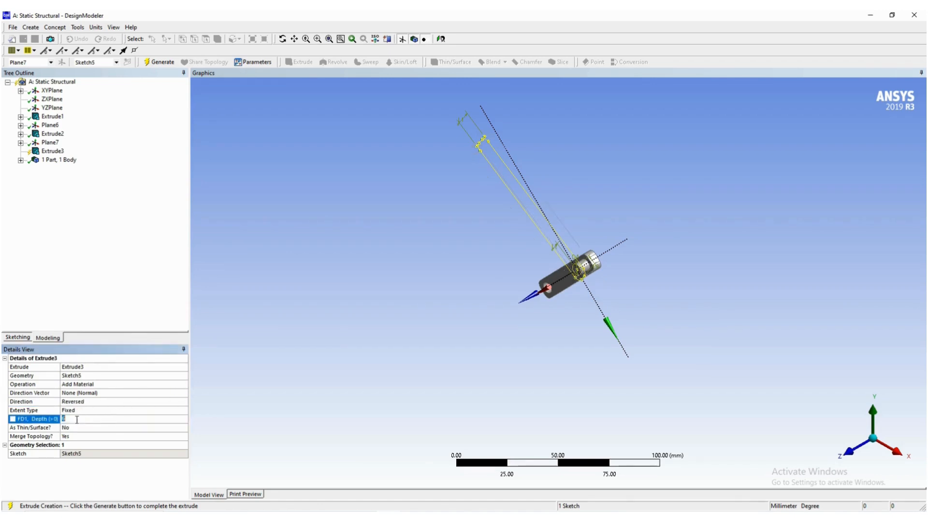
text(5)
key(Return)
- Set the extrusion's operation to Add Frozen and generate the second link as a separate body
scroll(600, 261, down, 3)
scroll(600, 262, up, 3)
scroll(599, 261, up, 3)
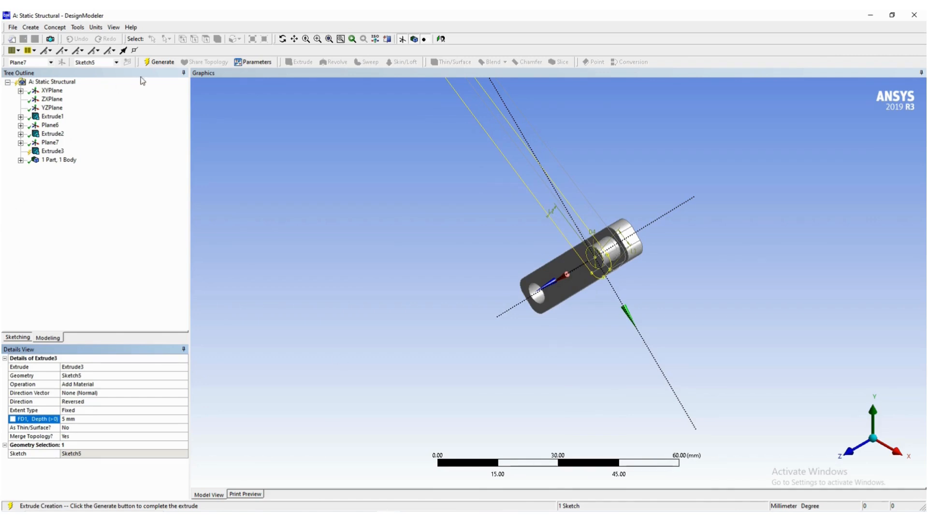
click(91, 385)
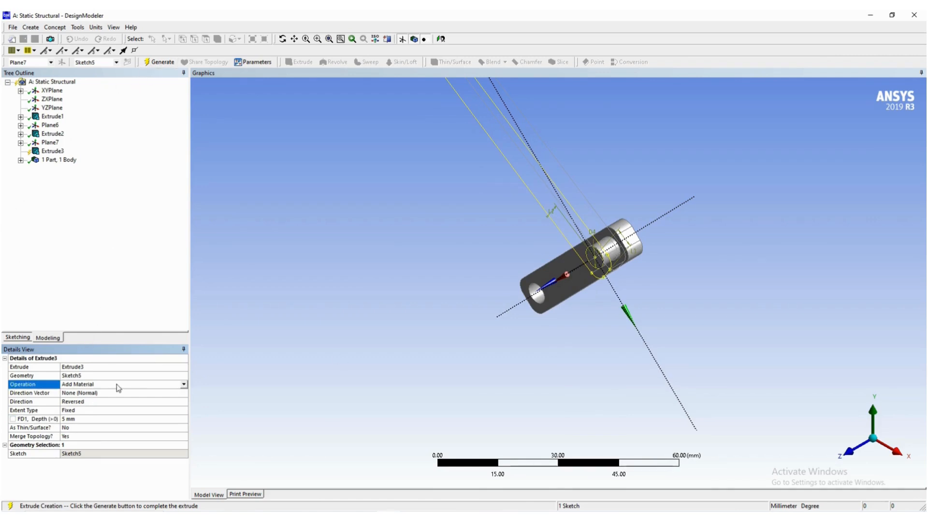
click(184, 384)
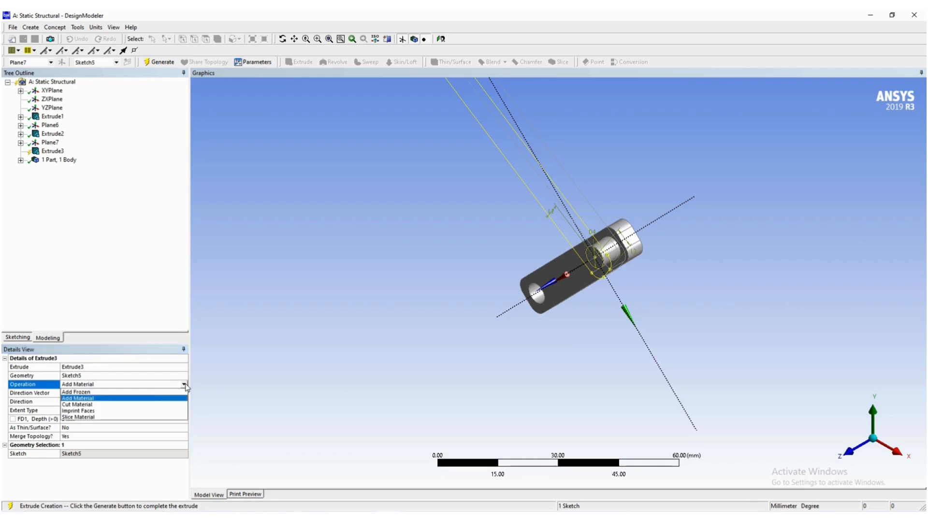
click(132, 392)
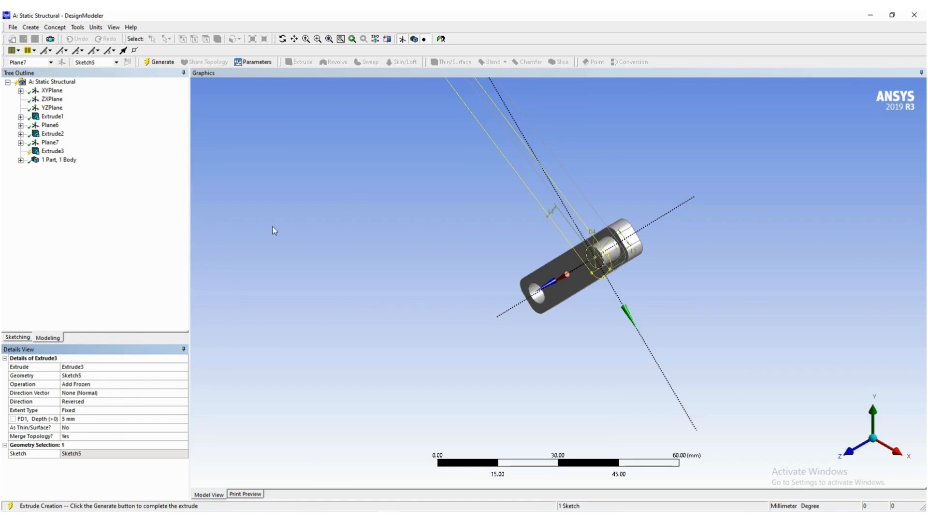
click(161, 63)
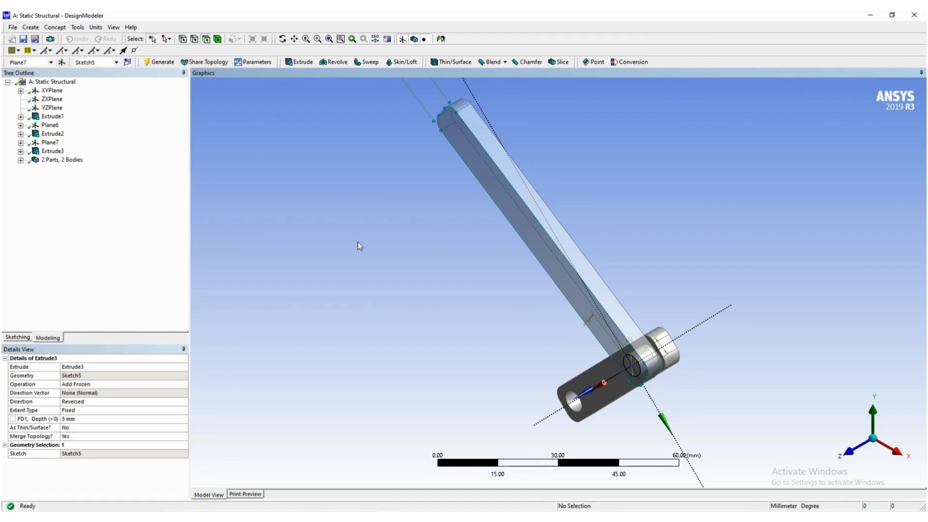
- Switch to the Word guide, examine the figure for the plane on the second link's face, and return to DesignModeler
key(alt+Tab)
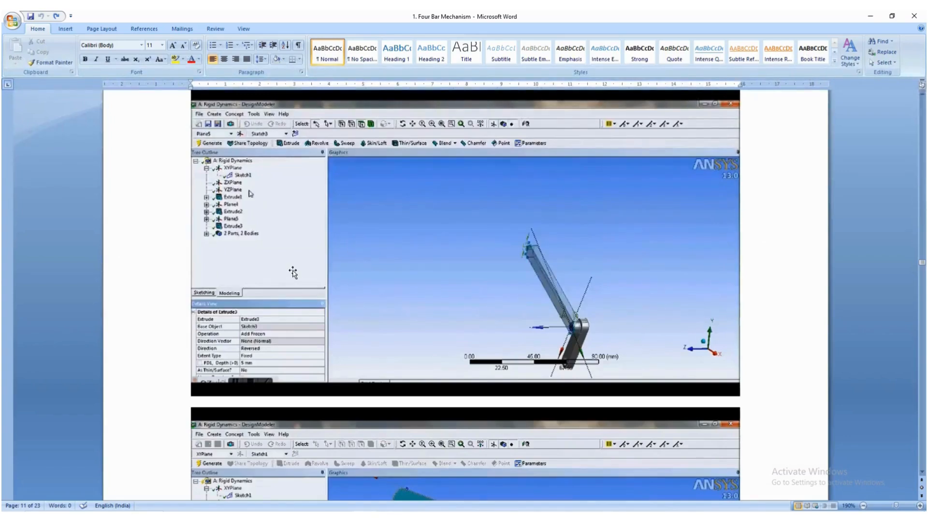
scroll(323, 319, down, 5)
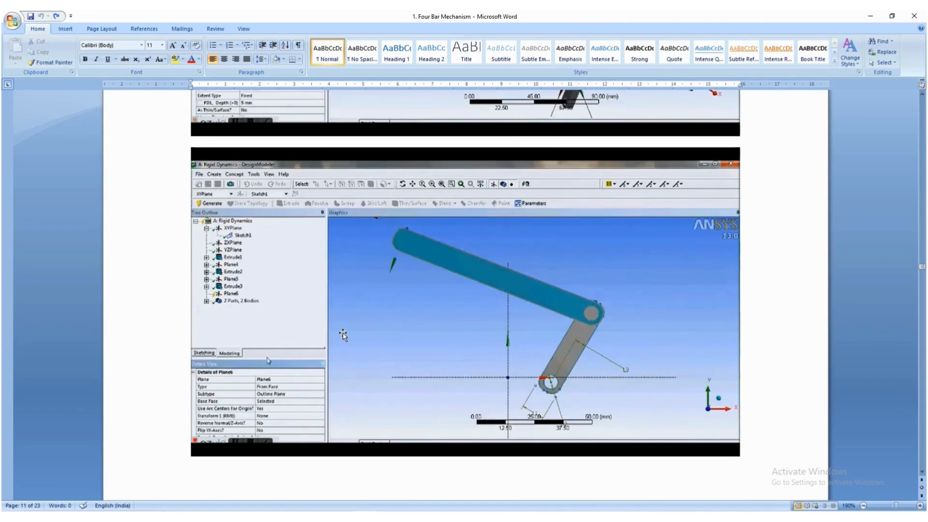
key(alt+Tab)
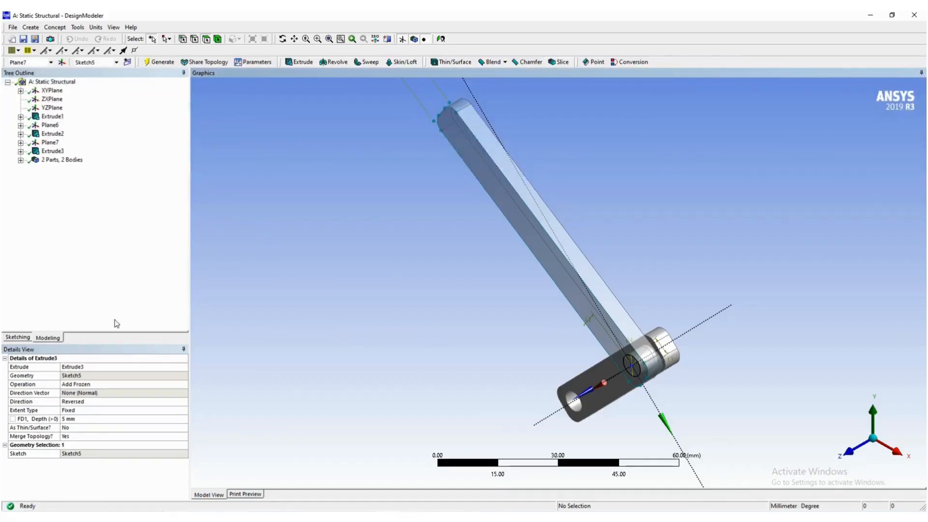
- Hide the second link's sketch, Sketch5, under Plane7
click(20, 143)
click(65, 152)
right_click(66, 153)
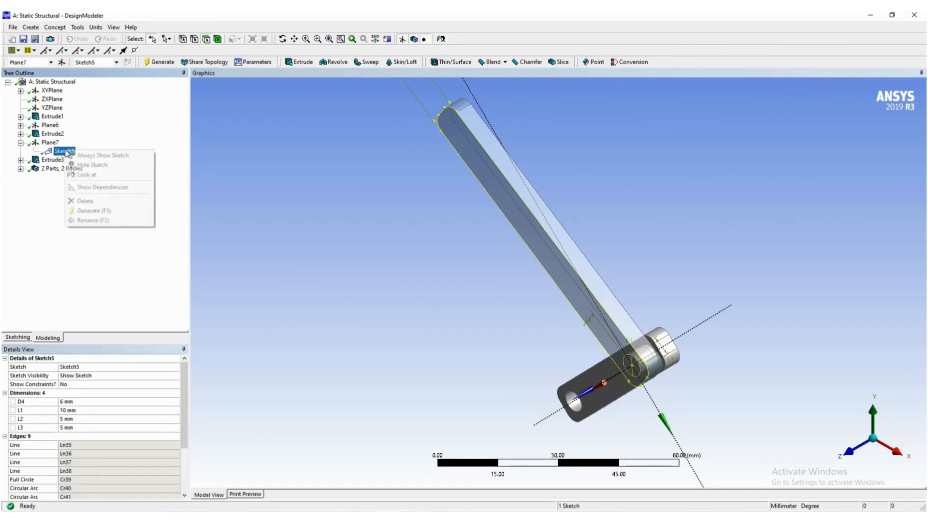
click(82, 163)
click(248, 225)
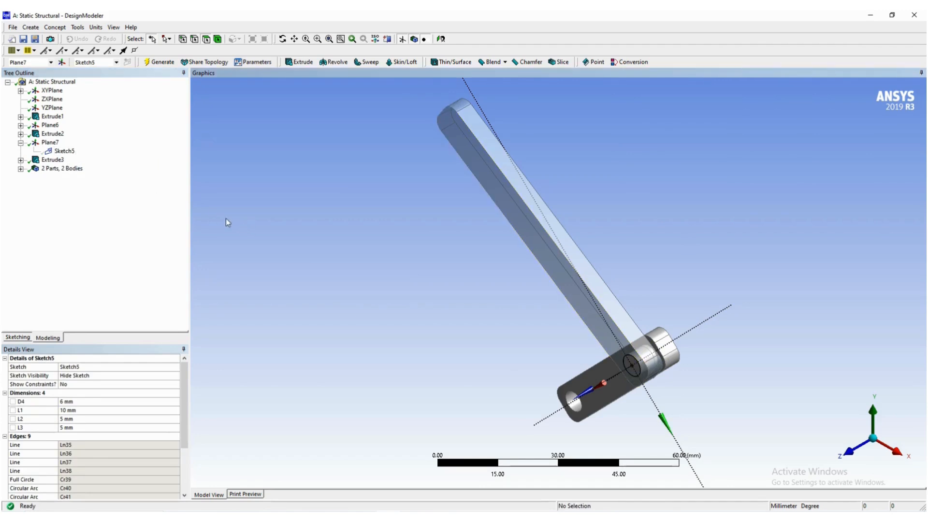
click(21, 142)
click(362, 270)
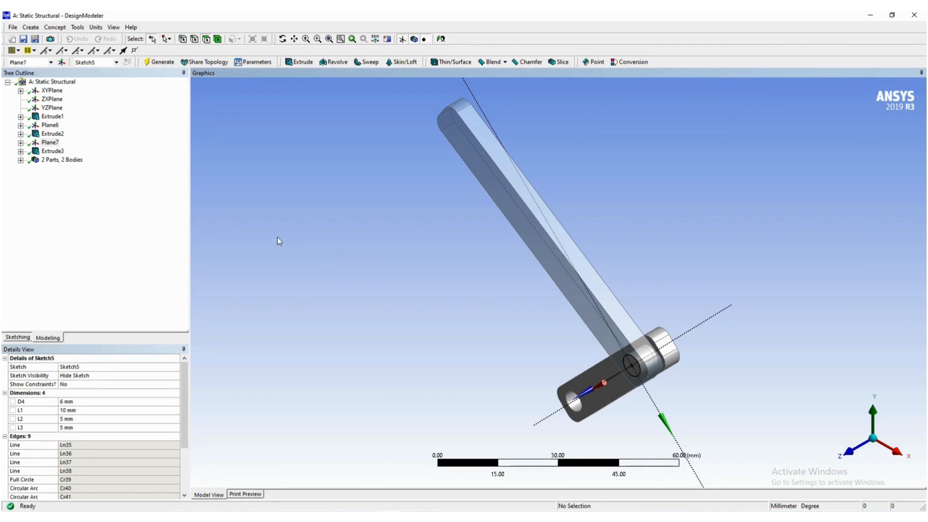
- Create a new From Face plane using the second link's long flat front face as base face, and generate it
click(61, 63)
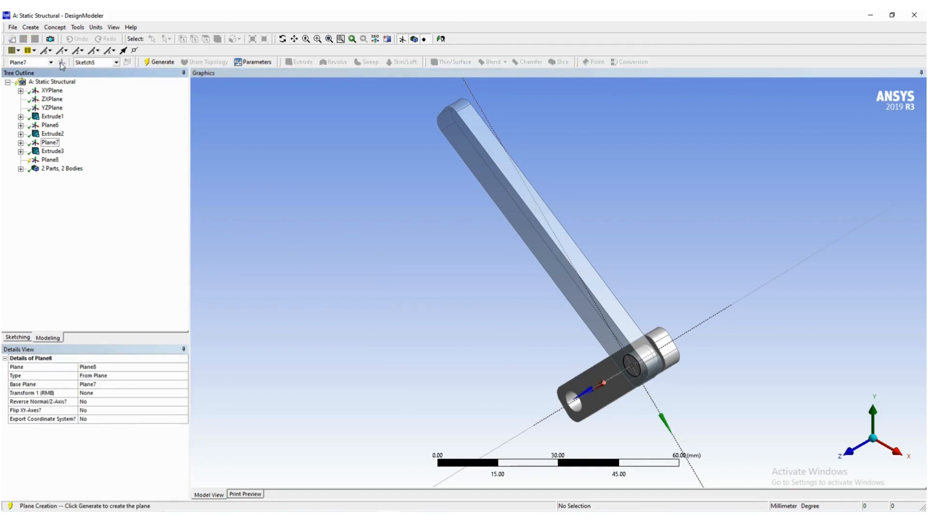
click(110, 377)
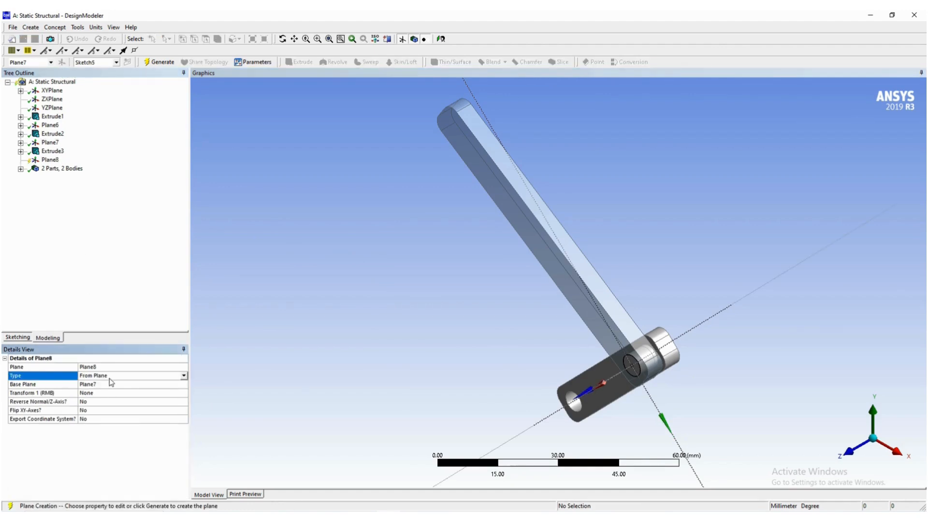
click(183, 376)
click(146, 390)
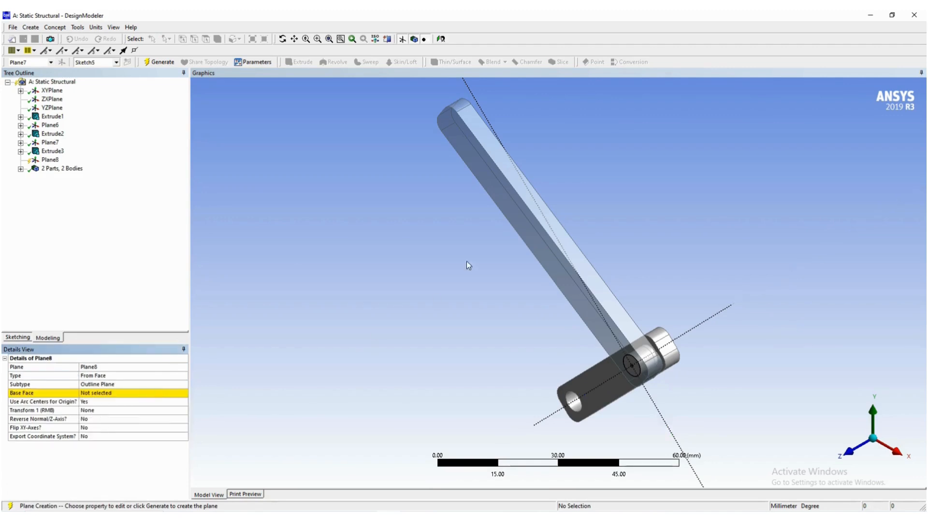
click(106, 395)
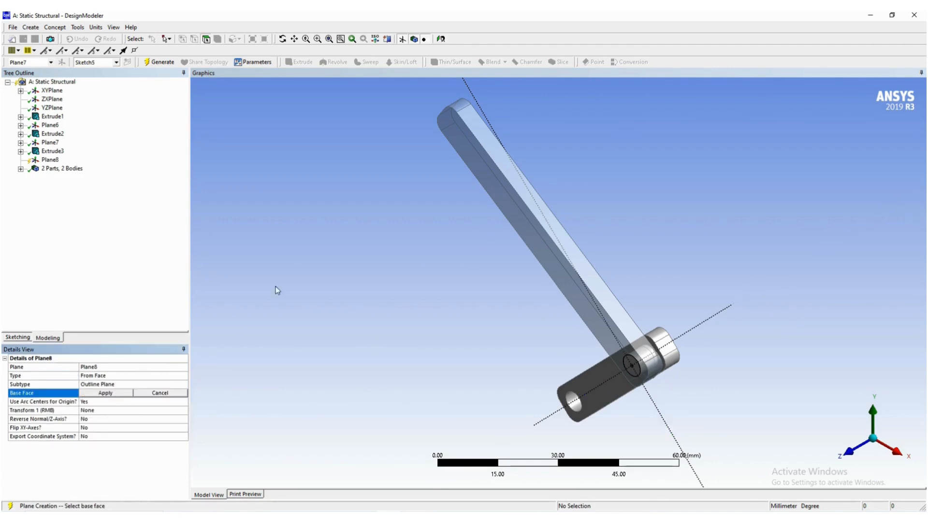
click(456, 135)
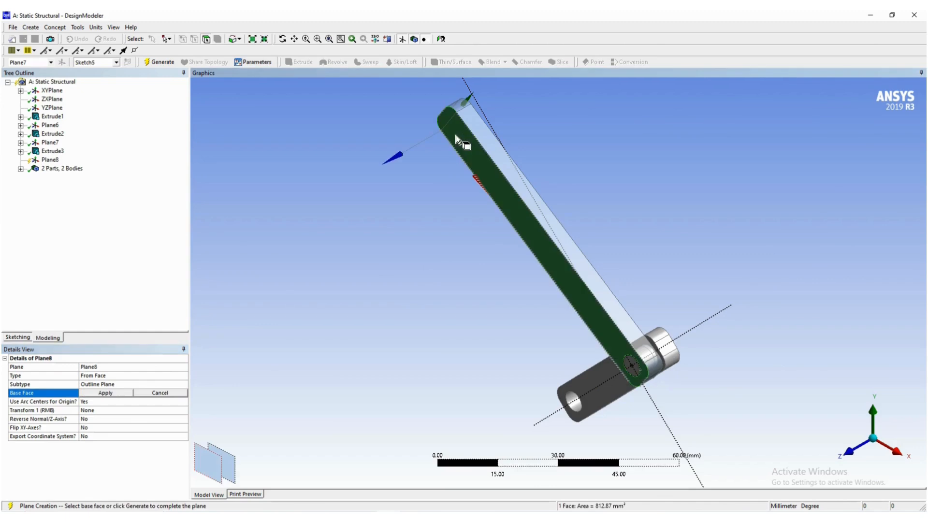
click(105, 393)
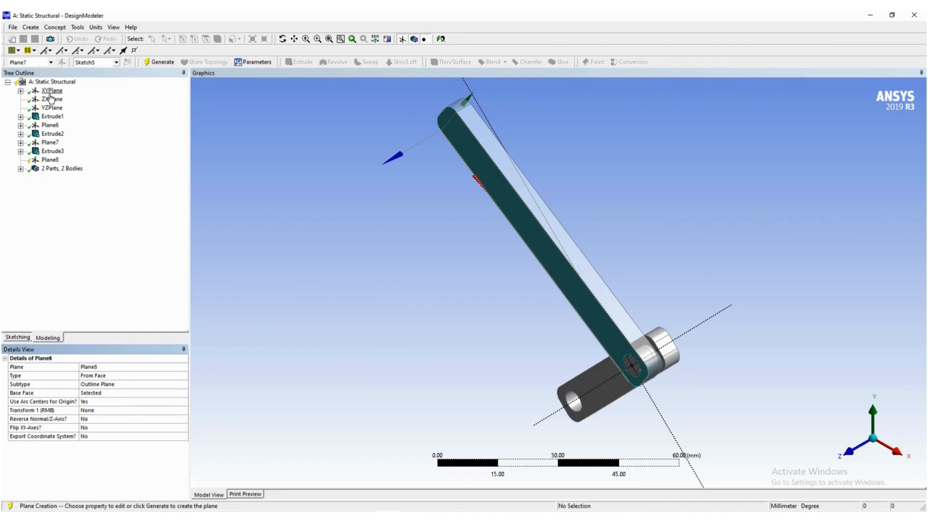
click(55, 161)
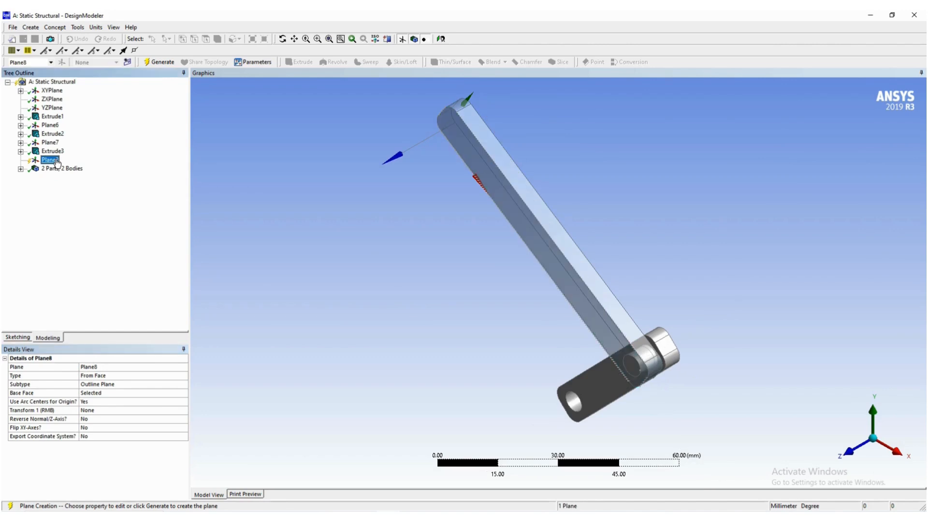
click(159, 62)
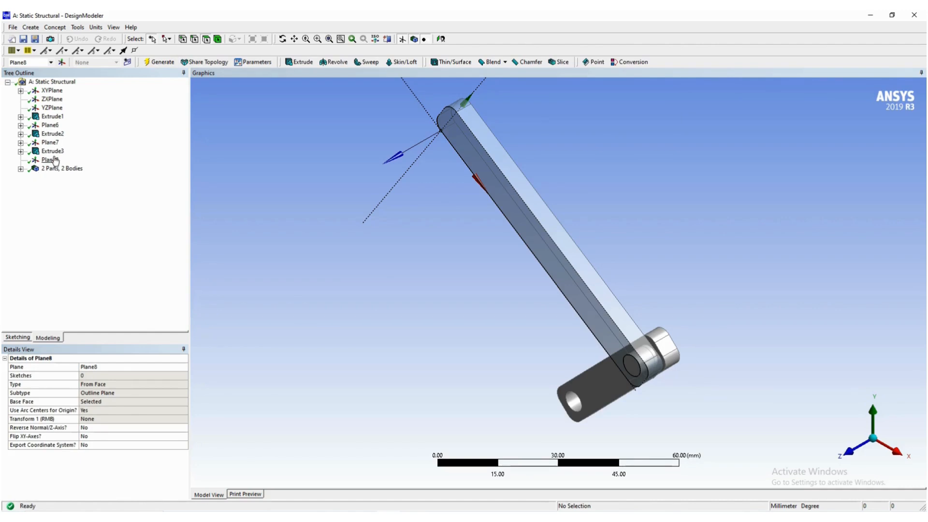
- Orient the view to look straight at the new Plane8 and keep that plane active for sketching
right_click(47, 91)
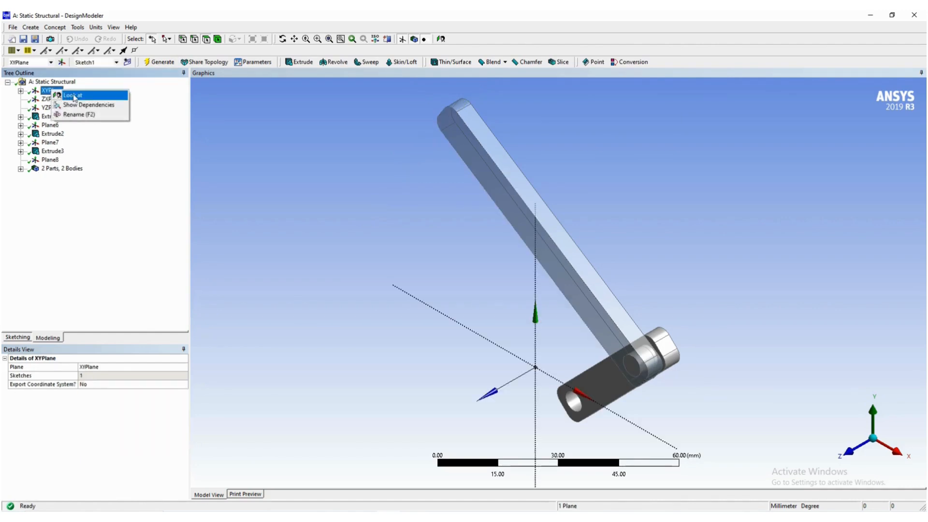
click(238, 166)
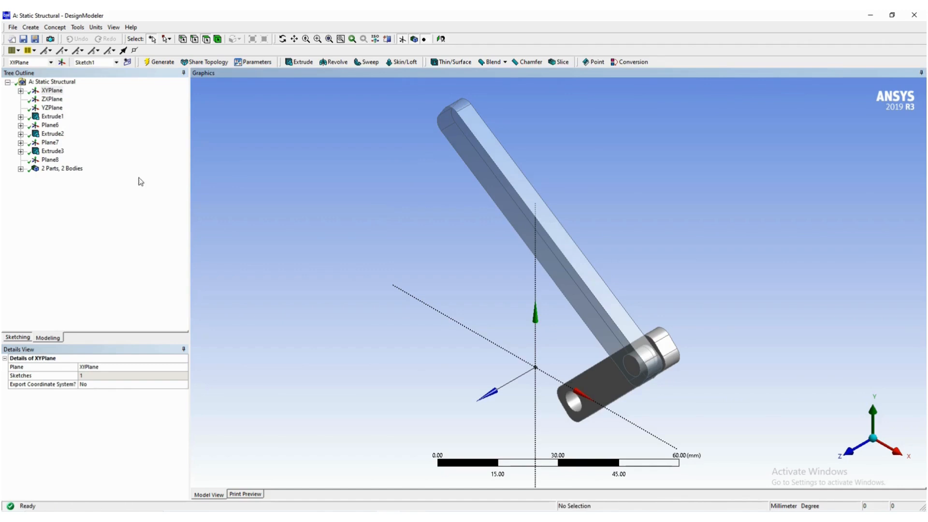
click(54, 161)
right_click(55, 162)
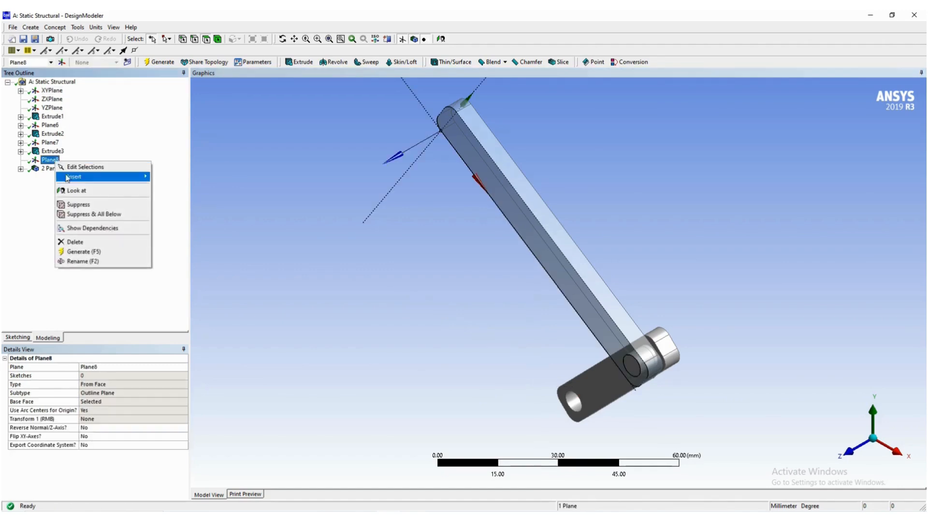
click(75, 191)
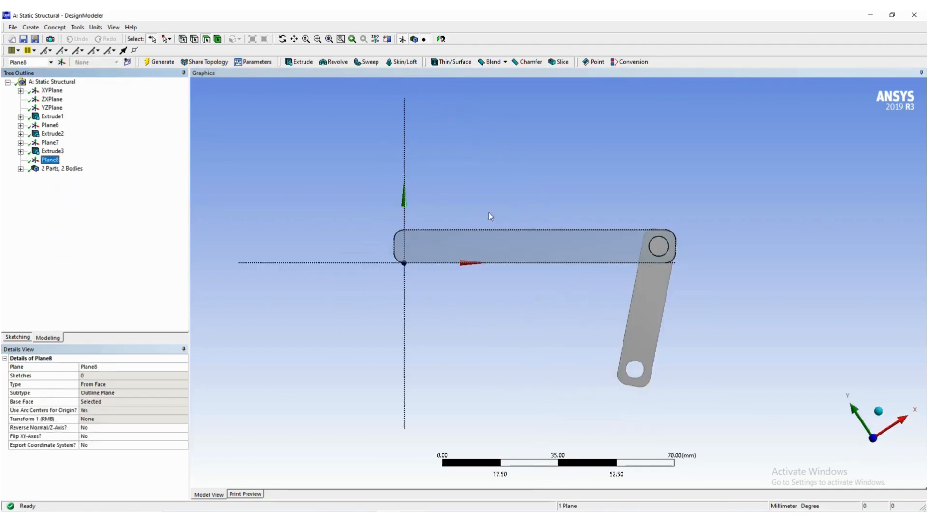
click(54, 92)
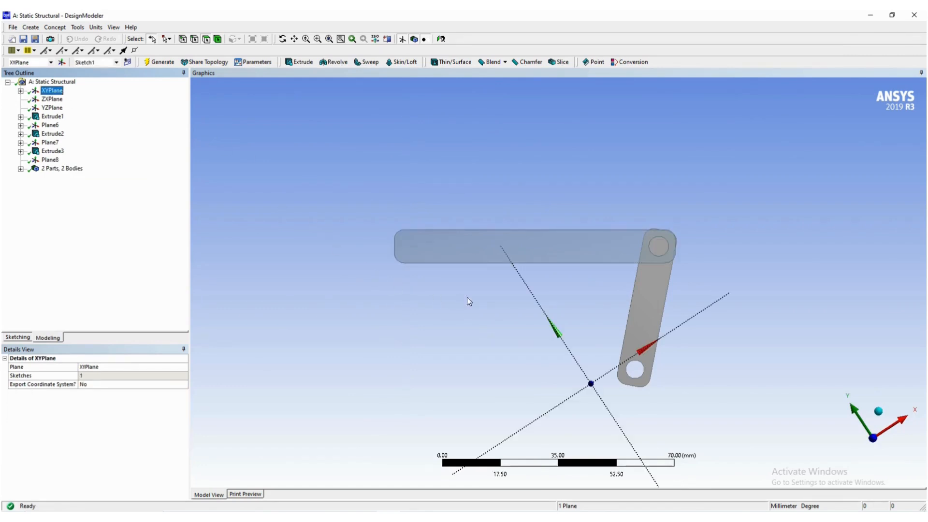
click(51, 160)
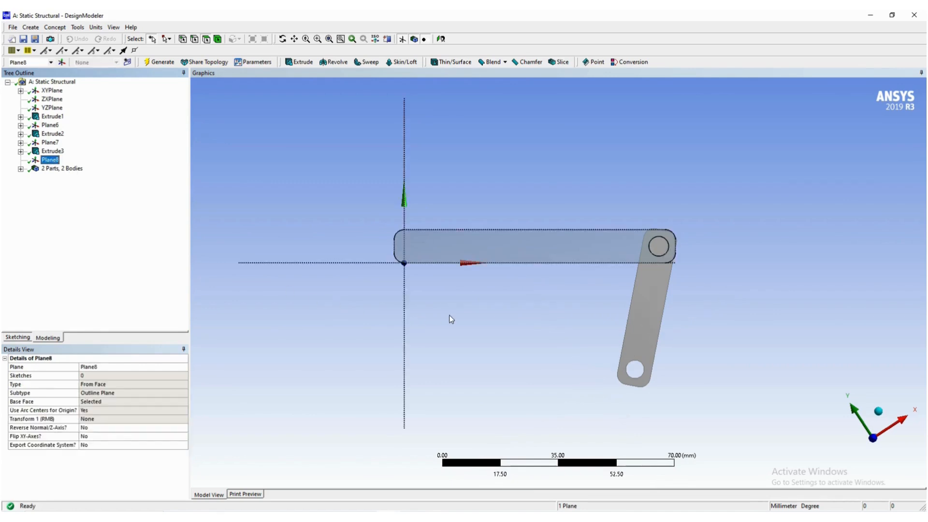
- Switch to the Word guide and examine the figures for sketching and dimensioning the circle at the second link's free end
key(alt+Tab)
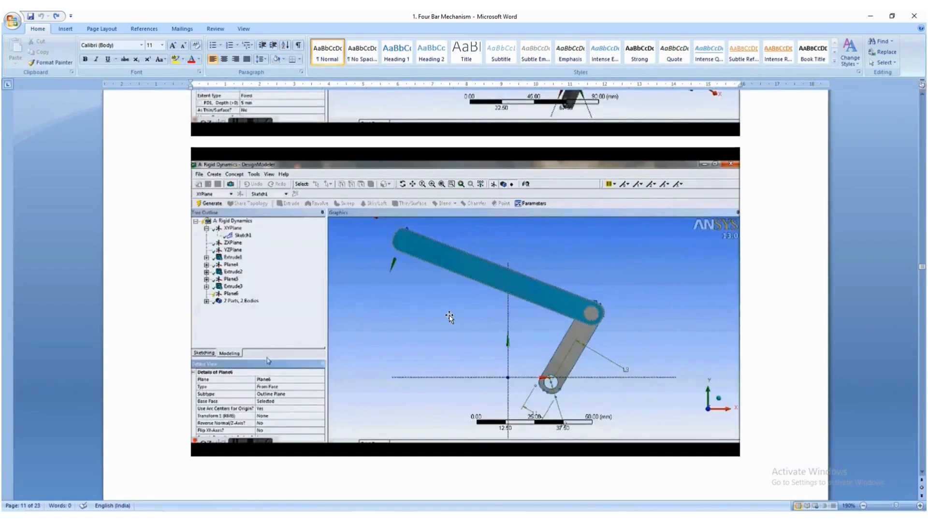
scroll(297, 313, down, 12)
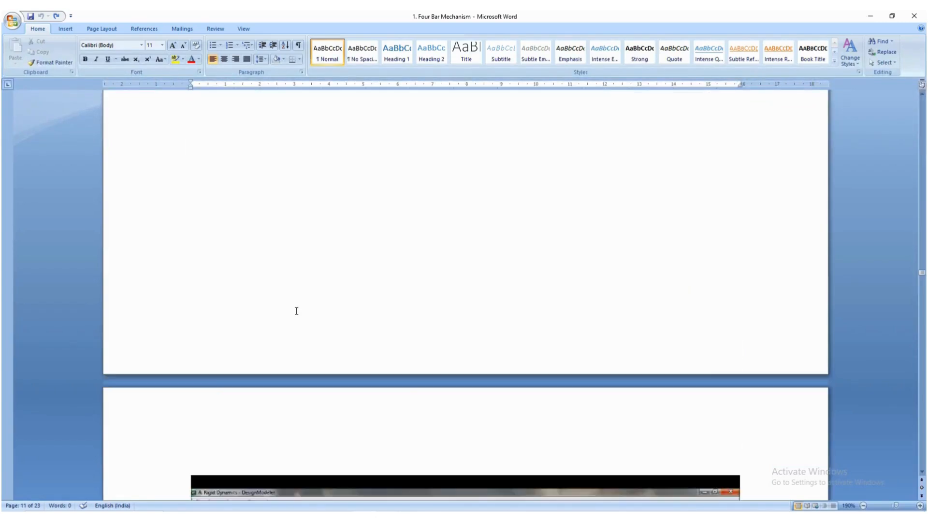
scroll(297, 313, down, 5)
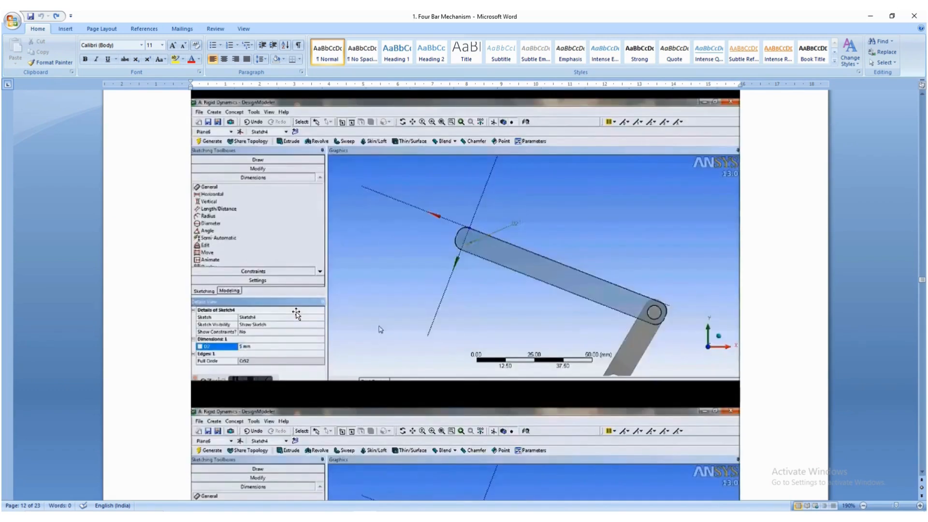
scroll(296, 314, down, 4)
scroll(297, 313, down, 3)
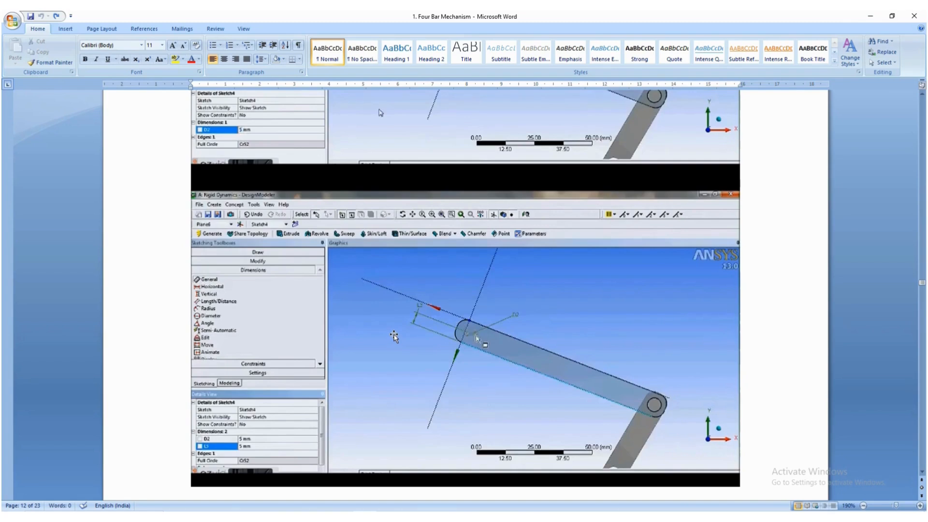
- Switch back to DesignModeler and sketch a circle about 7.6 mm in diameter on Plane8 at the second link's free end
key(alt+Tab)
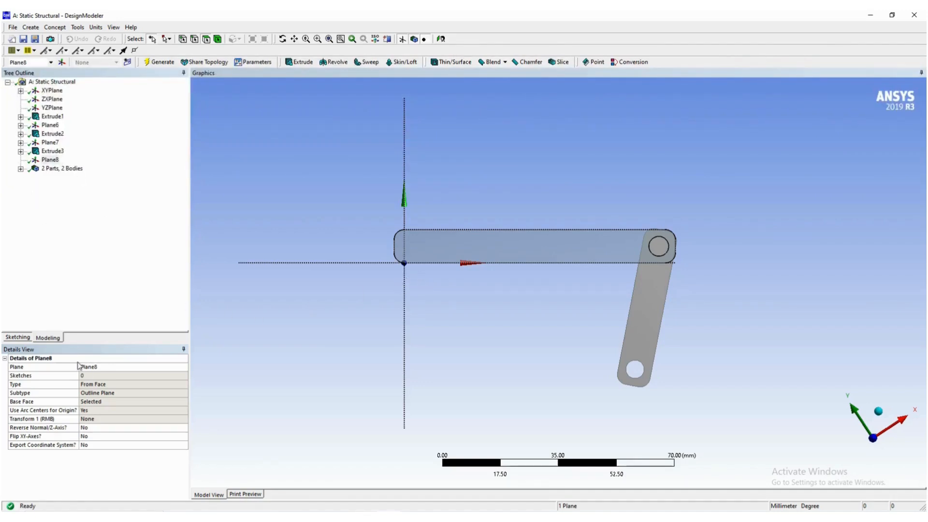
click(21, 339)
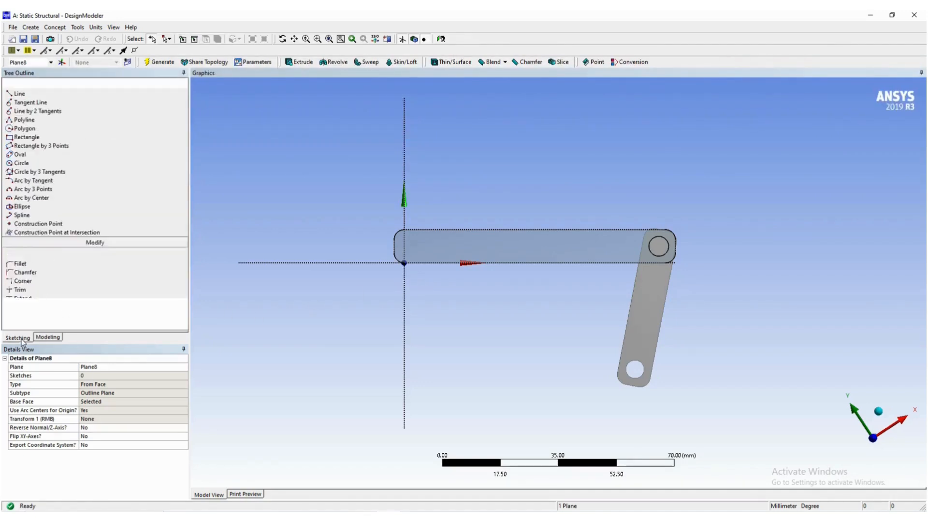
click(80, 164)
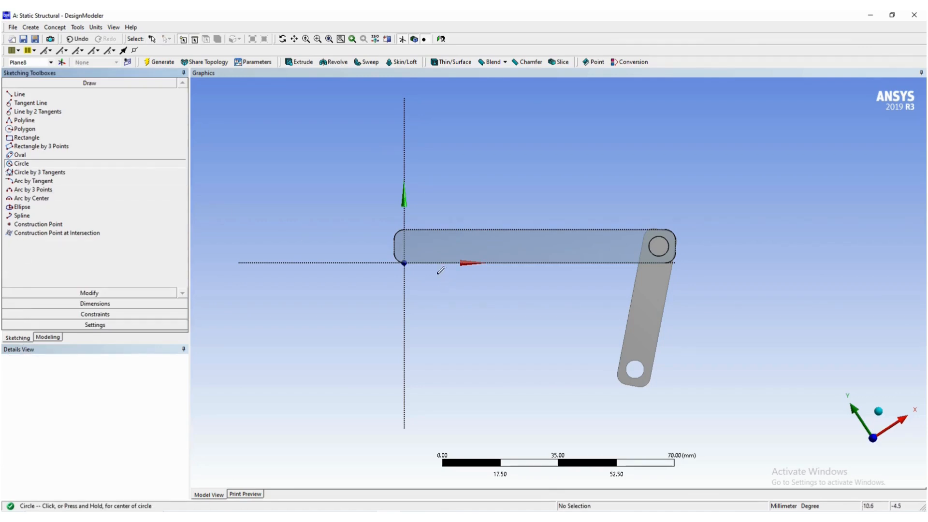
click(416, 245)
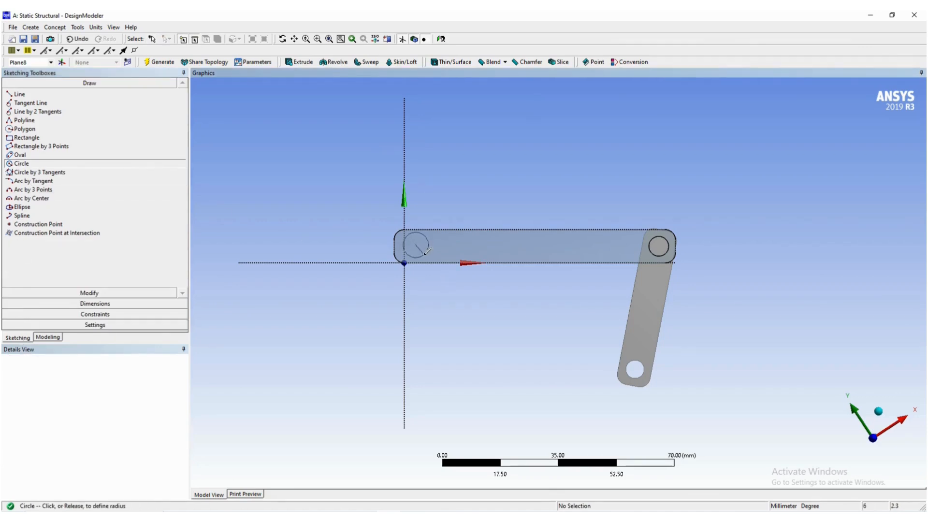
click(431, 249)
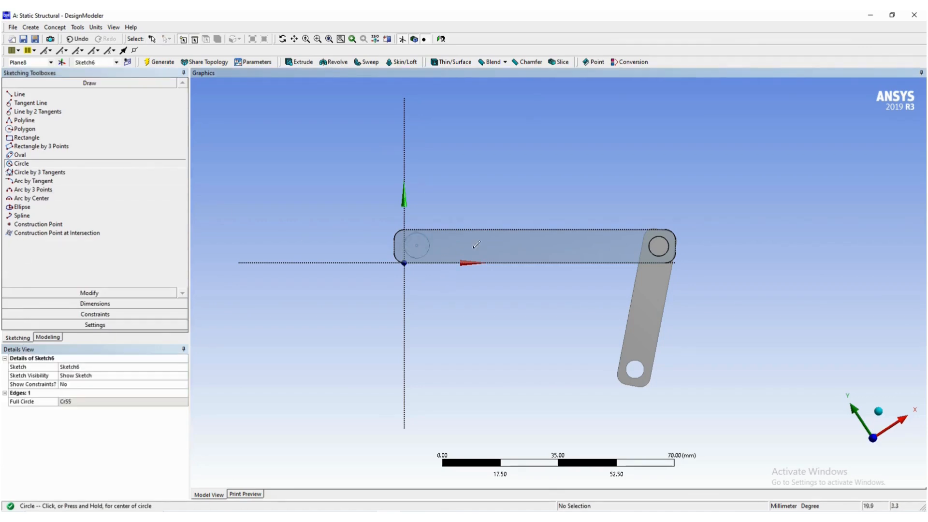
- Add a general dimension for the diameter of the circle at the second link's free end
click(96, 304)
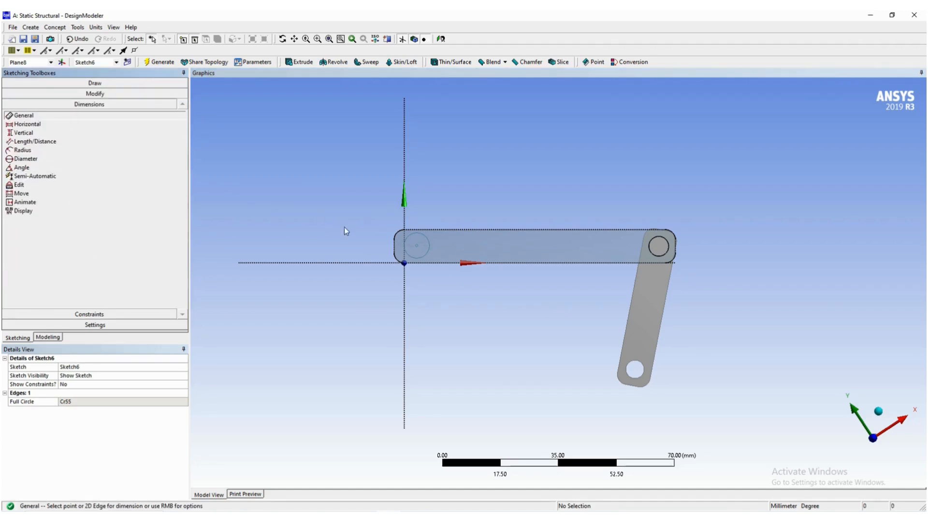
click(430, 242)
click(457, 186)
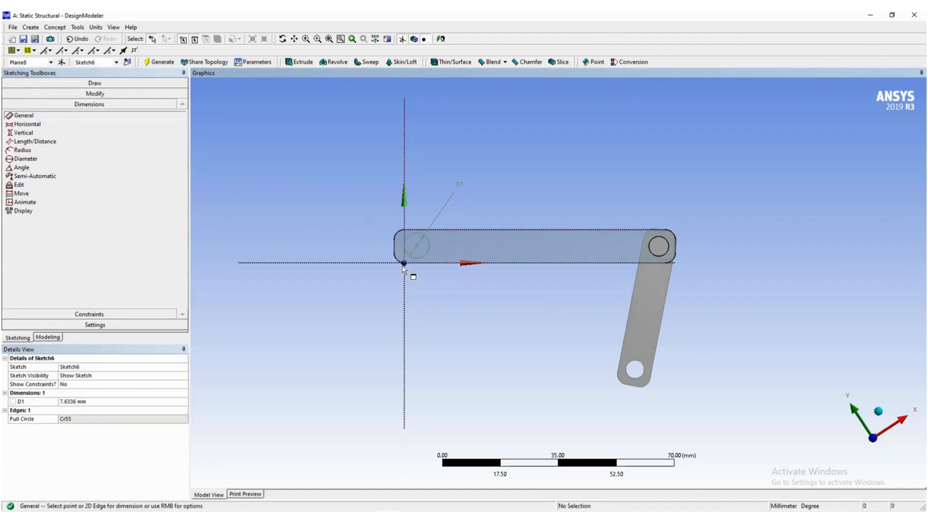
- Try to dimension the circle's centre from the link's short end edge, undoing each attempt
click(395, 247)
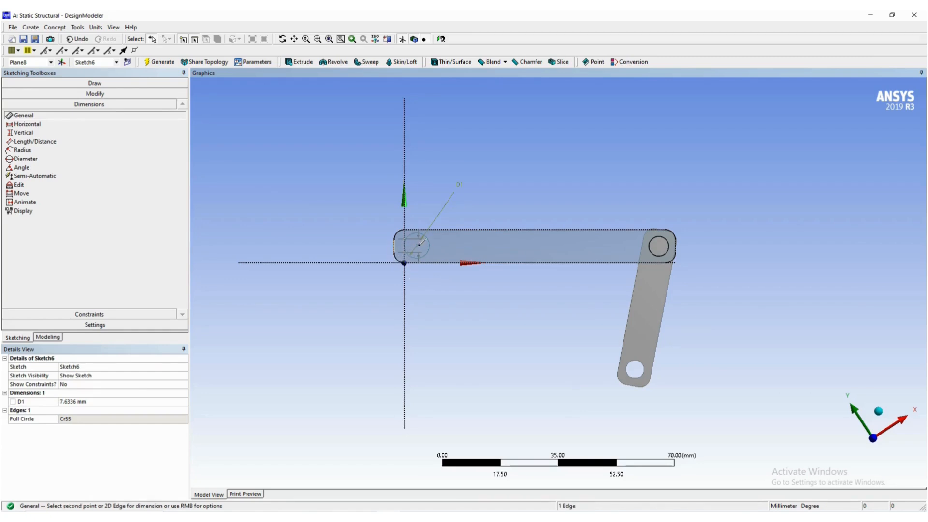
click(419, 248)
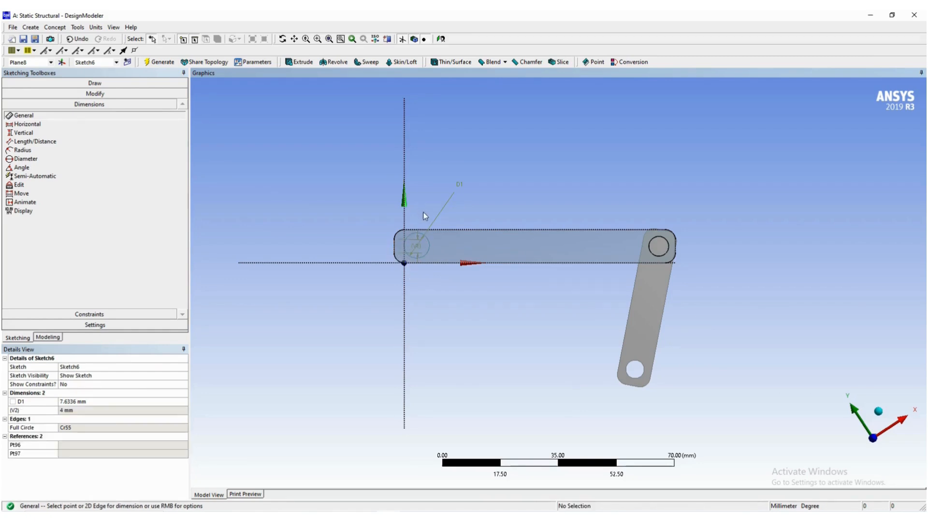
key(ctrl+z)
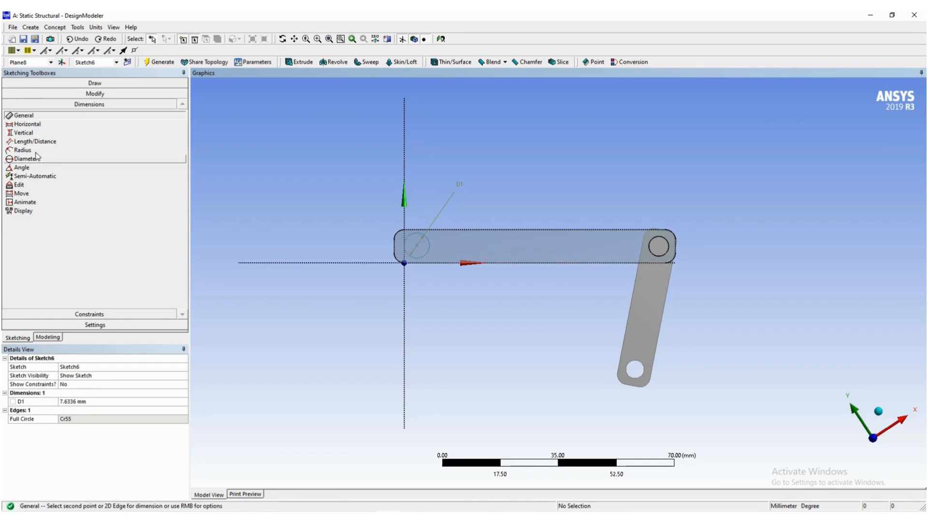
click(395, 246)
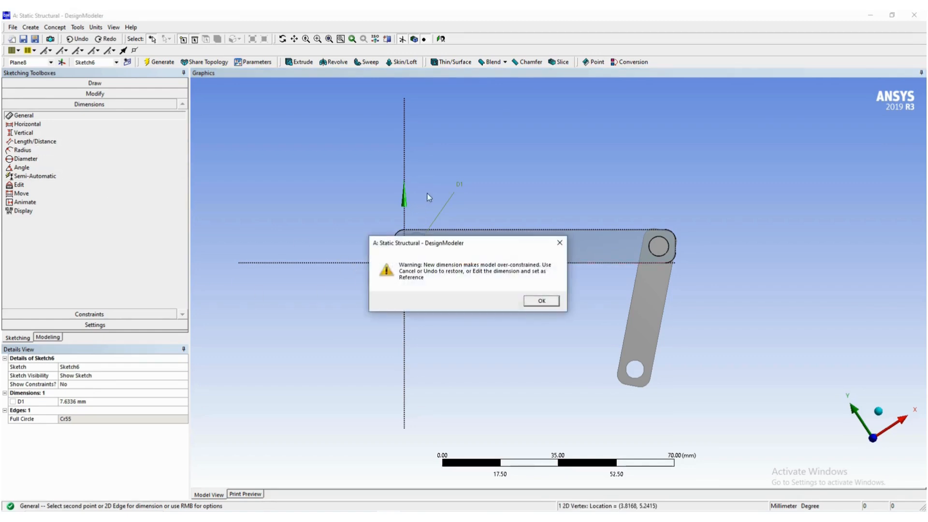
click(540, 301)
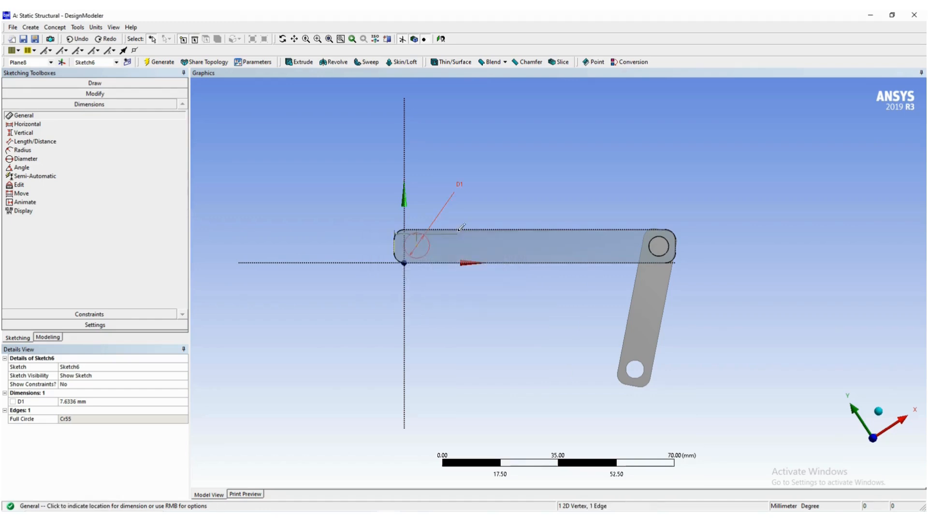
click(433, 198)
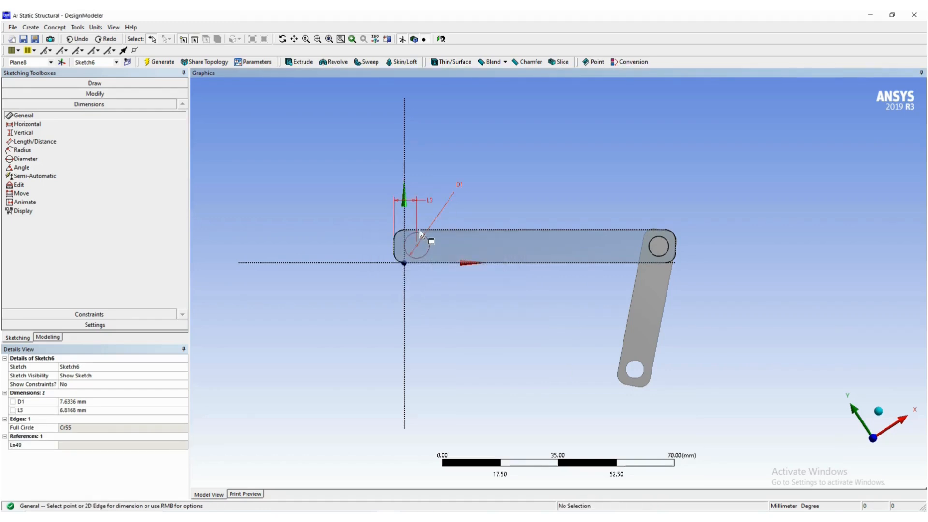
key(ctrl+z)
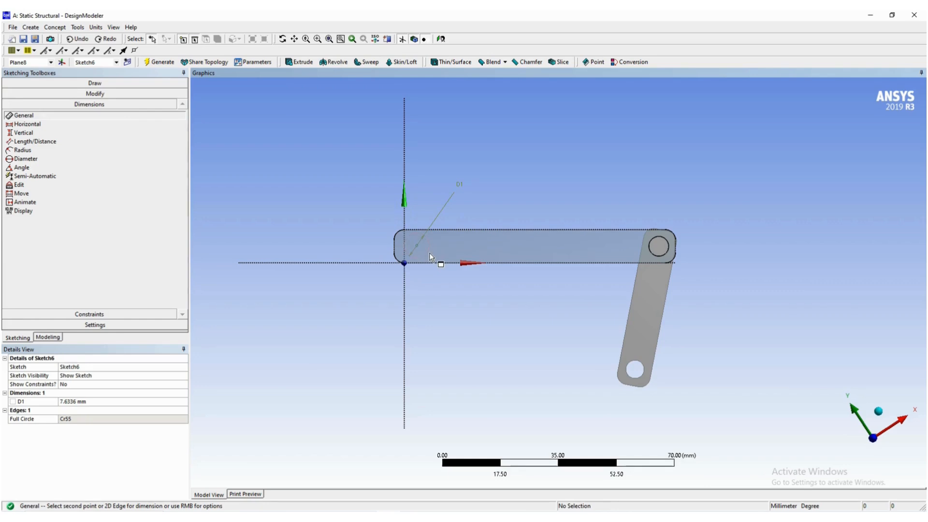
- Set the circle's diameter to 5 mm
click(99, 403)
text(5)
key(Return)
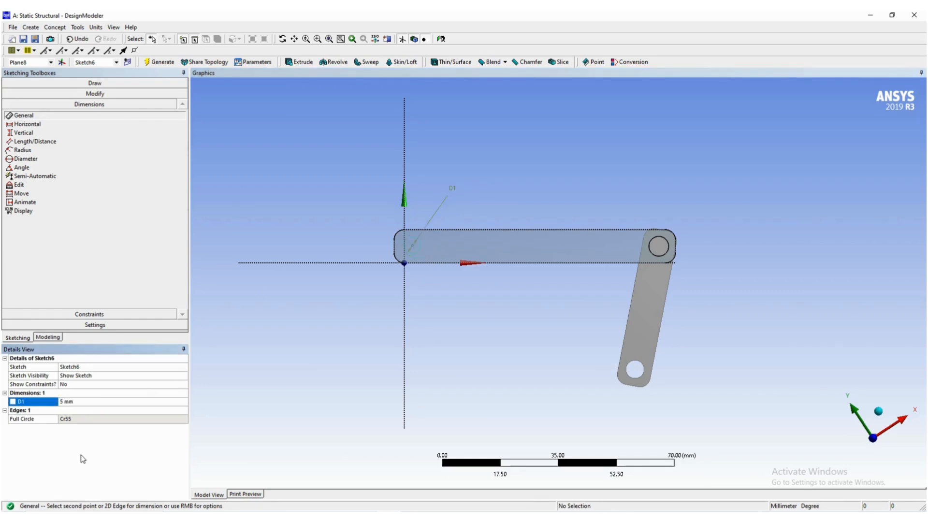
- Undo the circle's diameter value, its dimension and the circle itself
scroll(416, 259, up, 1)
scroll(413, 247, up, 1)
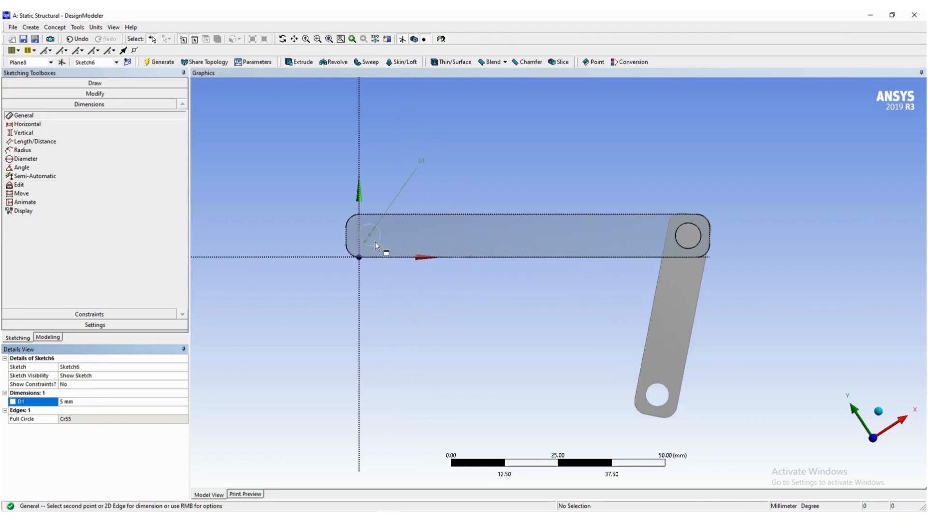
key(ctrl+z)
key(ctrl+z)
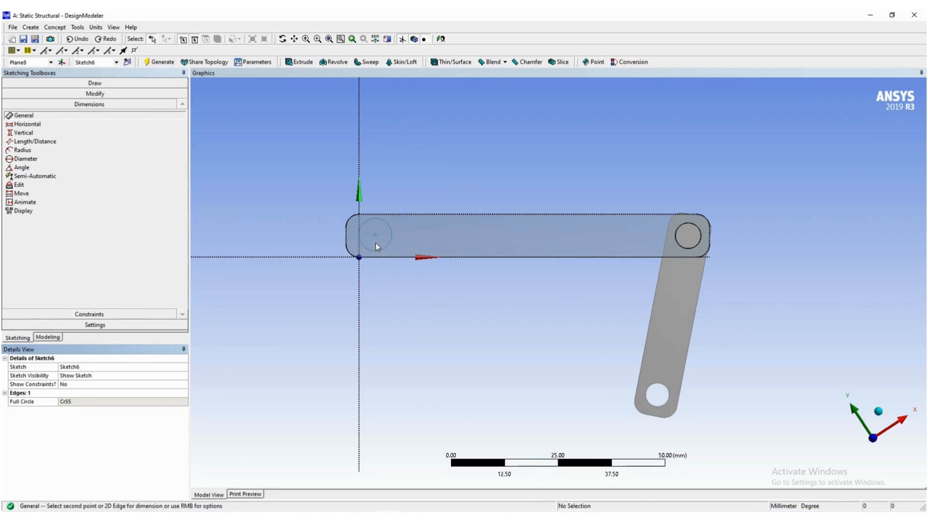
key(ctrl+z)
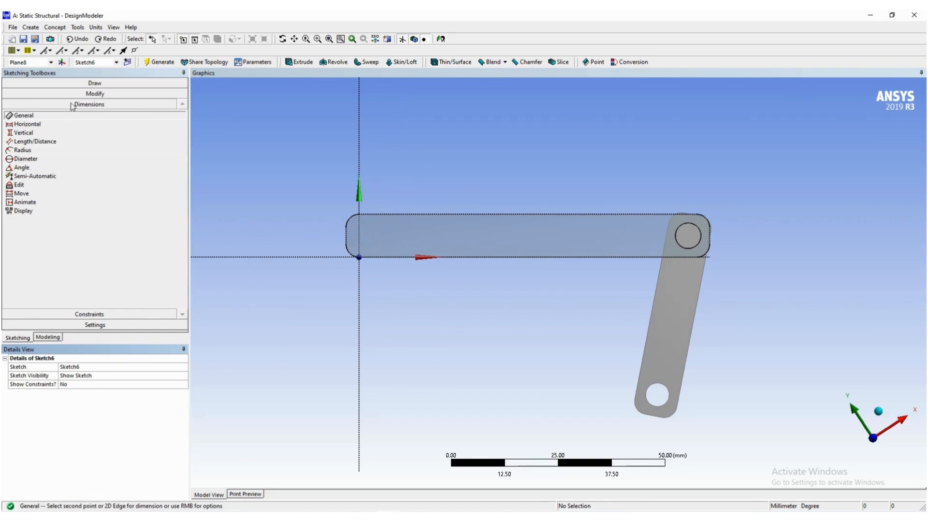
- Sketch a new circle about 5.7 mm in diameter inside the second link's free end, clear of the axes
click(75, 83)
click(32, 165)
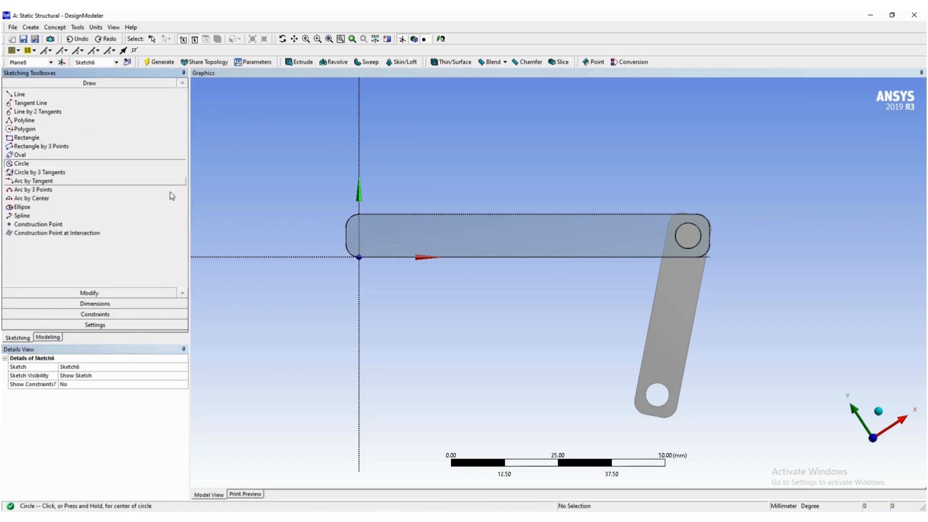
click(386, 228)
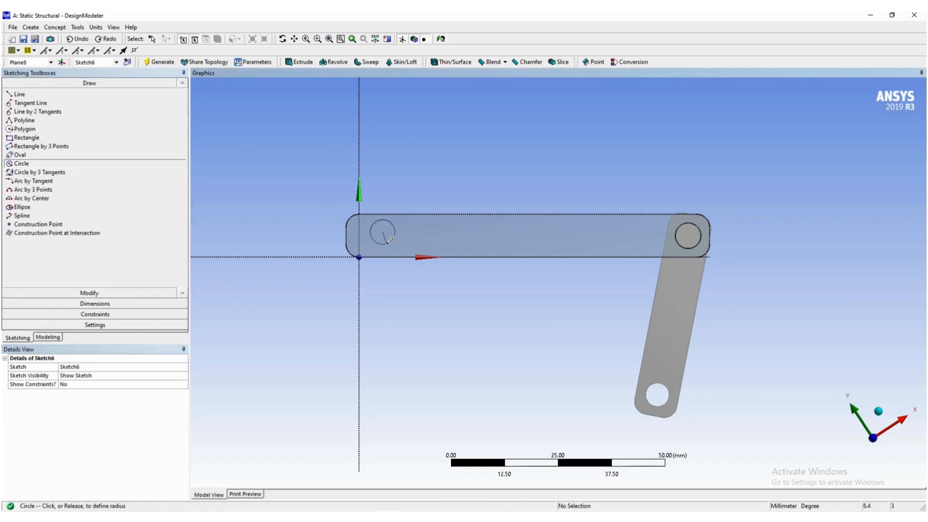
click(398, 229)
scroll(270, 252, up, 1)
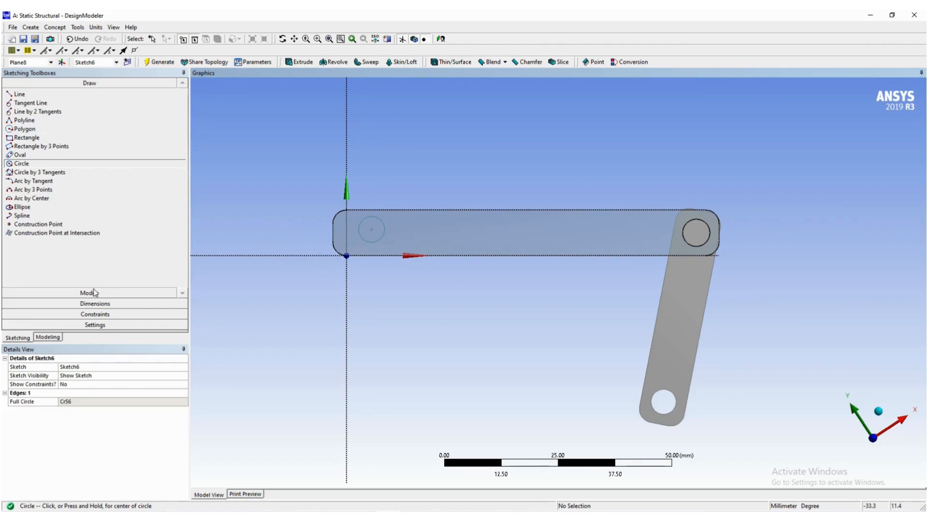
- Dimension the distance from the link's short free-end edge to the circle's centre and set it to 5 mm
click(93, 303)
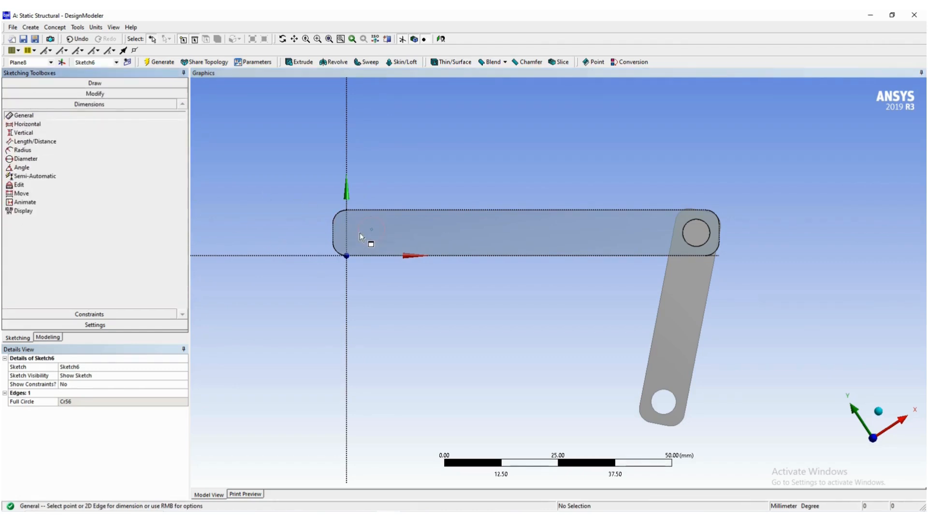
click(332, 234)
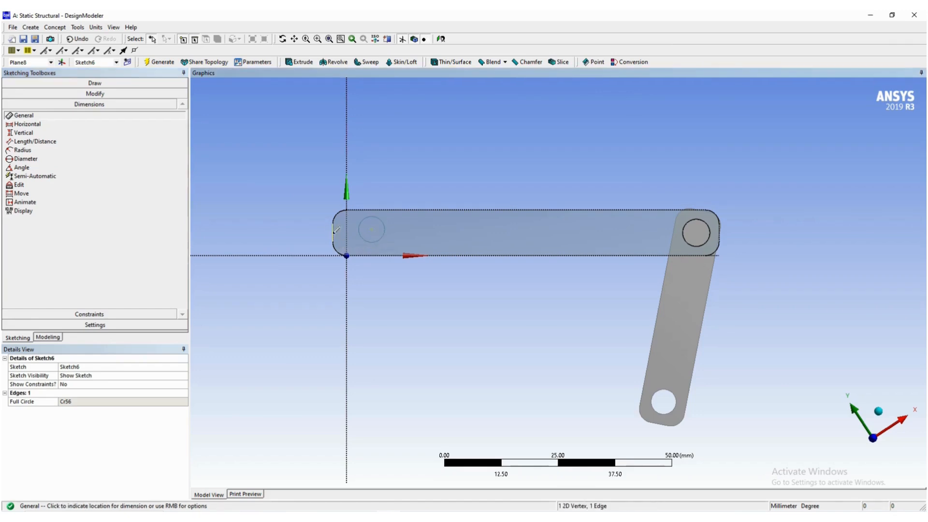
click(378, 173)
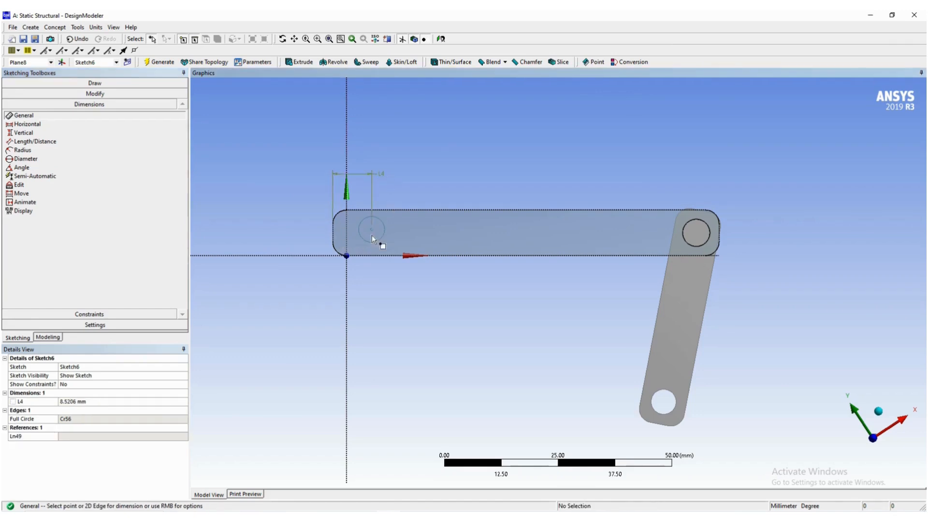
click(105, 401)
text(5)
key(Return)
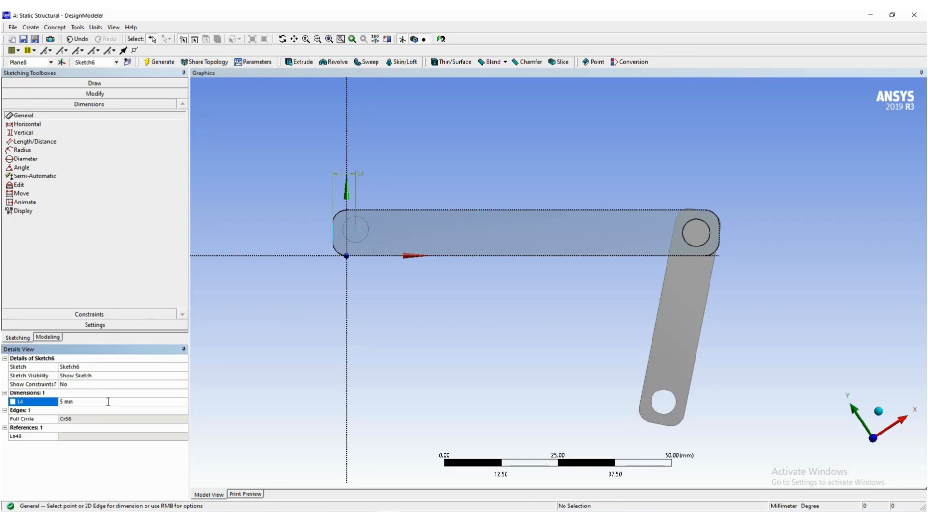
- Dimension the circle's diameter and set it to 5 mm
click(367, 224)
click(416, 162)
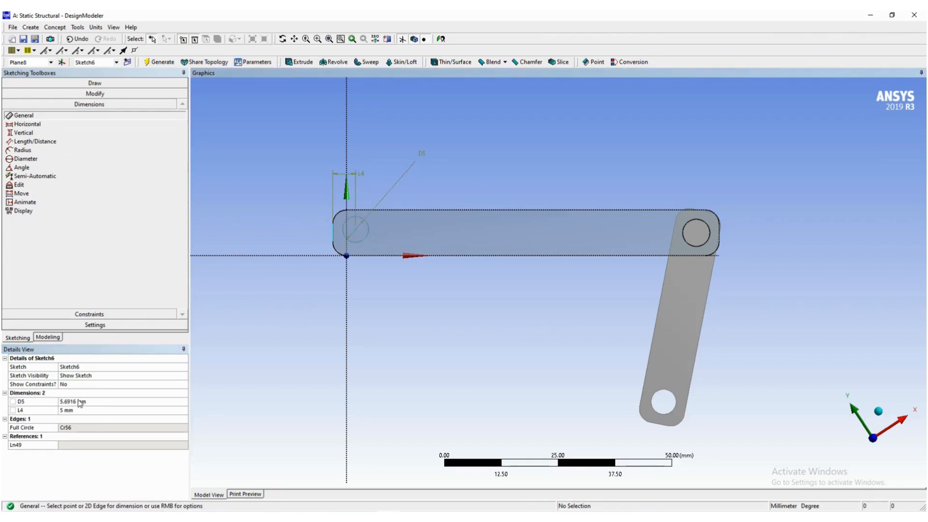
click(80, 402)
text(5)
key(Return)
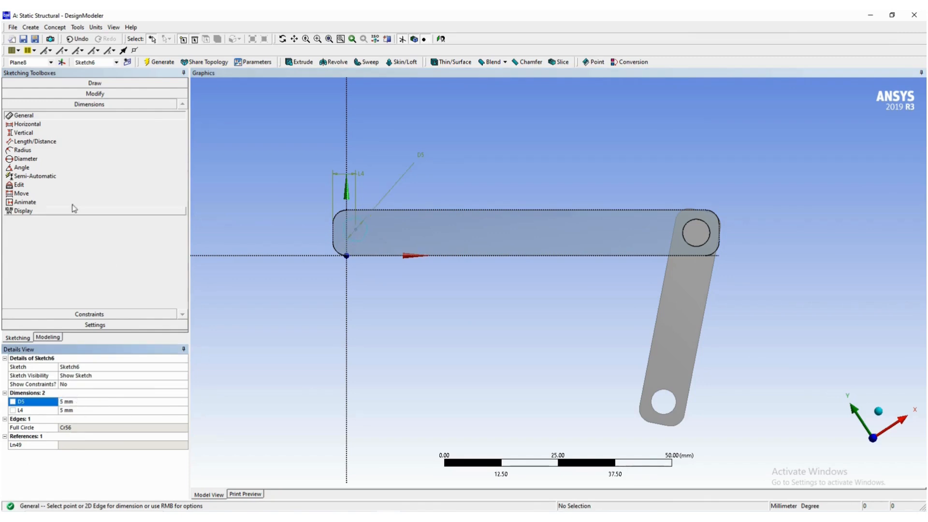
click(385, 210)
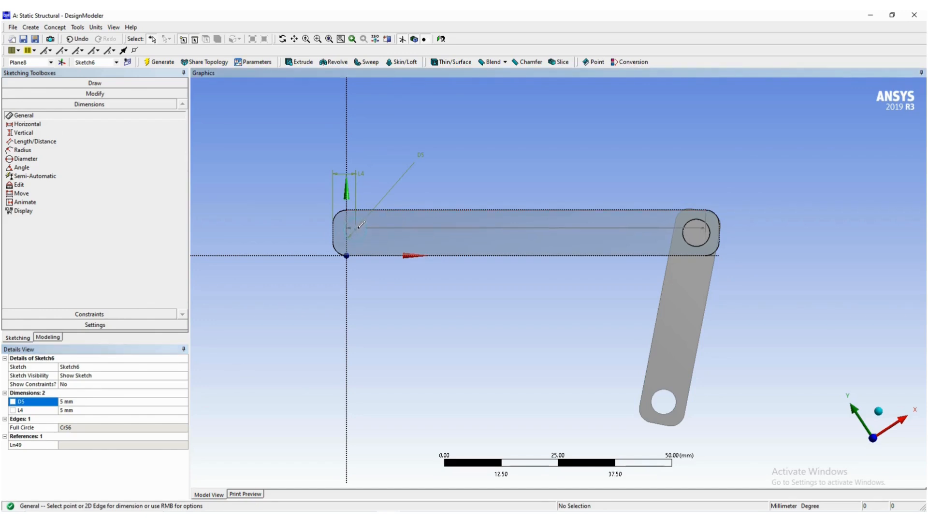
key(Escape)
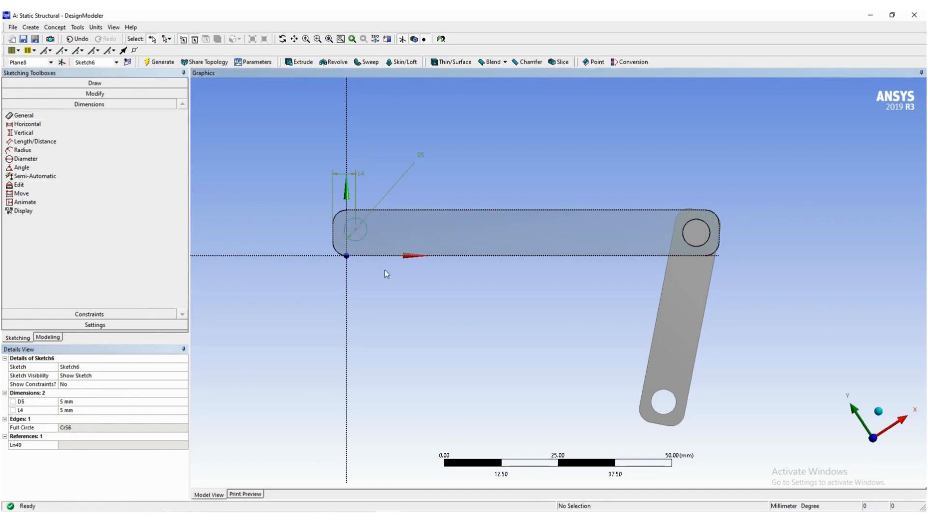
click(390, 211)
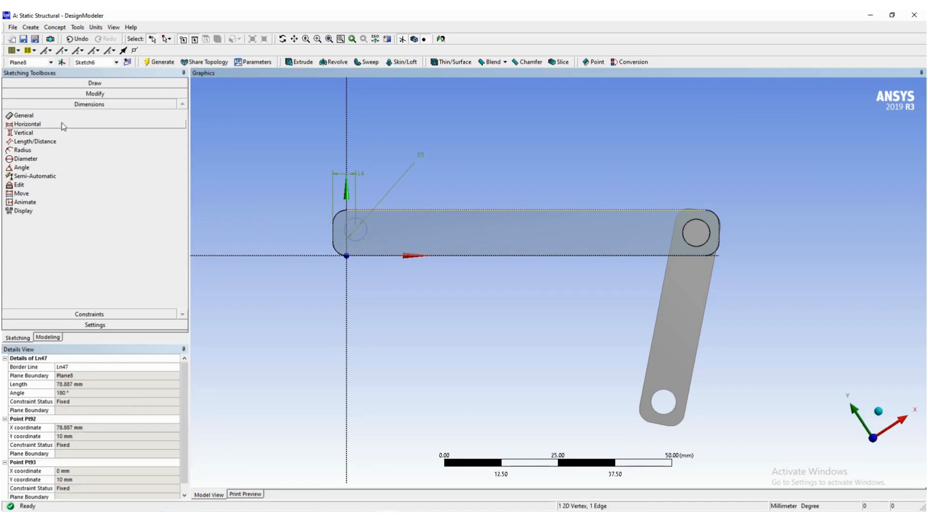
- Dimension the distance from the circle's centre to the link's upper long edge and set it to 5 mm
click(23, 115)
click(356, 229)
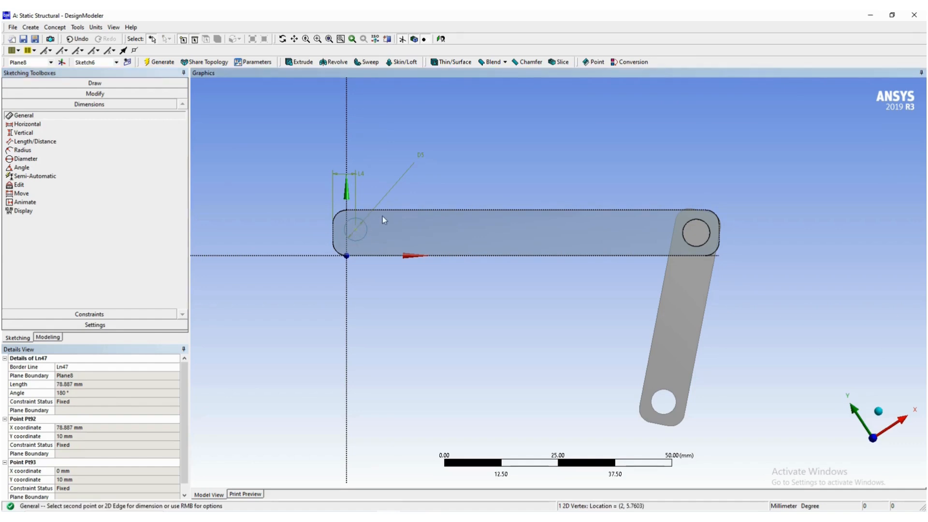
click(389, 211)
click(442, 190)
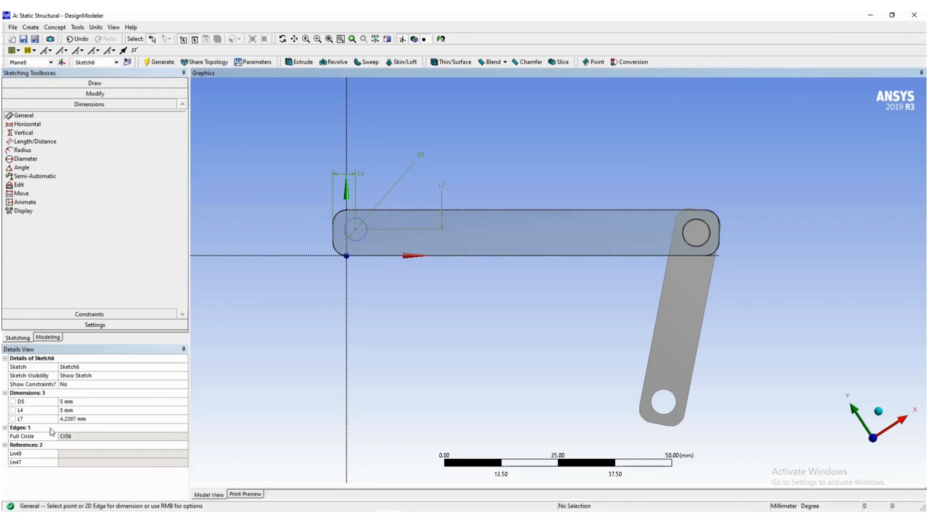
click(80, 419)
text(5)
key(Return)
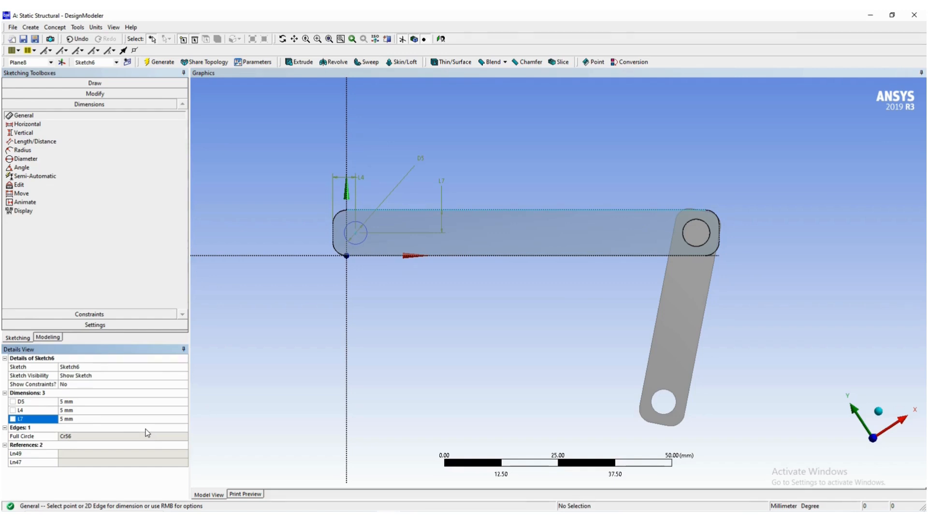
- Switch to the Word guide, examine the pages on dimensioning and extruding the pin circle, and return to DesignModeler
key(alt+Tab)
scroll(178, 446, down, 2)
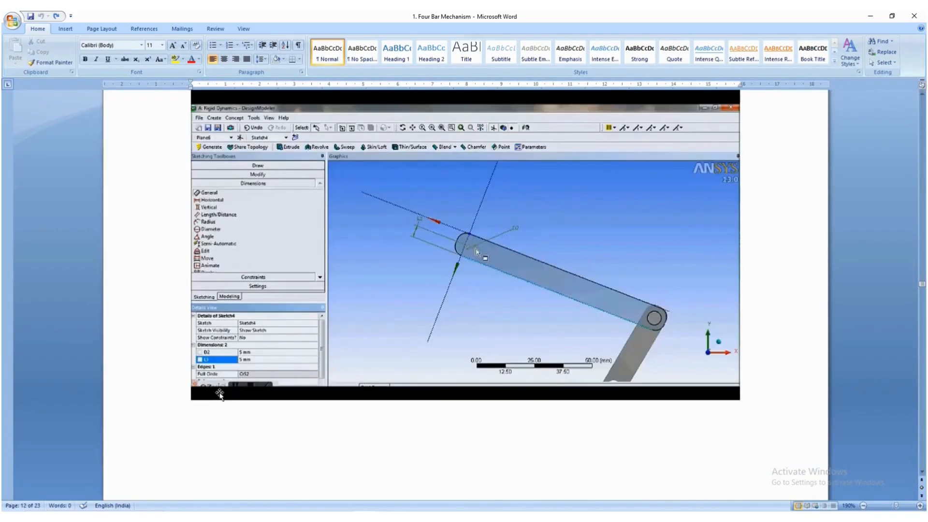
scroll(262, 375, down, 14)
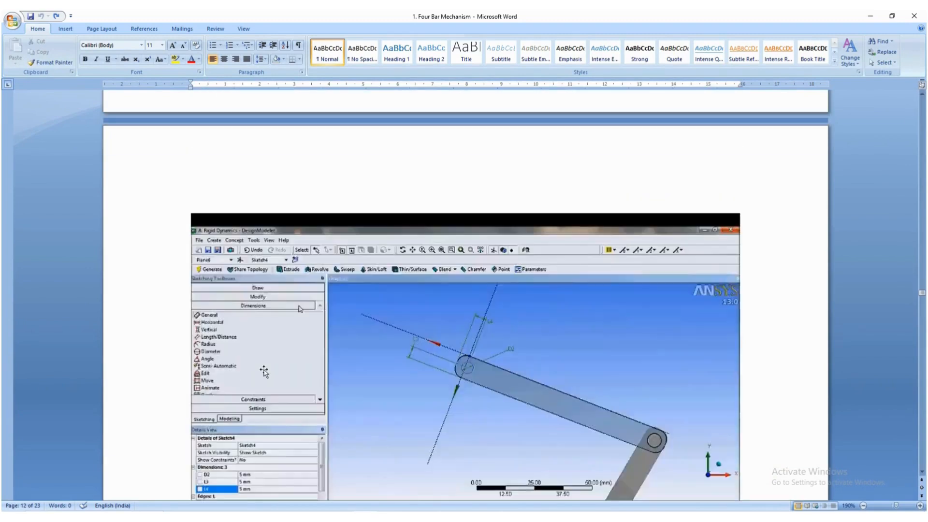
scroll(264, 371, down, 7)
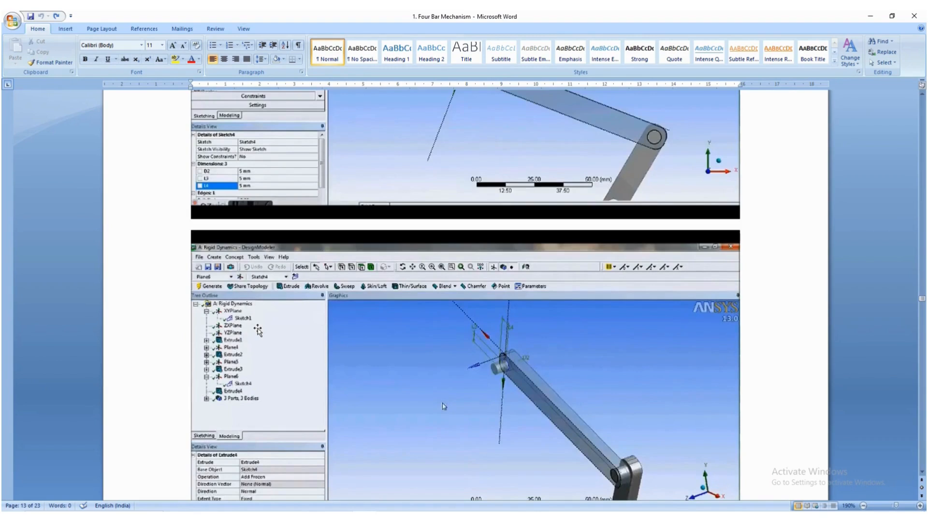
scroll(258, 330, down, 2)
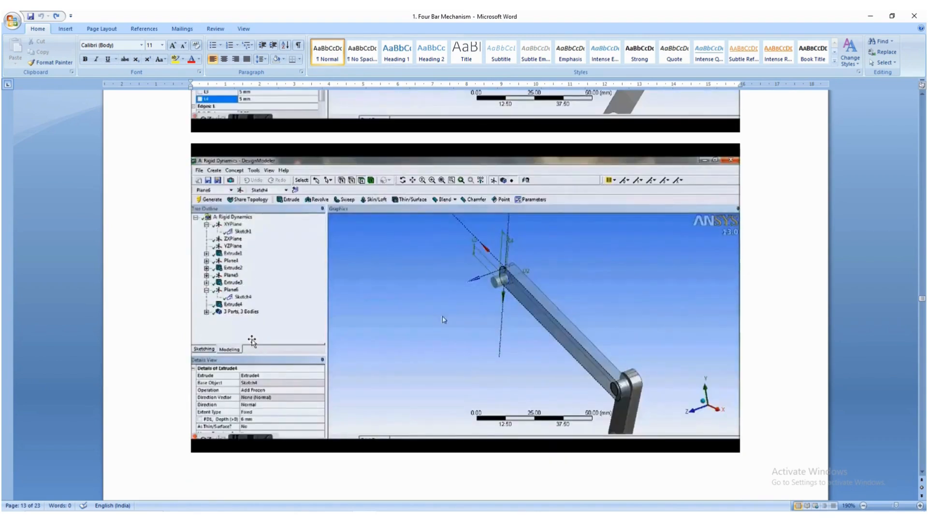
key(alt+Tab)
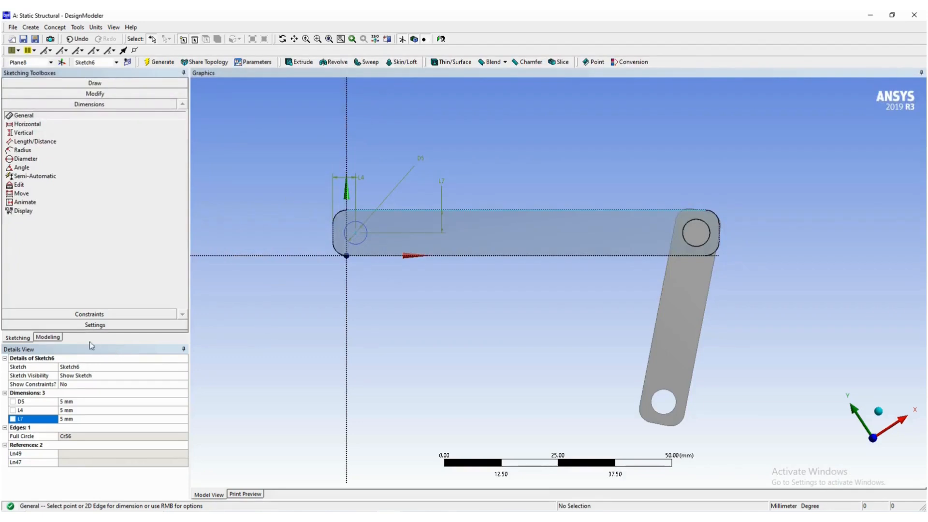
- Extrude the circle sketch on the second link's free end 6 mm in the normal direction with Add Material
click(47, 338)
right_click(511, 140)
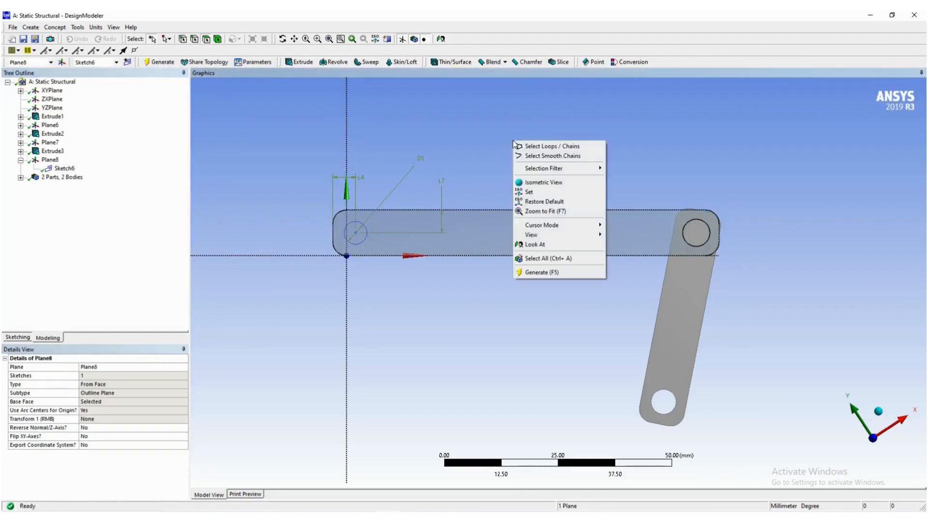
click(529, 179)
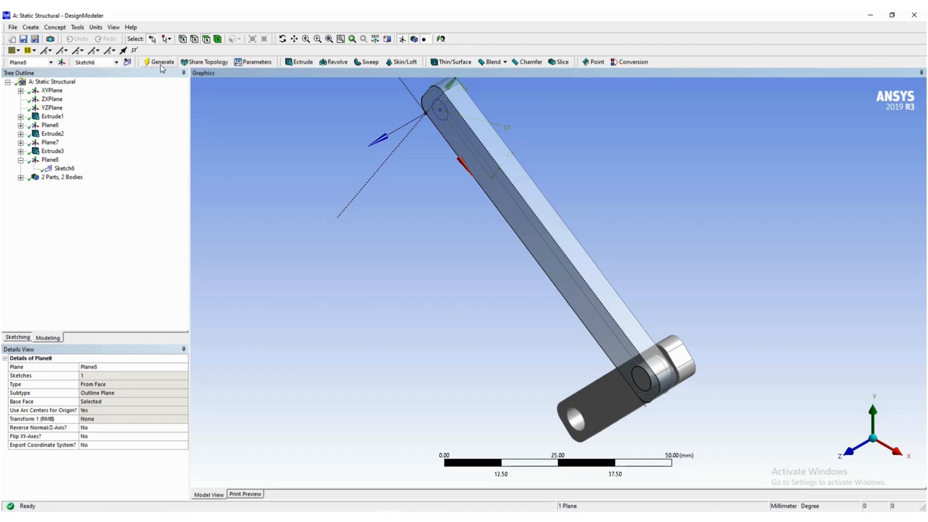
click(295, 62)
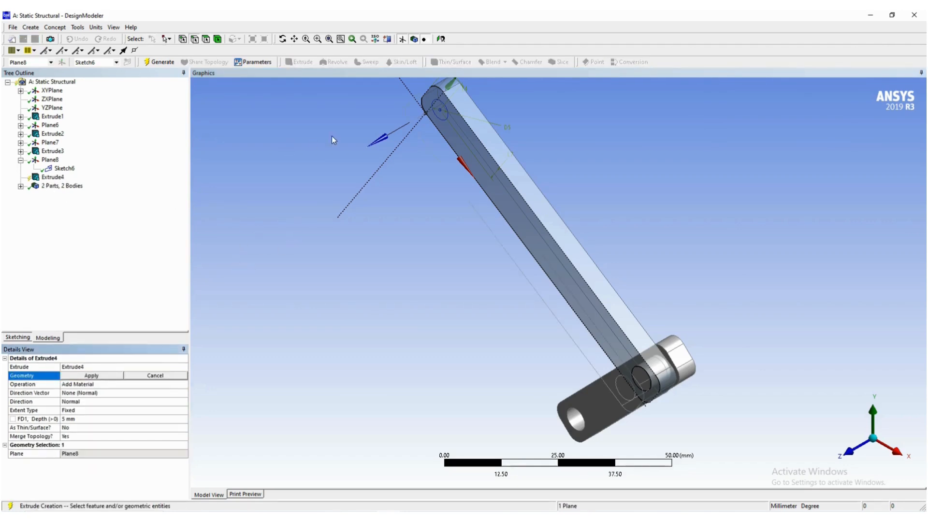
click(443, 117)
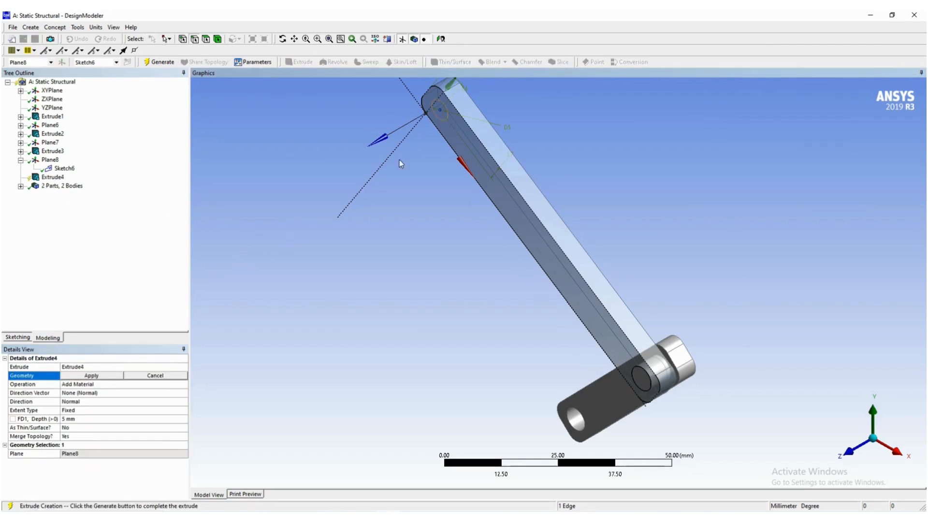
click(106, 377)
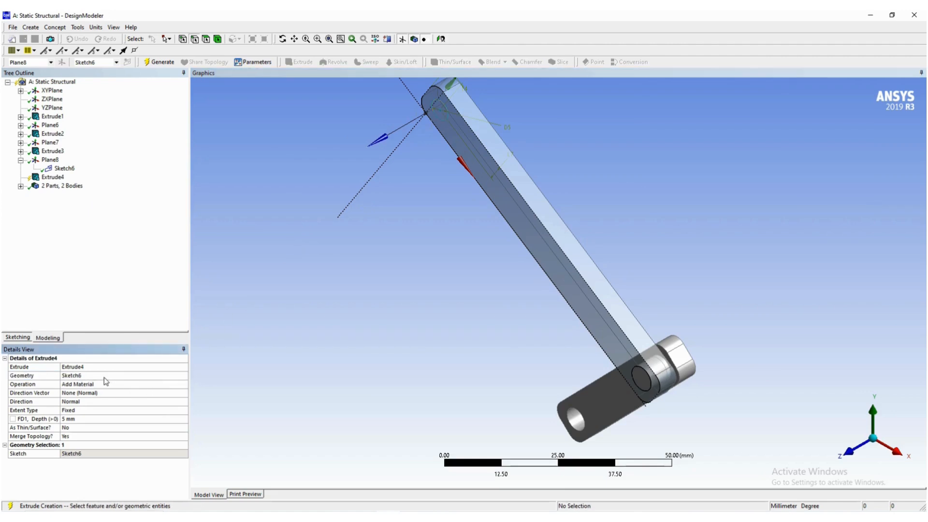
click(98, 419)
key(Return)
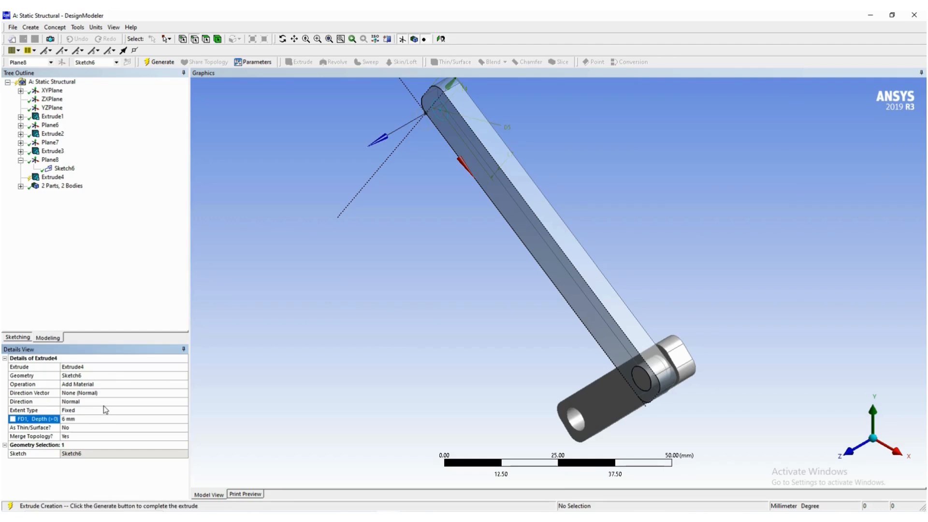
click(159, 63)
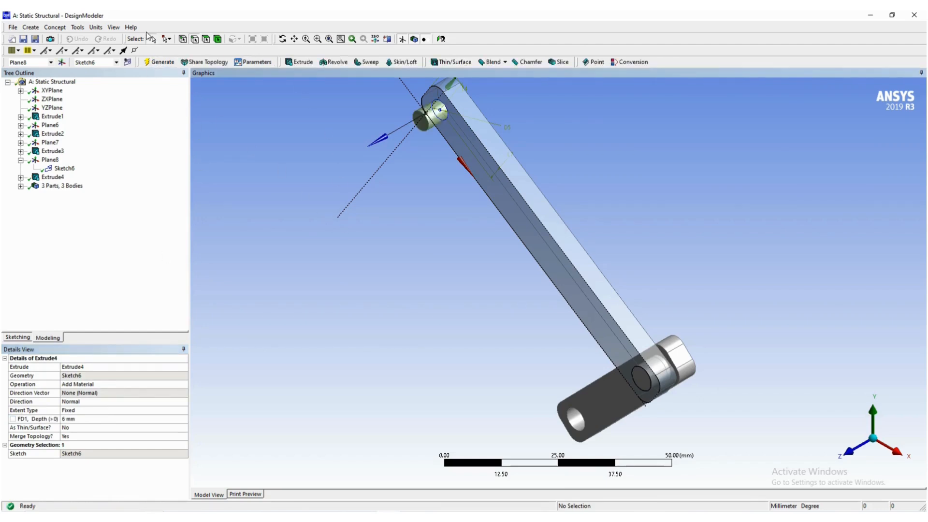
- Turn off frozen body transparency and expand the list of bodies in the model tree
click(114, 27)
click(130, 83)
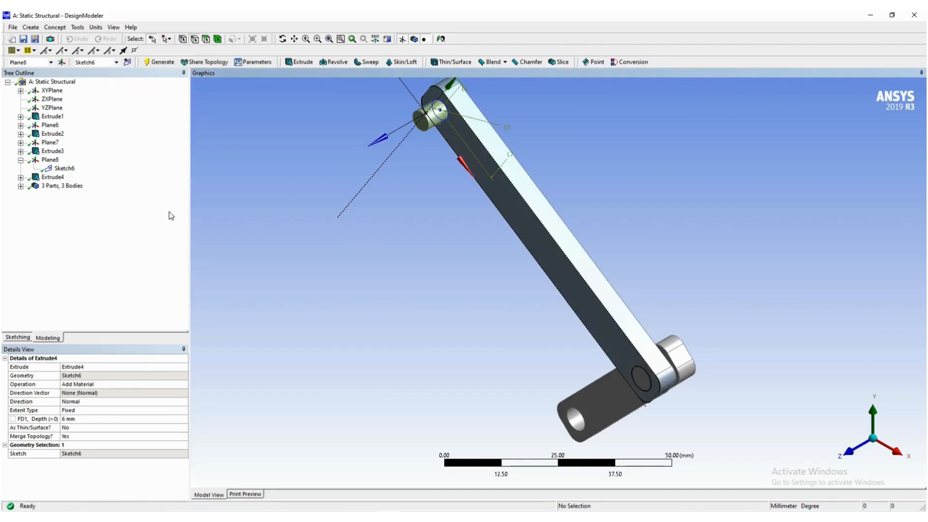
click(21, 186)
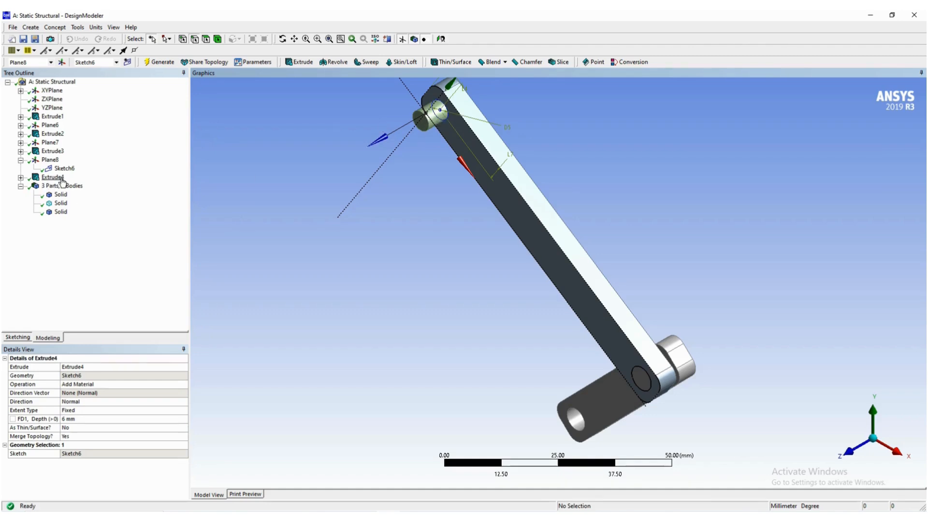
- Create a Boolean with the Unite operation that joins the second link and its new pin, and generate it
click(35, 28)
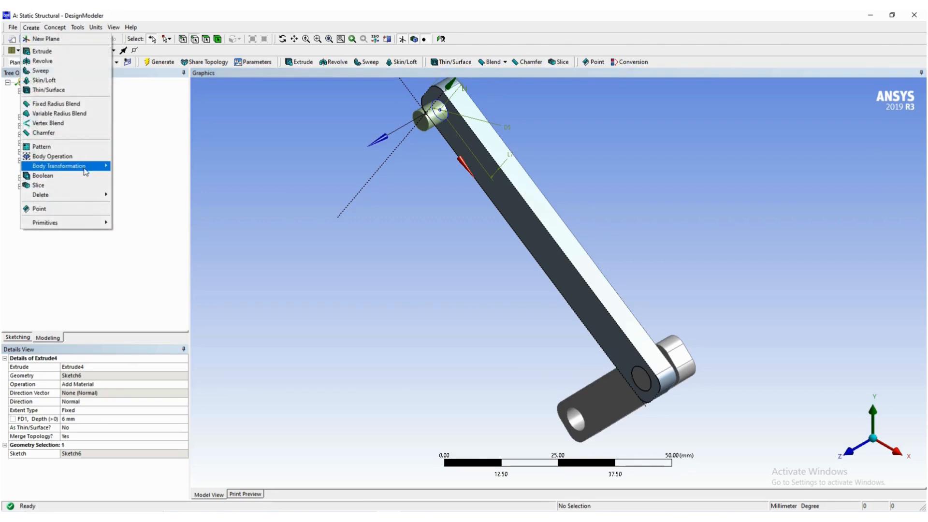
mouse_move(76, 168)
key(Up)
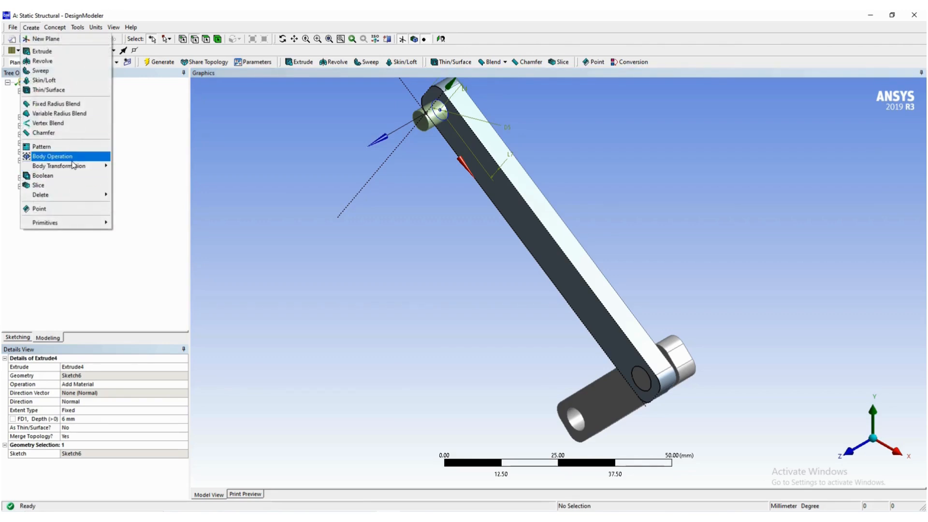
click(67, 176)
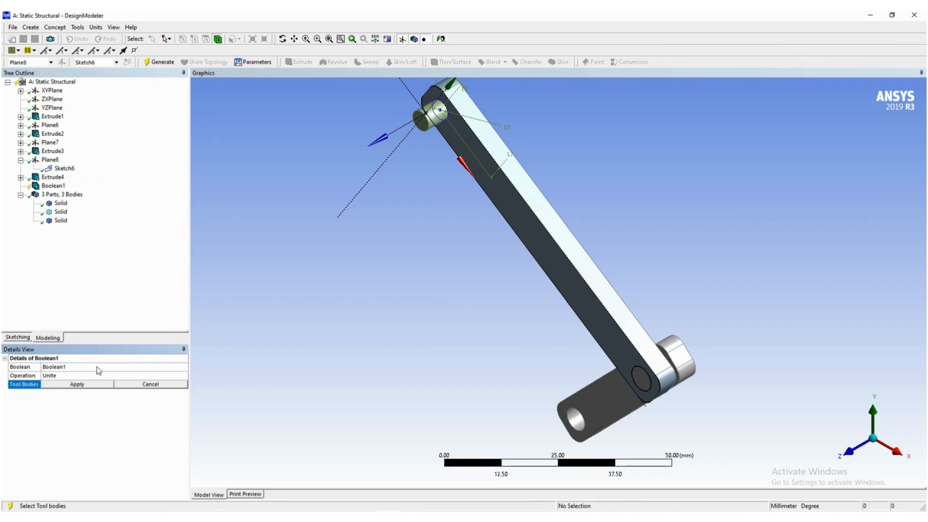
click(432, 118)
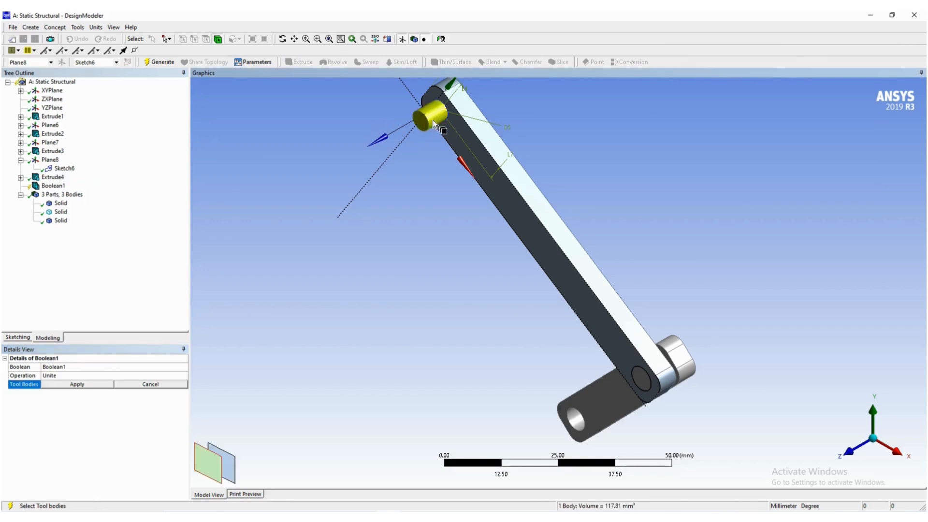
click(497, 187)
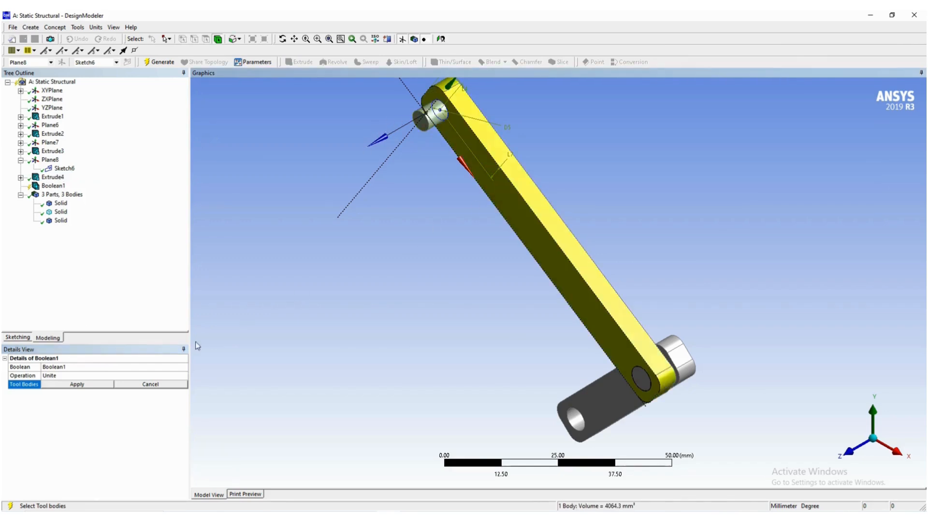
click(76, 385)
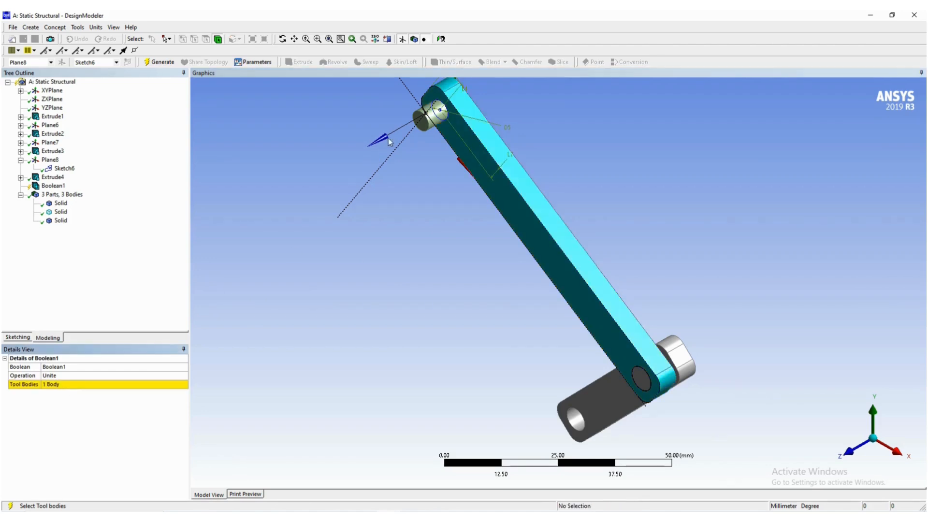
click(429, 113)
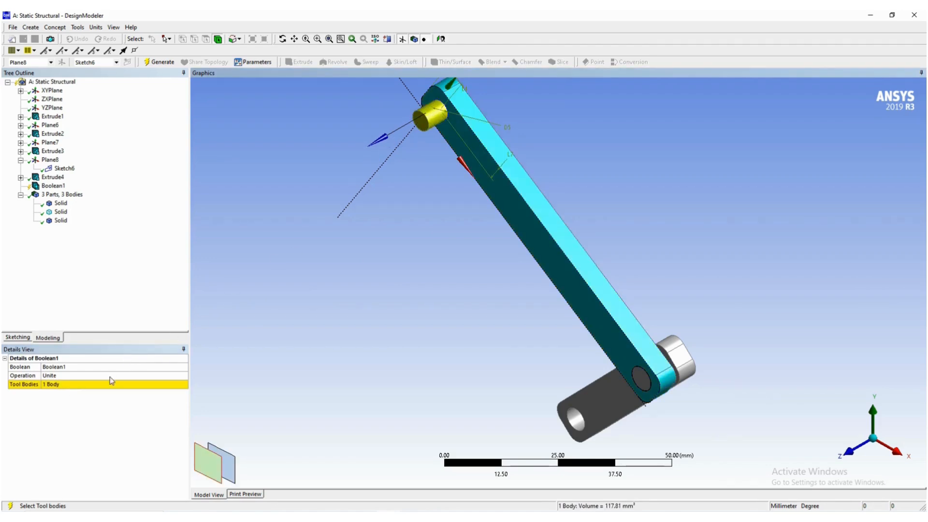
click(93, 386)
click(82, 387)
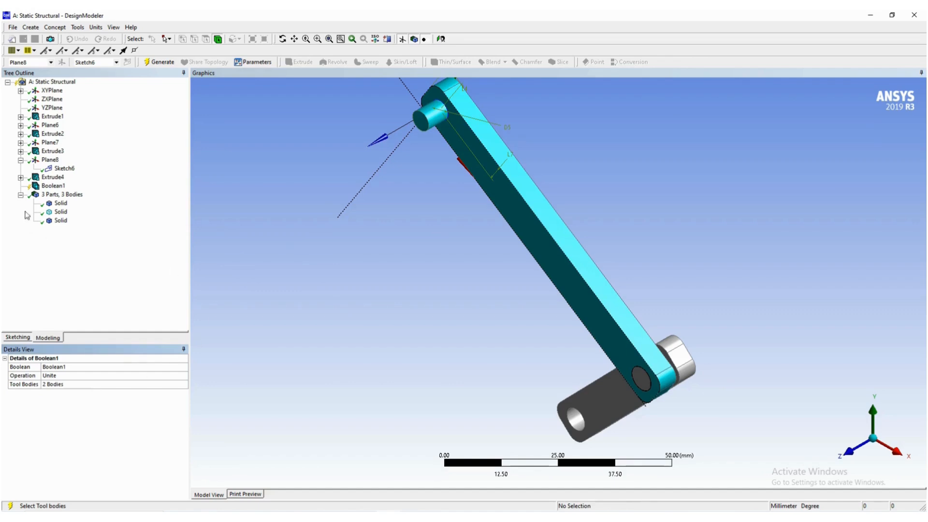
click(159, 62)
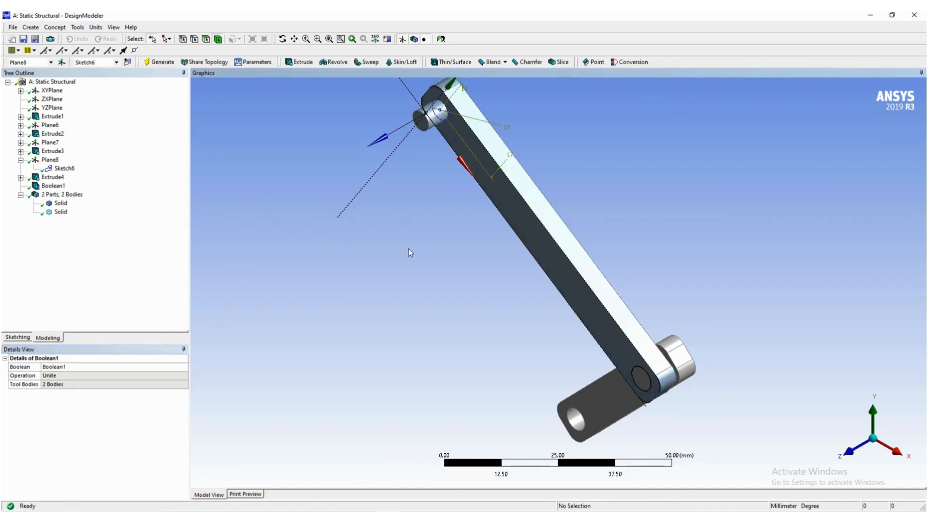
- Hide the pin circle's sketch (Sketch6) and collapse its plane in the model tree
click(64, 169)
right_click(58, 170)
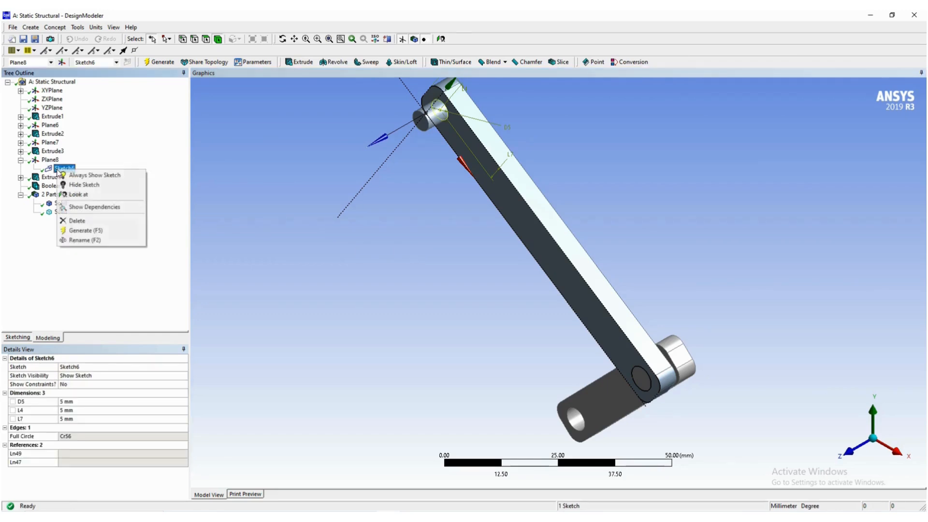
click(75, 185)
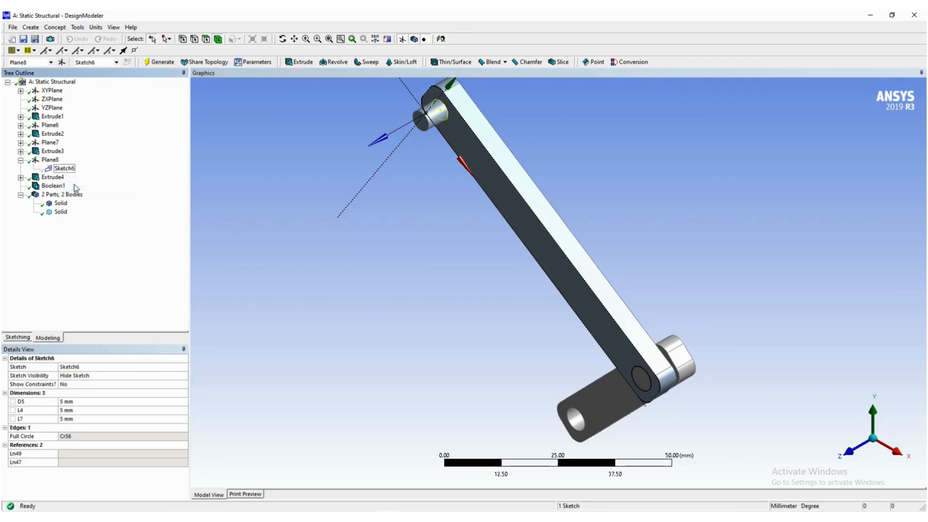
click(22, 161)
click(321, 233)
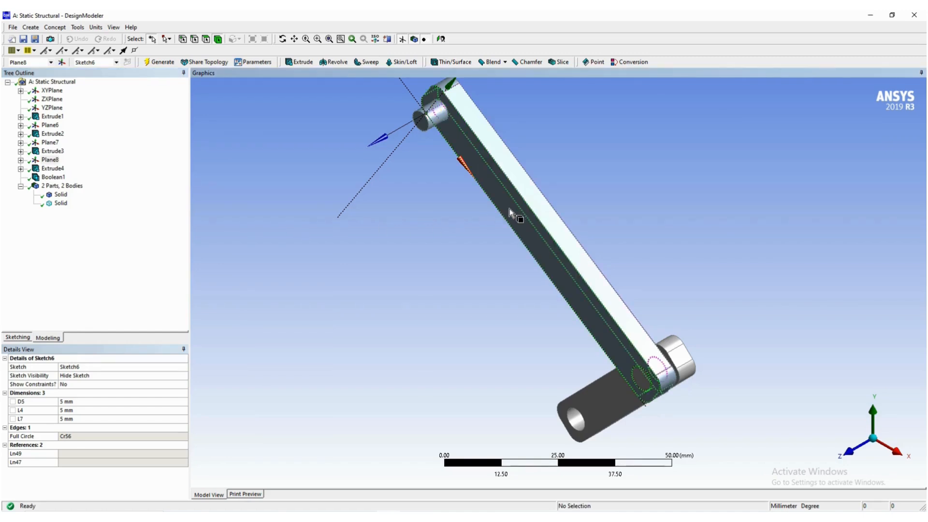
click(114, 28)
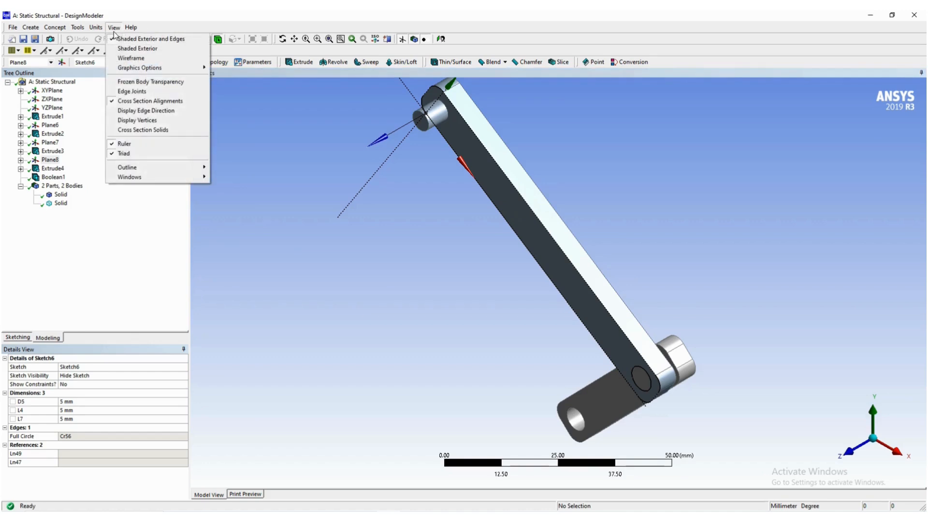
click(318, 233)
- Switch to the Word guide, examine the pages on the pin's face plane and the next link's sketch, and return to DesignModeler
key(alt+Tab)
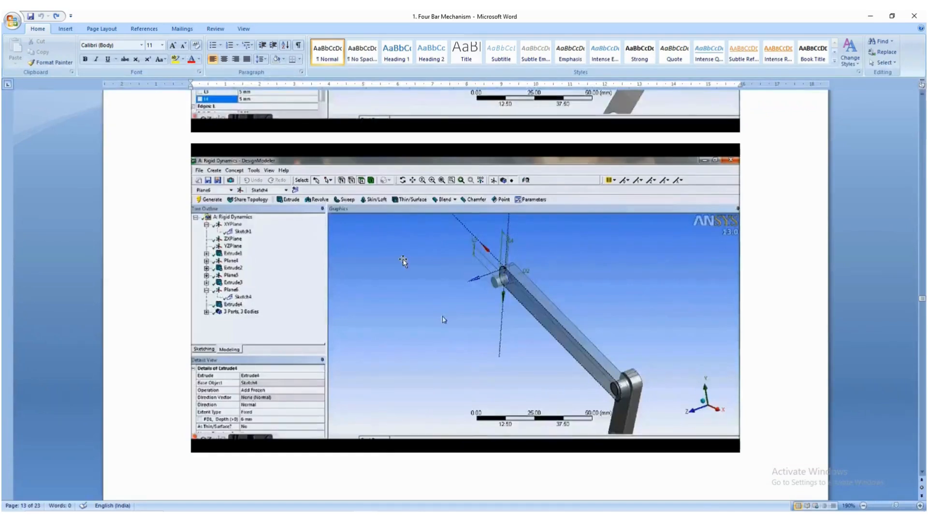
scroll(443, 305, down, 15)
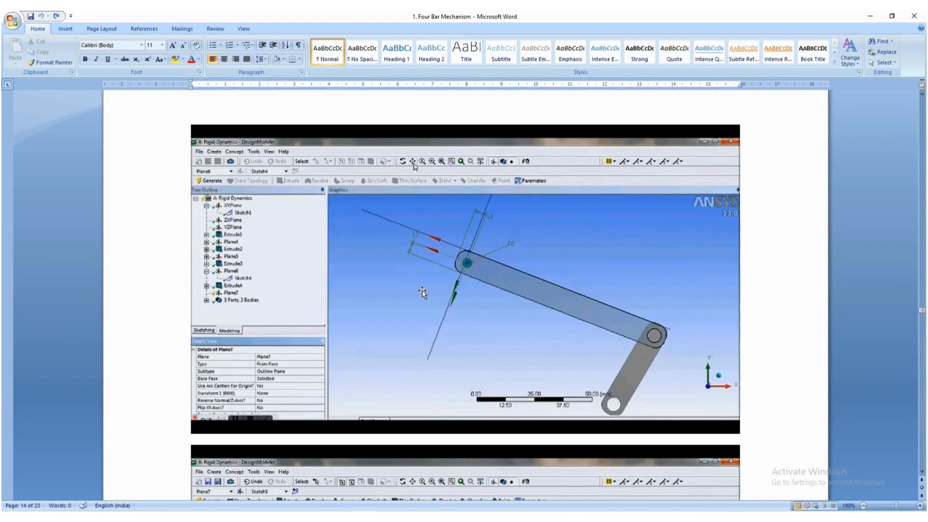
scroll(422, 292, down, 1)
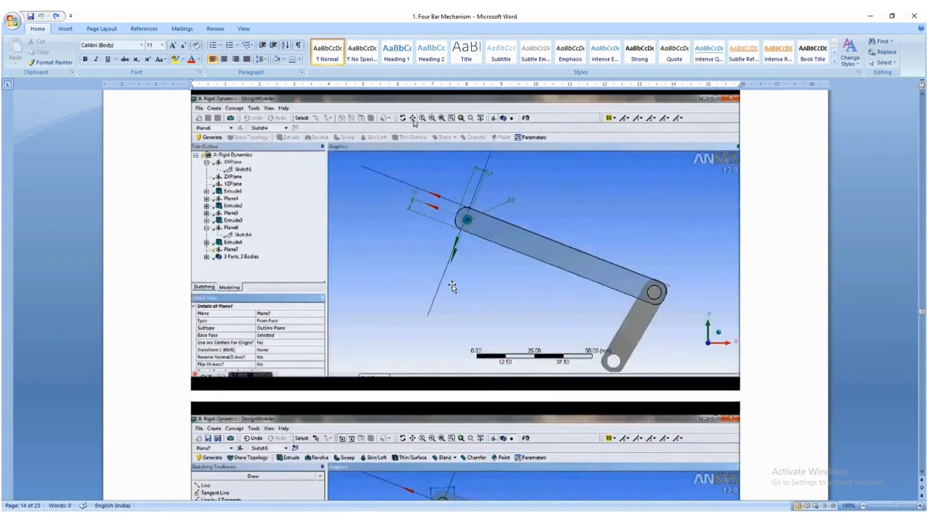
scroll(457, 284, down, 5)
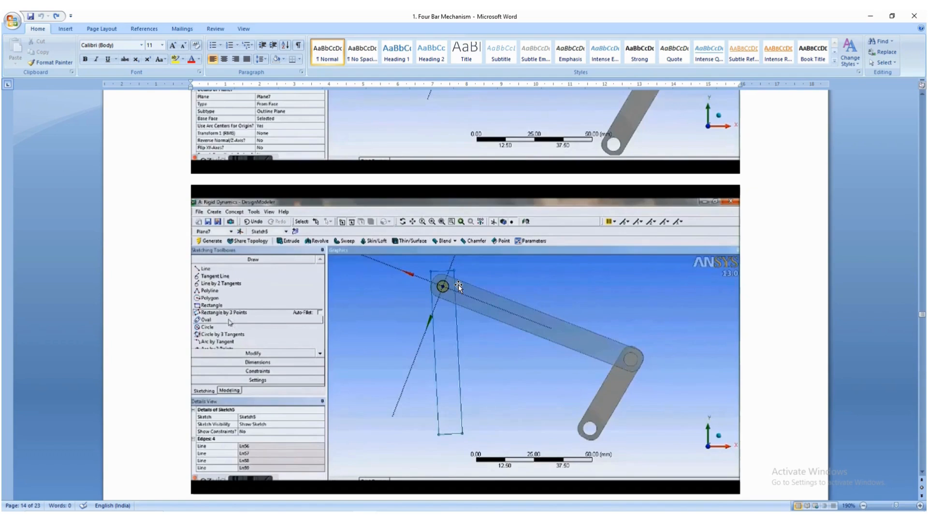
key(alt+Tab)
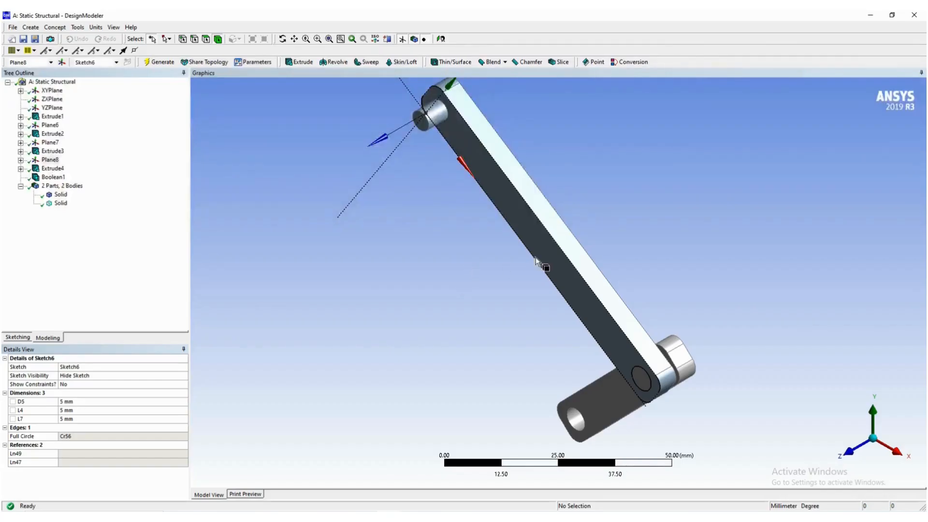
- Collapse the body list, start a new plane, and set its type to From Face
click(21, 186)
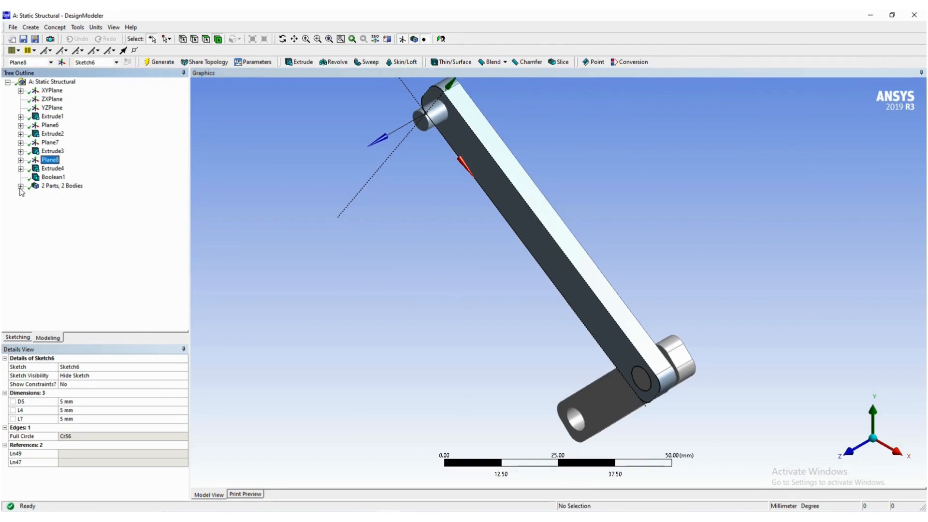
click(62, 62)
scroll(399, 110, up, 3)
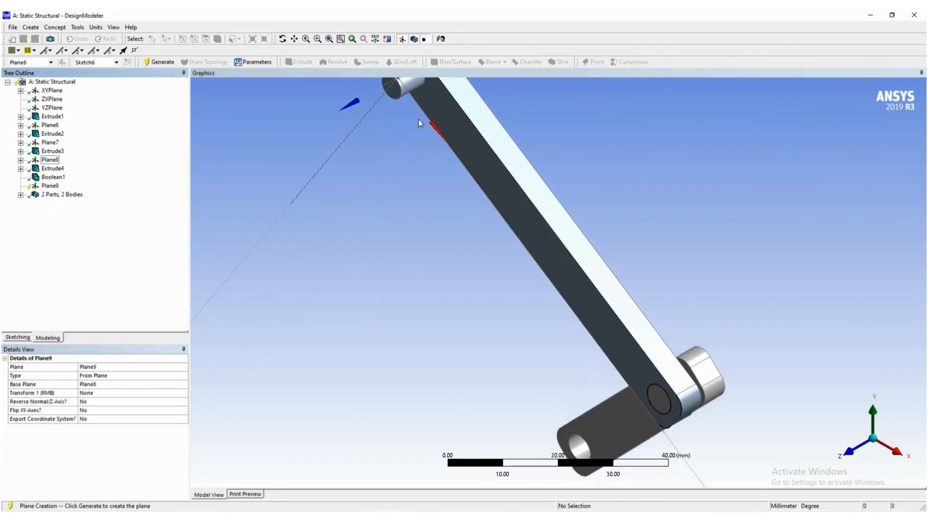
click(410, 126)
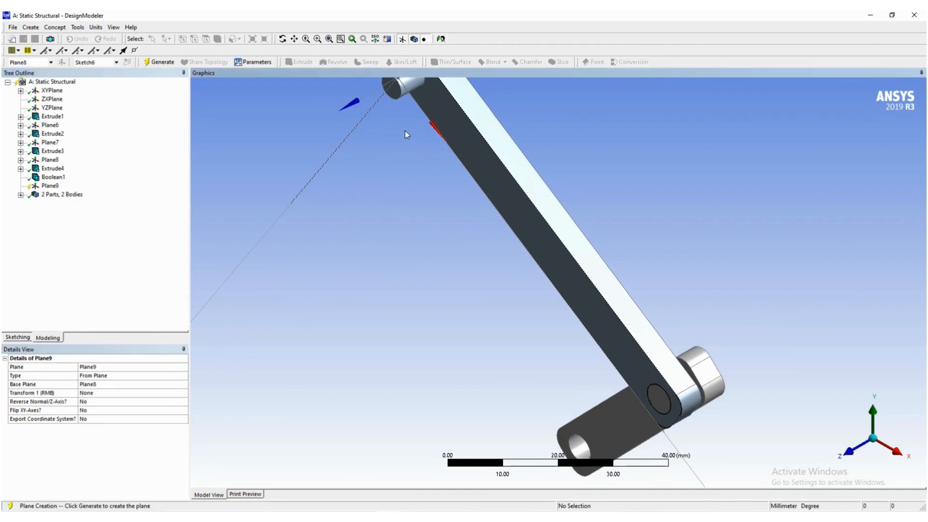
scroll(405, 131, down, 4)
drag(423, 160, 441, 202)
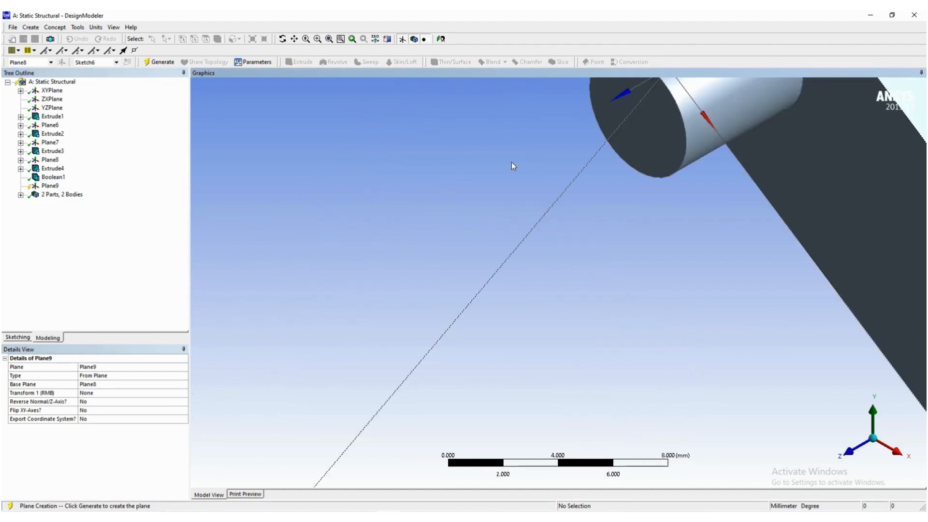
click(127, 377)
click(184, 375)
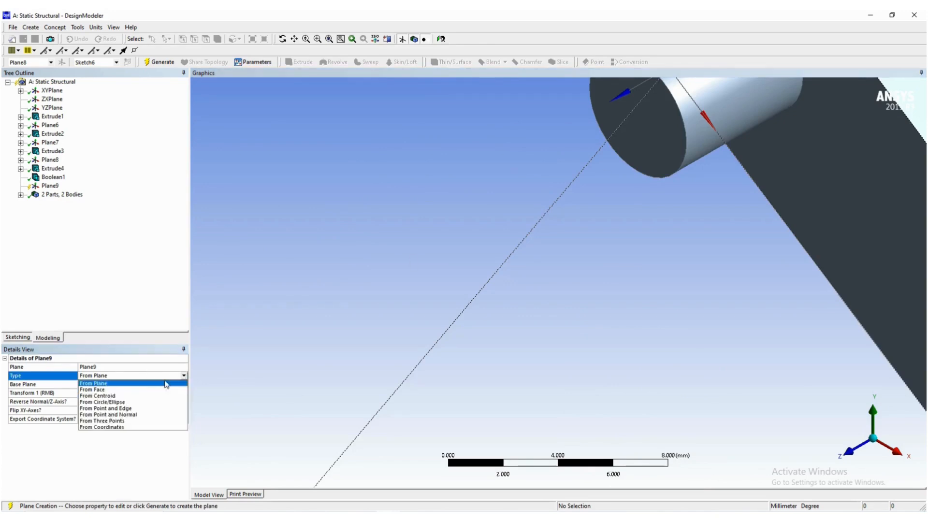
click(115, 390)
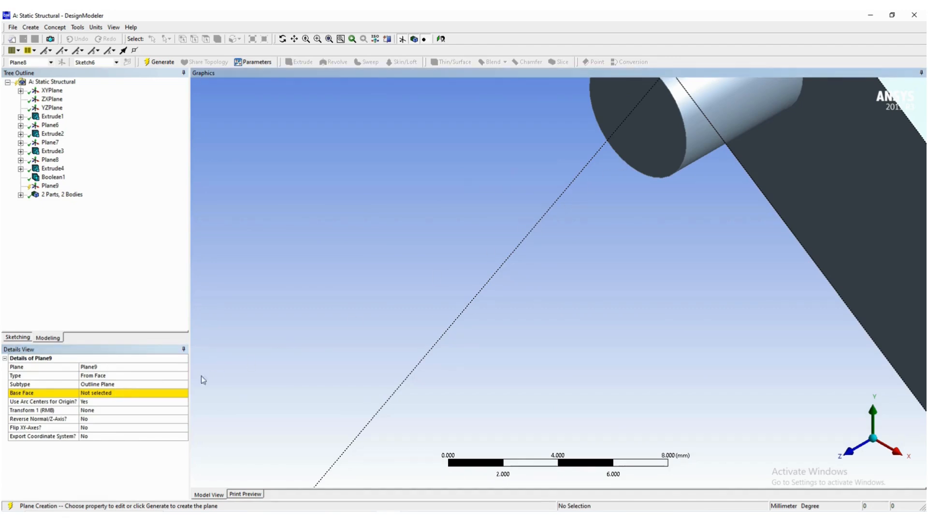
- Use the flat end face of the second link's pin as the plane's base face and generate the plane
click(120, 390)
click(672, 147)
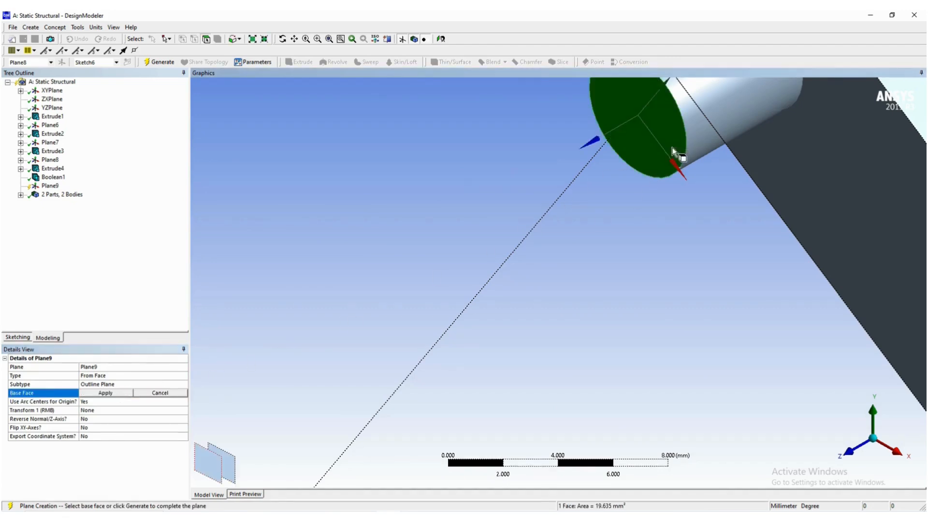
click(114, 395)
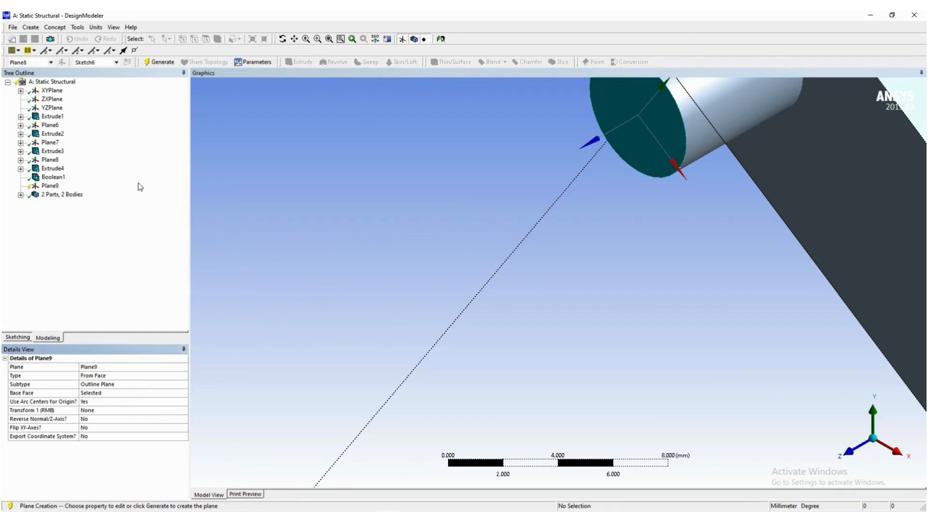
click(159, 62)
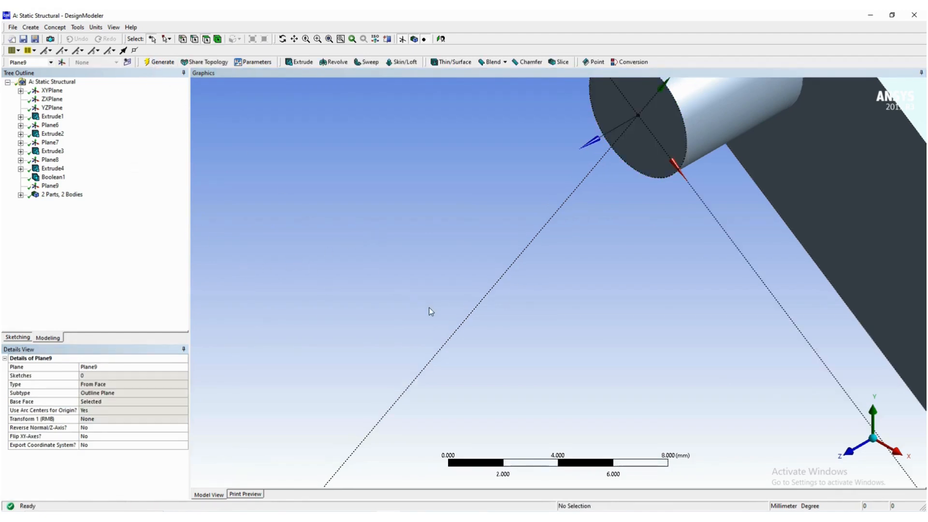
- Look straight at Plane9 and sketch a long, nearly vertical three-point rectangle about 13.5 mm wide, running down from around the pin
scroll(448, 309, down, 4)
scroll(448, 306, down, 2)
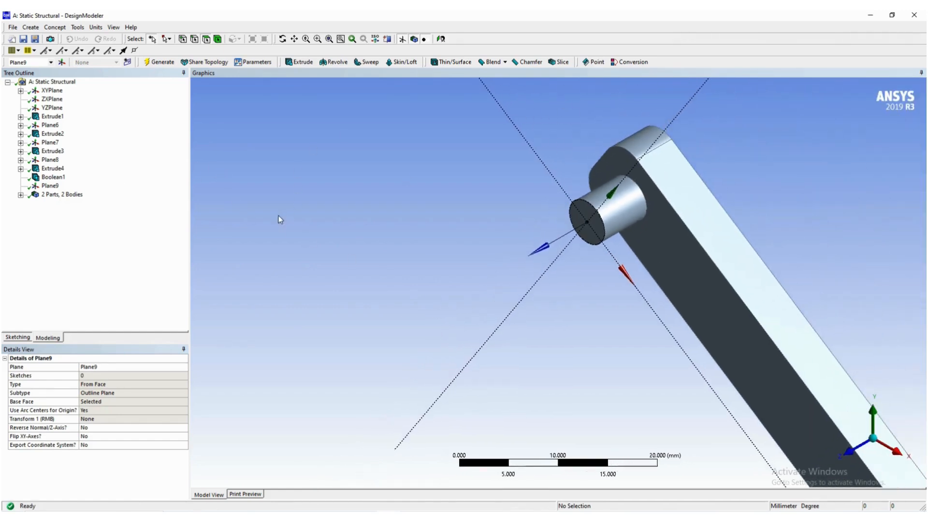
click(53, 186)
right_click(55, 187)
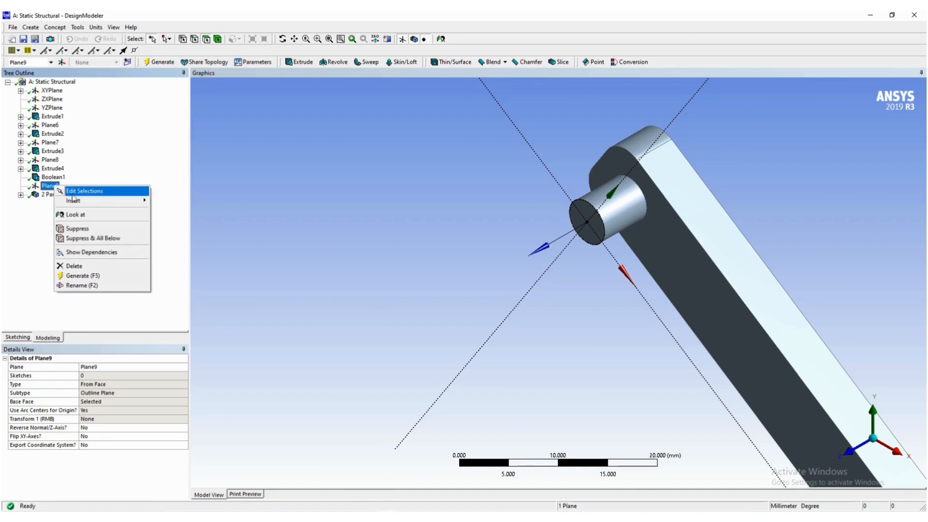
click(77, 215)
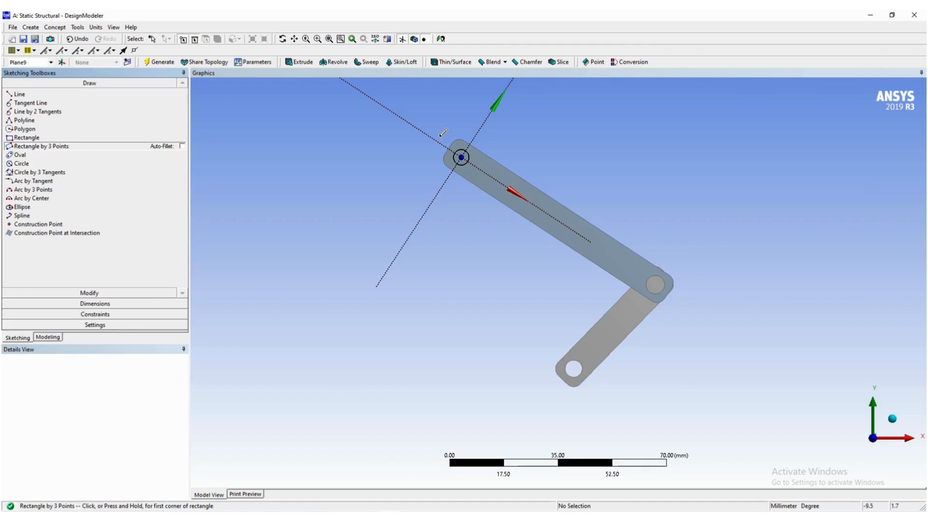
click(440, 136)
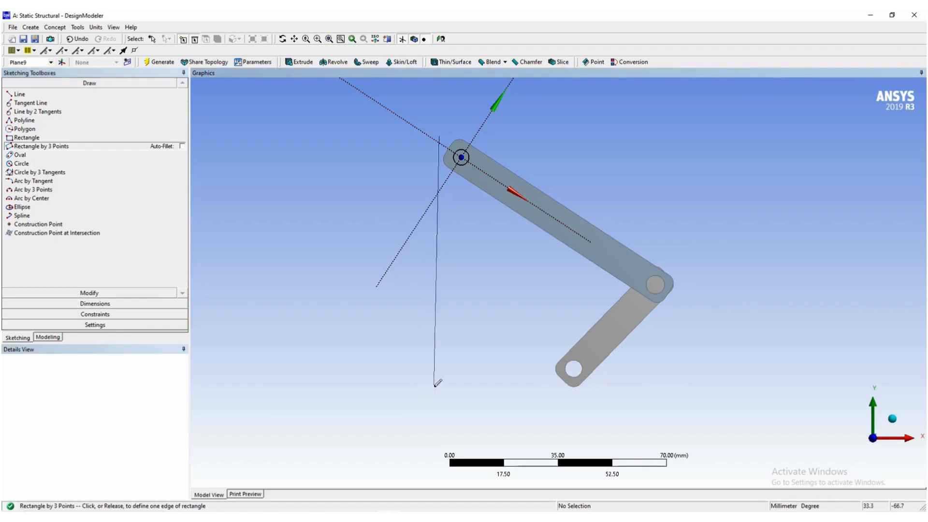
click(435, 389)
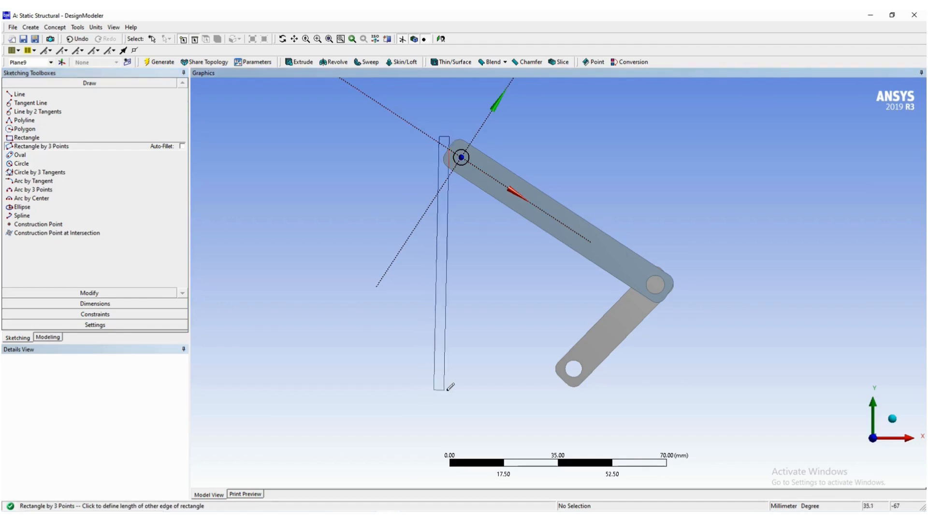
click(477, 387)
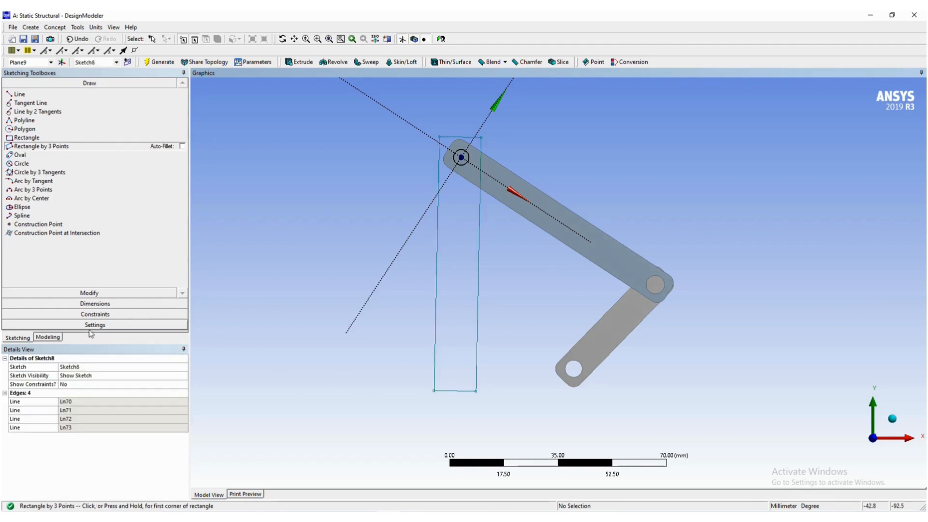
- Set the new rectangle sketch (Sketch8) to always show and activate XYPlane to view it alongside the first link's sketch
click(55, 338)
click(52, 91)
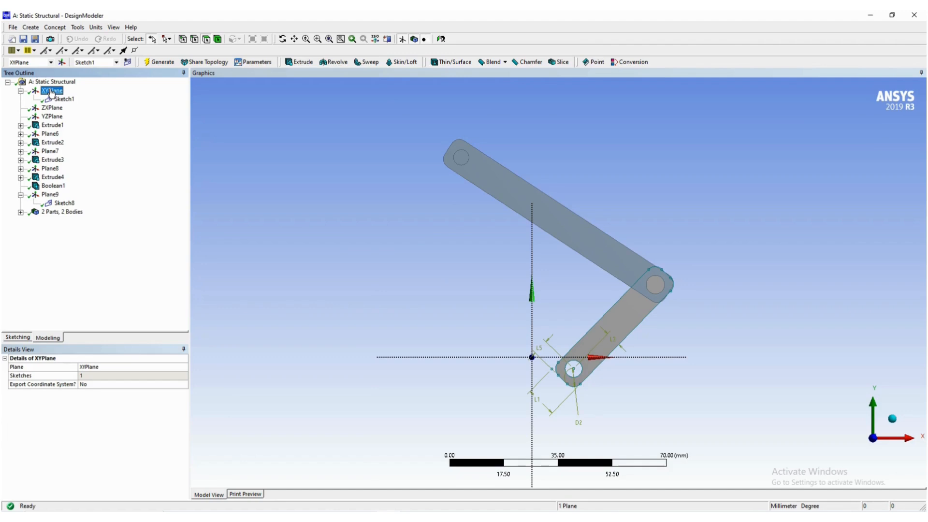
click(64, 203)
right_click(66, 205)
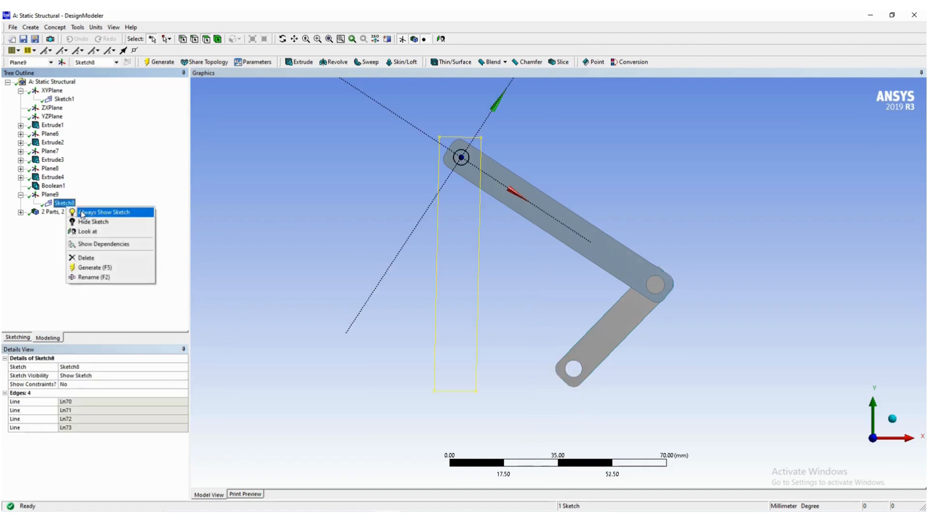
click(82, 212)
click(49, 92)
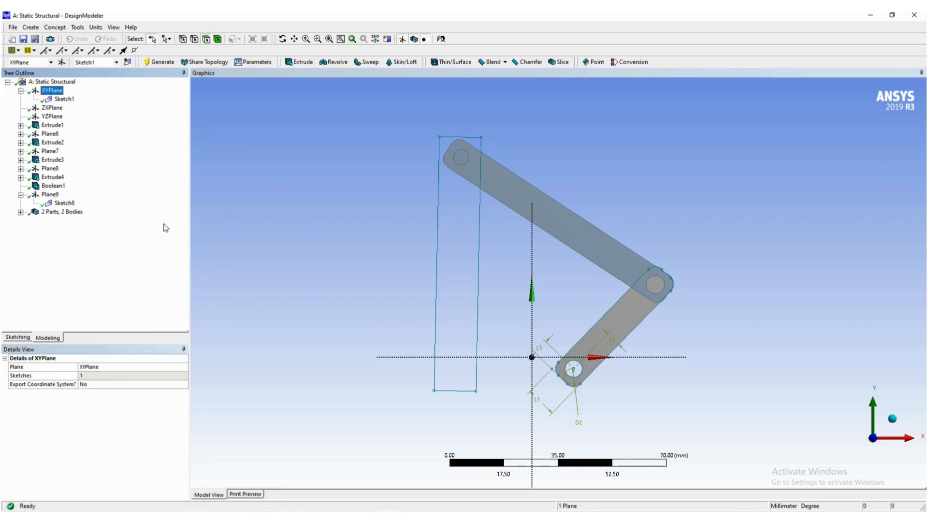
- Return to Sketch8 and add a general dimension to the width of the rectangle's lower short edge
click(63, 203)
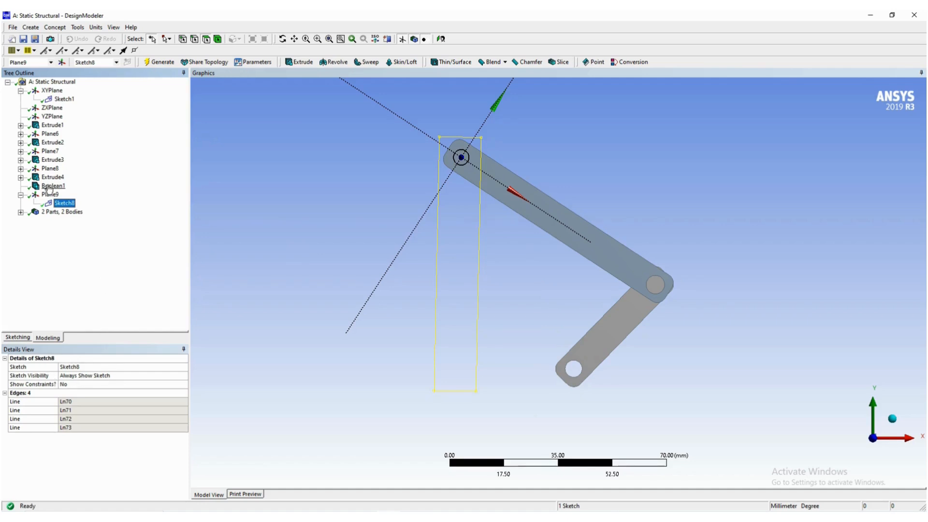
click(21, 339)
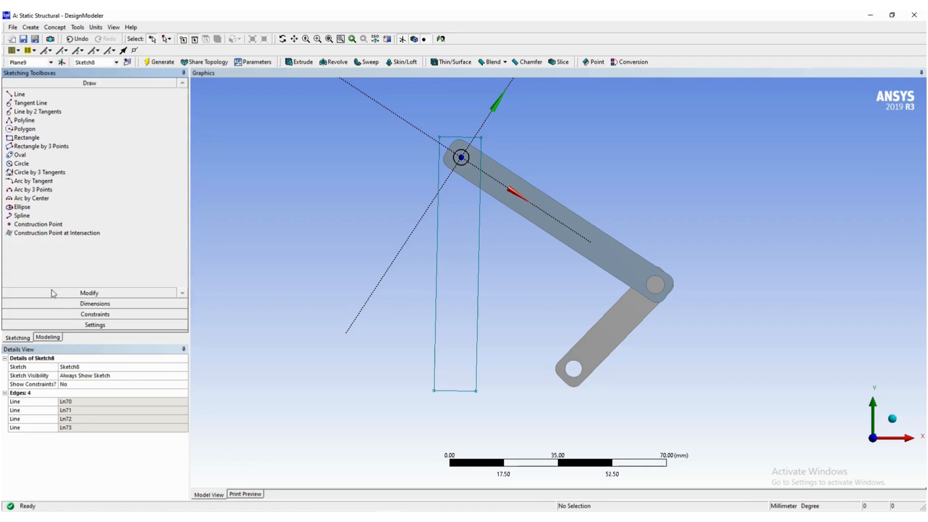
click(81, 309)
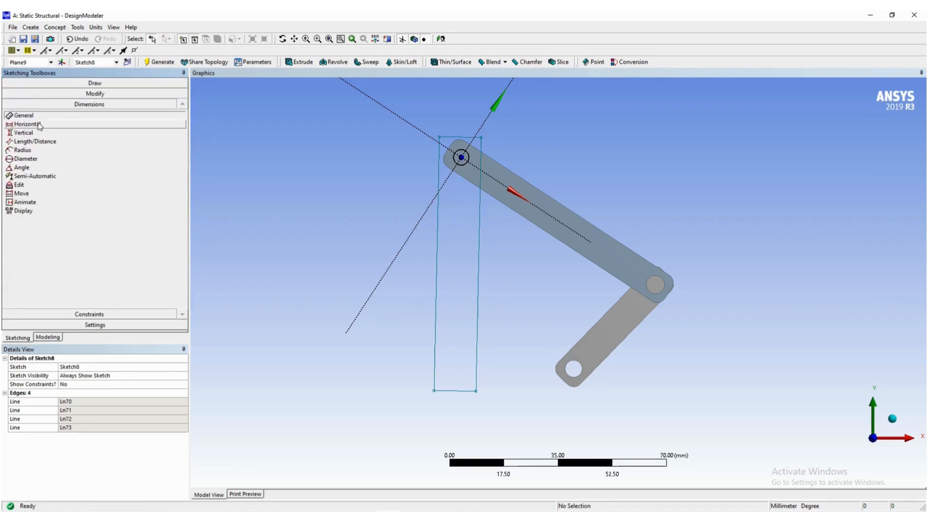
click(463, 392)
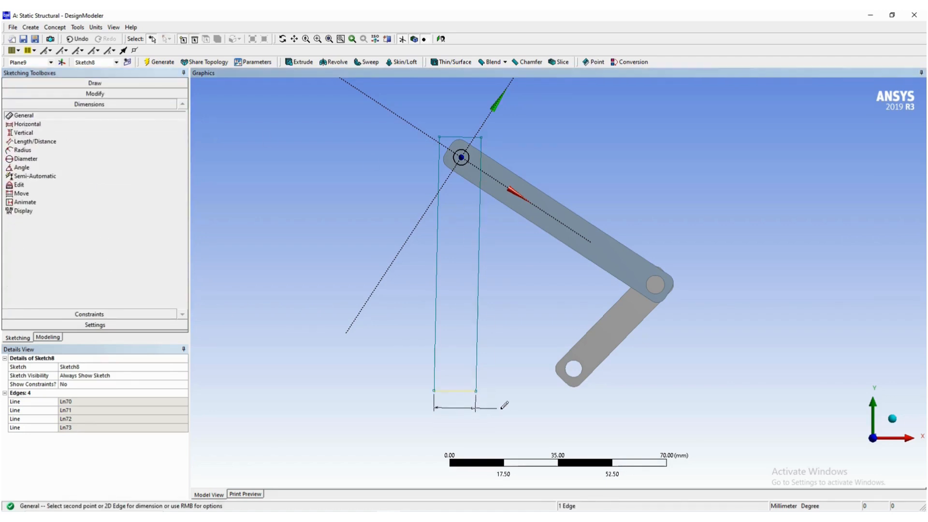
click(513, 406)
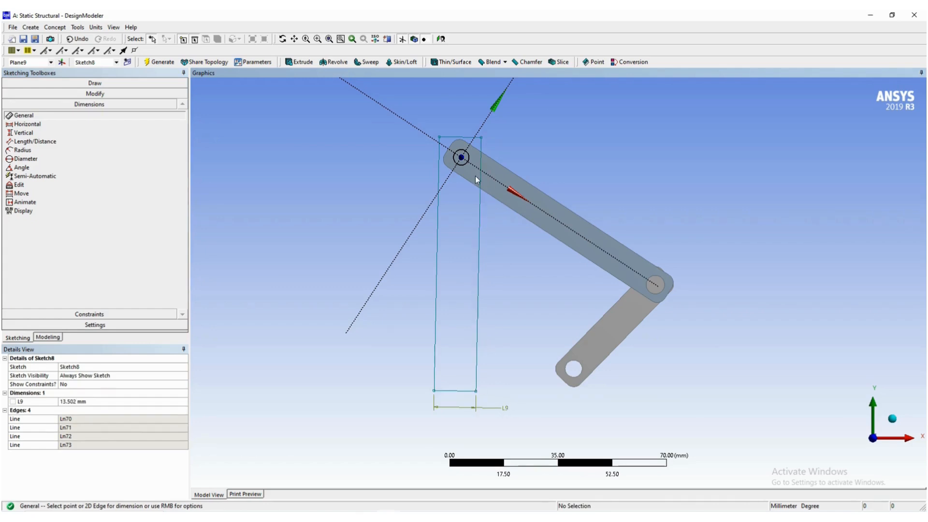
click(460, 162)
click(480, 161)
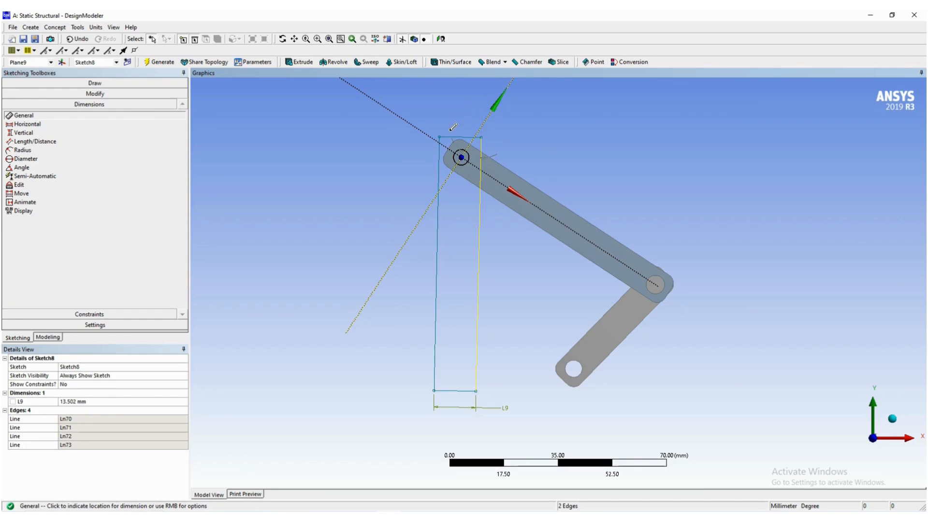
key(Escape)
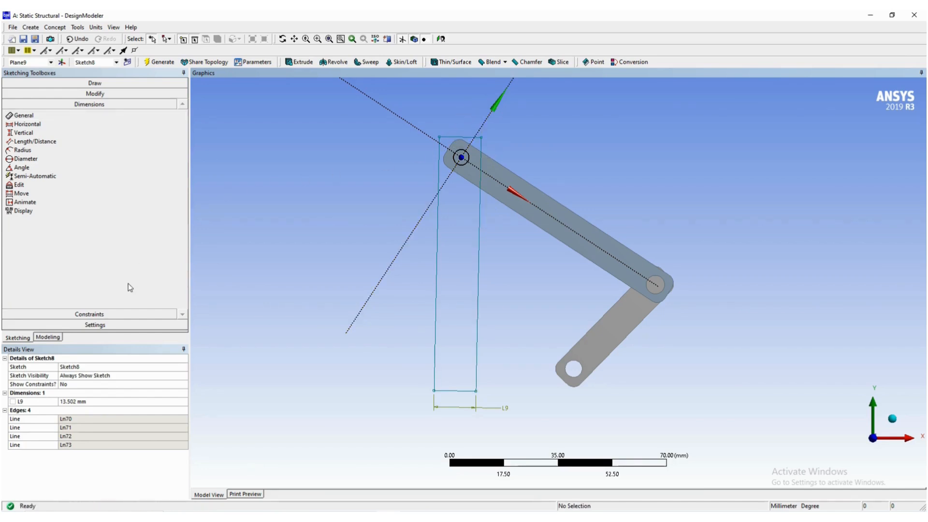
- Draw a circle around the pin's centre, larger than the pin, and constrain it concentric with the pin's circular edge
click(93, 83)
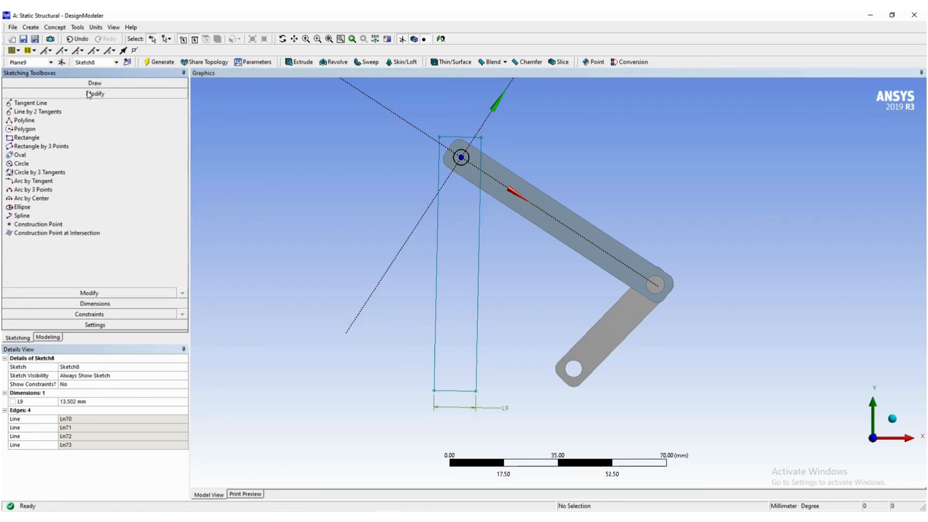
click(41, 164)
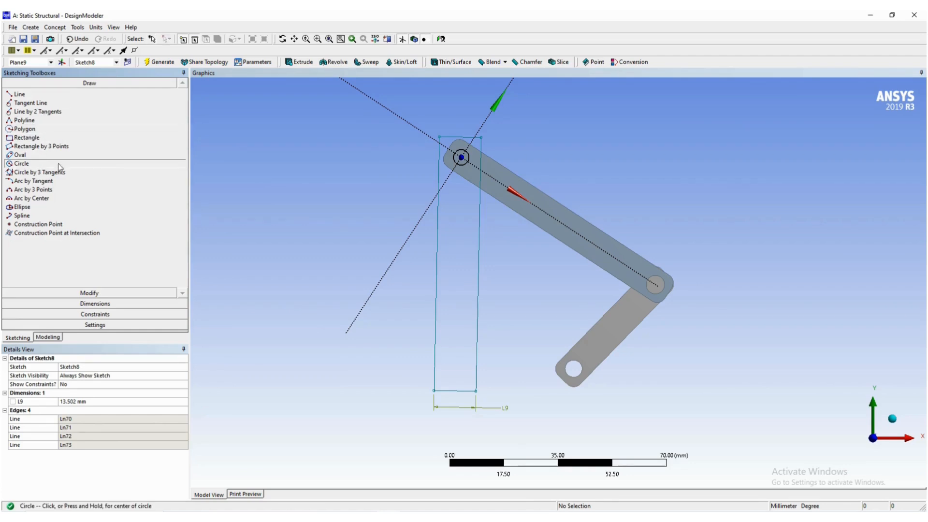
click(461, 157)
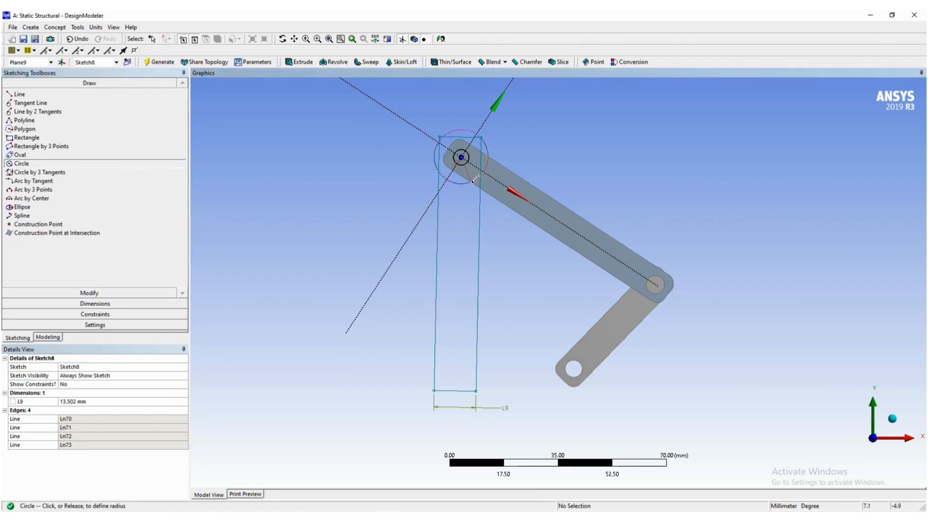
click(476, 186)
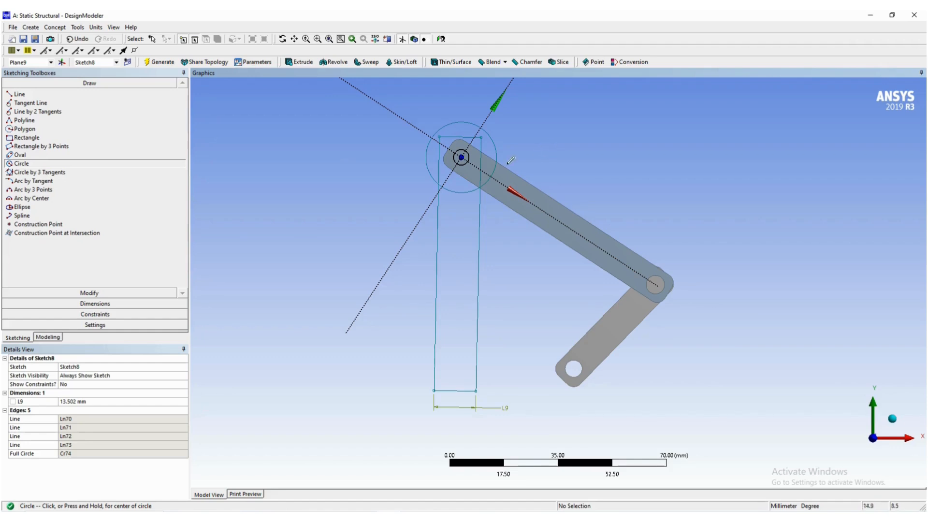
click(95, 314)
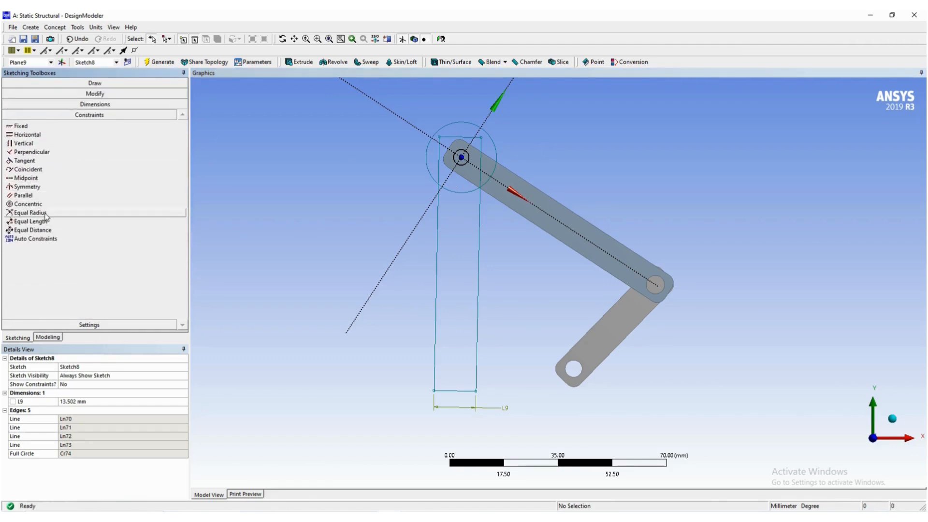
click(29, 204)
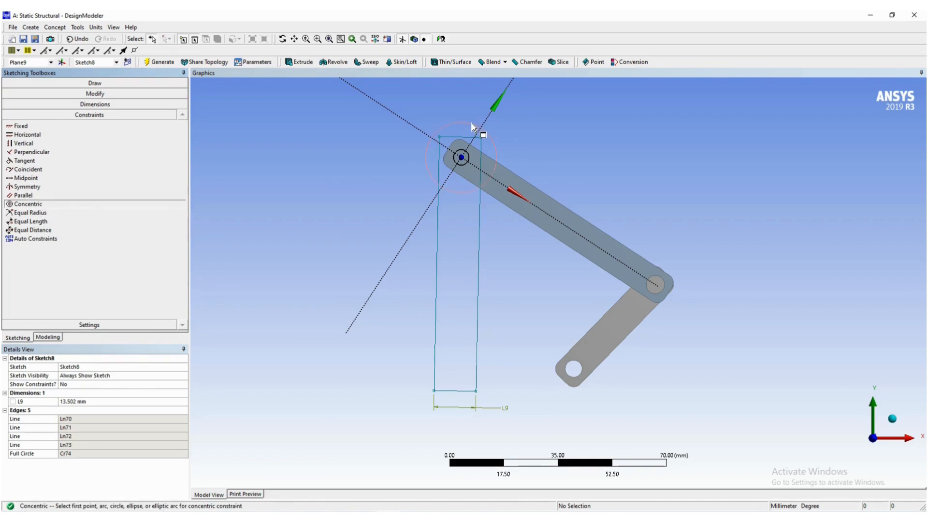
click(469, 154)
click(468, 156)
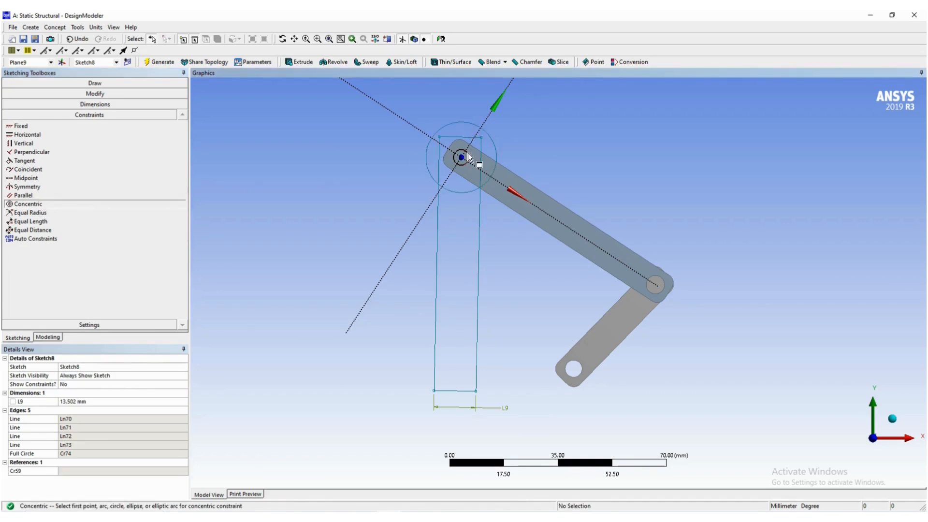
- Set the rectangle's width dimension (L9) to 10 mm
click(122, 400)
text(10)
key(Return)
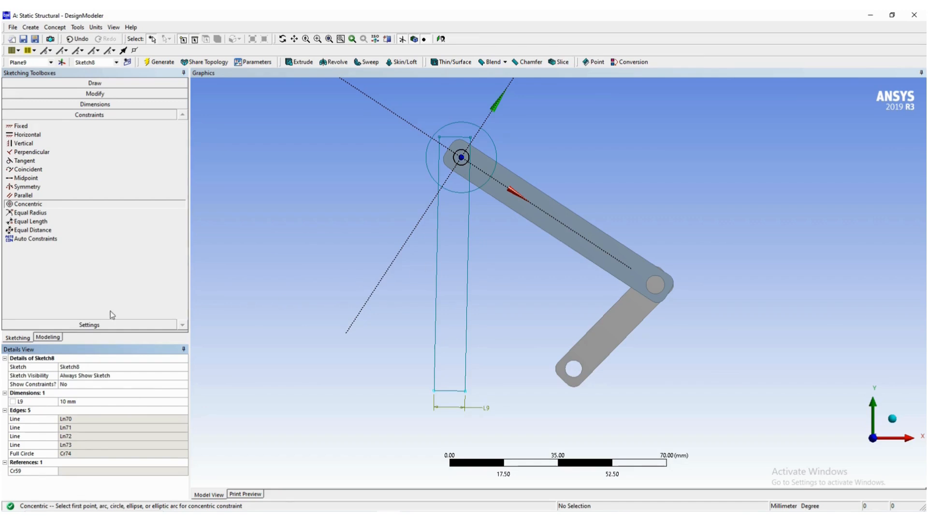
- Add a general dimension between the pin's centre and the rectangle's left long edge
click(92, 104)
click(23, 116)
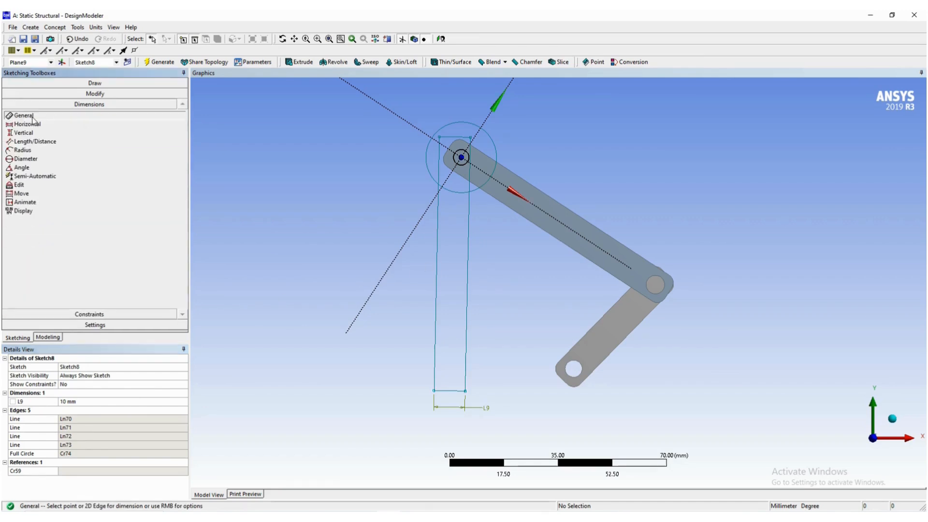
click(462, 159)
click(439, 161)
click(393, 246)
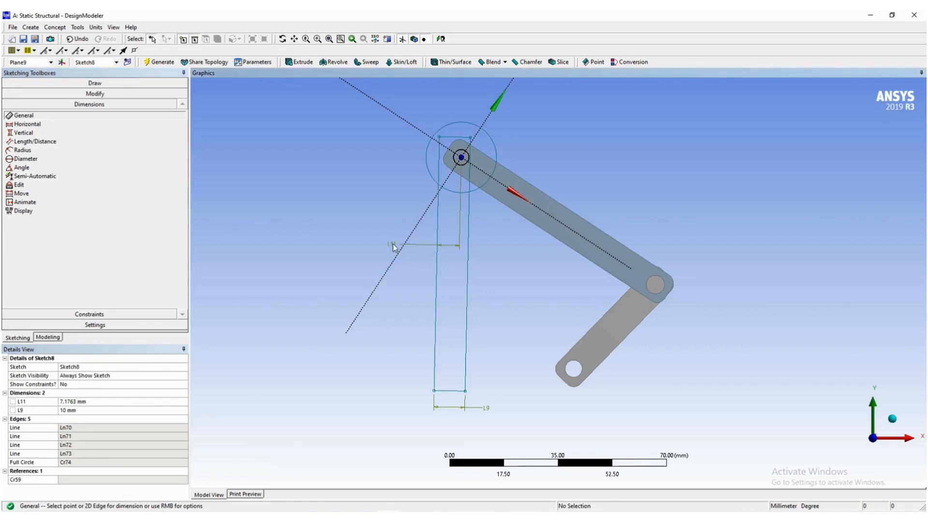
- Set the distance between the pin's centre and the rectangle's left long edge to 5 mm
click(114, 403)
text(5)
key(Return)
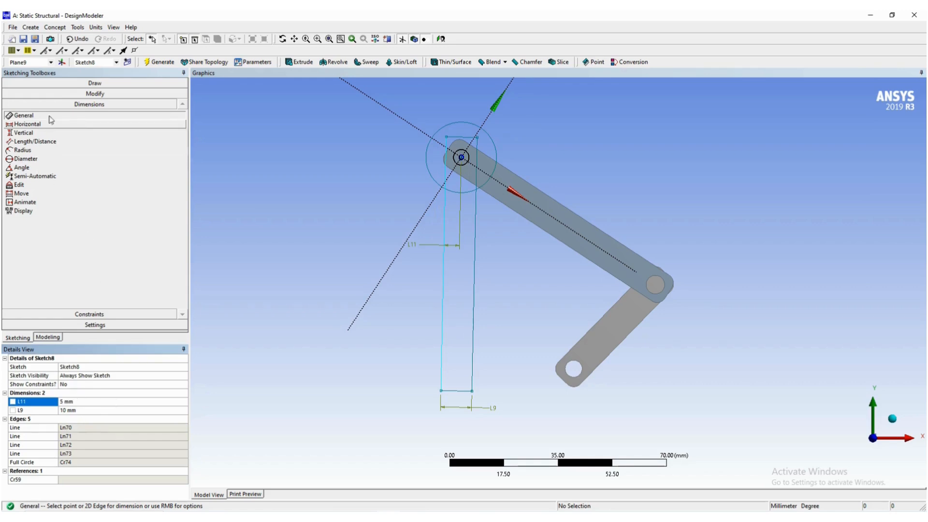
- Dimension the diameter of the circle around the pin and set it to 5 mm
click(463, 124)
click(546, 121)
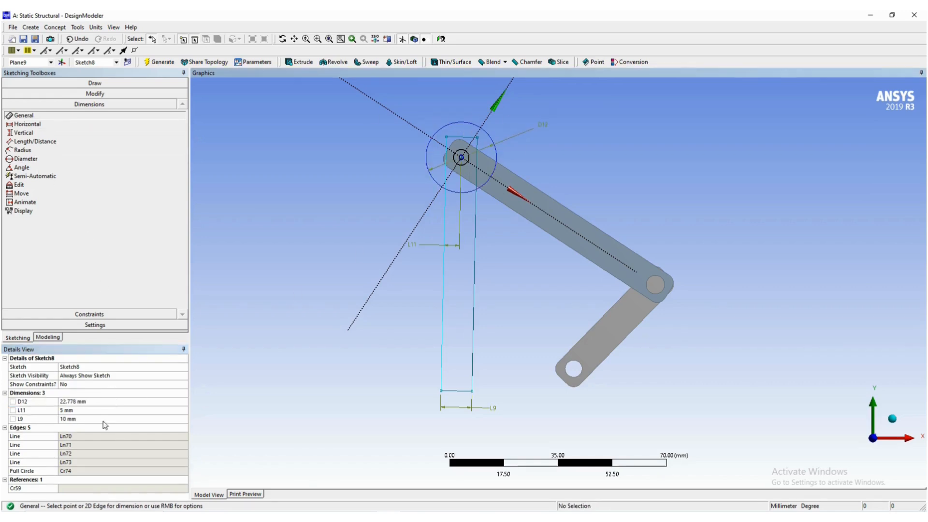
click(79, 403)
text(5)
key(Return)
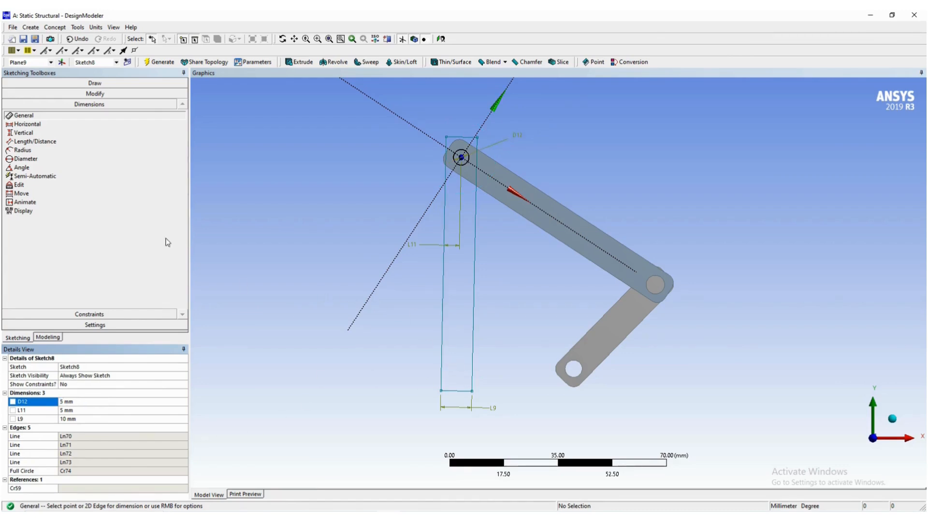
- Draw a circle about 6.6 mm in diameter inside the lower end of the rectangle
click(97, 84)
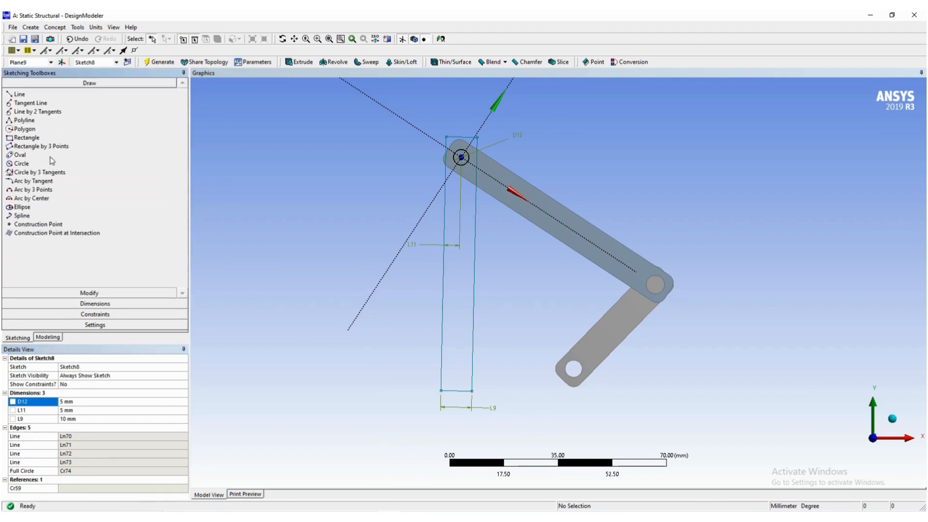
click(48, 164)
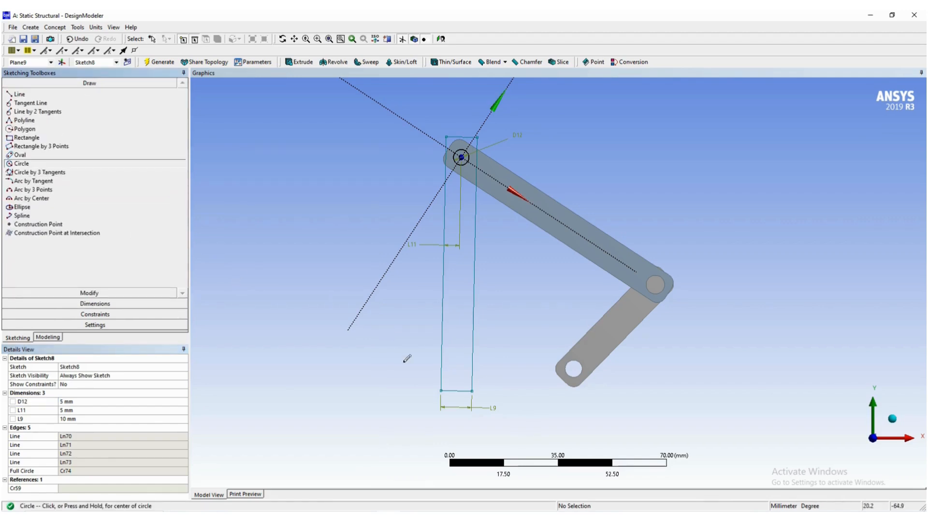
click(457, 375)
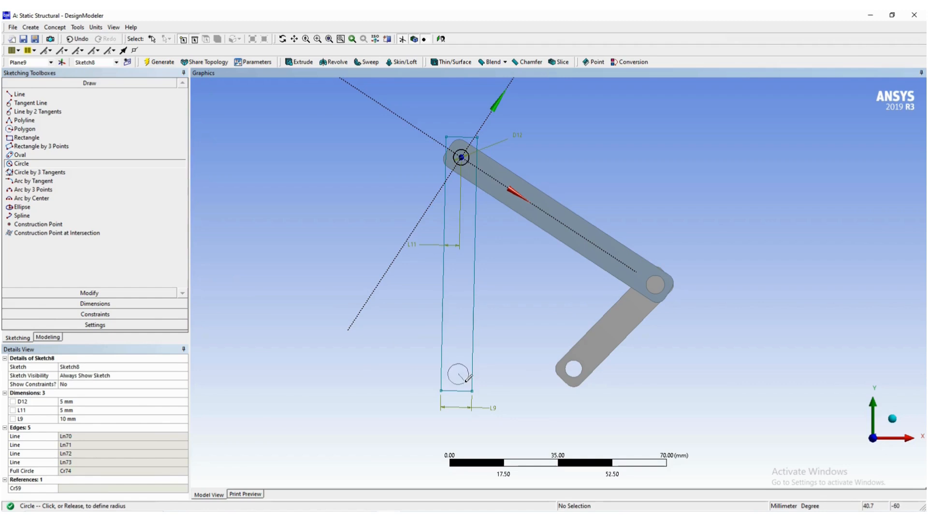
click(468, 378)
- Dimension the lower circle's diameter and set it to 5 mm
click(95, 304)
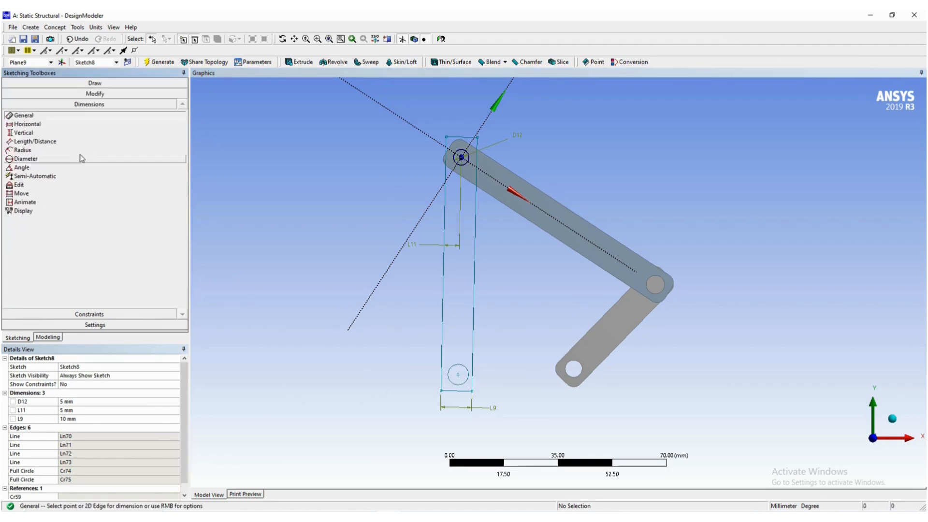
click(466, 382)
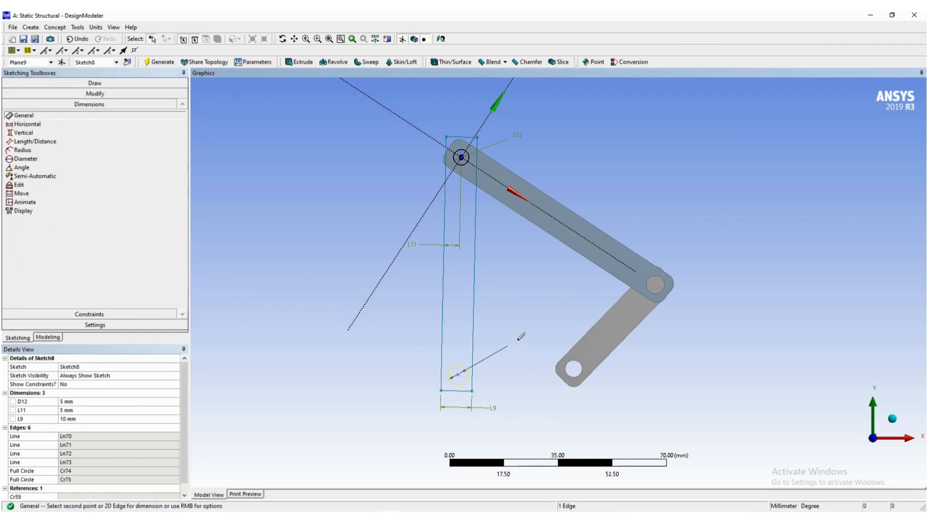
click(520, 344)
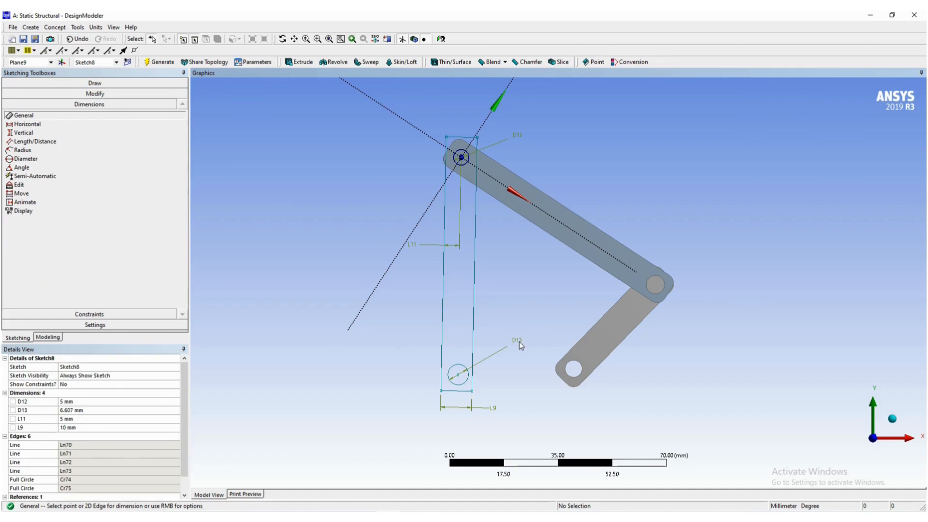
click(84, 410)
text(5)
key(Return)
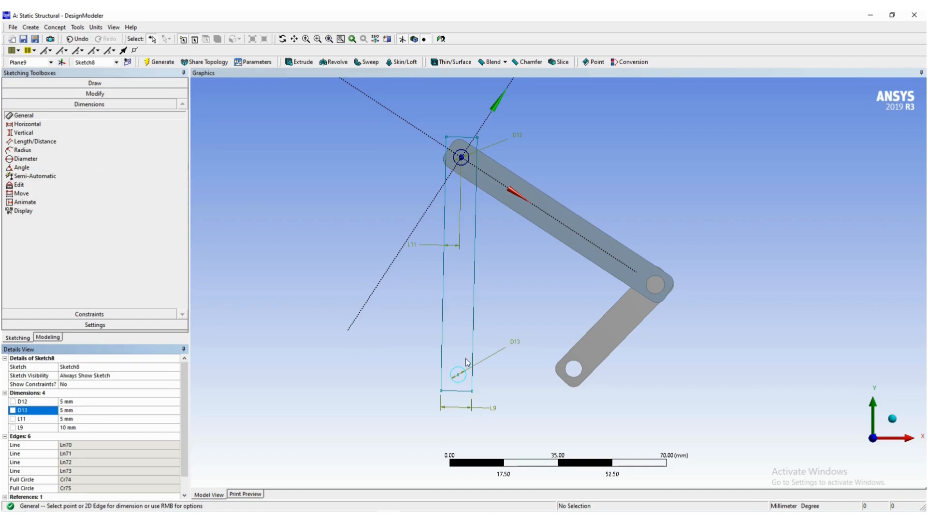
- Dimension the lower circle's centre to the rectangle's right long edge and set the distance to 5 mm
click(458, 374)
click(472, 346)
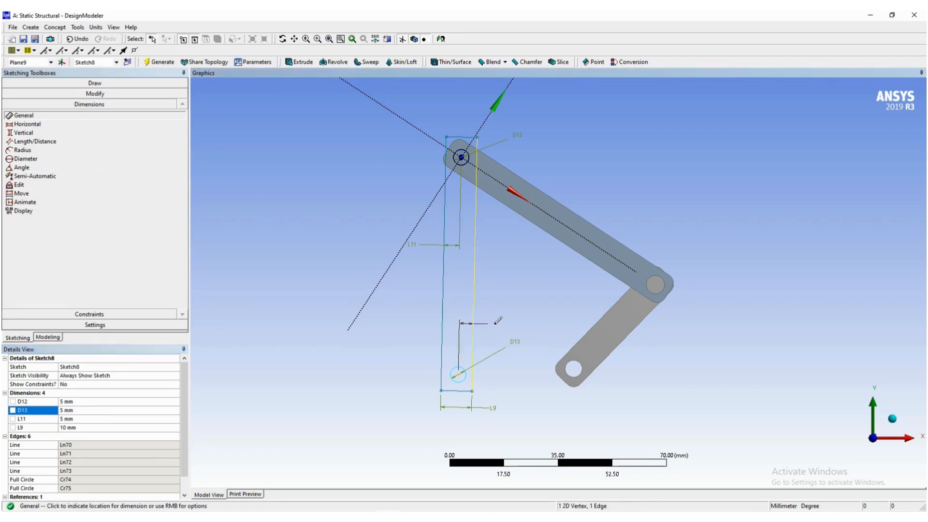
click(486, 324)
click(80, 429)
text(5)
key(Return)
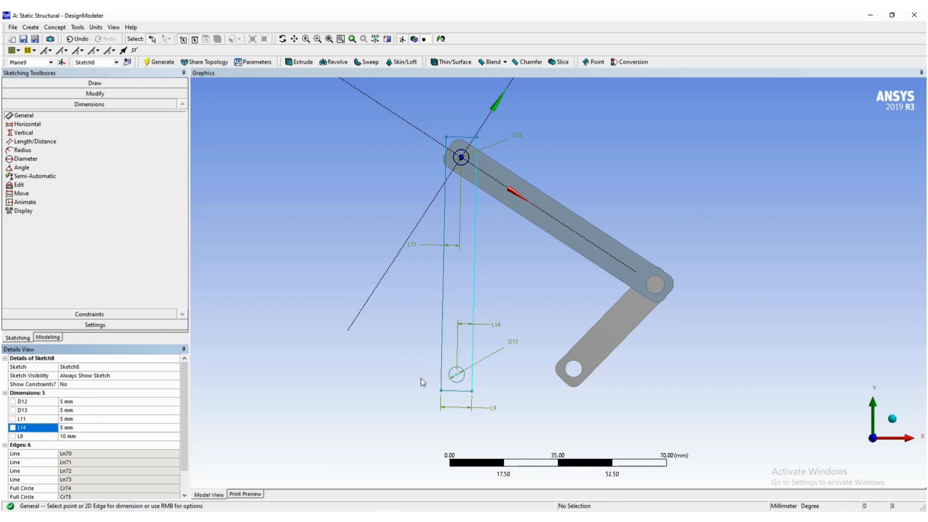
- Dimension the lower circle's centre to the rectangle's lower short edge and set the distance to 5 mm
click(457, 375)
click(459, 391)
click(388, 333)
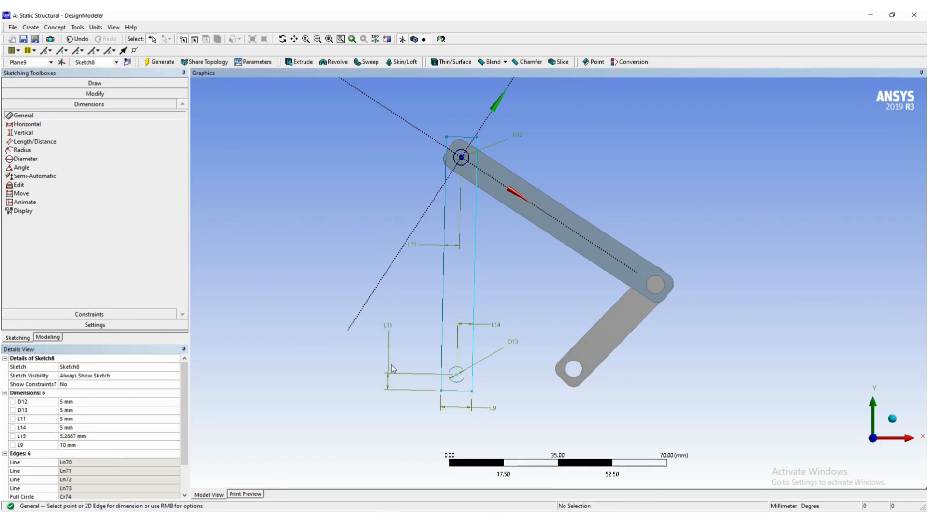
click(113, 437)
text(5)
key(Return)
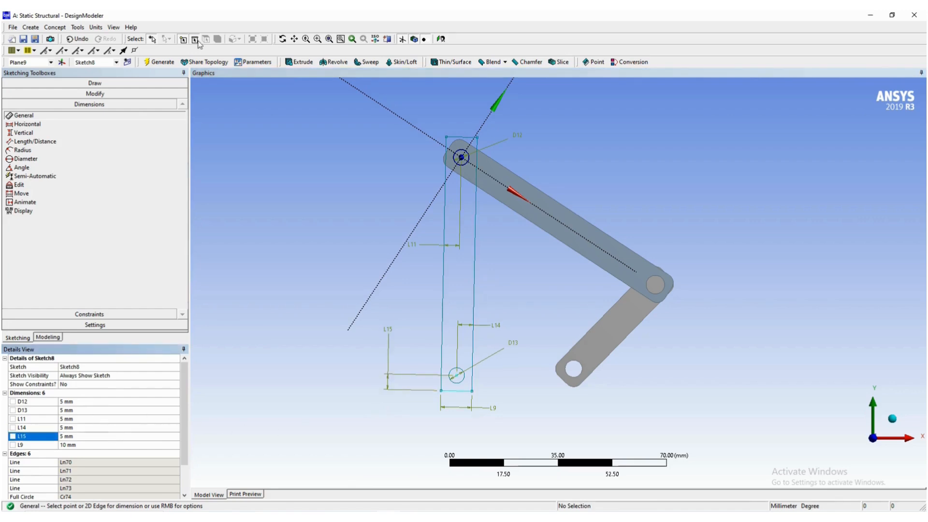
- Fillet all four corners of the rectangle with a 3 mm radius
click(125, 94)
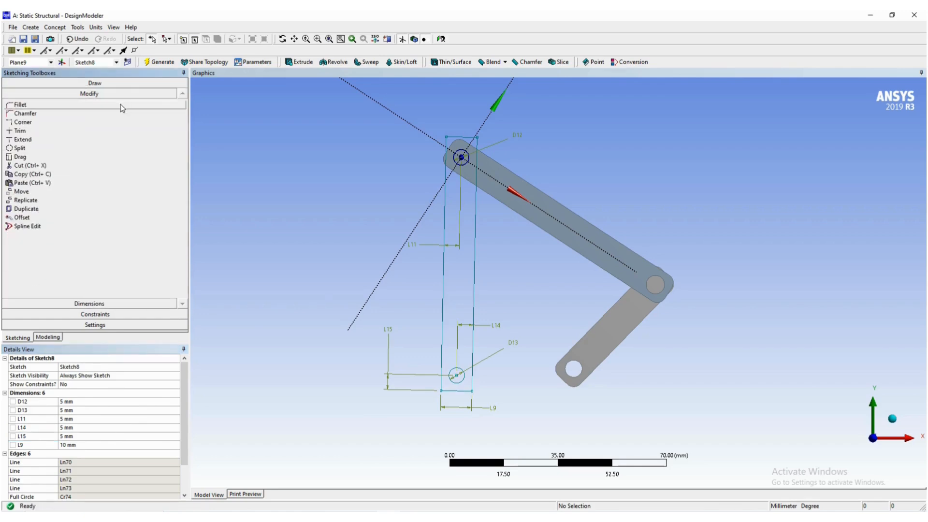
click(121, 104)
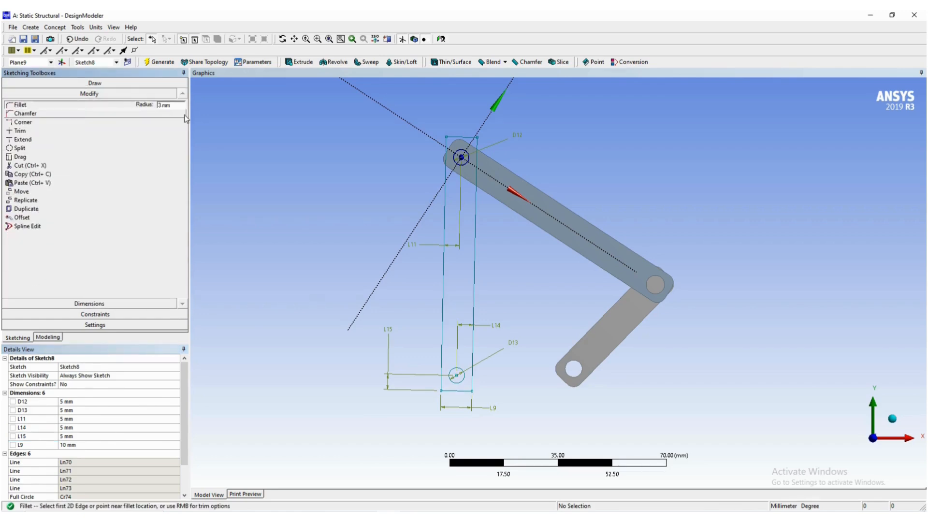
click(481, 147)
click(450, 141)
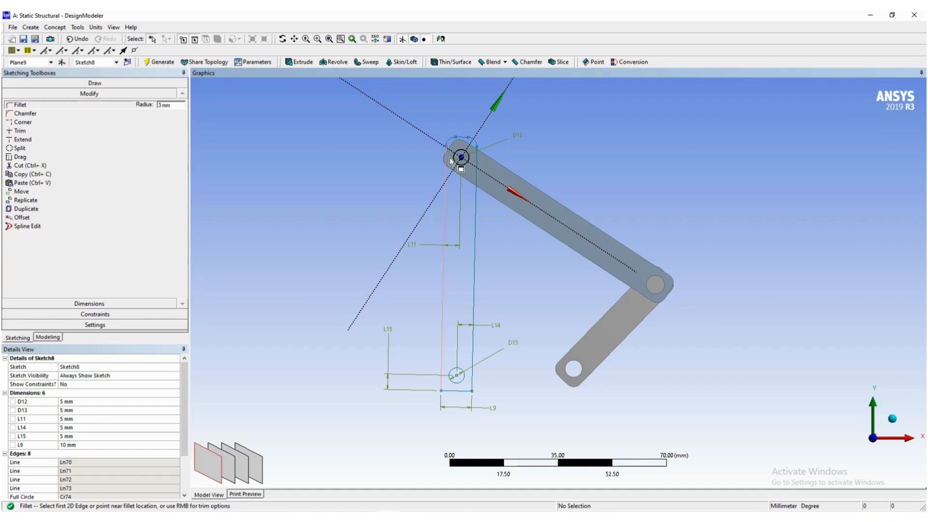
click(472, 392)
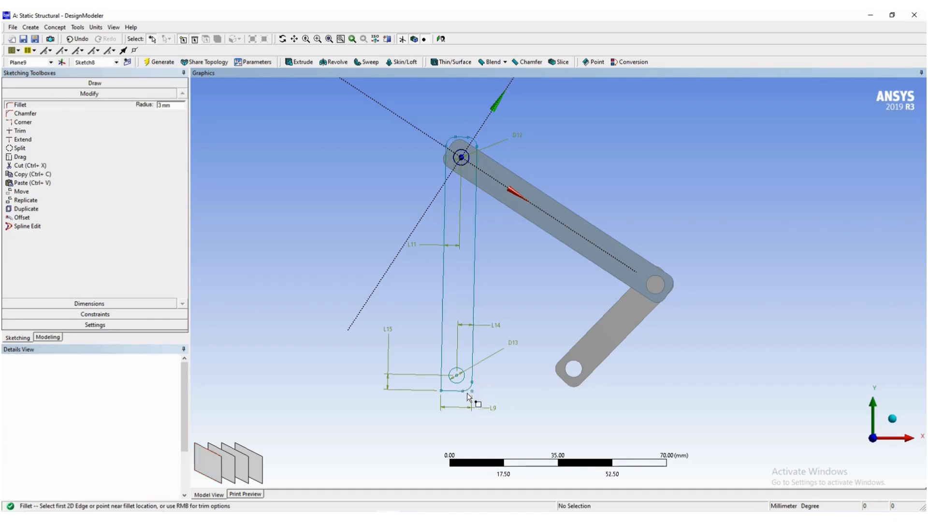
click(441, 390)
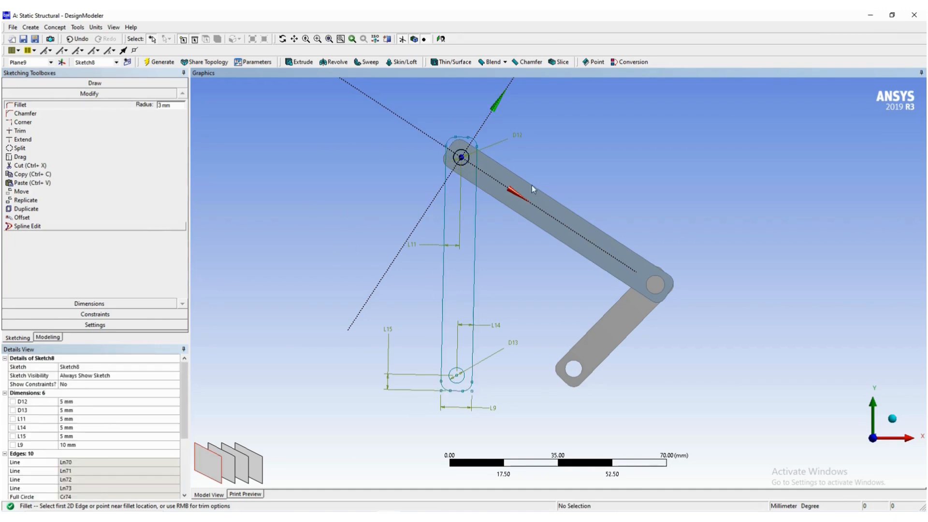
- Dimension the pin's centre to the rectangle's upper short edge and set the distance to 5 mm
click(130, 310)
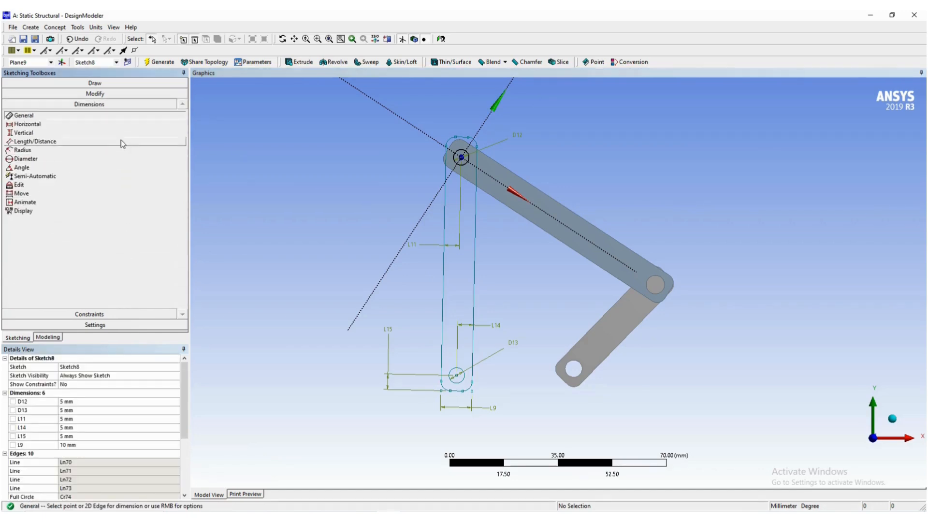
click(461, 158)
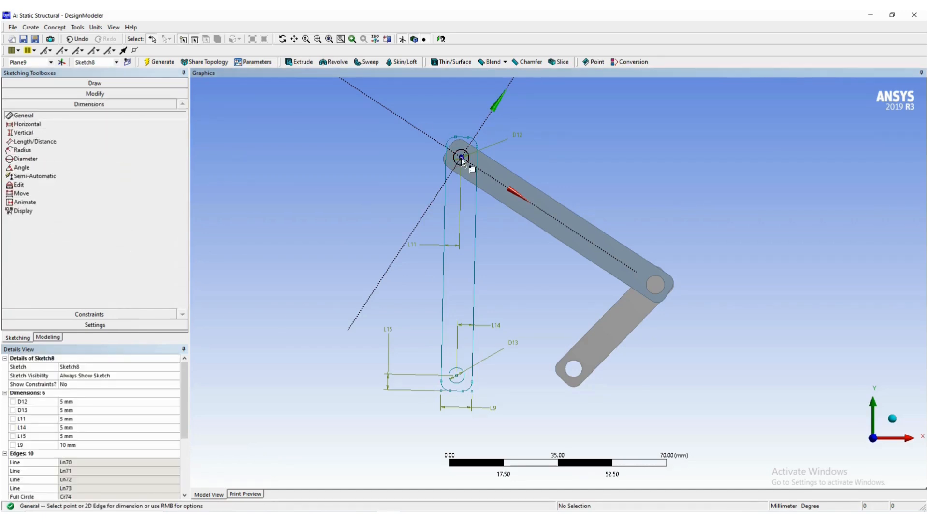
click(466, 142)
click(591, 147)
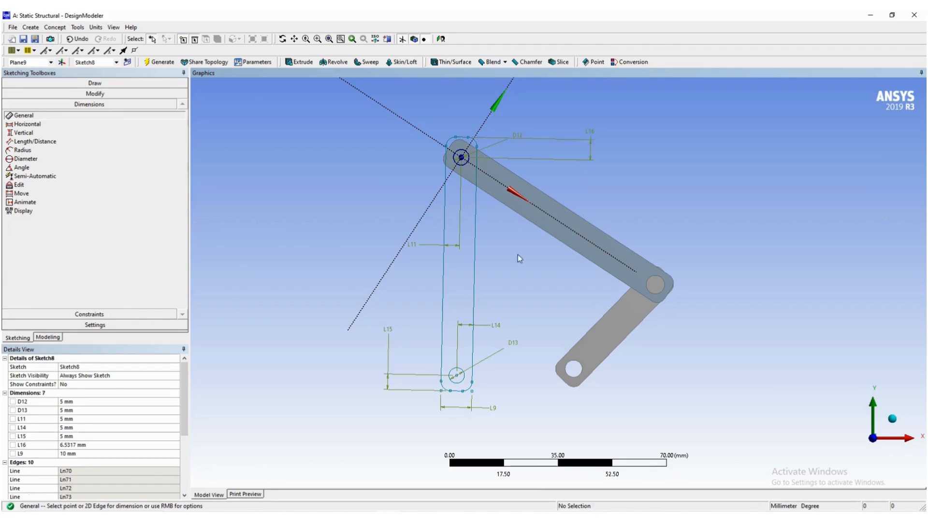
click(135, 438)
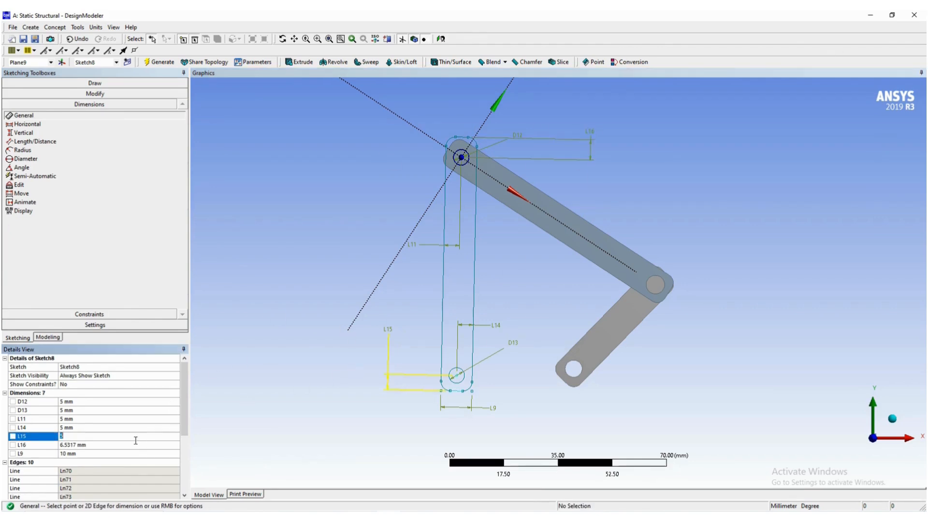
click(69, 445)
text(5)
key(Return)
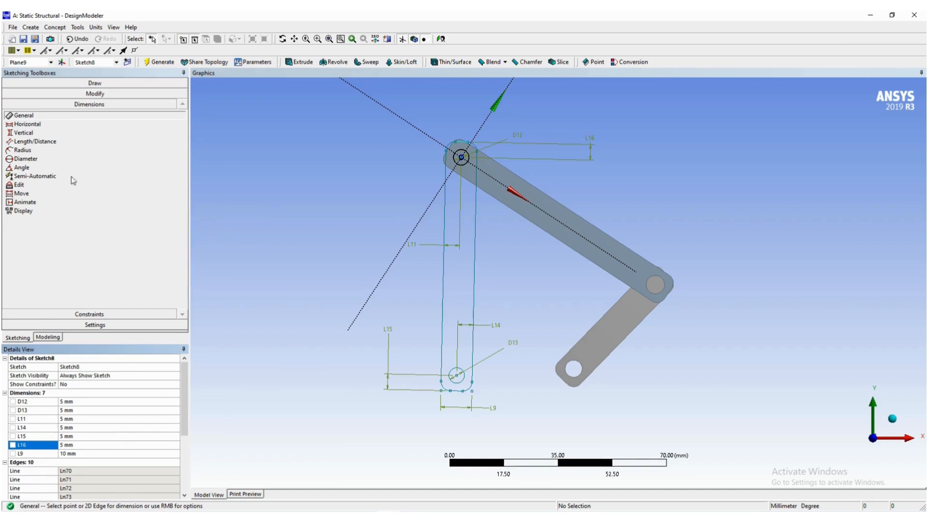
- Leave sketching, show the model in isometric view, and start an Extrude with Sketch8 selected as its profile
click(45, 338)
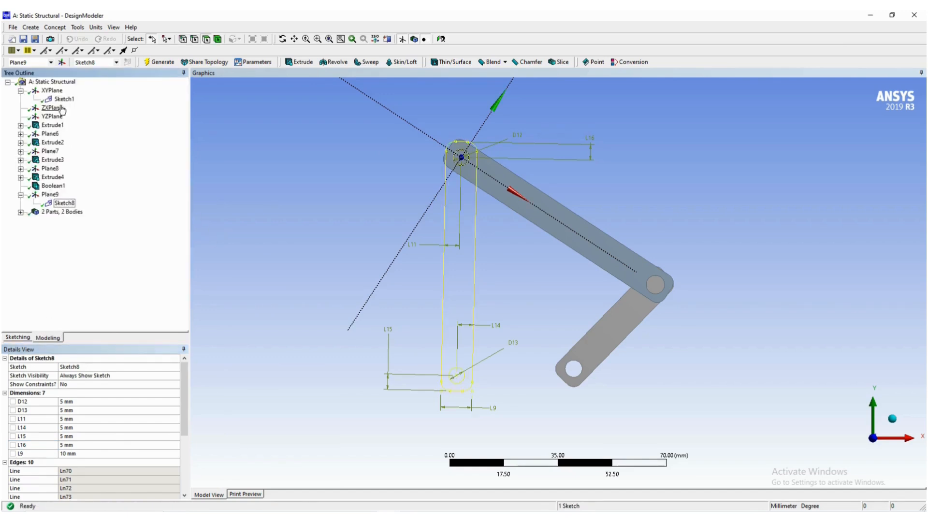
click(55, 92)
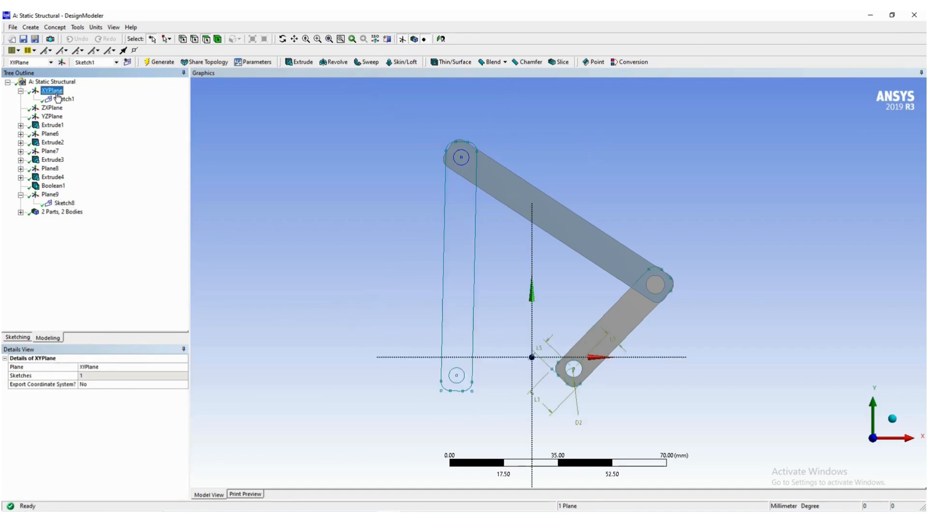
right_click(644, 133)
click(673, 175)
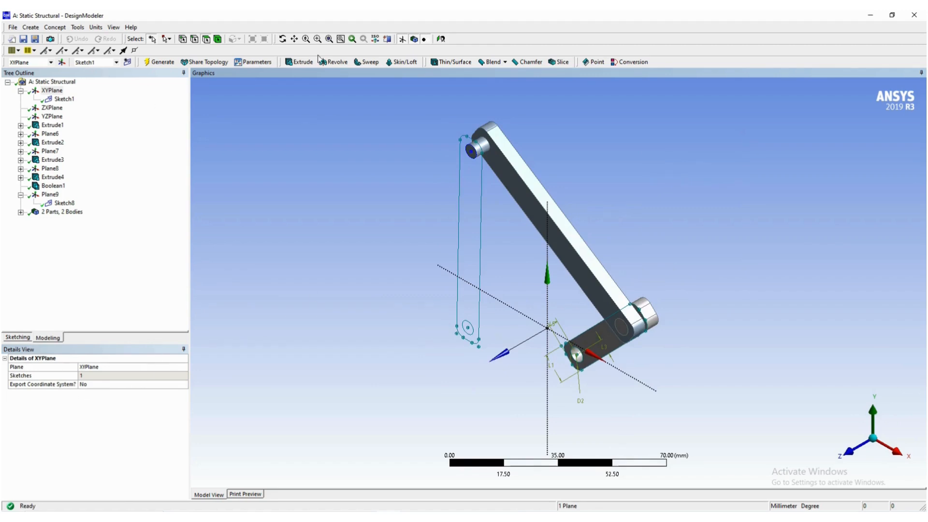
click(298, 63)
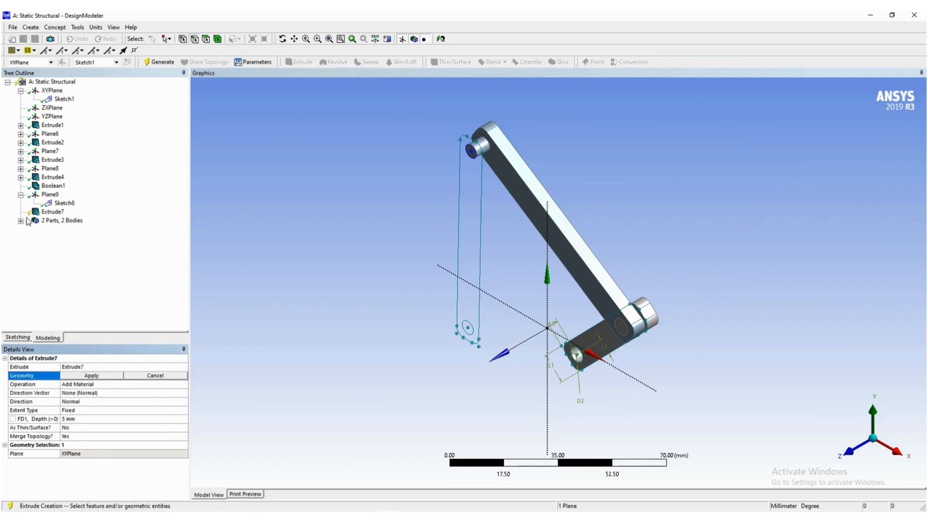
click(64, 203)
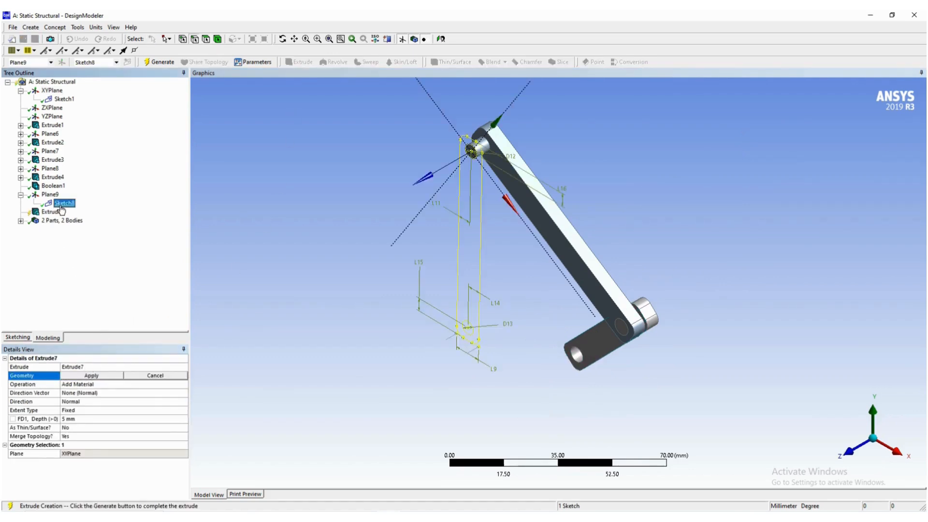
- Set the extrude's direction to Reversed and its operation to Add Frozen, then generate it with the 5 mm depth
click(90, 405)
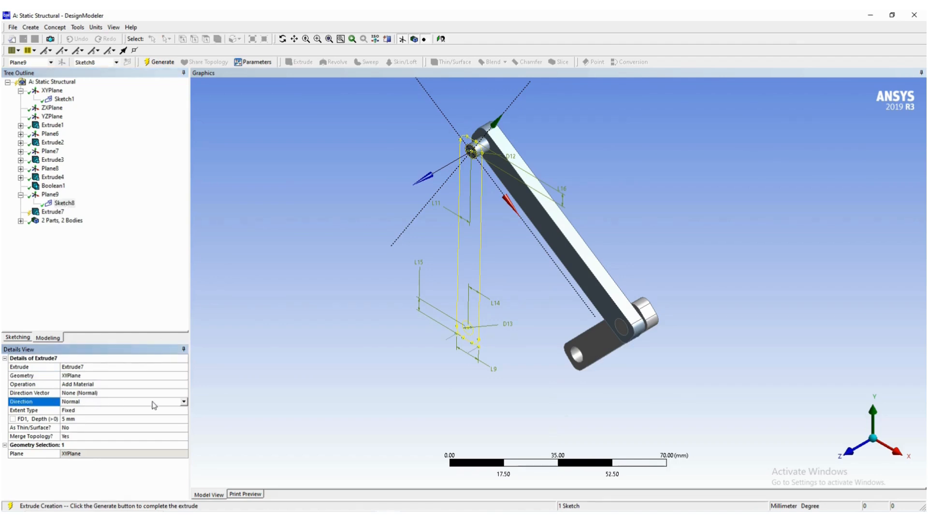
click(184, 402)
click(135, 415)
click(91, 385)
click(185, 384)
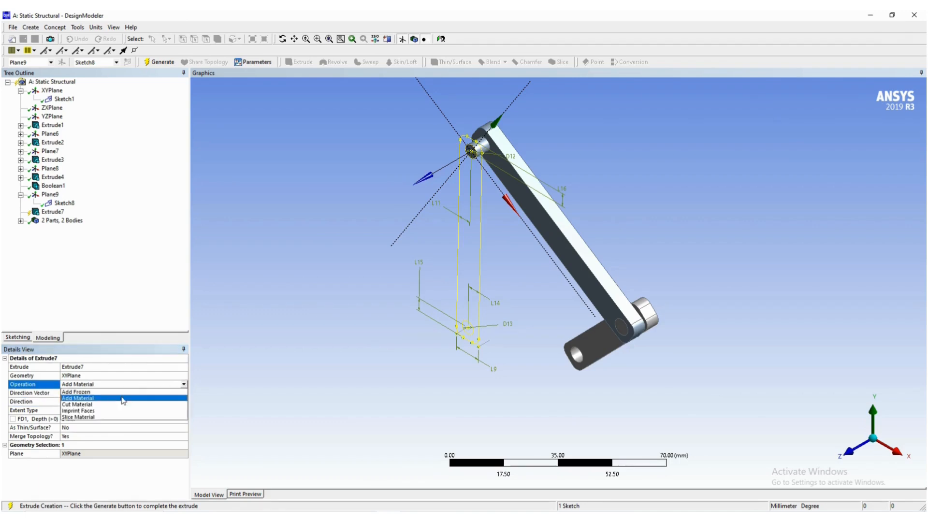
click(107, 399)
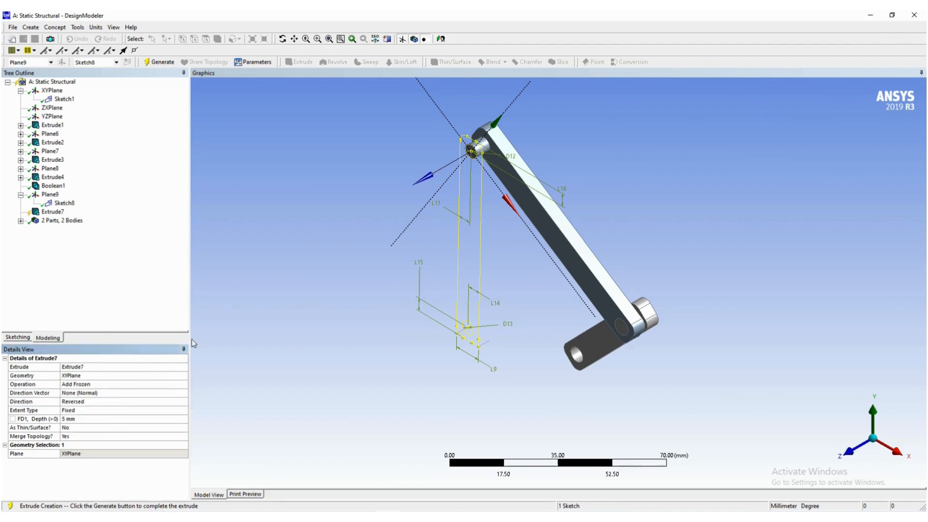
click(161, 64)
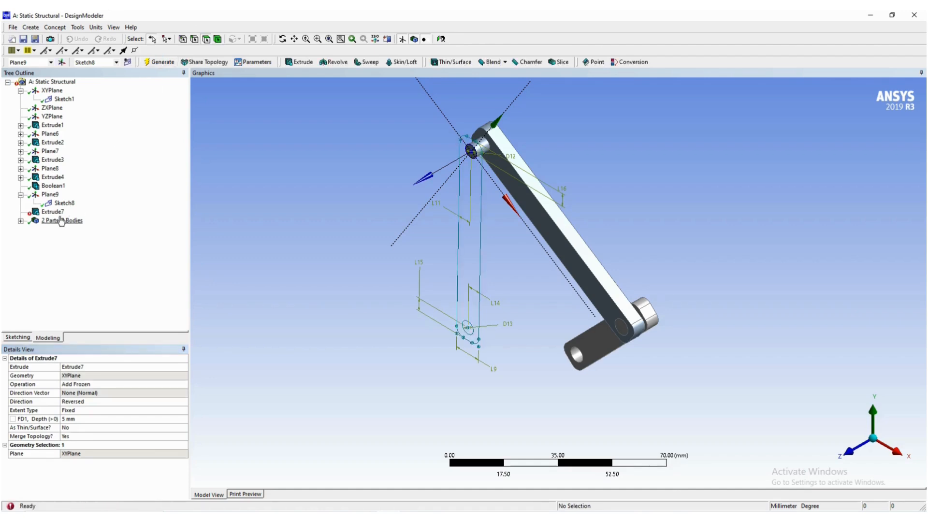
- Try to regenerate the Extrude7 feature from the model tree
click(52, 213)
right_click(53, 214)
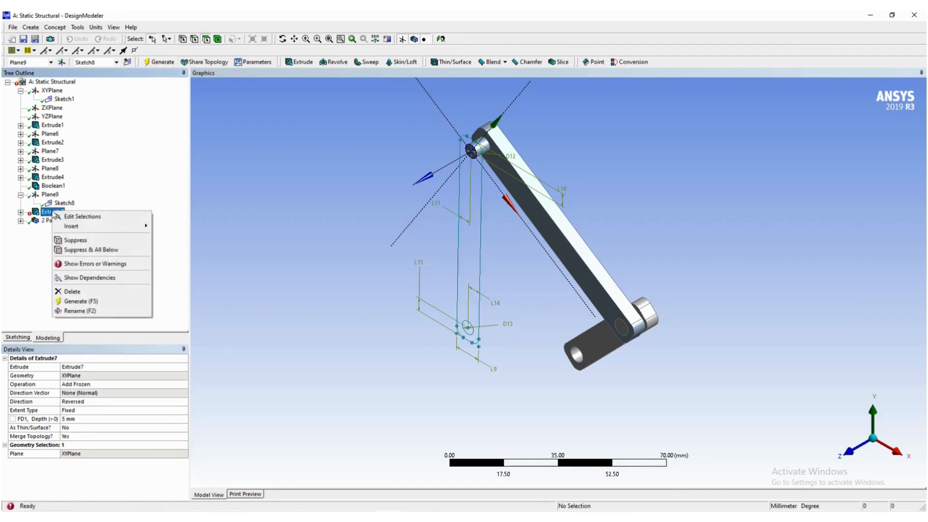
click(79, 301)
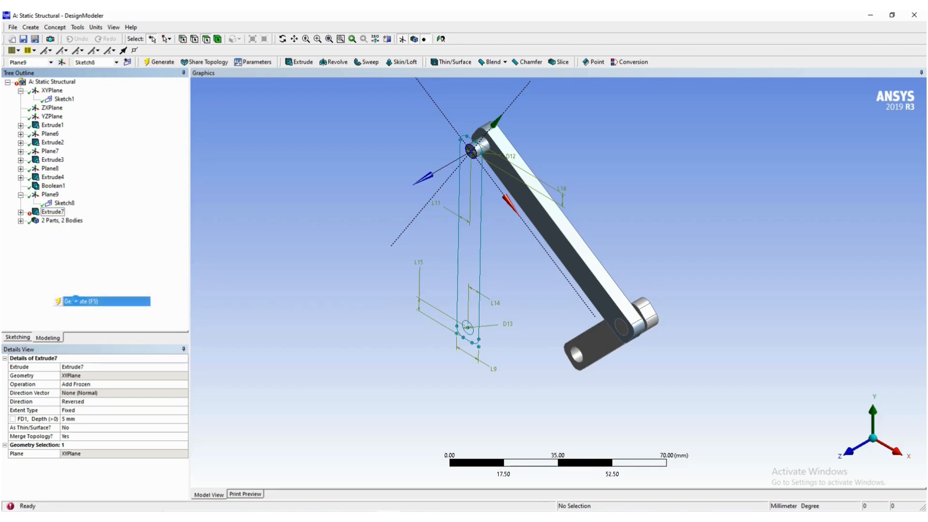
- Delete the Extrude7 feature from the model
right_click(49, 213)
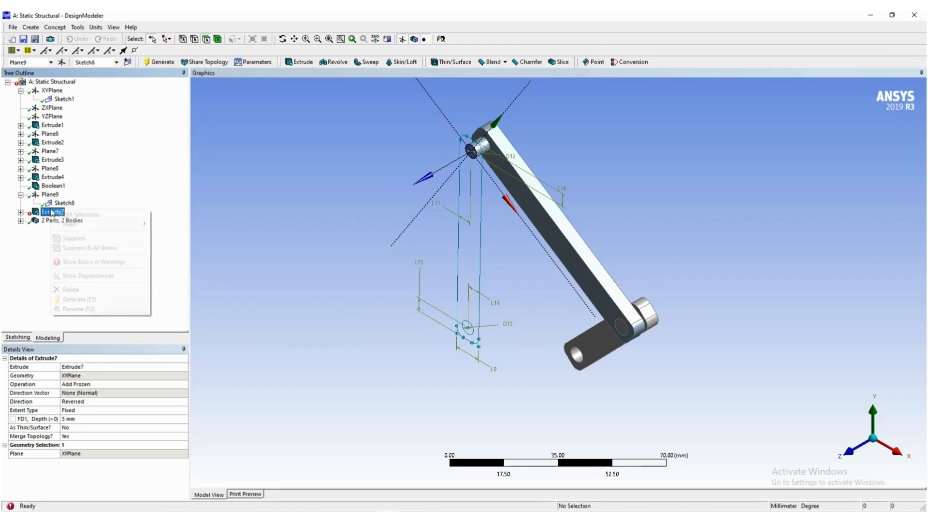
click(80, 290)
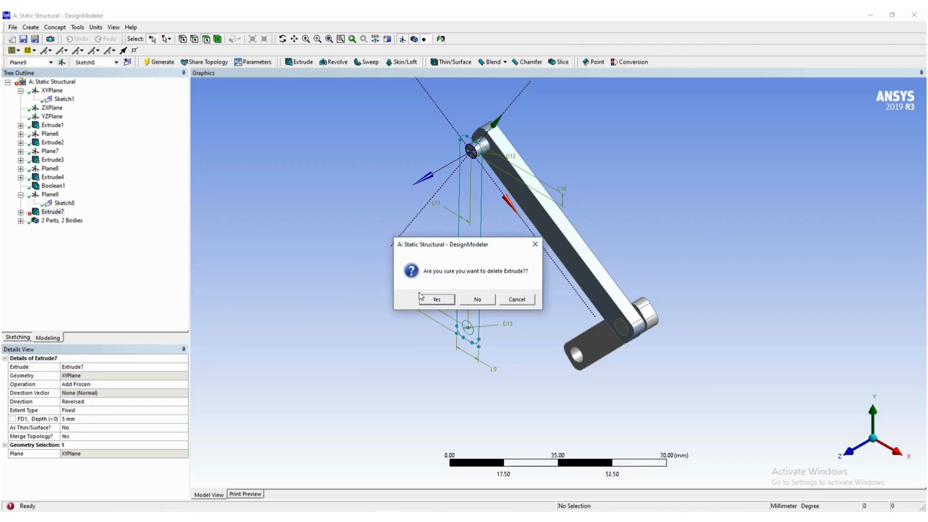
click(437, 299)
- Extrude Sketch8 with operation Add Frozen, direction Reversed and a 5 mm depth, and generate the link
click(74, 203)
click(299, 63)
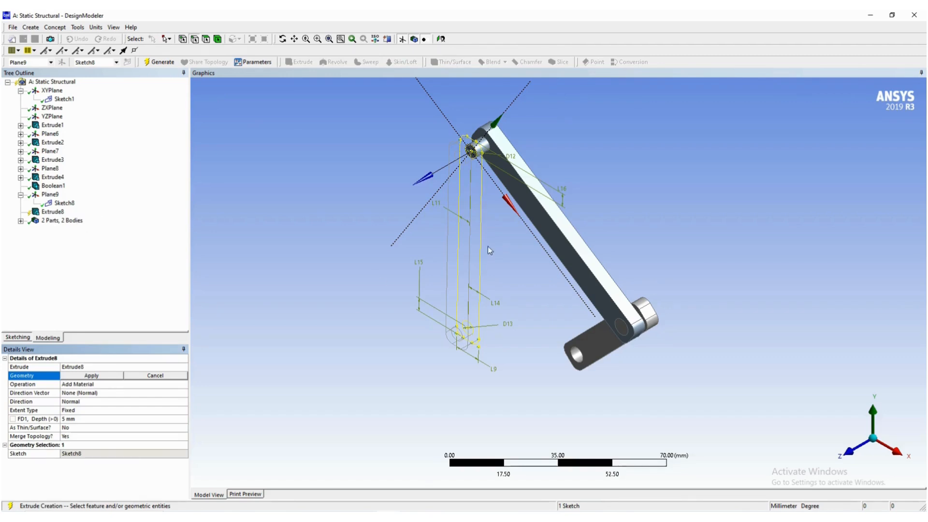
click(97, 377)
click(88, 384)
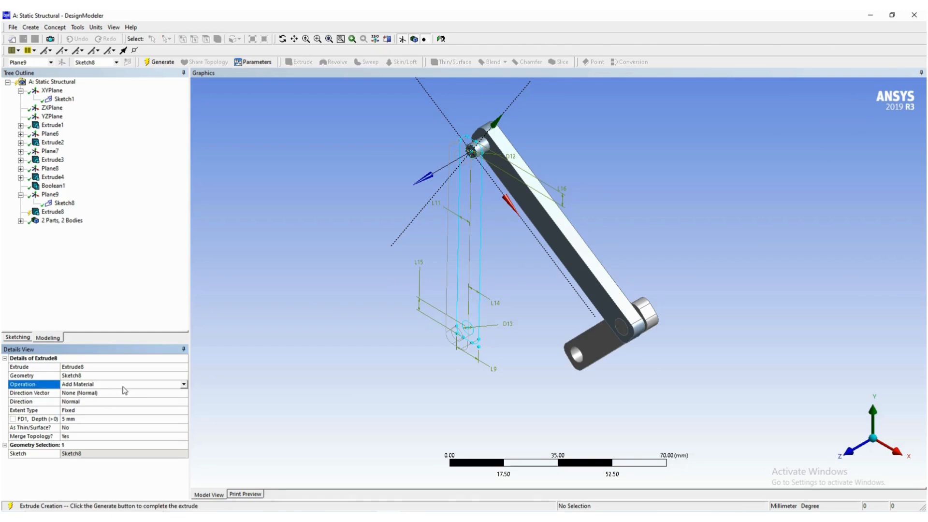
click(184, 386)
click(111, 396)
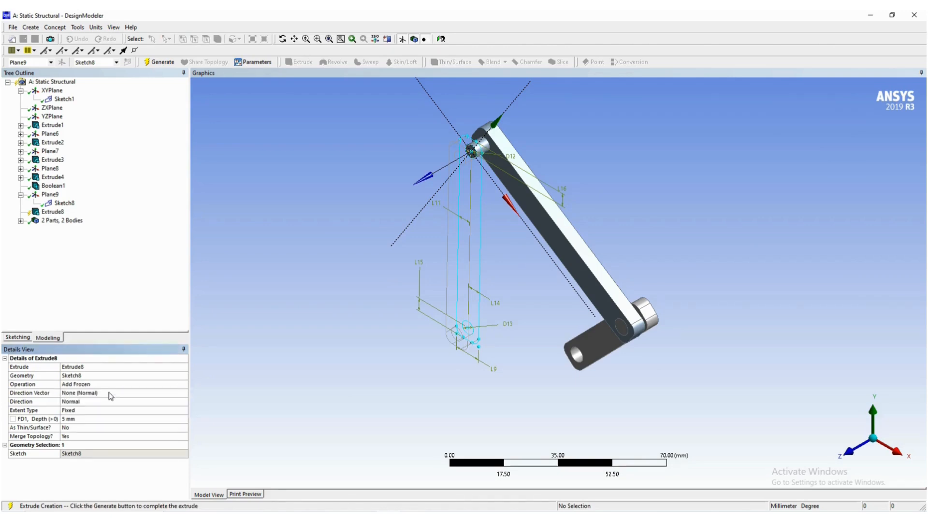
click(87, 403)
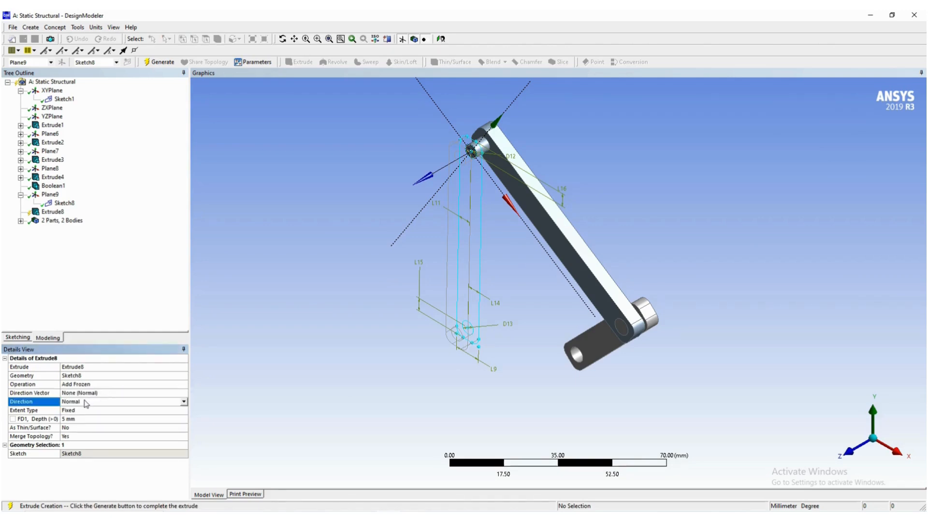
click(184, 402)
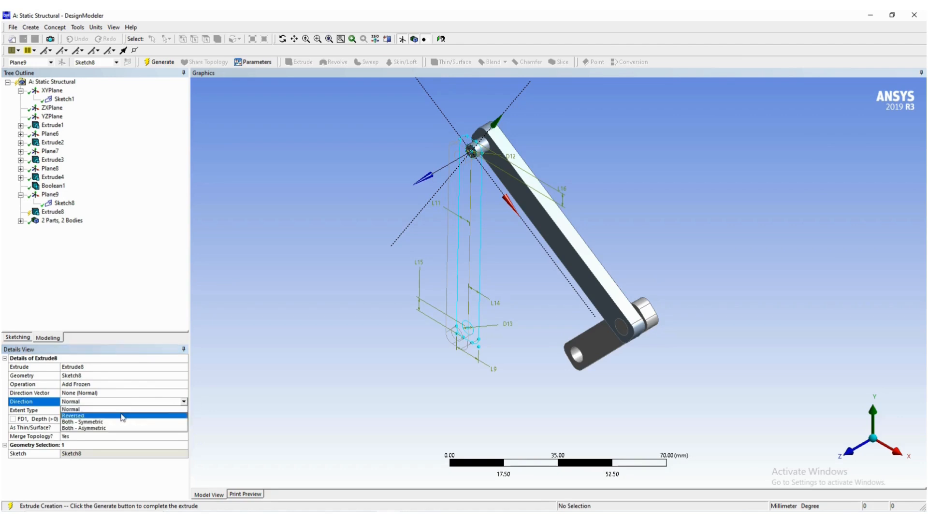
click(123, 417)
click(159, 62)
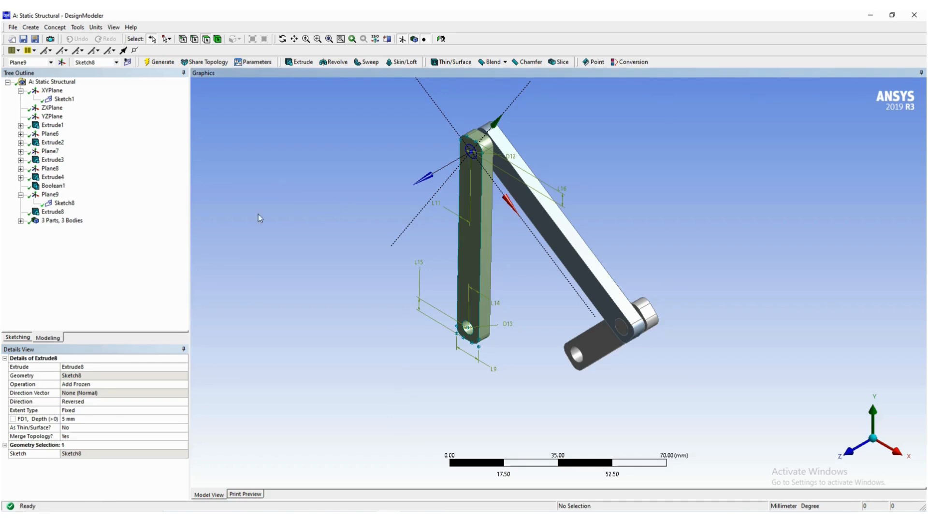
- Hide Sketch8 under Plane9 so its outline and dimensions no longer cover the new link
click(68, 203)
right_click(70, 205)
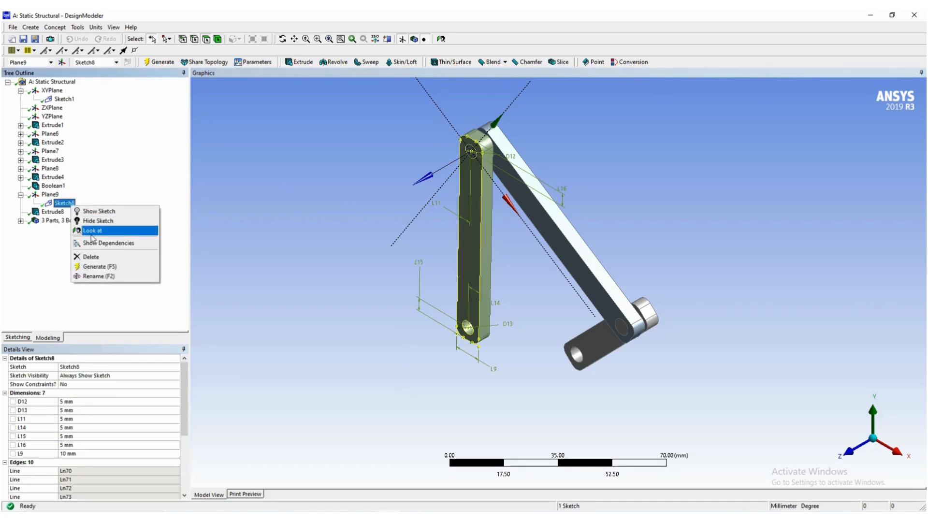
click(95, 221)
click(319, 232)
mouse_move(319, 232)
middle_down()
mouse_move(367, 224)
mouse_move(463, 184)
mouse_move(408, 210)
mouse_move(431, 212)
mouse_move(429, 222)
mouse_move(399, 220)
mouse_move(436, 212)
mouse_move(433, 221)
middle_up()
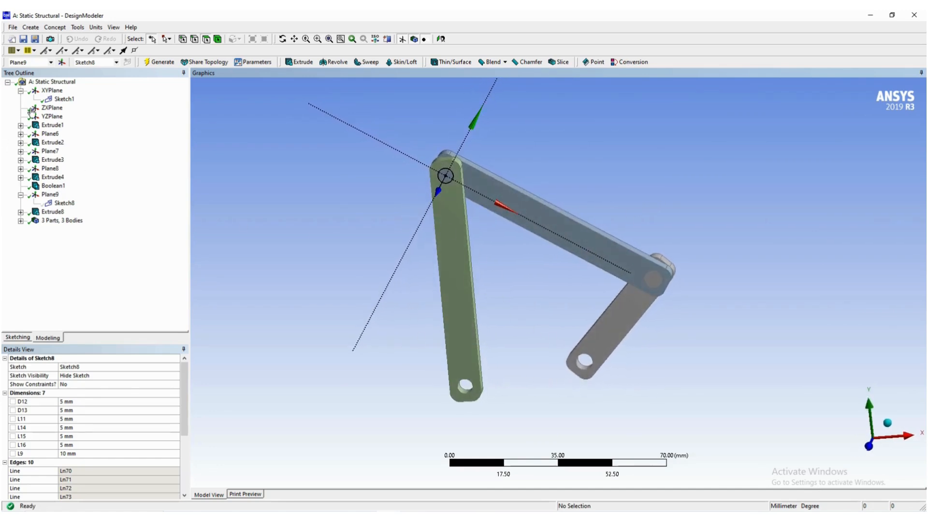
- Show the model in isometric view, hide Sketch1 under XYPlane, and clear the selection
click(52, 90)
right_click(578, 120)
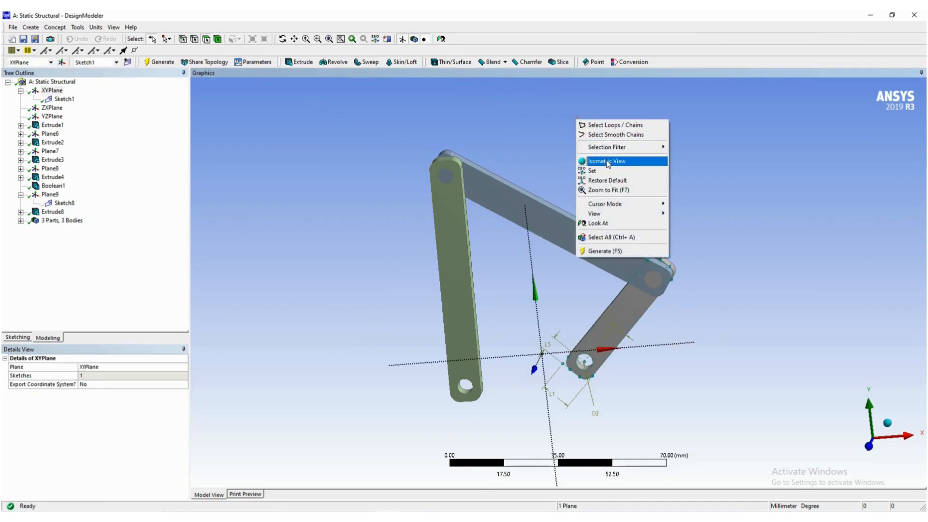
click(607, 161)
click(66, 101)
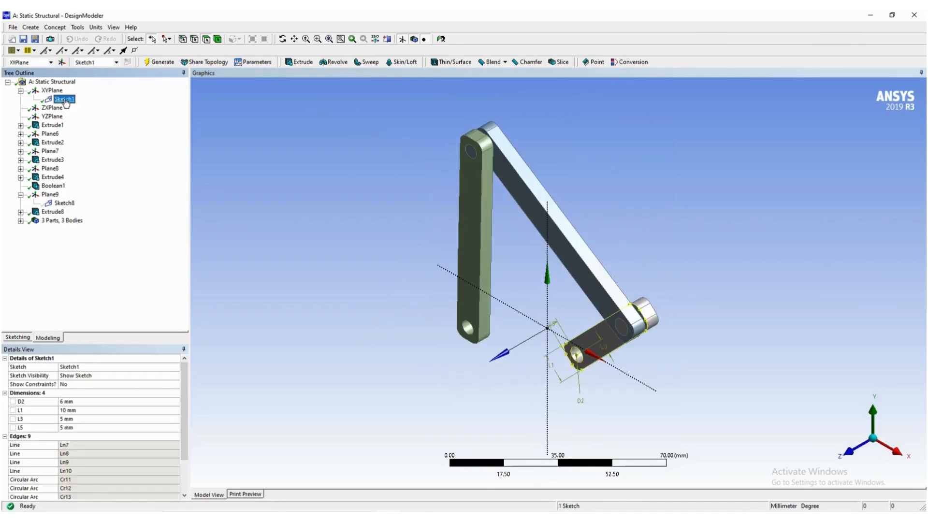
right_click(66, 100)
click(85, 115)
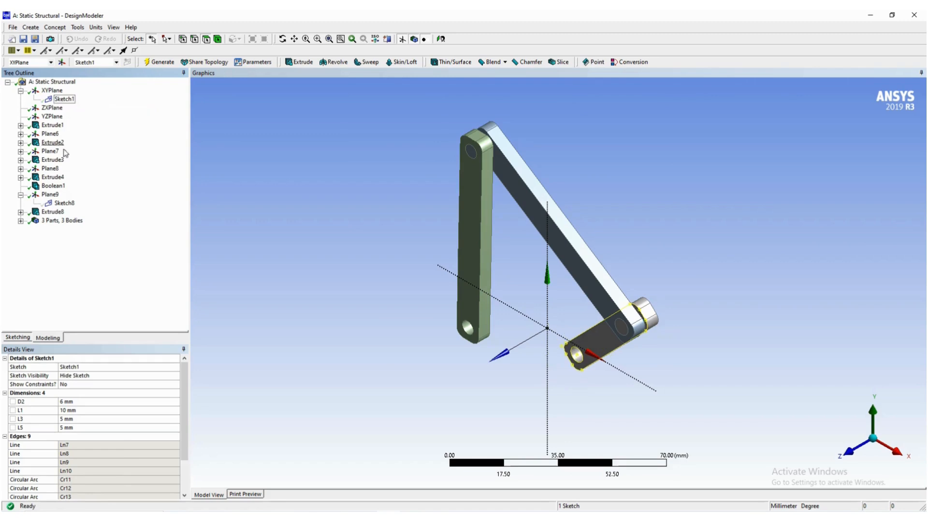
click(270, 202)
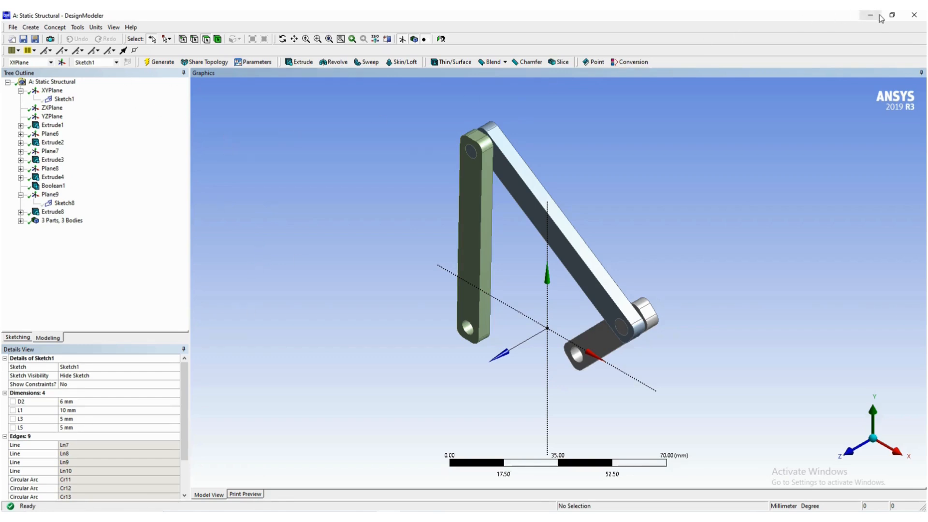
click(563, 203)
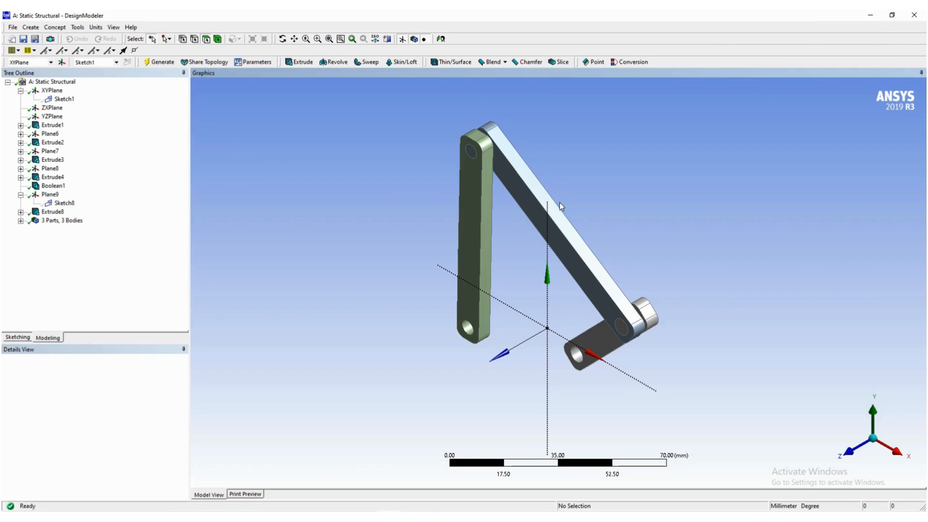
- Switch to the Word guide to check the body colour page, shrink its window, and minimise it to reach Workbench
key(alt+Tab)
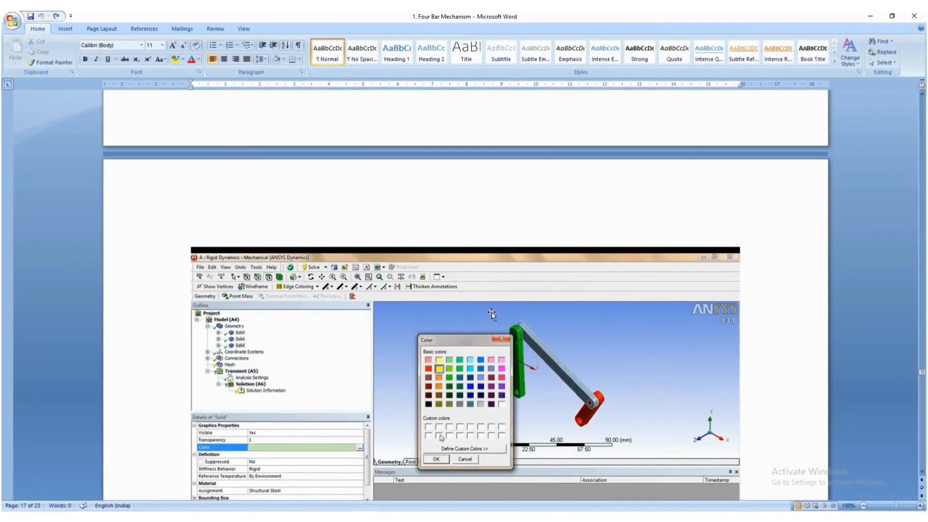
click(885, 15)
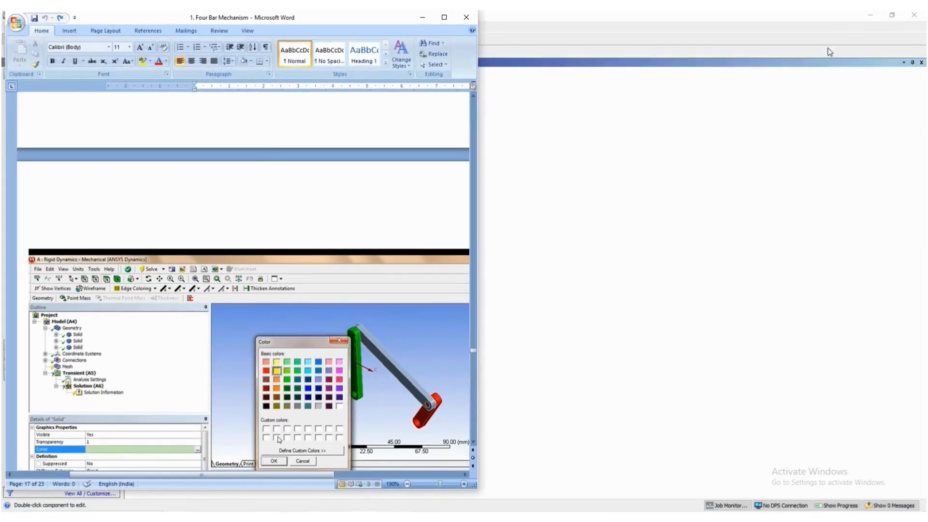
click(426, 16)
- Open the Static Structural system's Model for editing in Mechanical and allow ACT.Browser network access through the firewall
click(176, 132)
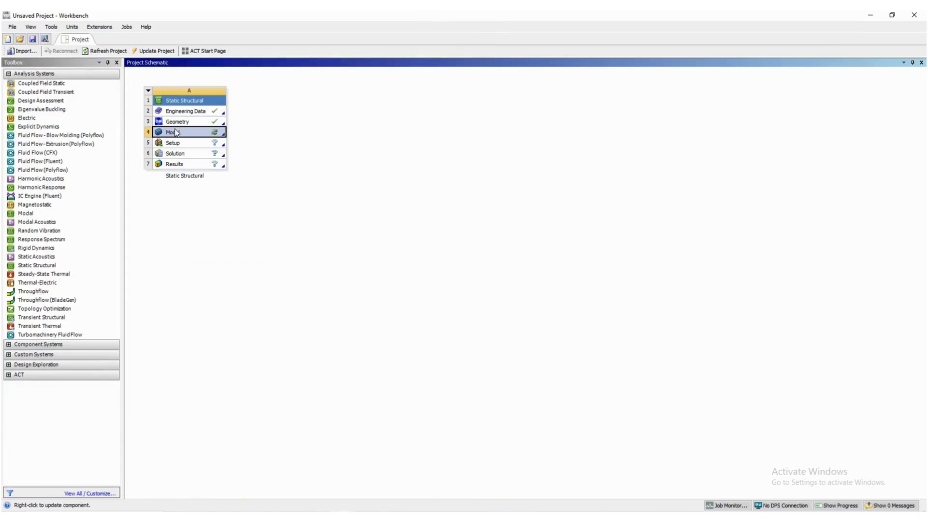
right_click(183, 134)
click(198, 135)
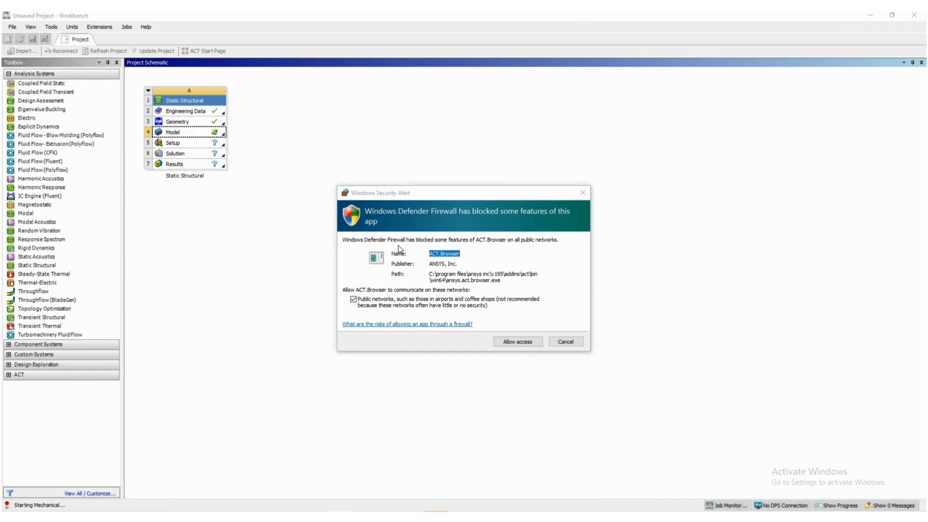
click(517, 342)
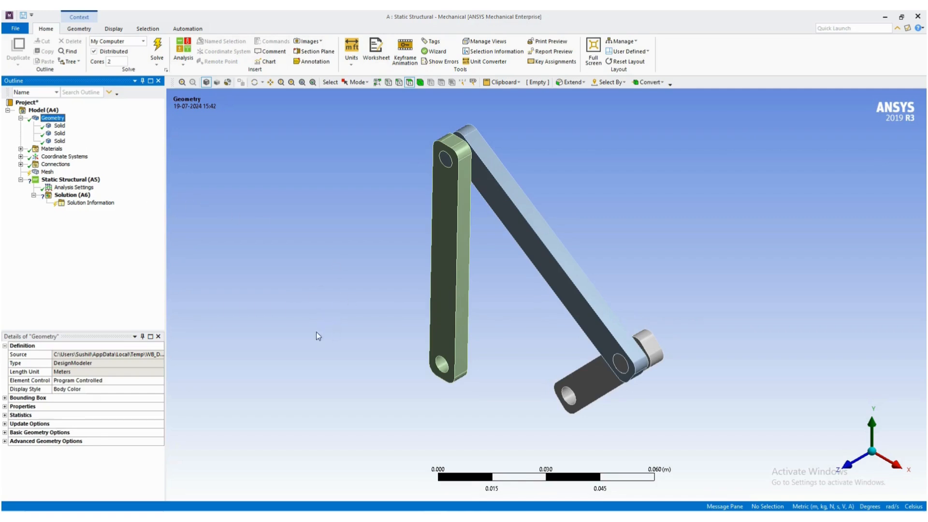
- Set the colour of the first solid, the short crank link, to red after checking the Word guide
click(58, 125)
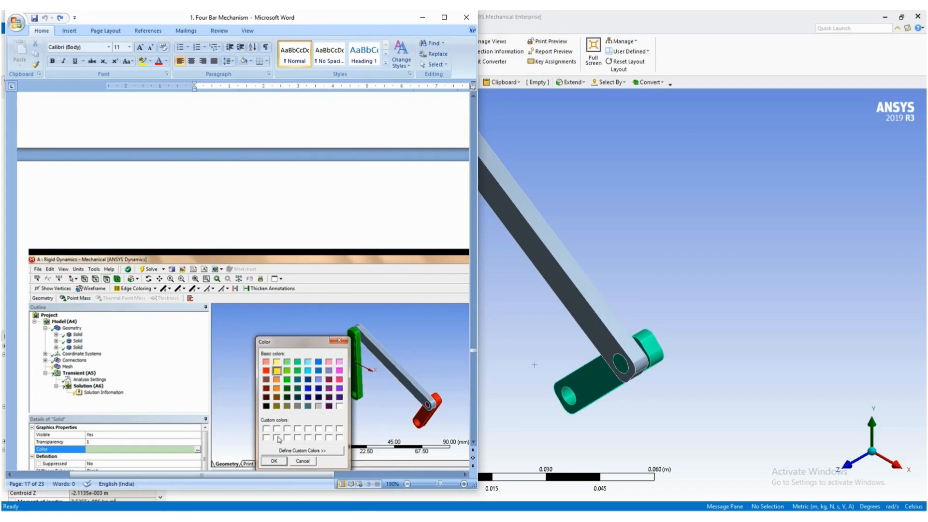
click(274, 517)
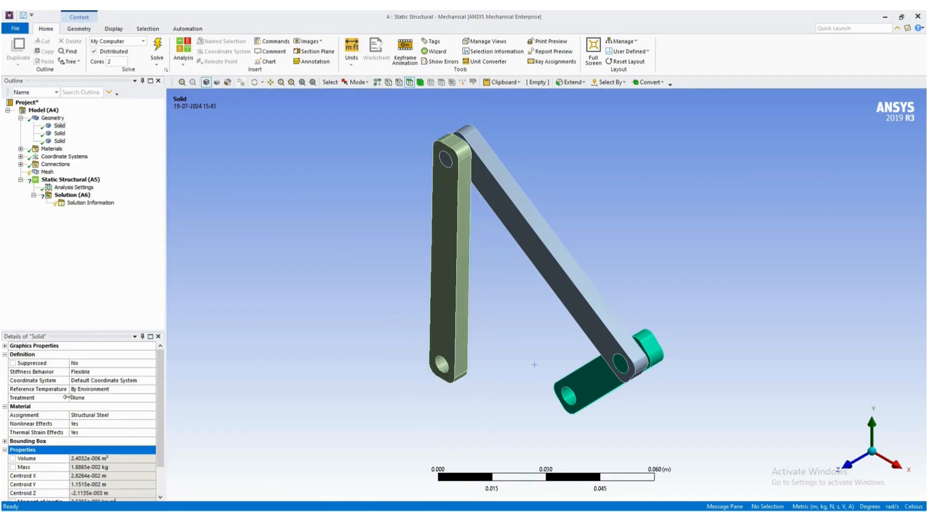
click(10, 346)
click(89, 375)
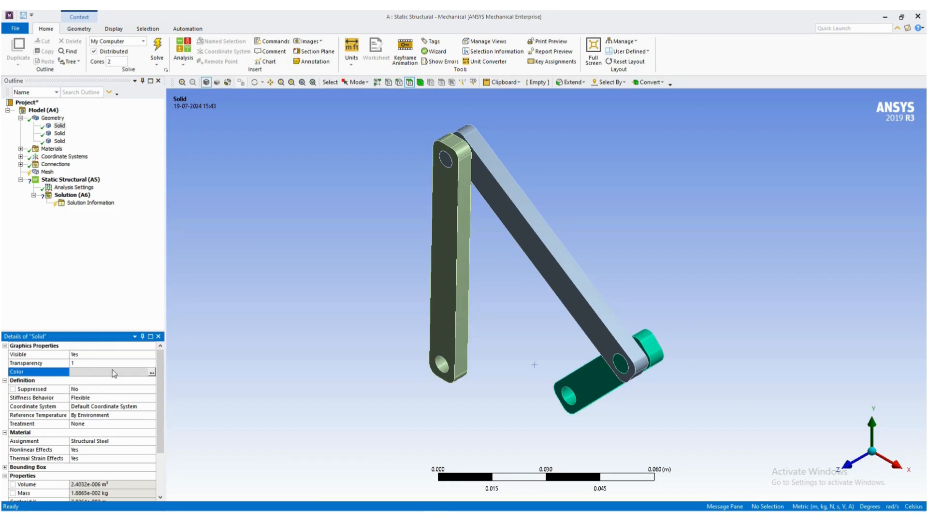
click(152, 372)
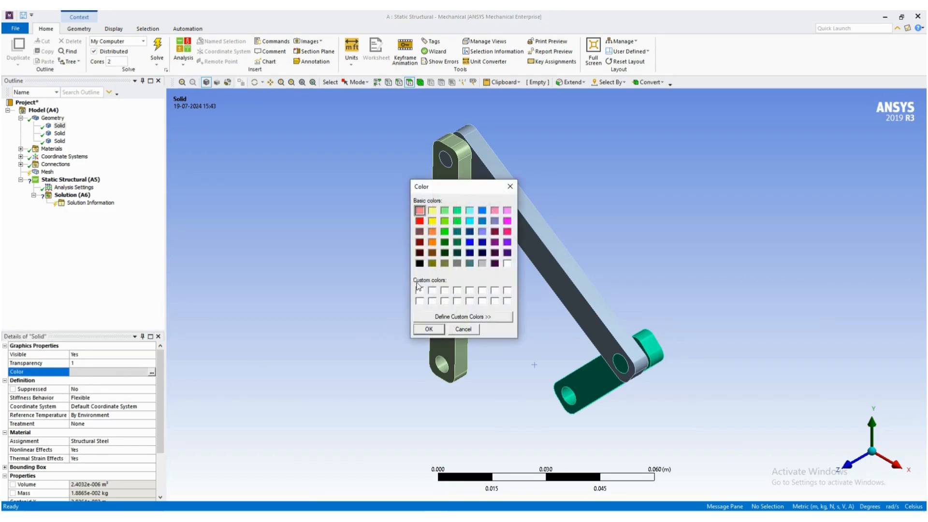
click(420, 221)
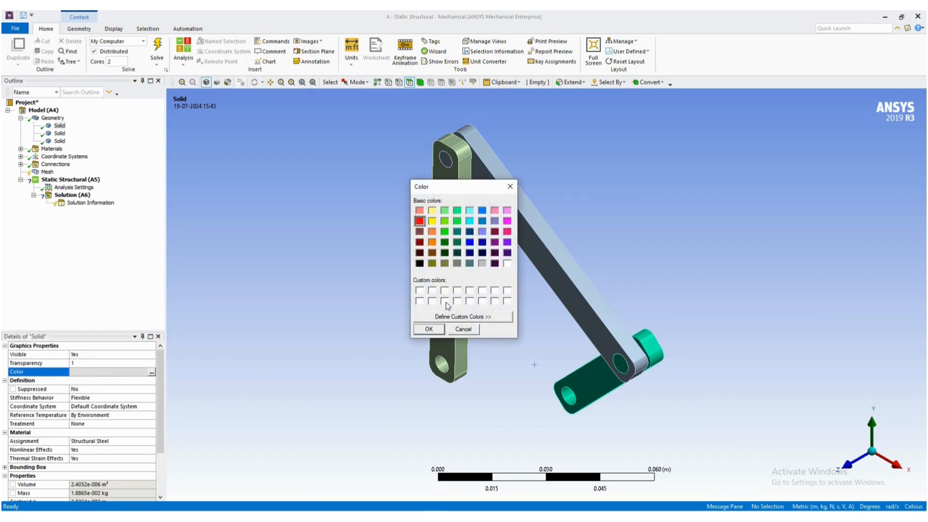
click(428, 329)
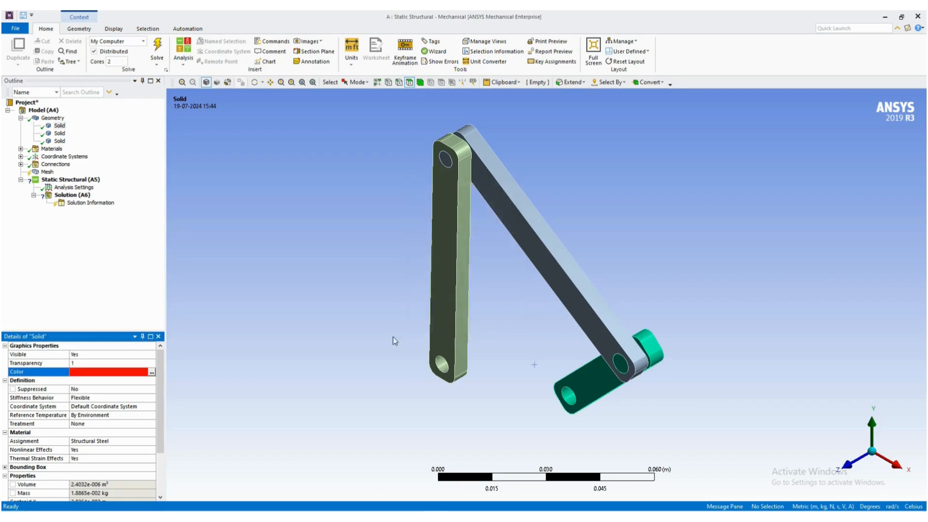
- Select the second solid and examine the Word guide's following pages on link colours, contact deletion and revolute joints
click(60, 134)
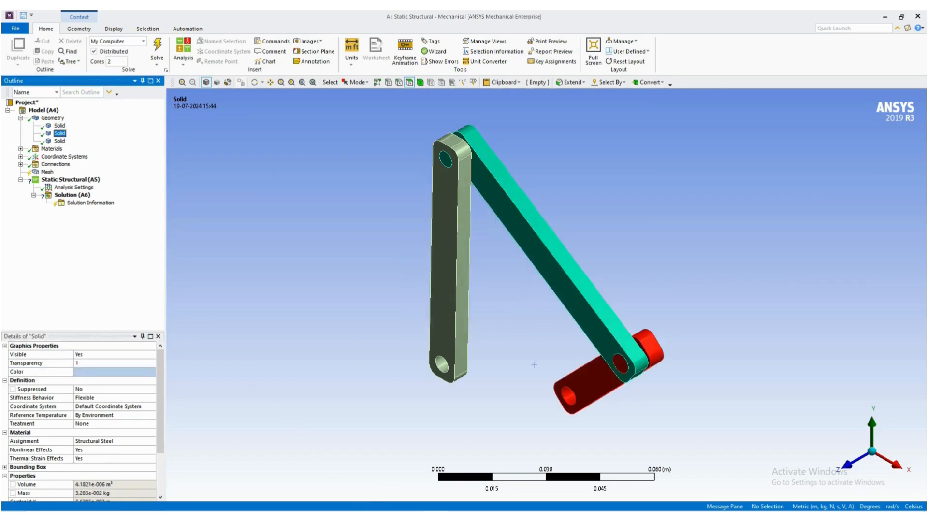
key(alt+Tab)
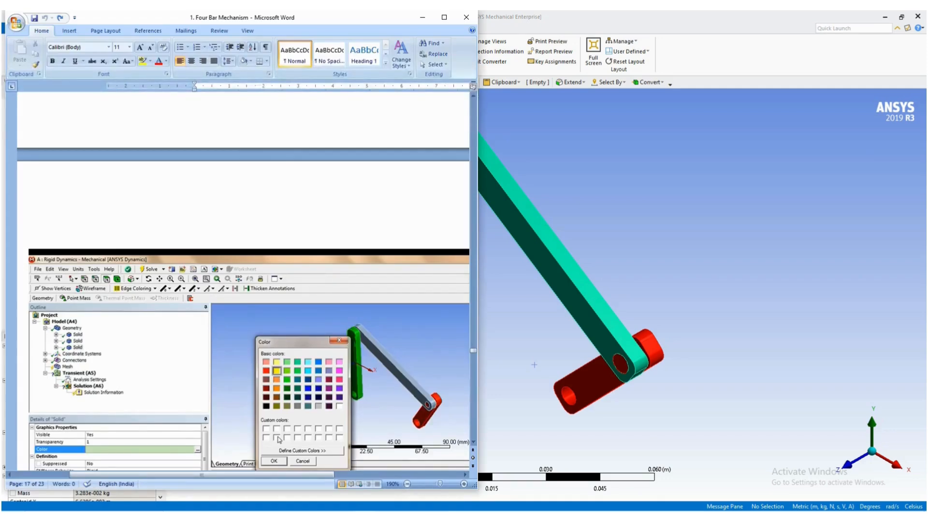
scroll(242, 280, down, 6)
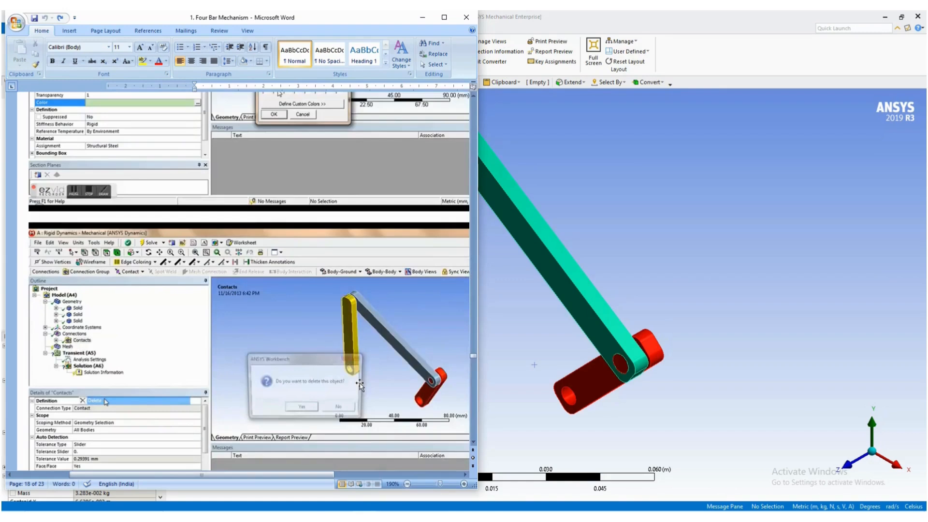
scroll(359, 385, down, 7)
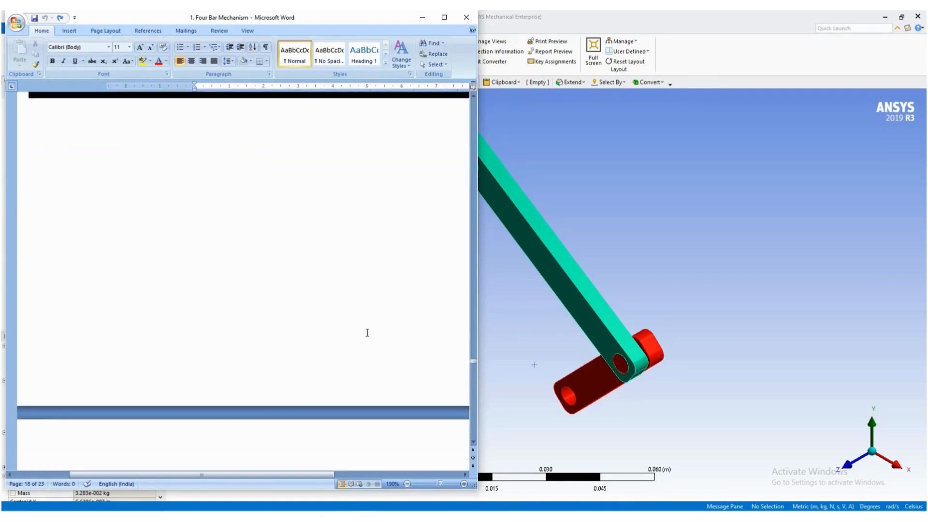
scroll(367, 333, down, 8)
scroll(366, 333, down, 8)
scroll(366, 334, down, 8)
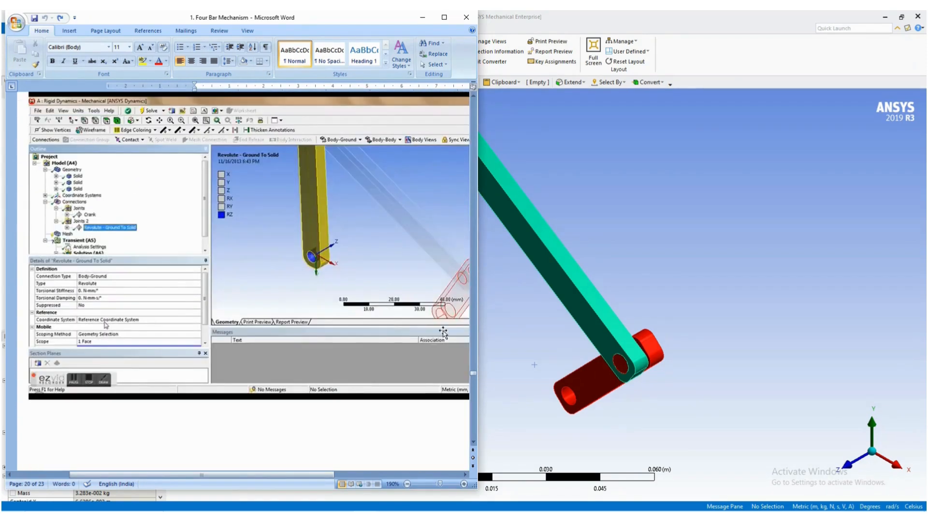
mouse_move(474, 374)
mouse_down()
mouse_move(466, 99)
mouse_move(459, 352)
mouse_up()
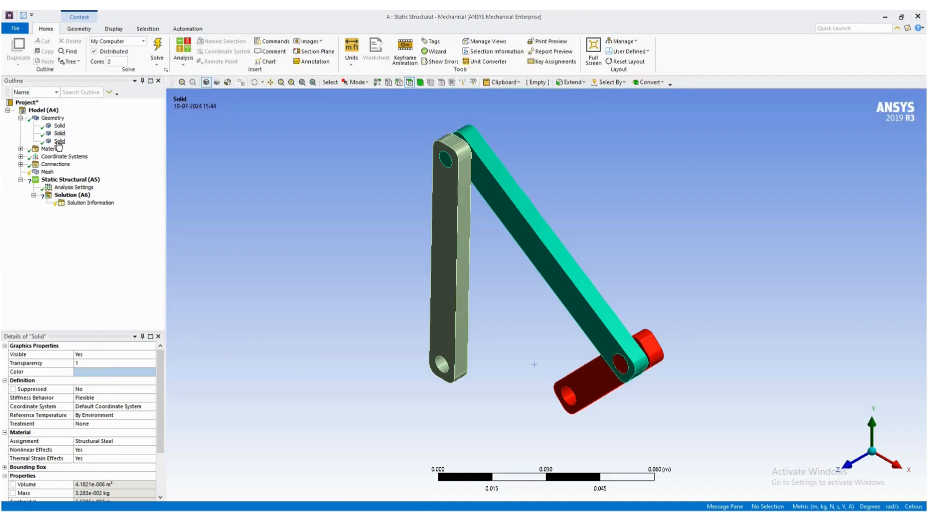
- Set the colour of the second solid, the long slanted link, to green
click(113, 372)
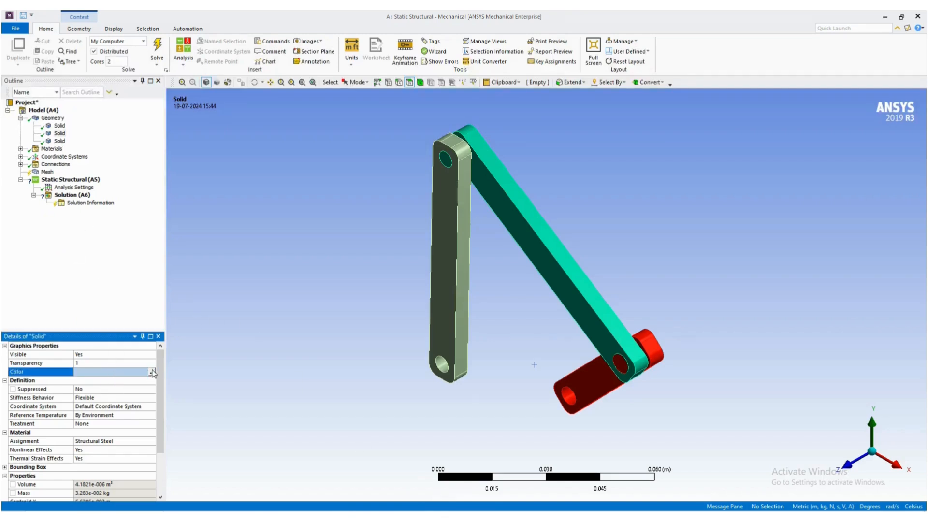
click(152, 372)
click(445, 234)
click(434, 331)
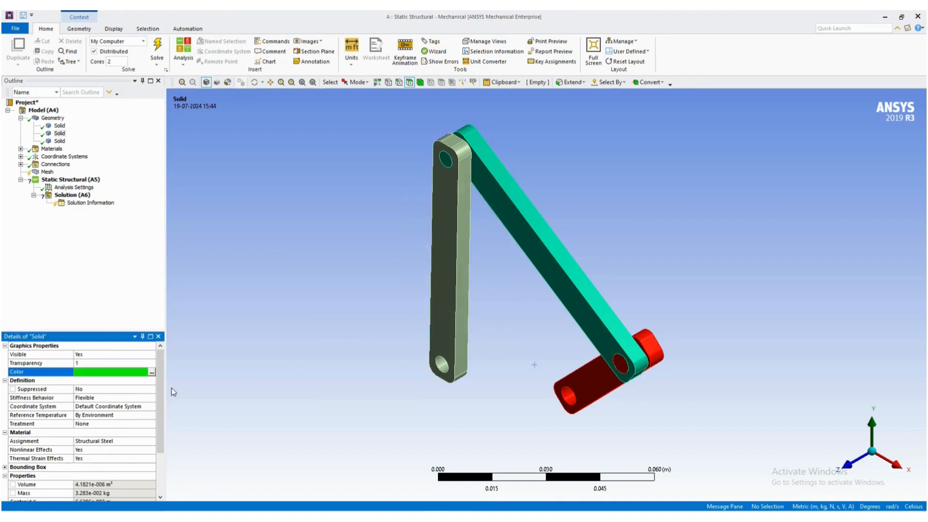
- Set the colour of the third solid, the vertical link, to yellow and show the whole geometry
click(60, 140)
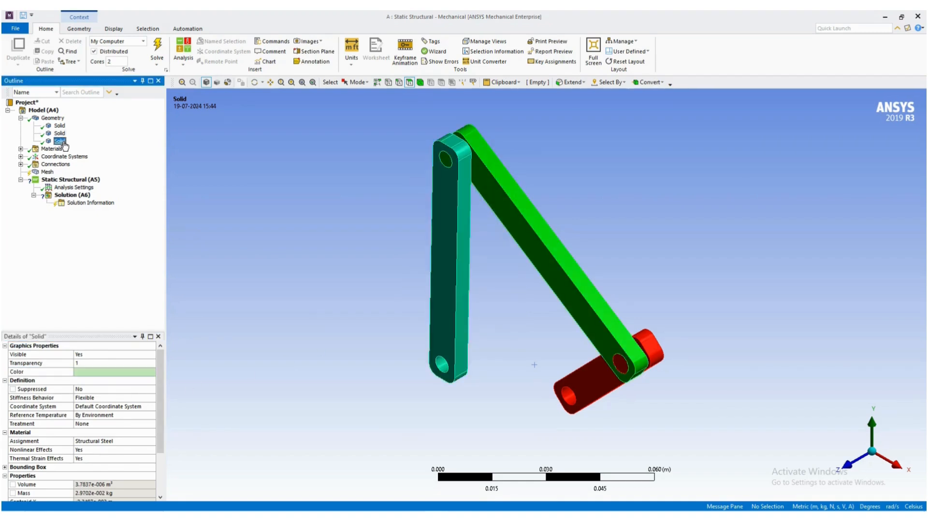
click(108, 372)
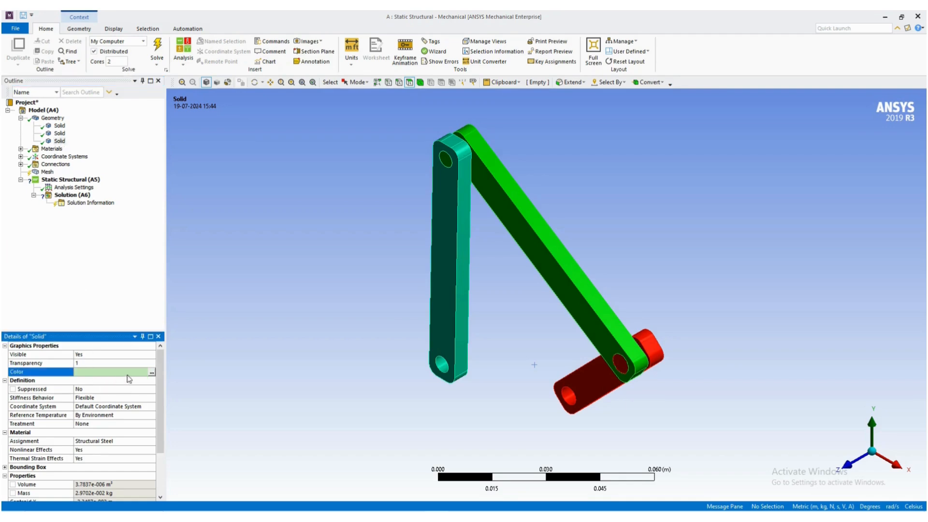
click(152, 373)
click(432, 221)
click(428, 329)
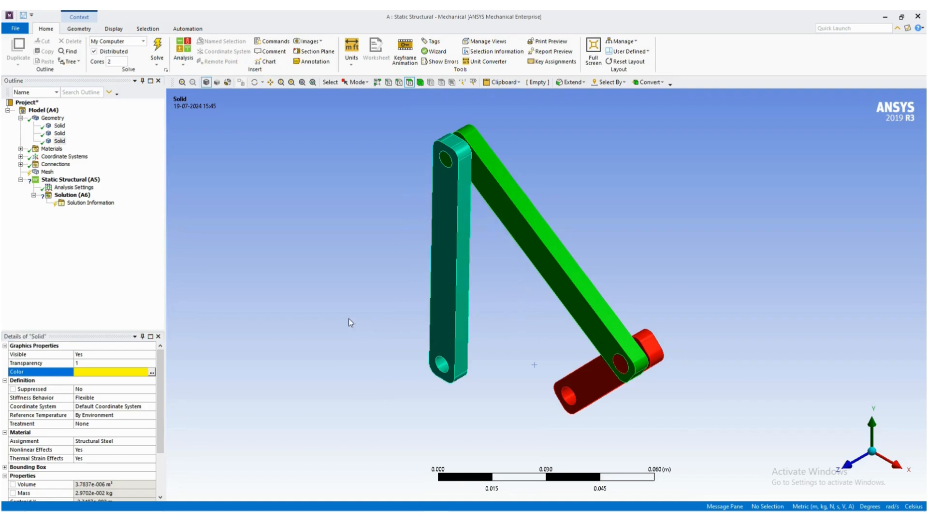
click(53, 118)
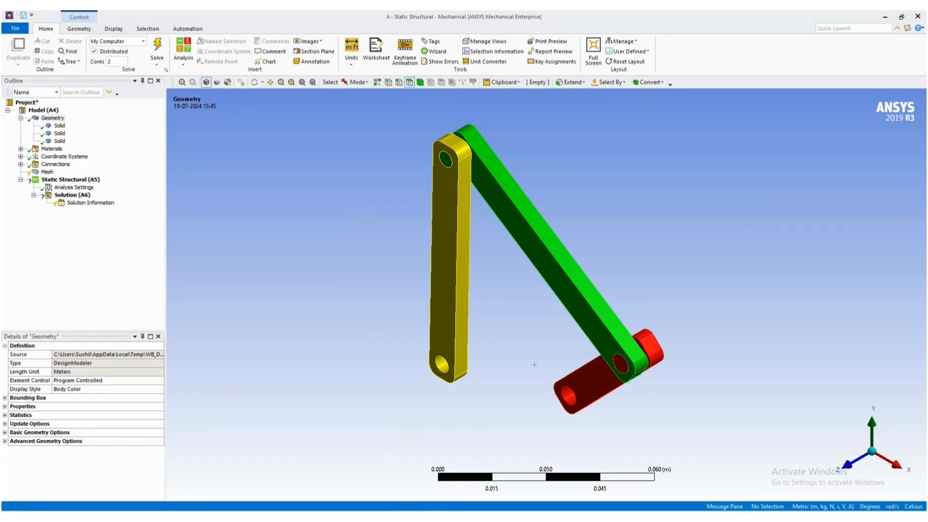
- Examine the Word guide's pages on deleting the contacts and adding the revolute ground joint
click(479, 518)
scroll(322, 360, down, 4)
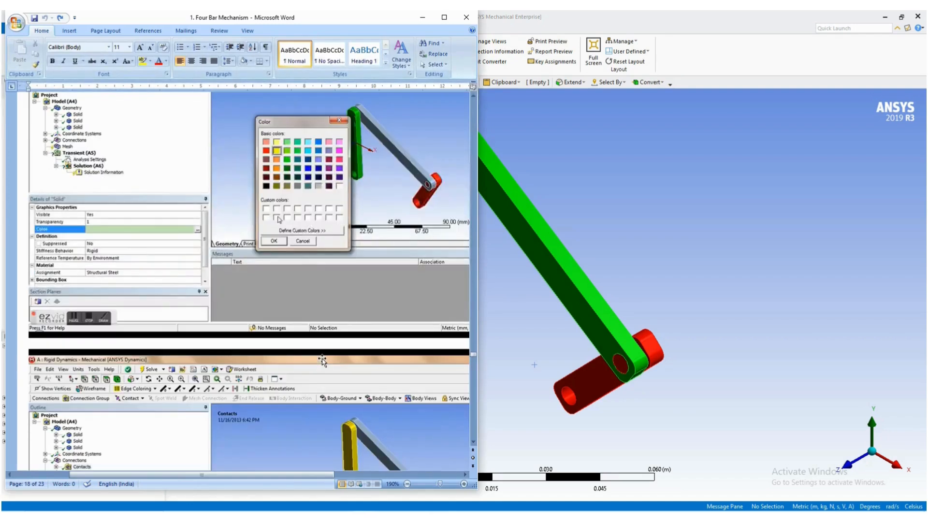
scroll(323, 360, down, 2)
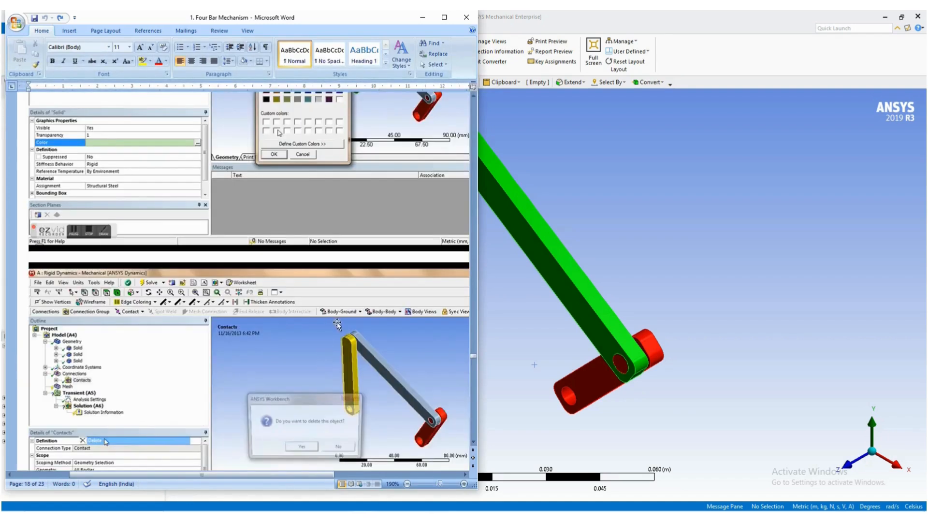
click(444, 16)
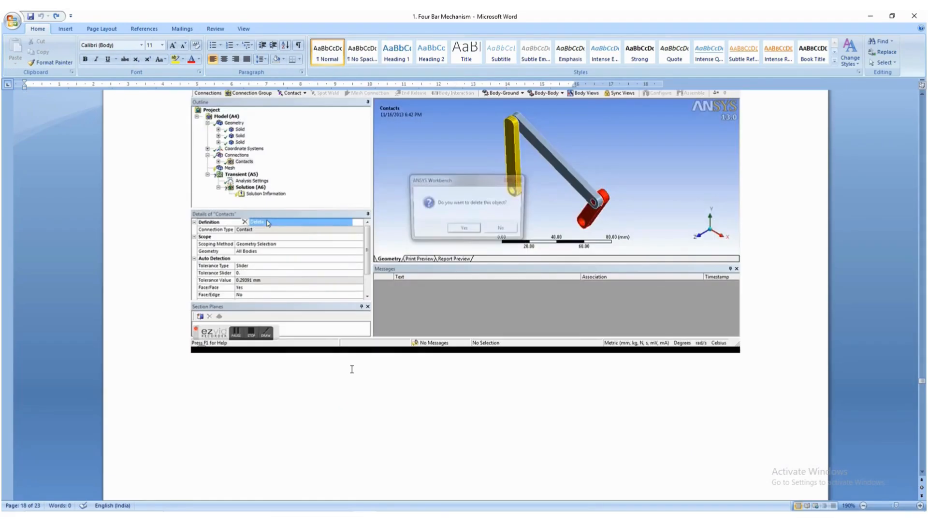
scroll(352, 369, down, 15)
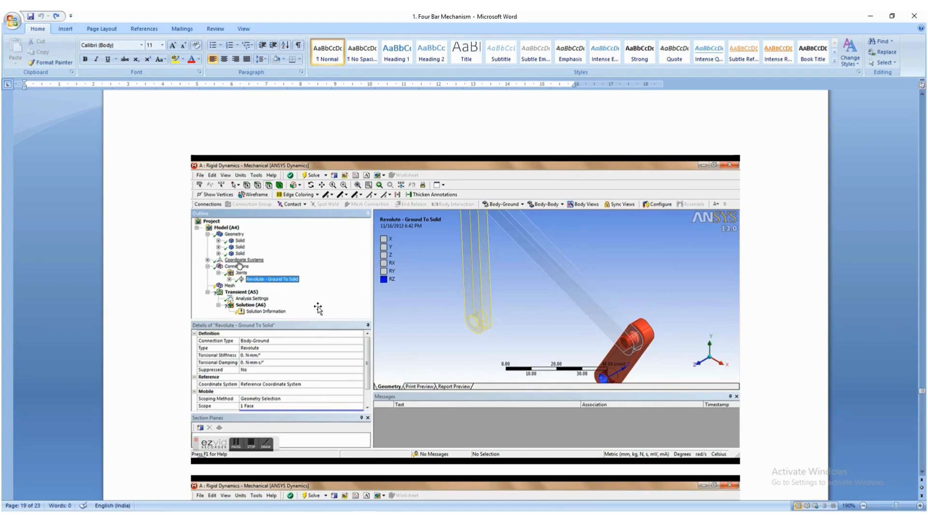
scroll(416, 345, down, 2)
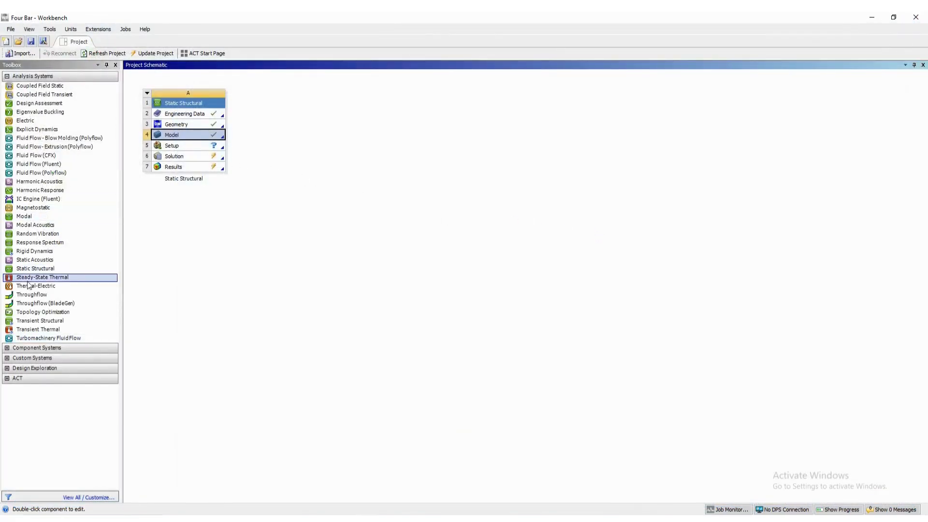
- Add a Rigid Dynamics system beside the Static Structural system, sharing its Engineering Data and Geometry
click(56, 322)
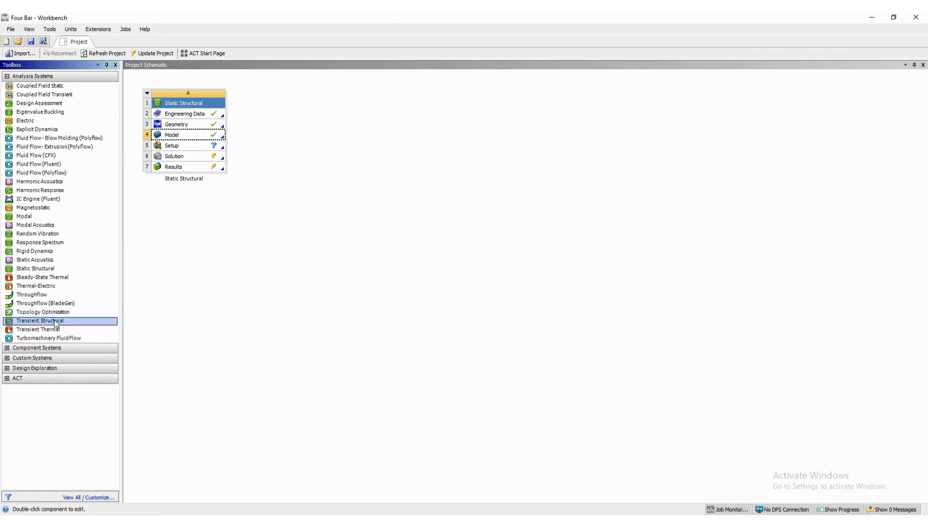
drag(35, 252, 296, 120)
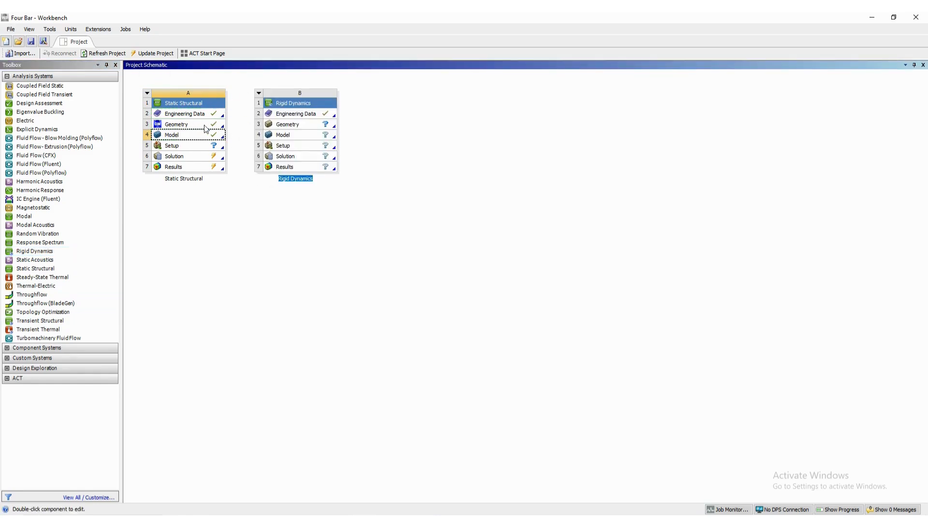
drag(198, 116, 278, 114)
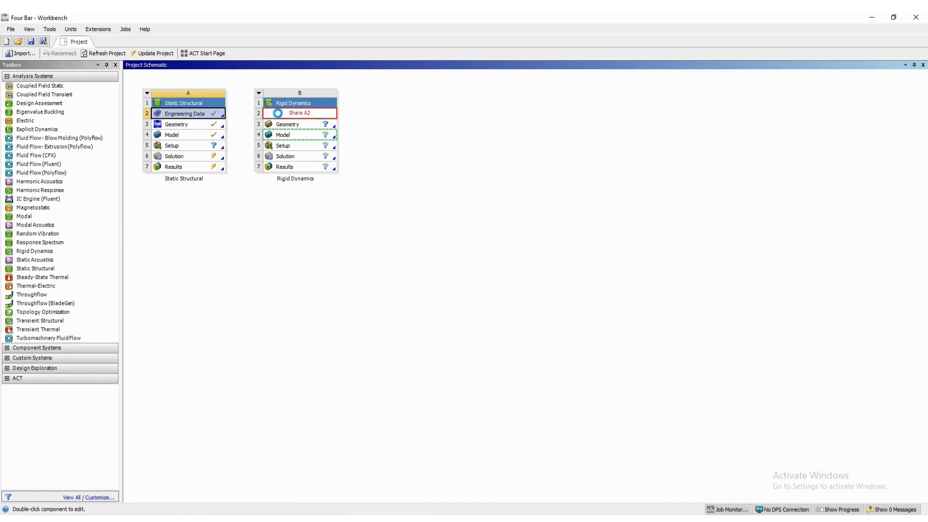
drag(199, 127, 274, 122)
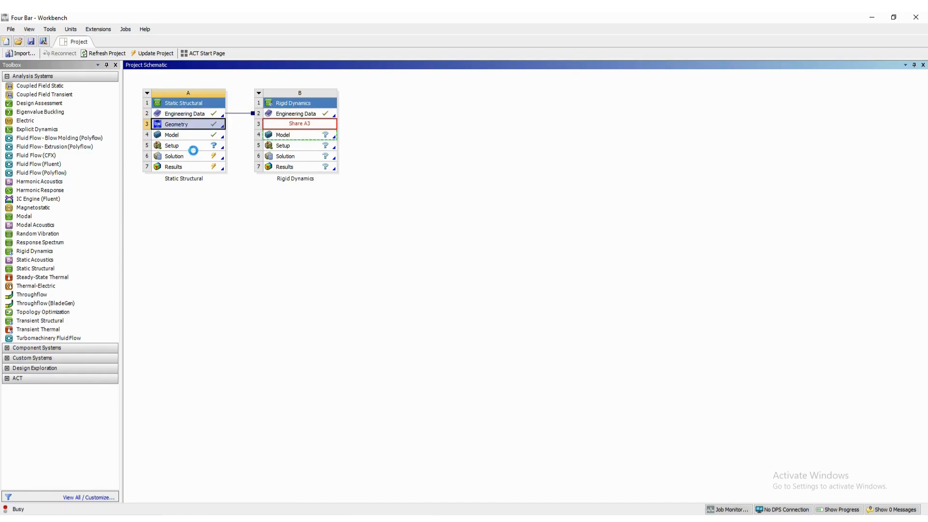
- Try to link the Static Structural system's Model to the Rigid Dynamics system's Model
click(200, 138)
drag(199, 138, 292, 143)
click(198, 158)
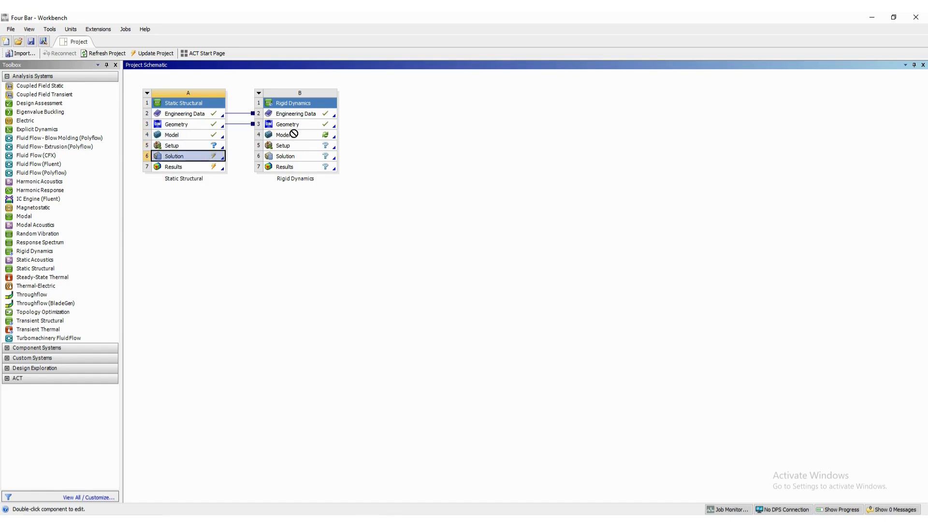
click(188, 148)
drag(198, 137, 281, 137)
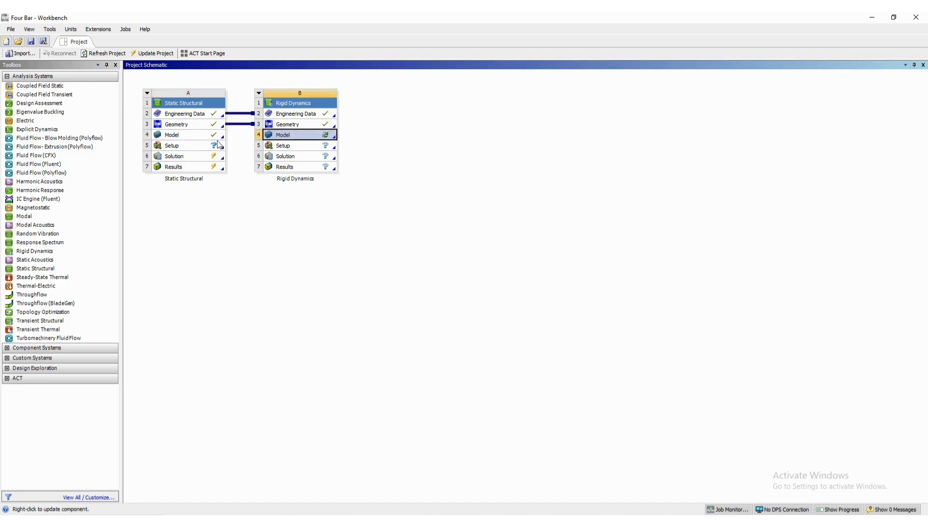
click(204, 138)
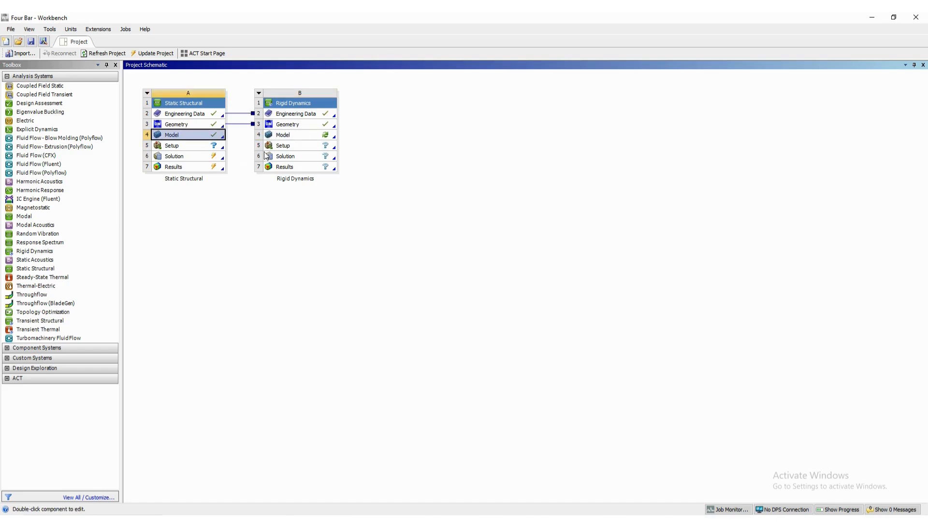
- Open the Rigid Dynamics system's Model for editing in Mechanical
click(293, 136)
right_click(299, 140)
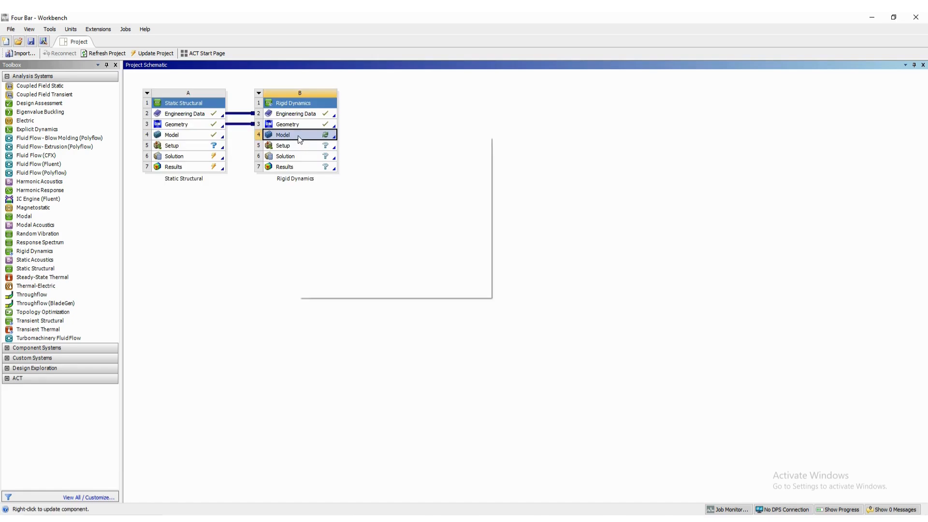
click(310, 141)
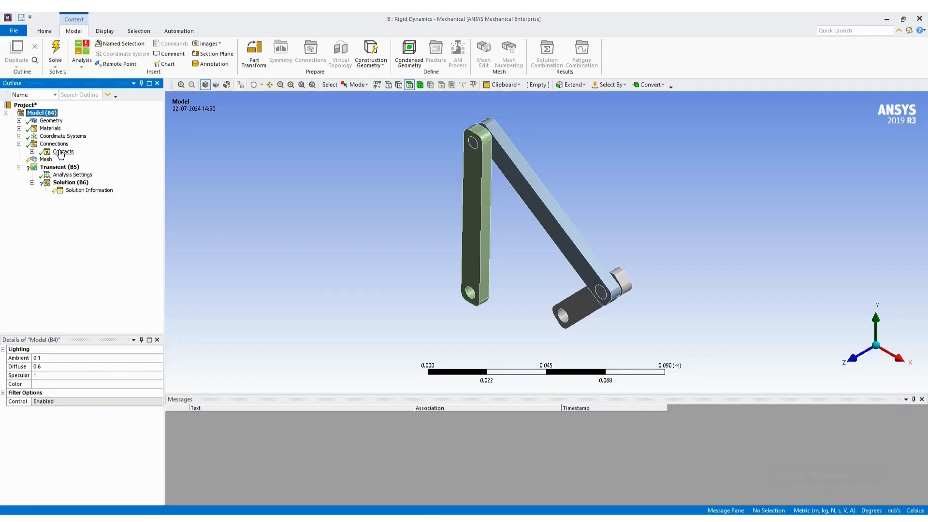
- Delete the automatically generated Contacts group from the model's Connections
click(61, 153)
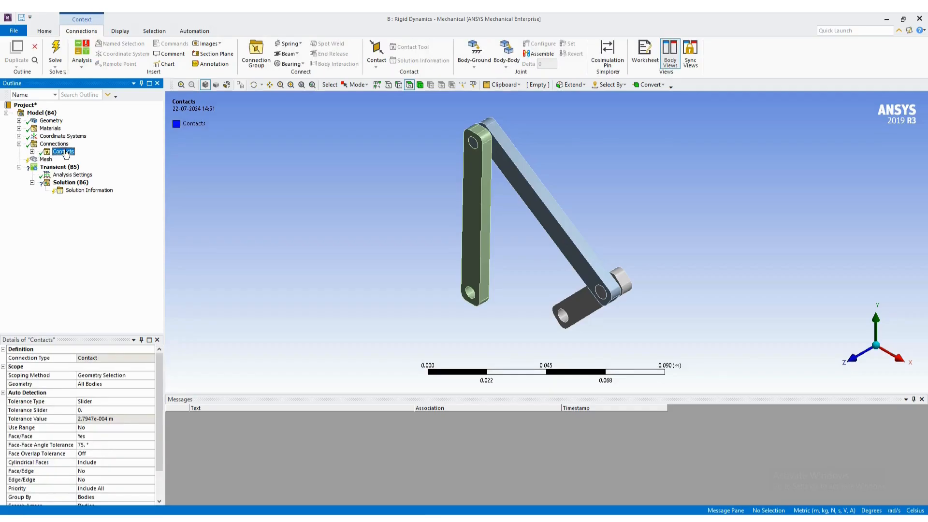
right_click(64, 151)
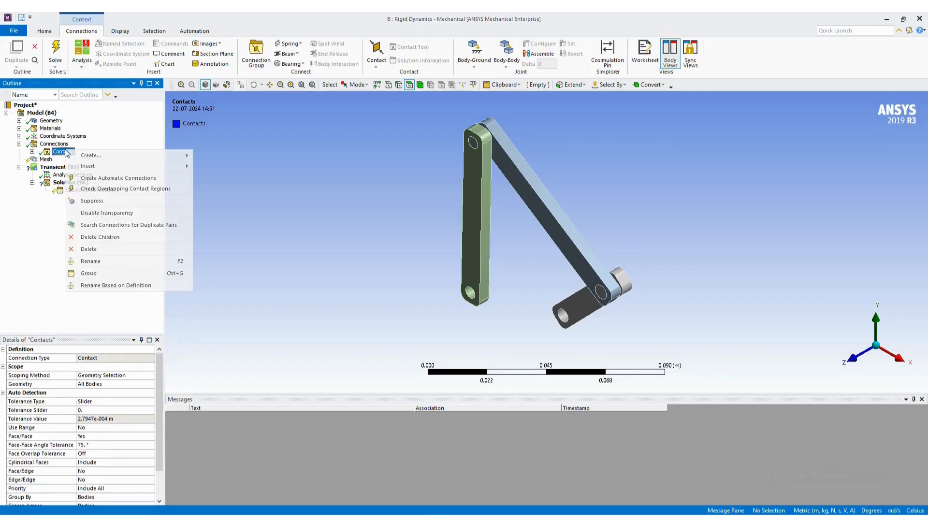
click(100, 249)
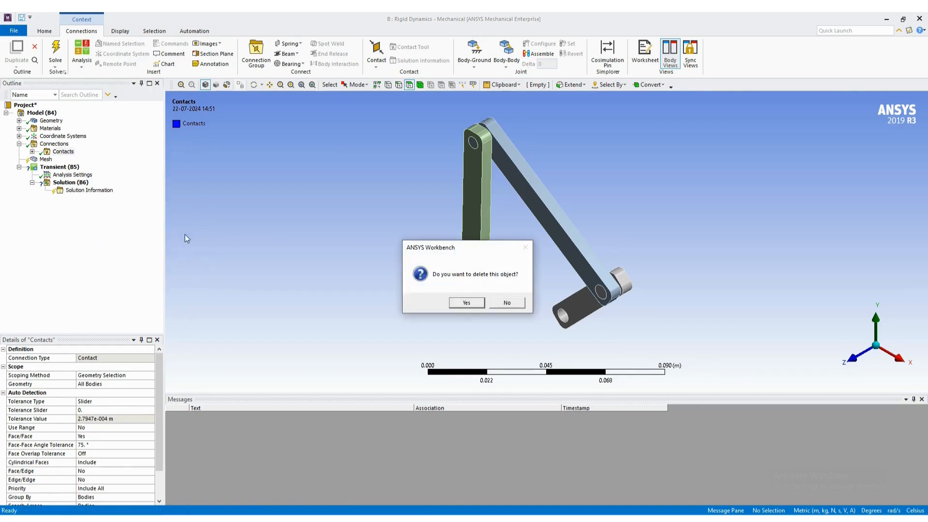
click(467, 303)
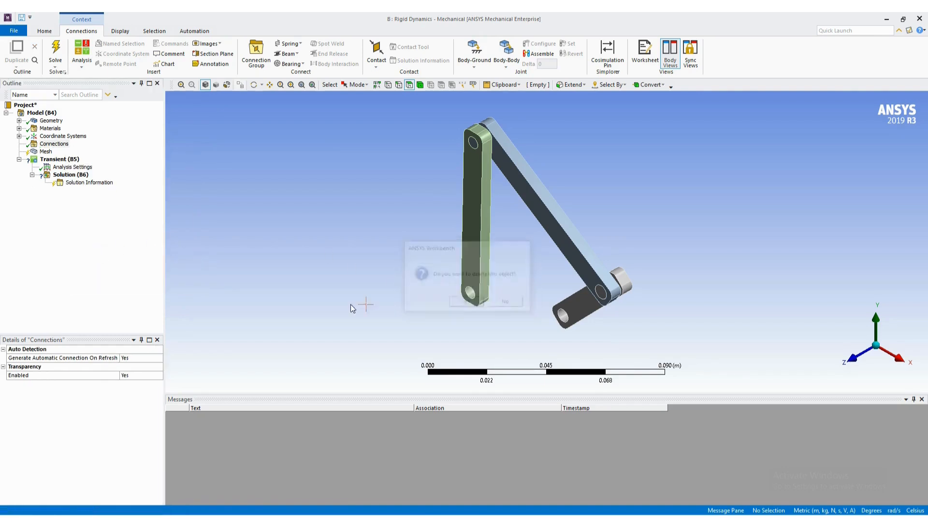
- Add a Body-Ground revolute joint scoped to the cylindrical face of the short crank link's free-end hole
click(52, 146)
click(475, 61)
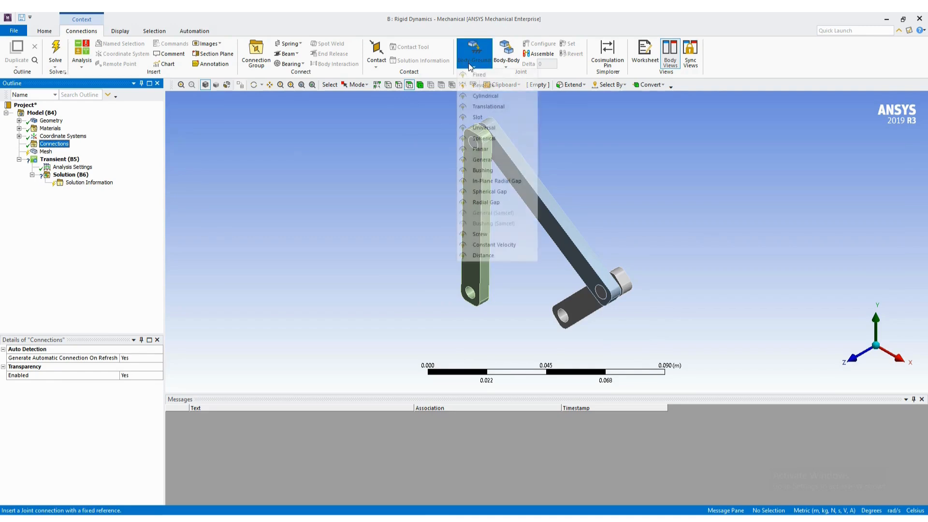
click(483, 86)
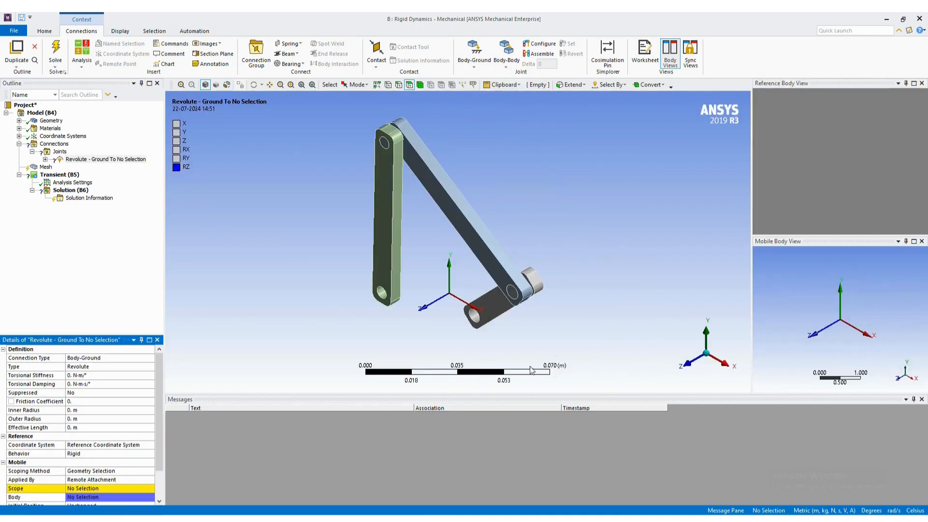
click(474, 317)
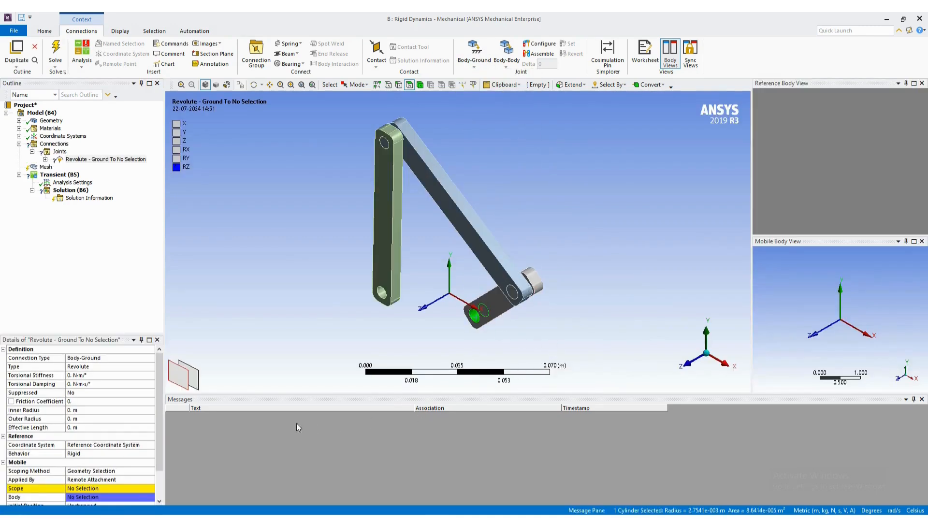
click(92, 489)
click(88, 480)
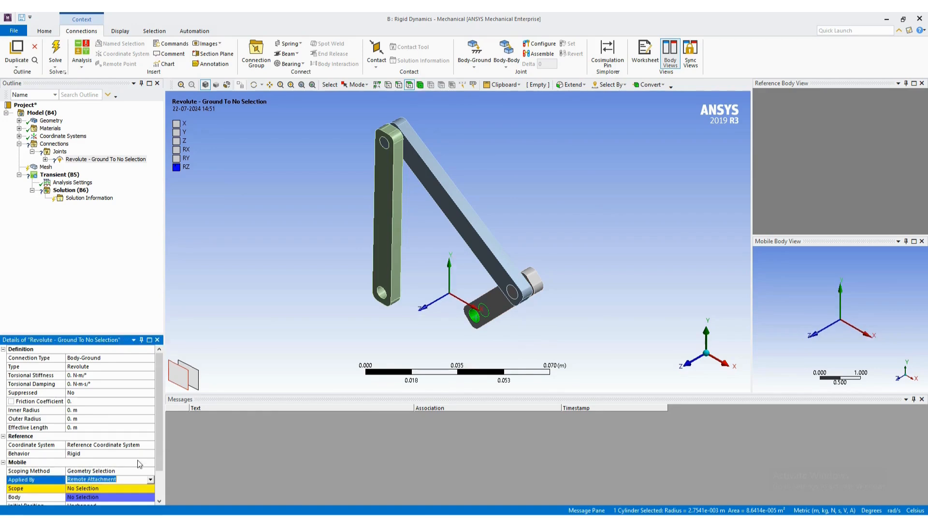
click(83, 488)
click(80, 489)
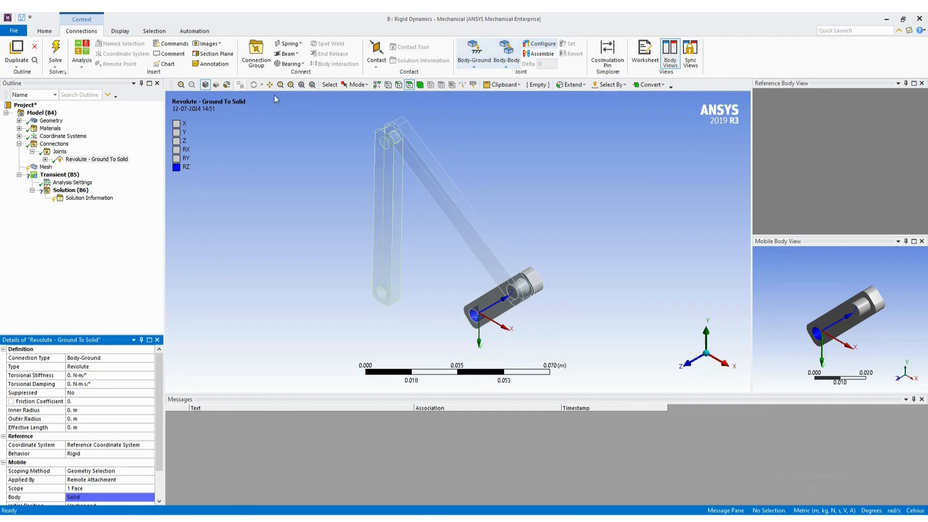
- Add a second Body-Ground revolute joint scoped to the cylindrical face of the vertical link's lower hole
click(56, 146)
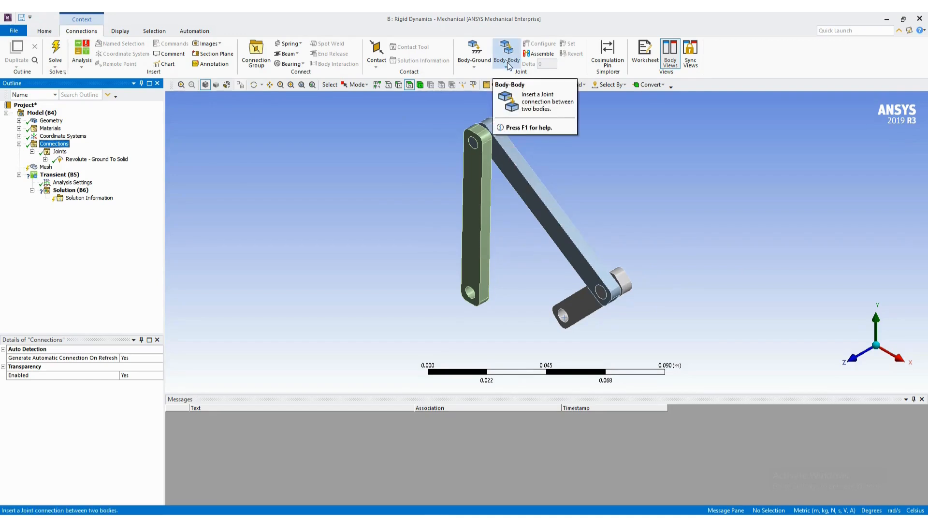
click(474, 58)
click(481, 88)
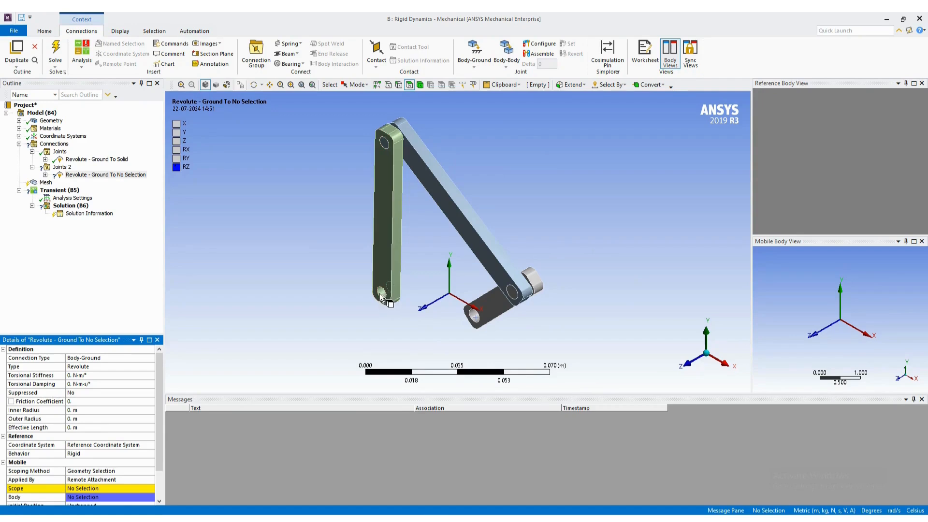
click(381, 293)
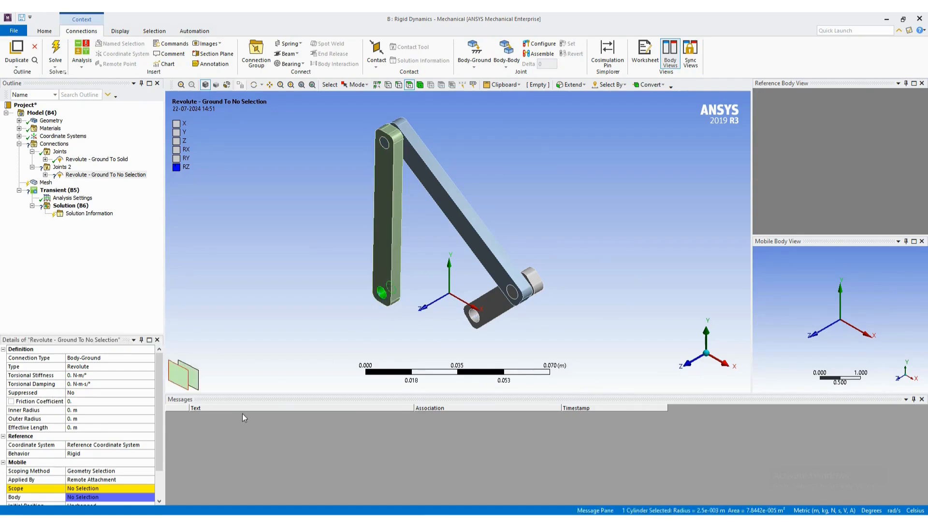
click(94, 490)
click(76, 489)
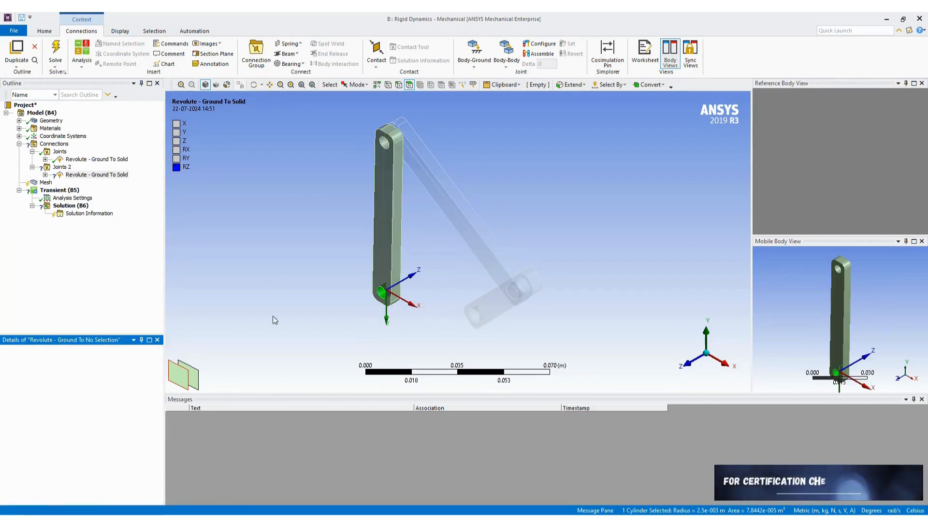
- Add a Body-Body revolute joint with its reference scoped to the cylindrical face of the short crank link's pin
click(54, 143)
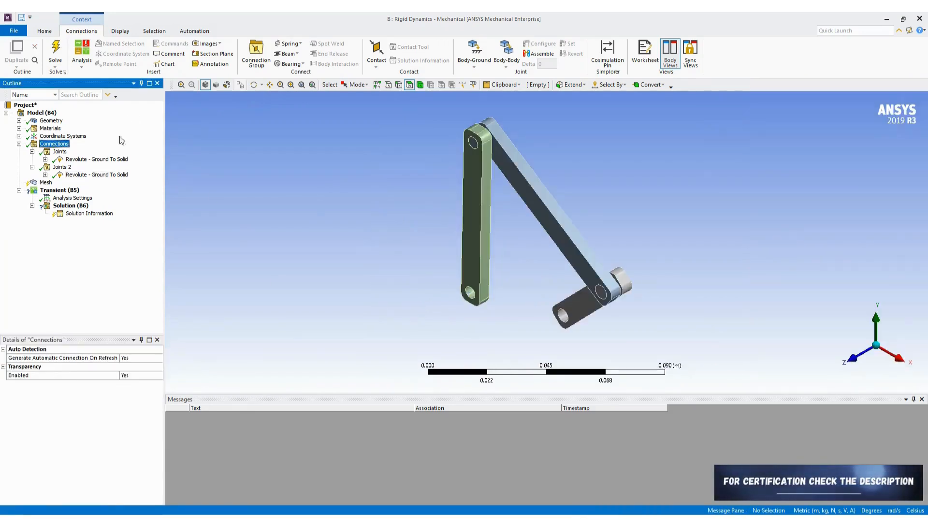
click(507, 60)
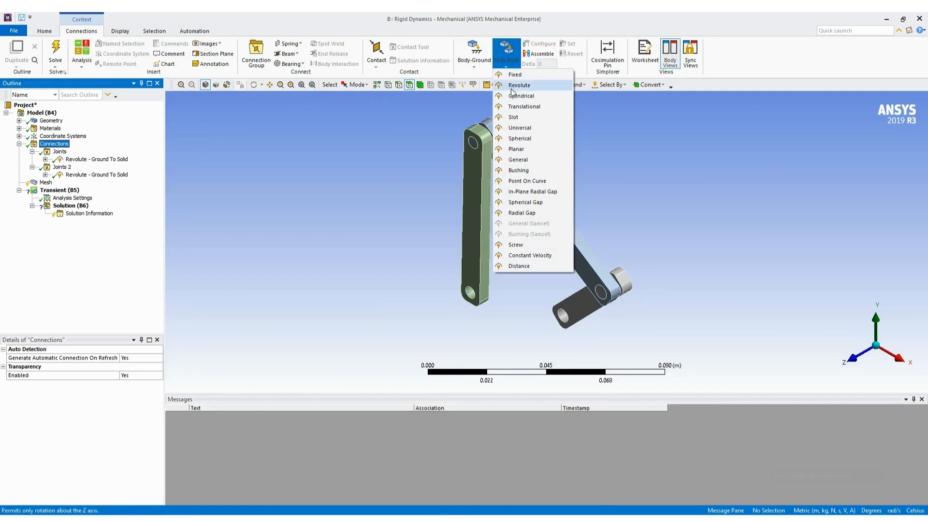
click(517, 86)
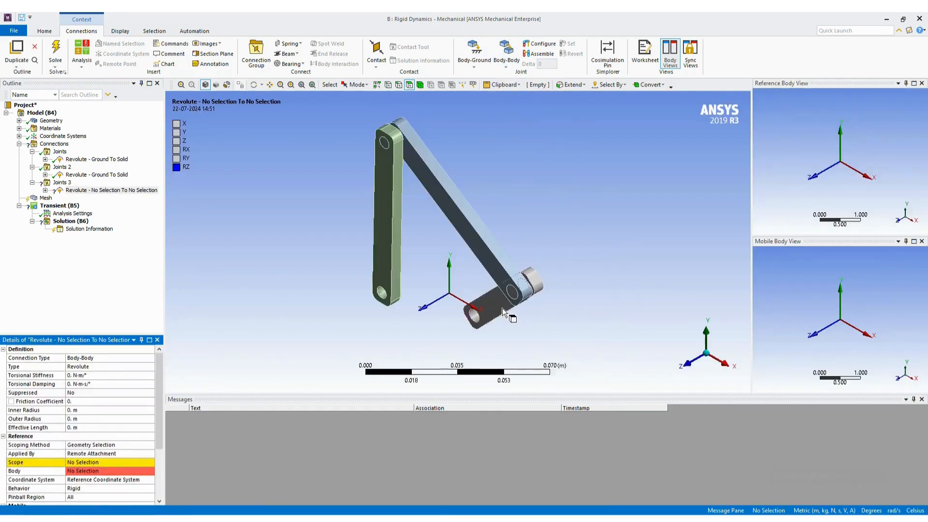
scroll(503, 309, up, 5)
middle_drag(553, 316, 535, 303)
scroll(623, 363, up, 2)
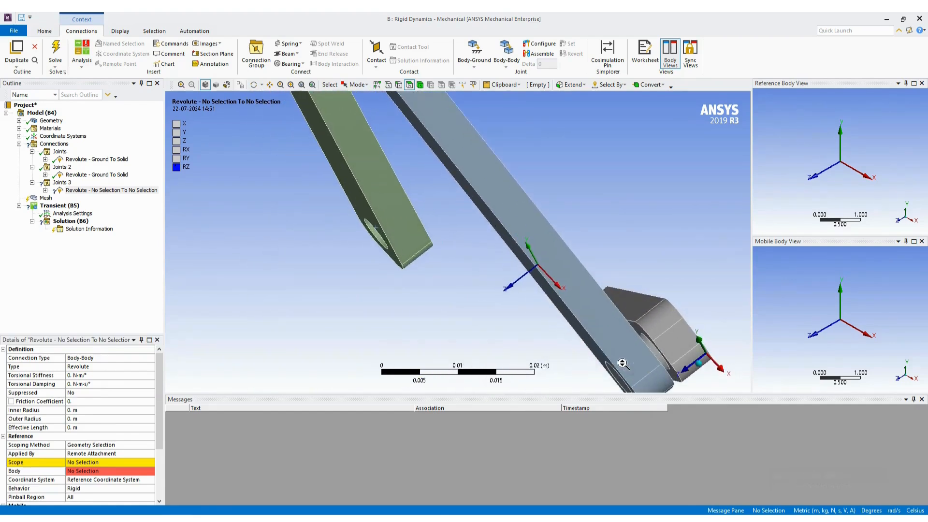
click(654, 347)
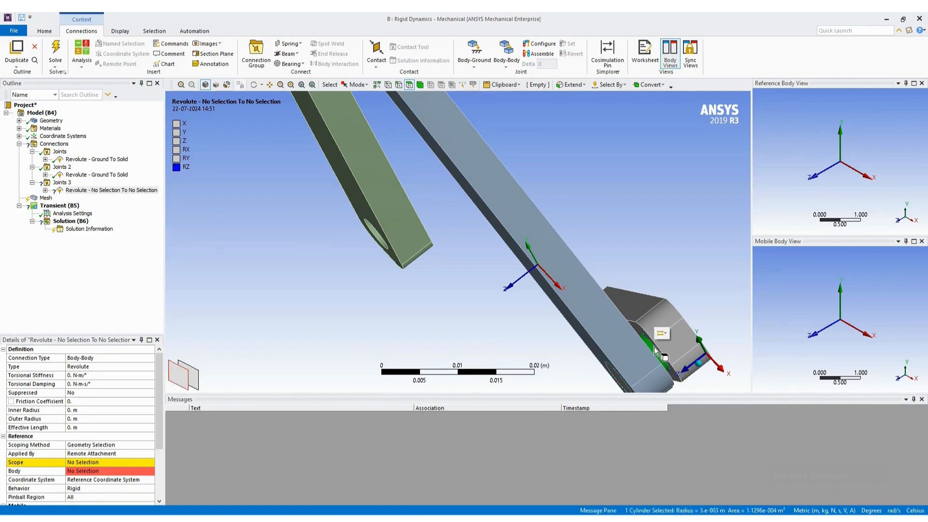
click(93, 463)
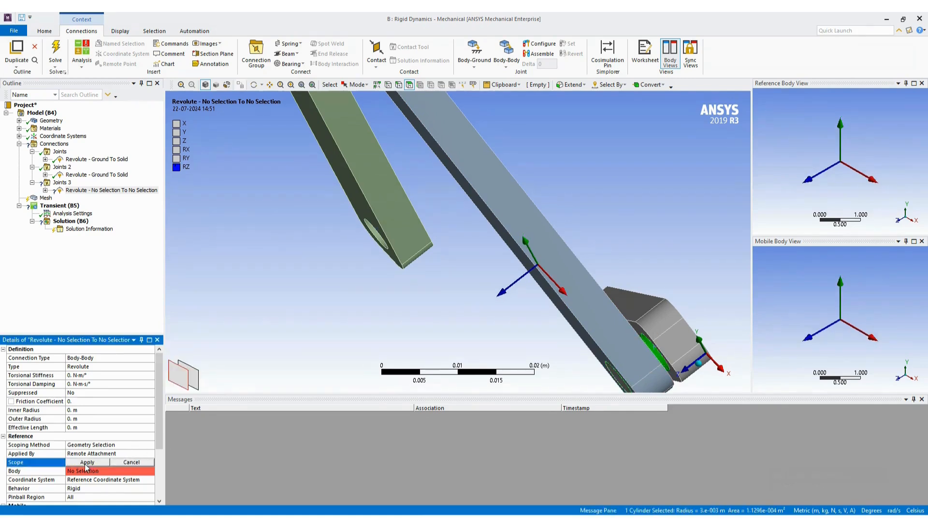
click(86, 464)
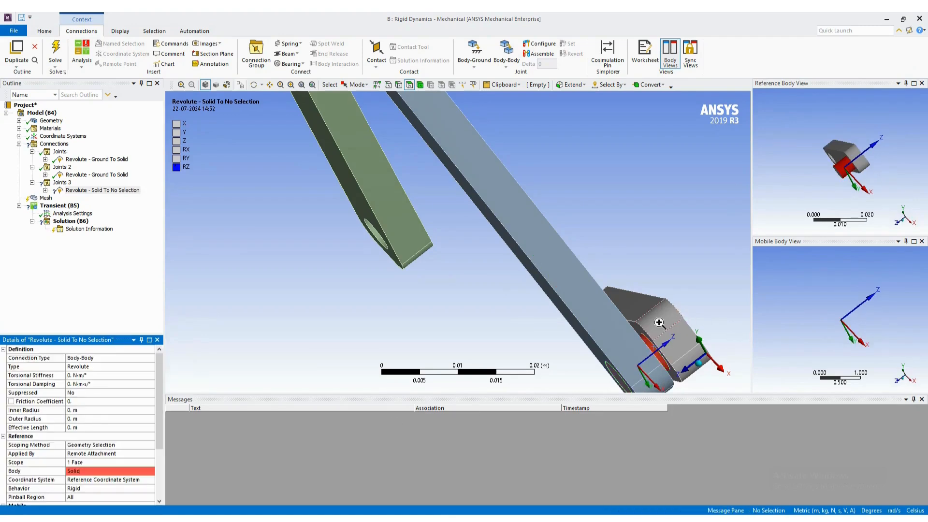
- Hide the short crank link's body to expose the hole in the coupler link's lower end
right_click(659, 323)
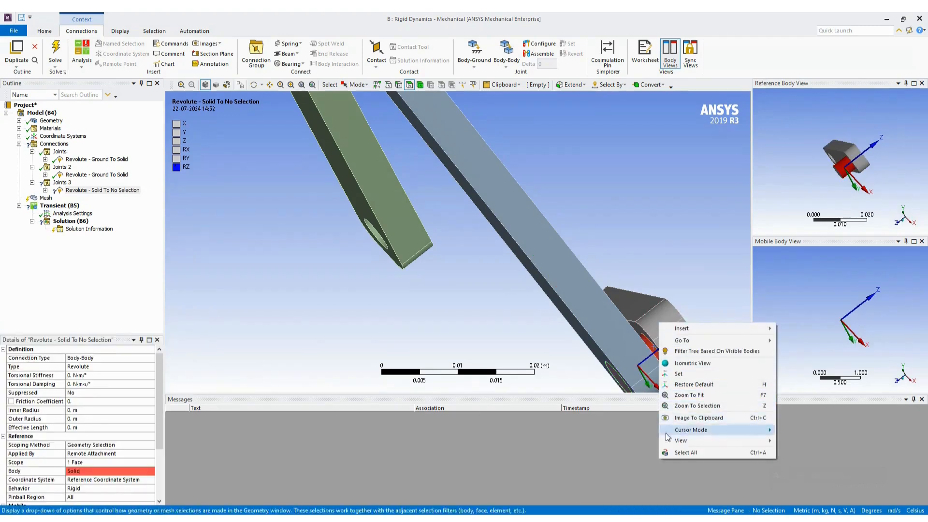
click(387, 312)
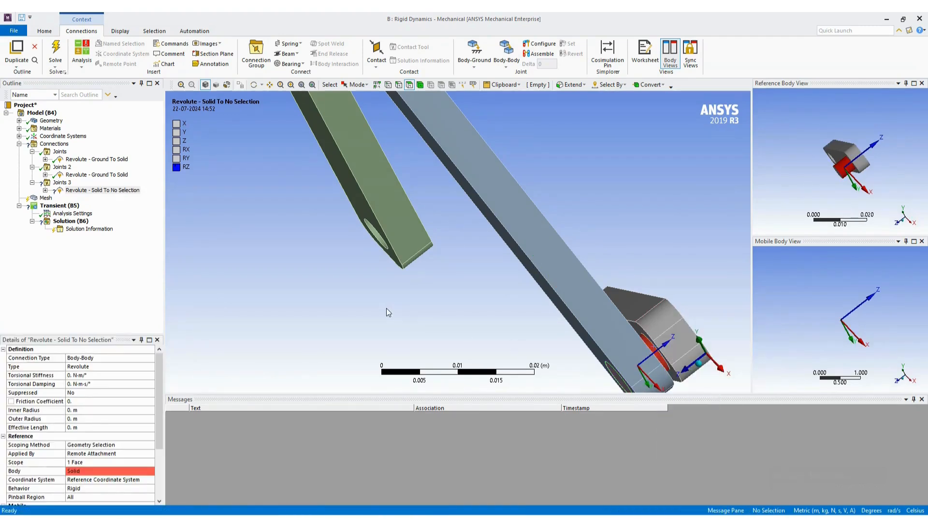
click(19, 121)
click(57, 129)
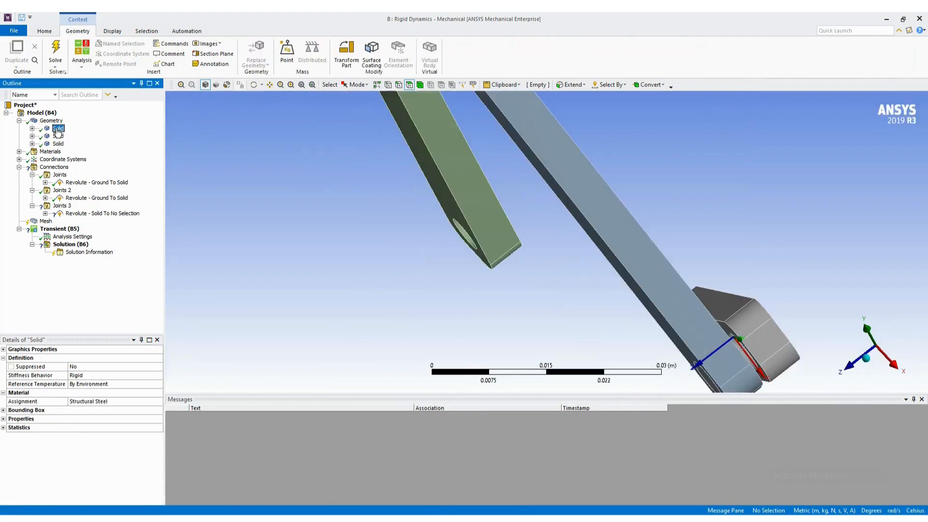
right_click(57, 132)
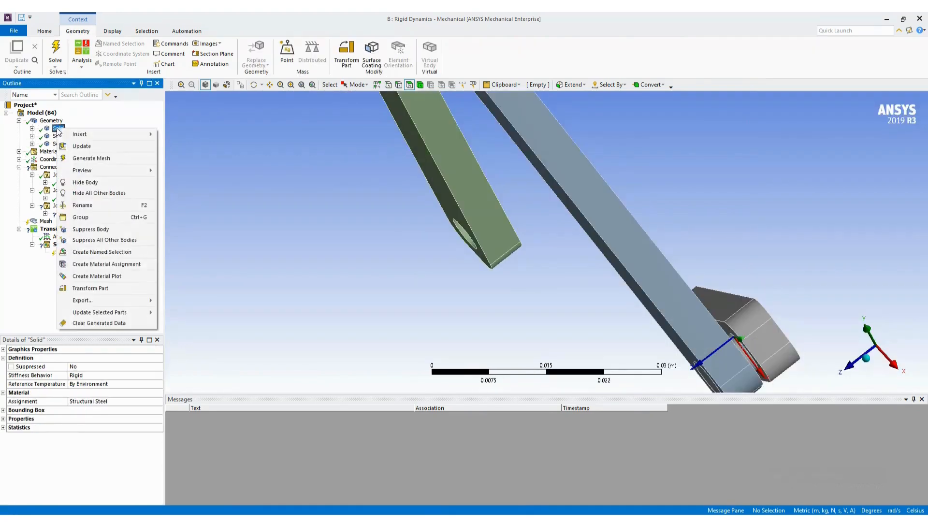
click(88, 184)
- Scope the mobile side of the crank-to-coupler revolute joint to the cylindrical face of the coupler's lower hole
click(95, 213)
middle_drag(538, 326, 543, 296)
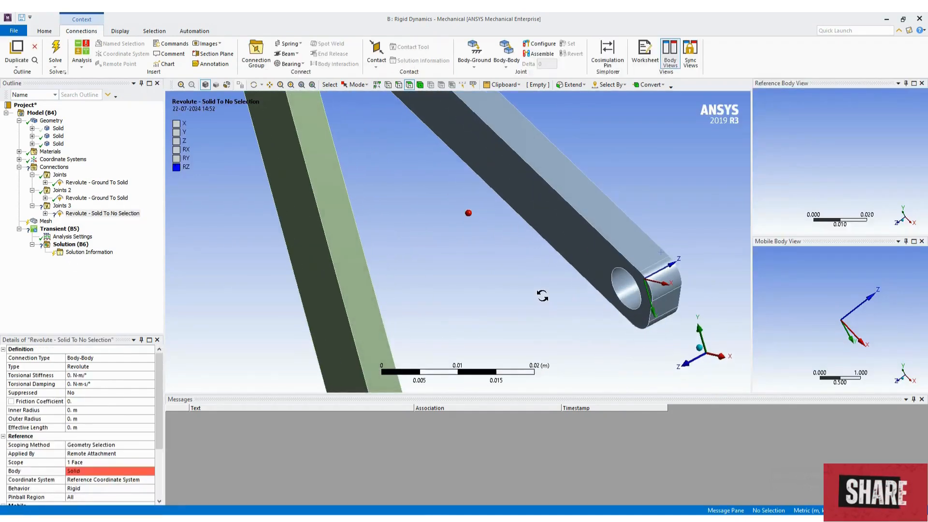
scroll(93, 440, down, 3)
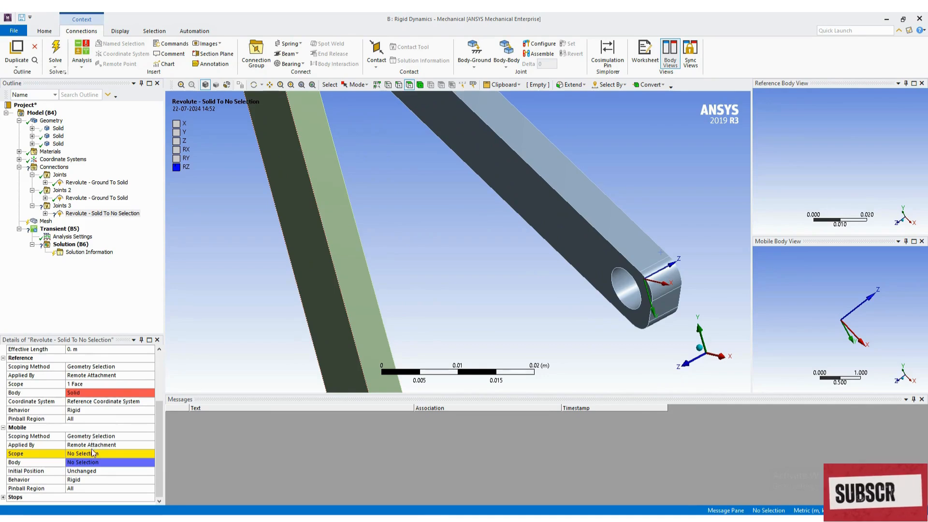
click(111, 453)
click(627, 289)
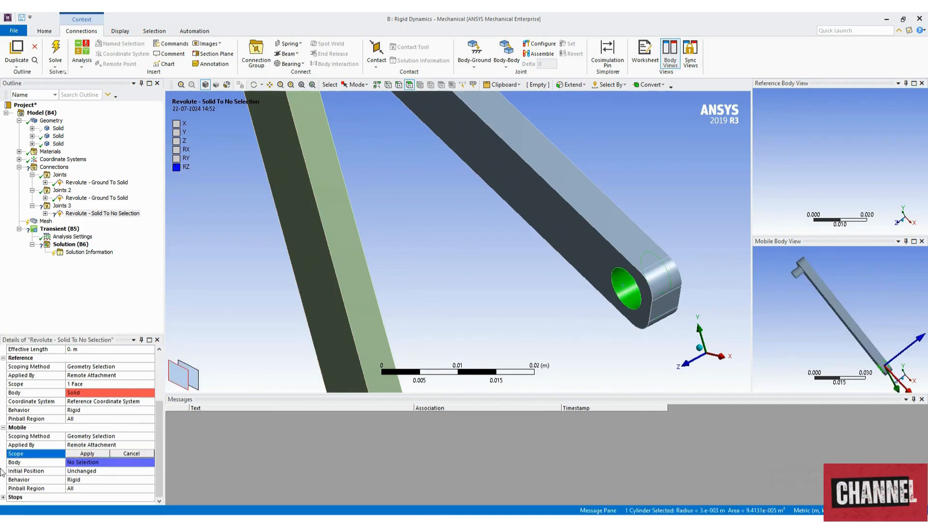
click(77, 454)
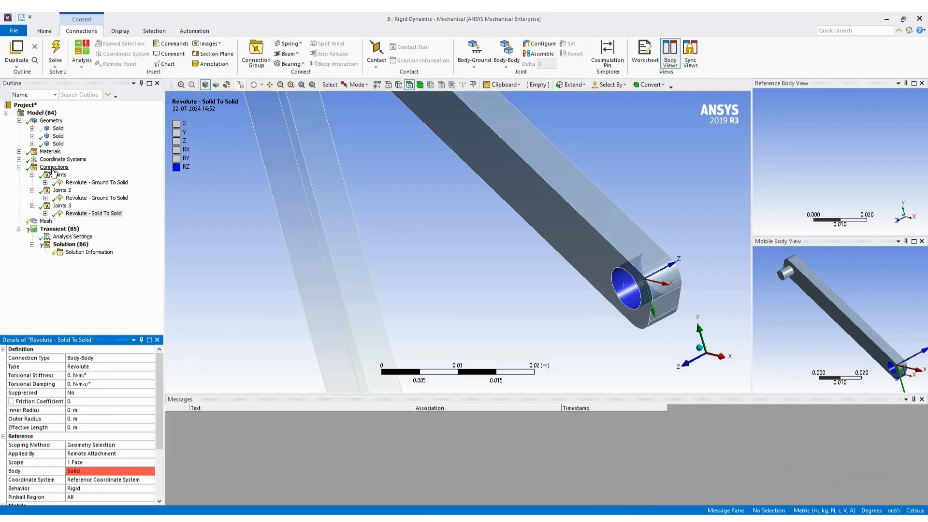
- Add another Body-Body revolute joint under Connections for the coupler and the long green link
click(53, 168)
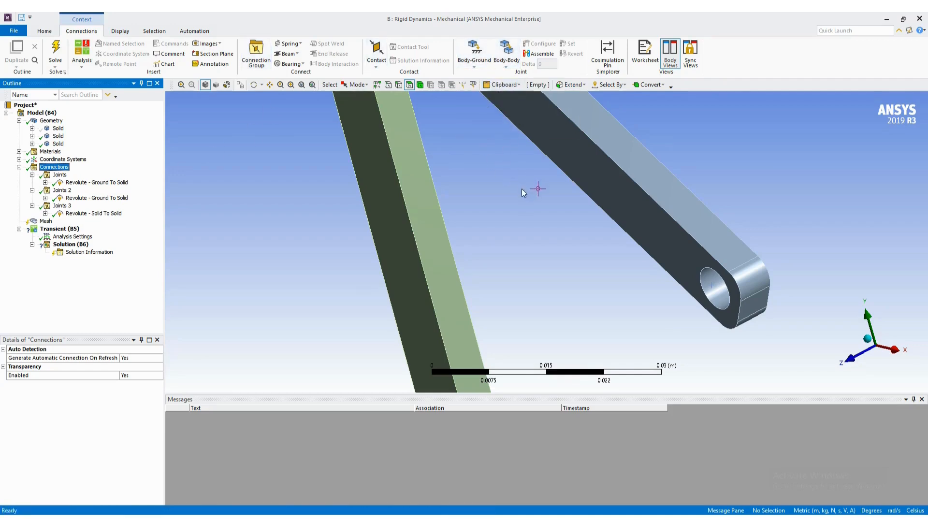
scroll(422, 248, up, 1)
scroll(422, 245, up, 2)
scroll(436, 235, down, 10)
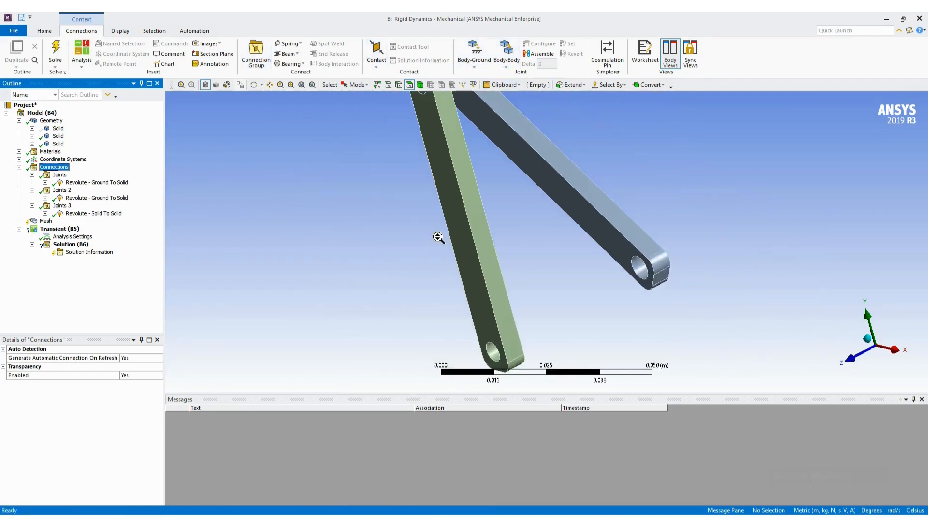
scroll(480, 109, up, 1)
scroll(480, 112, up, 1)
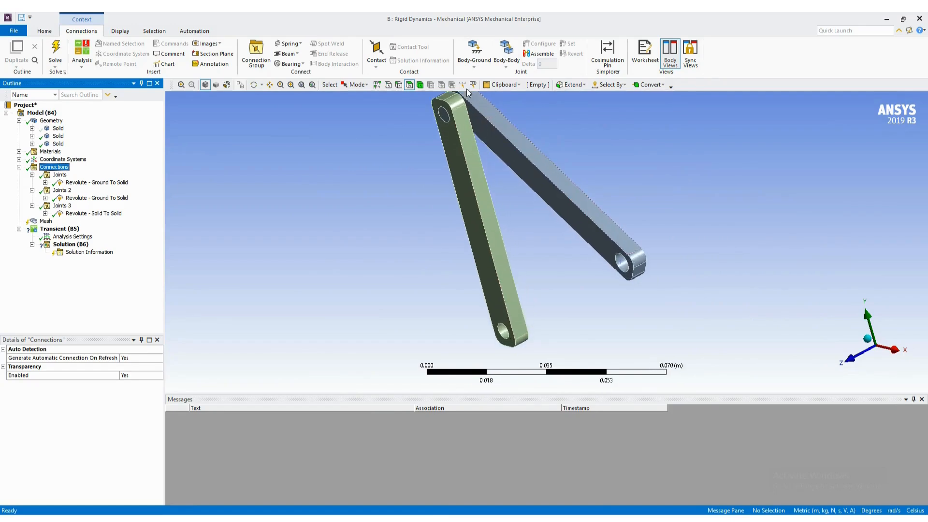
click(506, 58)
click(514, 85)
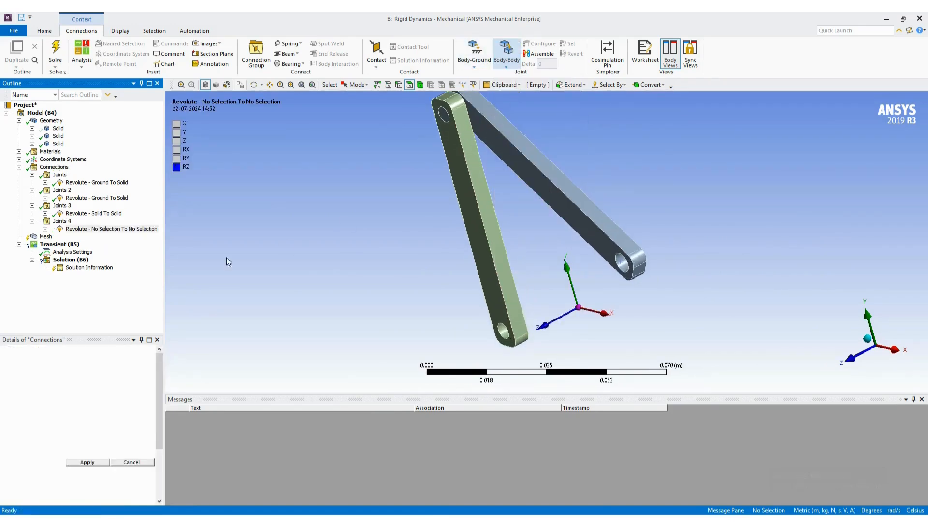
- Scope the new joint's reference to the cylindrical face of the pin at the coupler's upper end
click(89, 466)
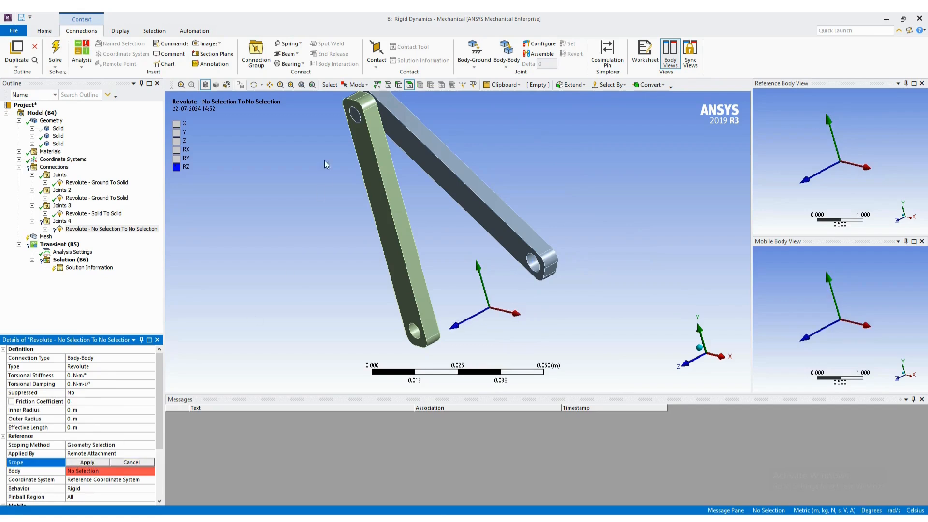
ctrl+middle_drag(404, 141, 395, 199)
scroll(395, 198, up, 3)
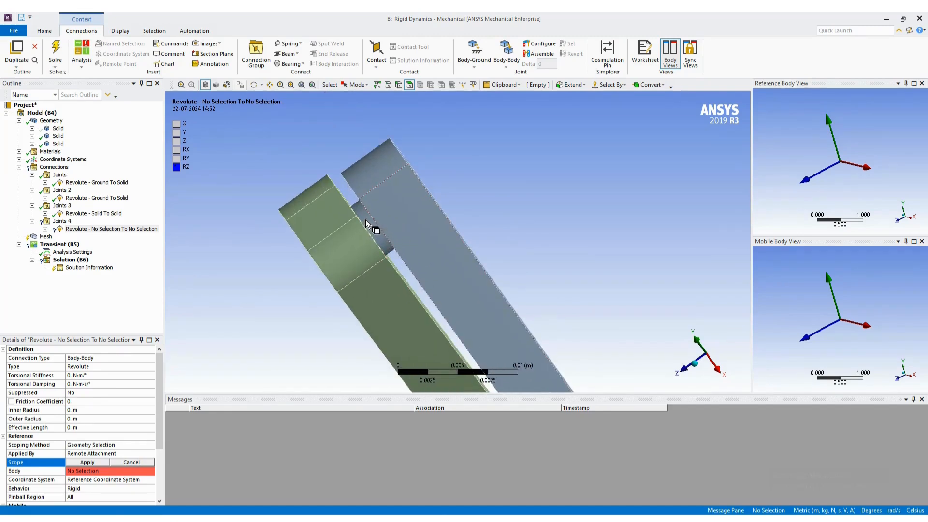
click(365, 222)
click(366, 222)
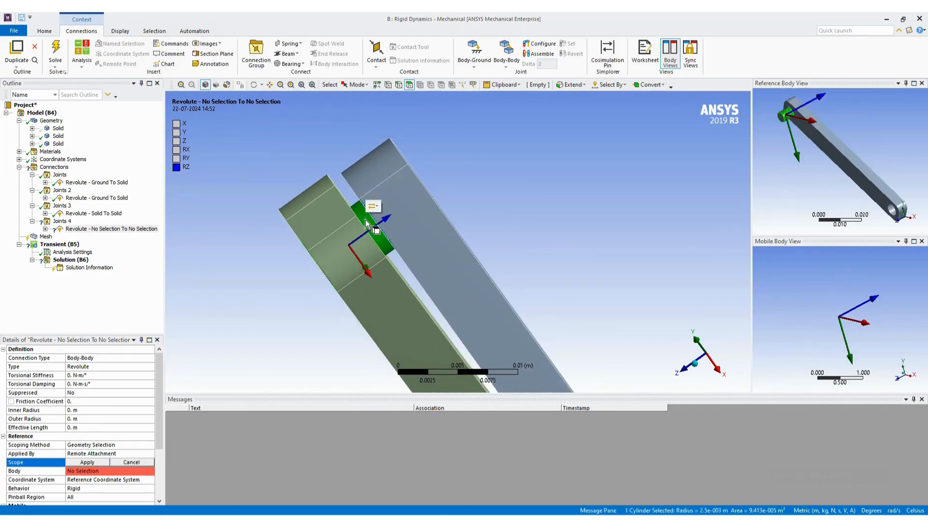
click(87, 461)
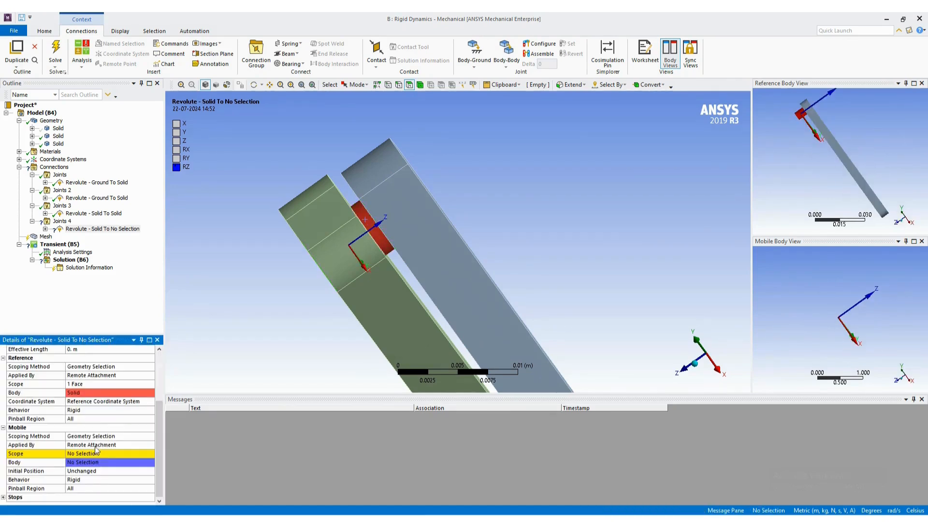
- Hide the coupler link's body to expose the upper hole of the green link
click(89, 455)
middle_drag(363, 299, 378, 256)
click(58, 136)
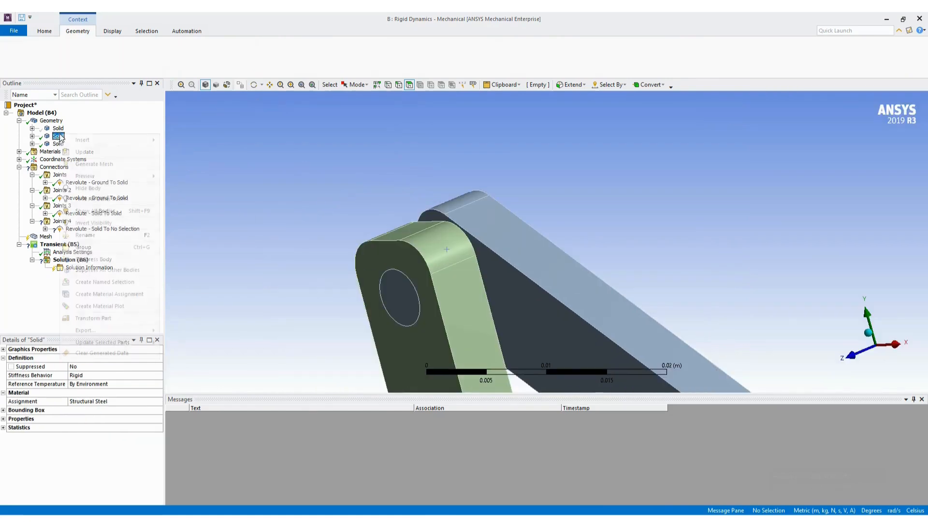
right_click(58, 136)
click(97, 199)
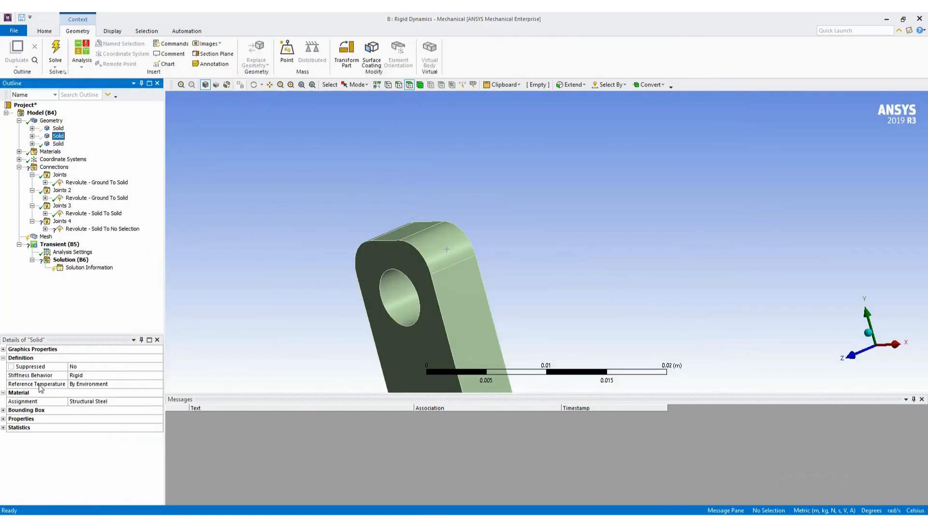
- Scope the mobile side of the unfinished revolute joint to the cylindrical face of the green link's upper hole
click(68, 229)
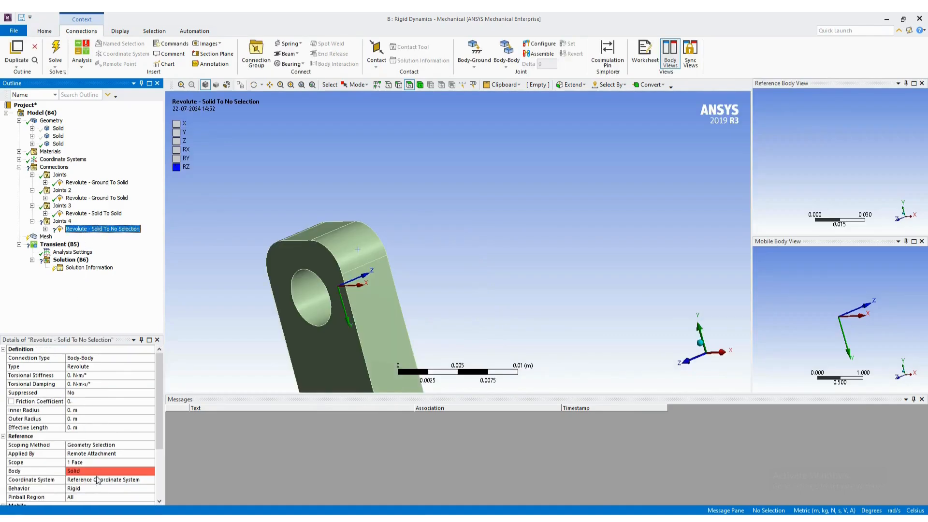
scroll(99, 479, down, 3)
click(92, 454)
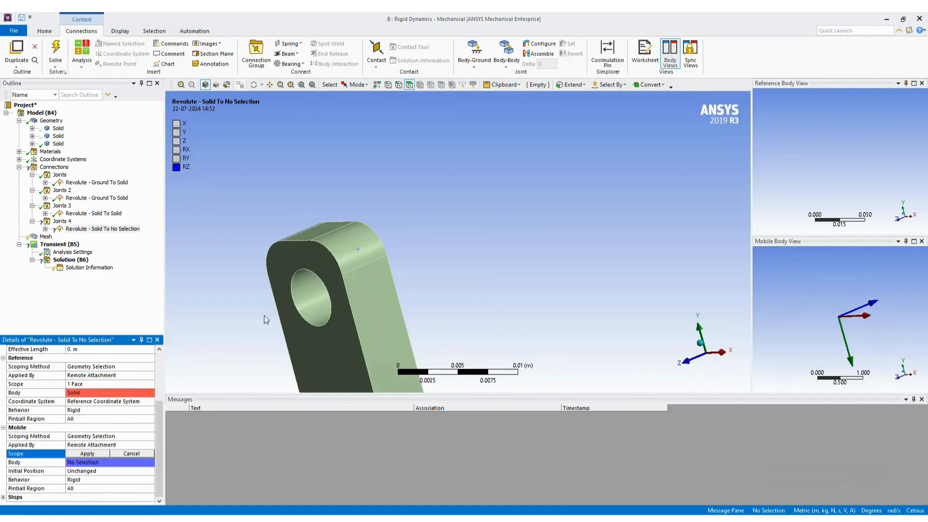
click(309, 296)
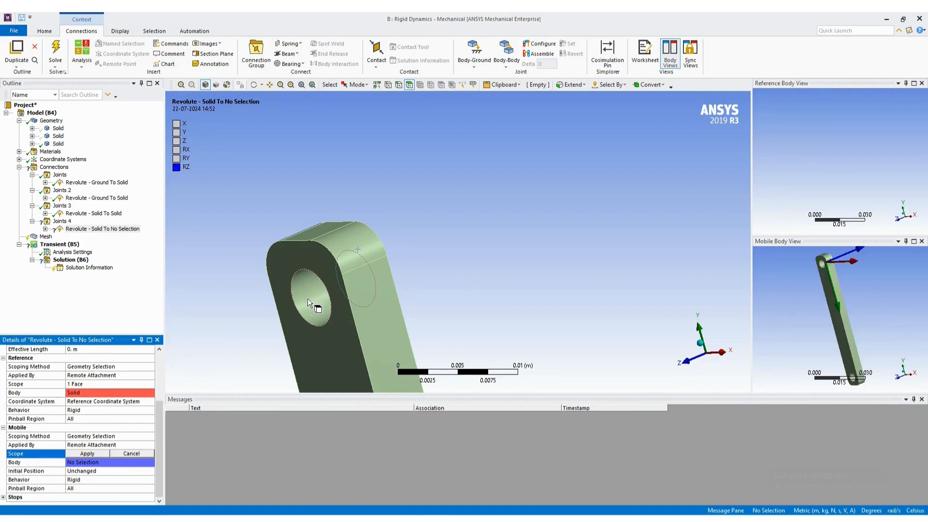
click(106, 454)
- Show all bodies of the mechanism again and collapse the Connections and Geometry branches
click(52, 168)
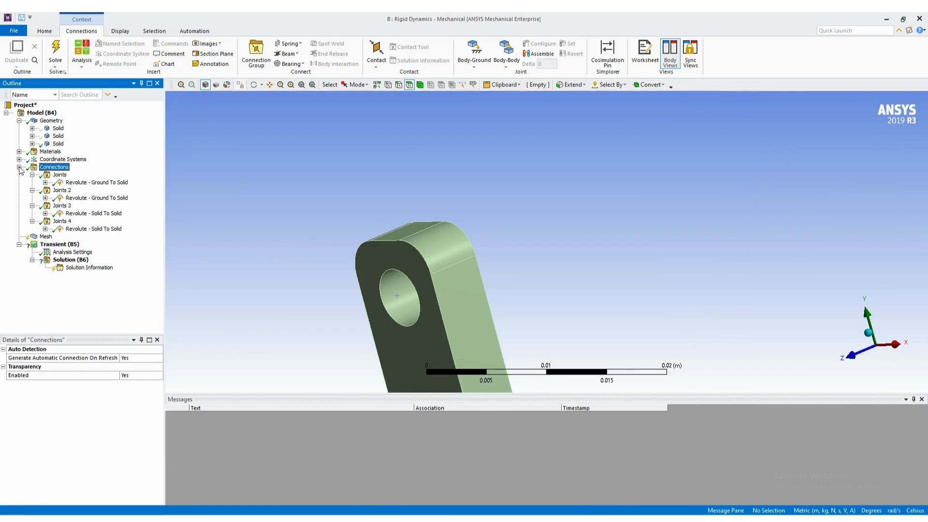
click(19, 168)
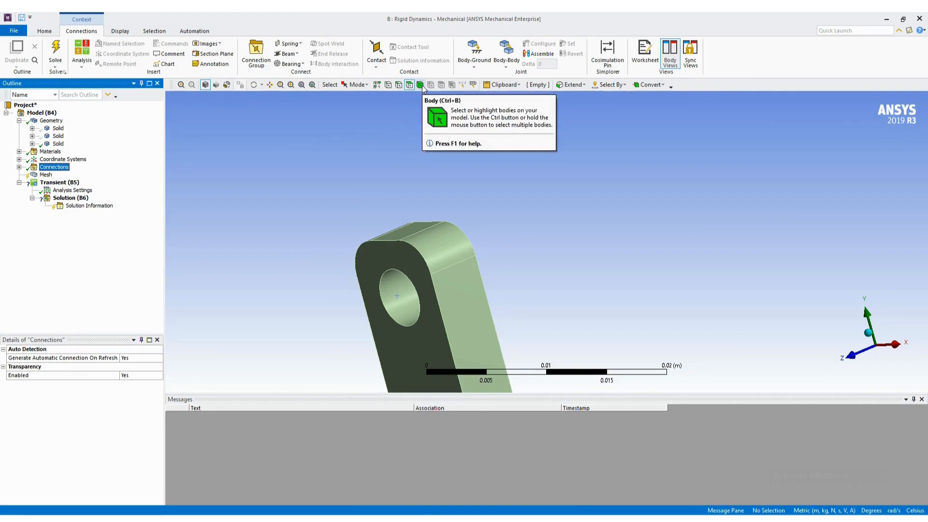
click(301, 88)
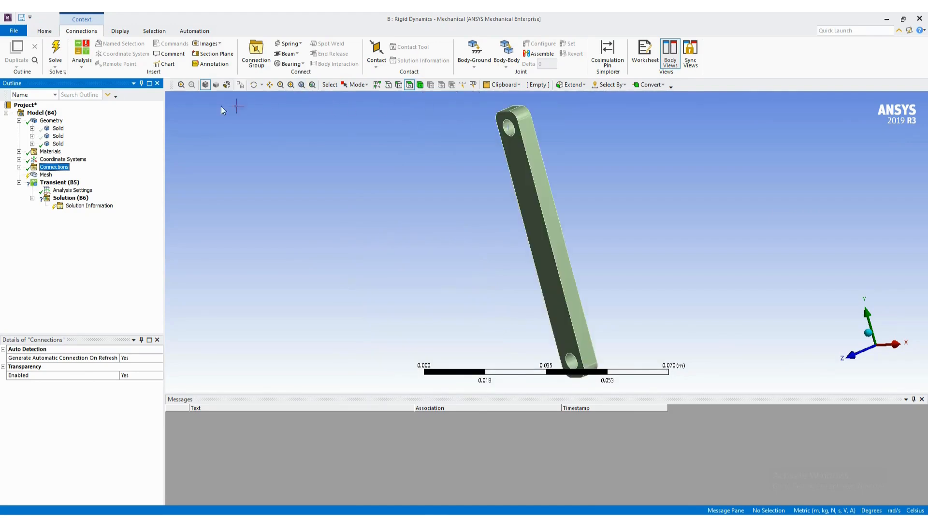
click(58, 130)
right_click(58, 129)
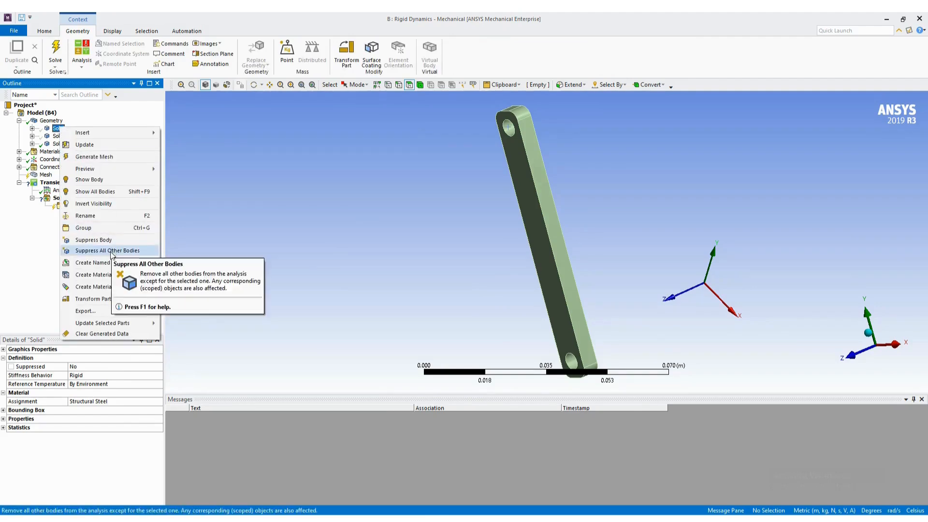
click(94, 192)
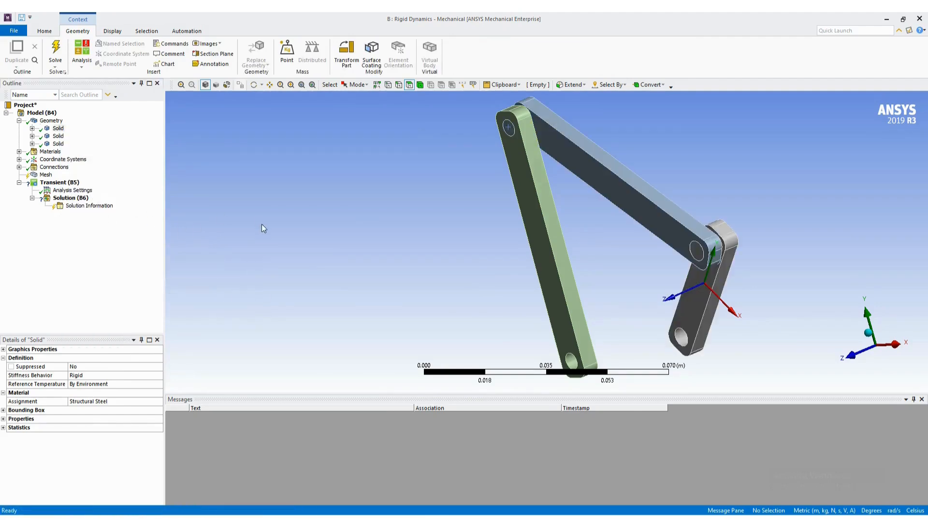
click(20, 121)
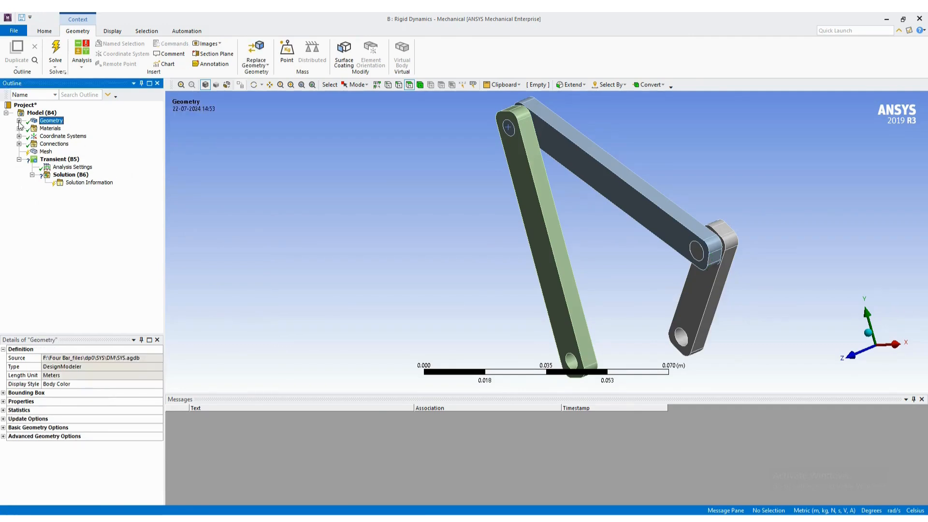
- Generate the mesh for the model with the default settings
click(46, 152)
right_click(47, 153)
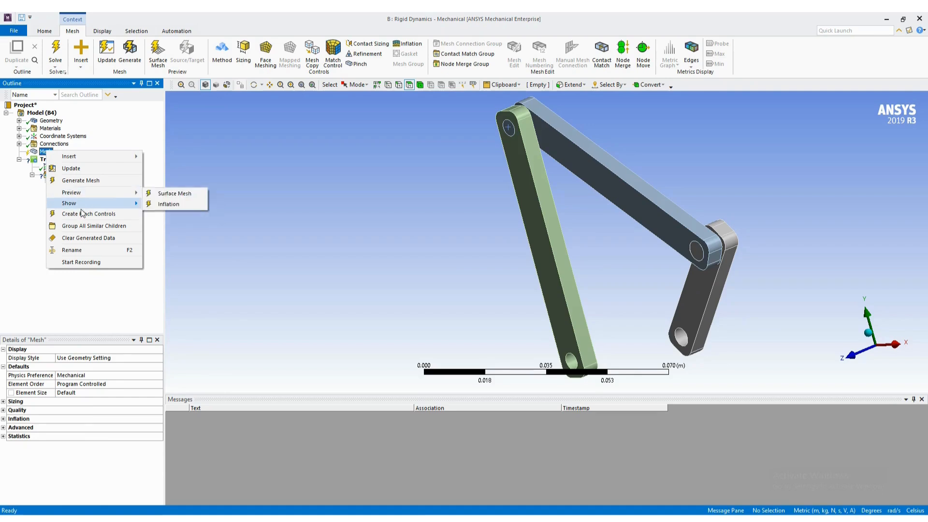
click(83, 183)
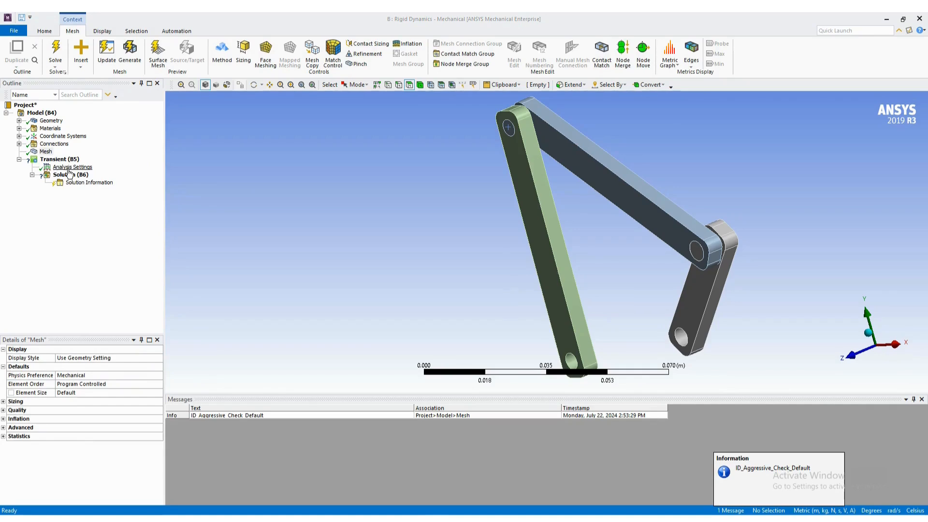
- Open the Step End Time of the transient Analysis Settings for editing and switch to the Word guide to look up its value
click(69, 170)
click(92, 376)
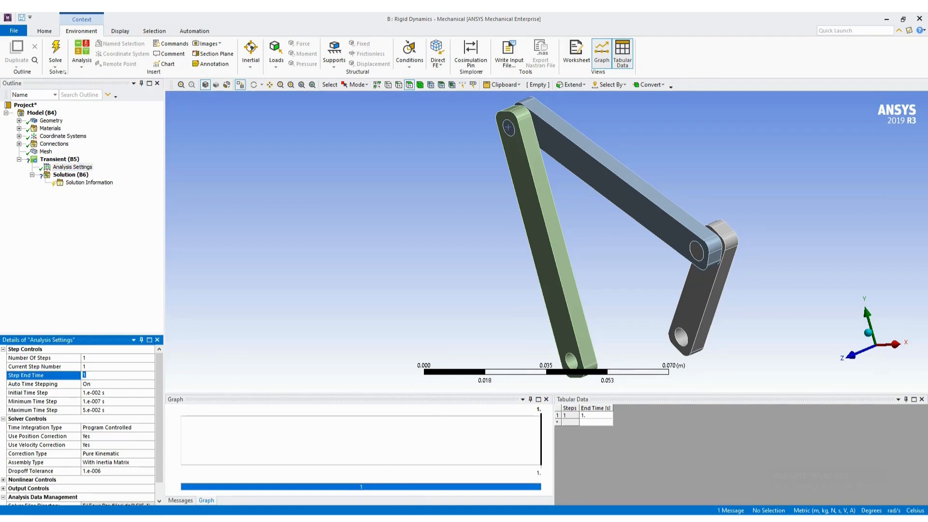
key(alt+Tab)
key(ctrl+v)
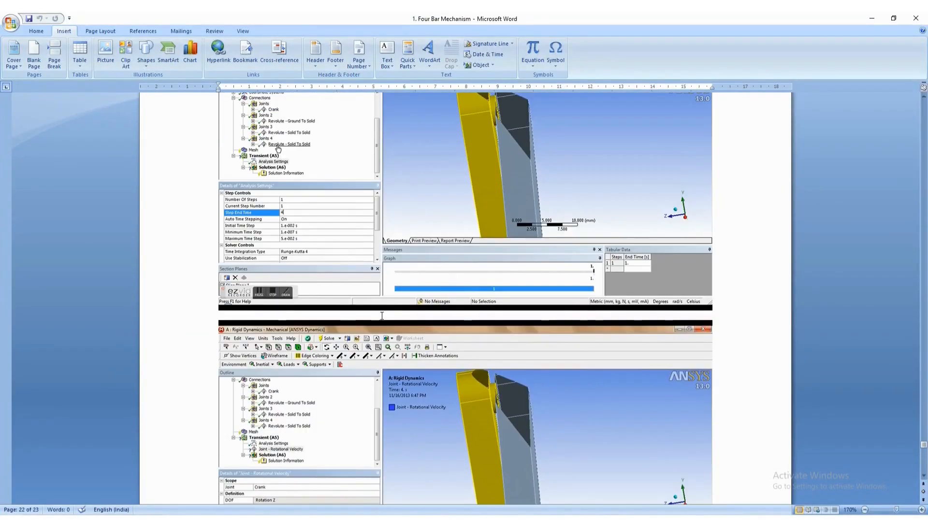
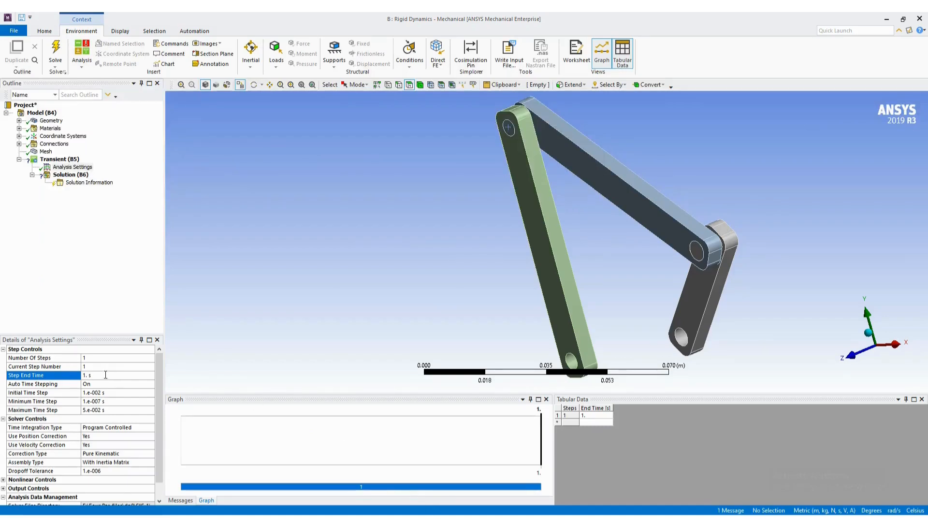
- Set the transient Step End Time to 4 s and check the Word guide for the joint load settings
click(85, 376)
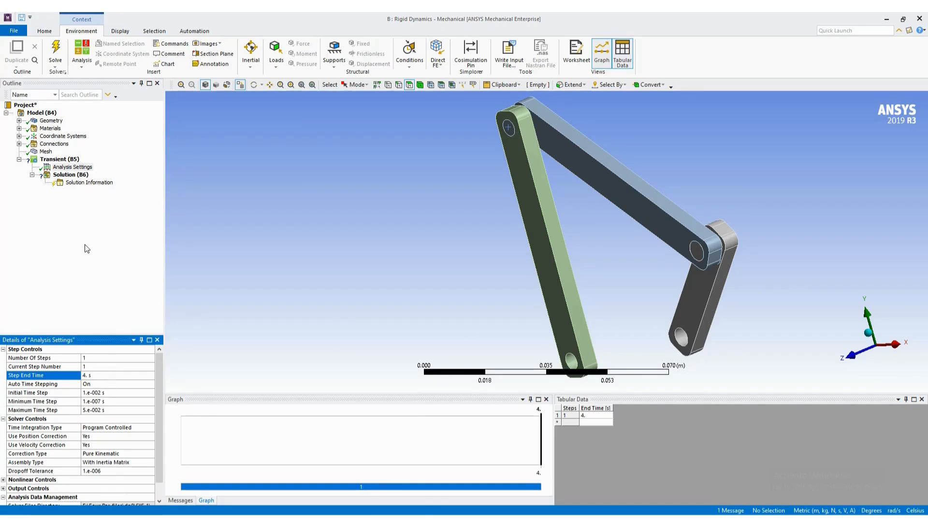
click(59, 159)
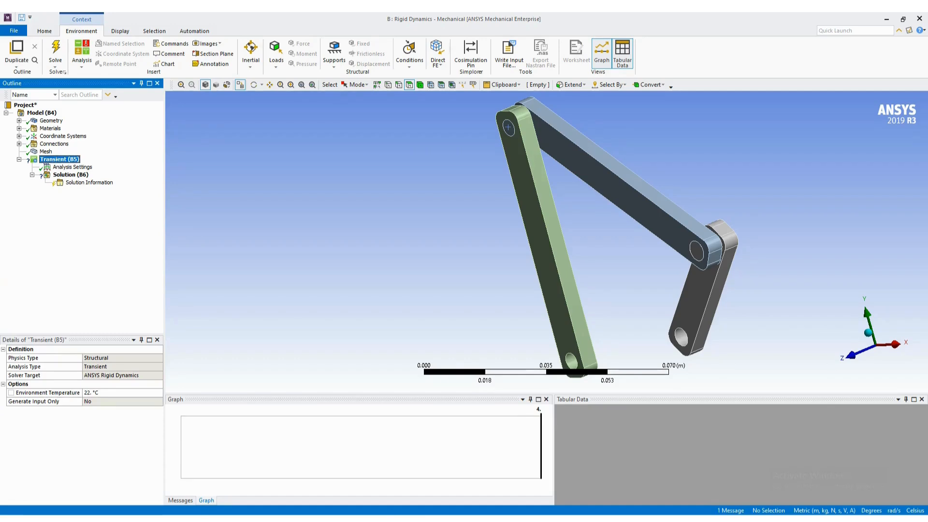
key(alt+Tab)
scroll(376, 369, down, 3)
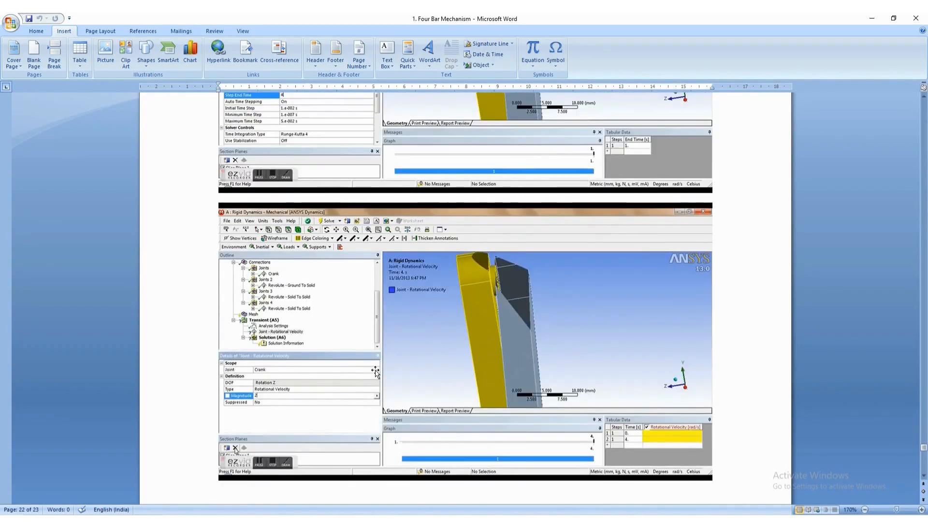
scroll(375, 370, up, 1)
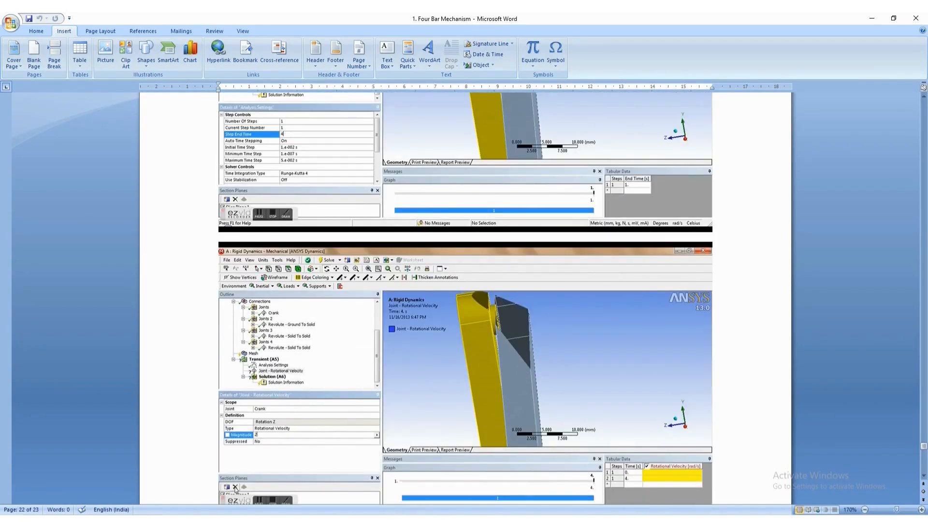
click(437, 519)
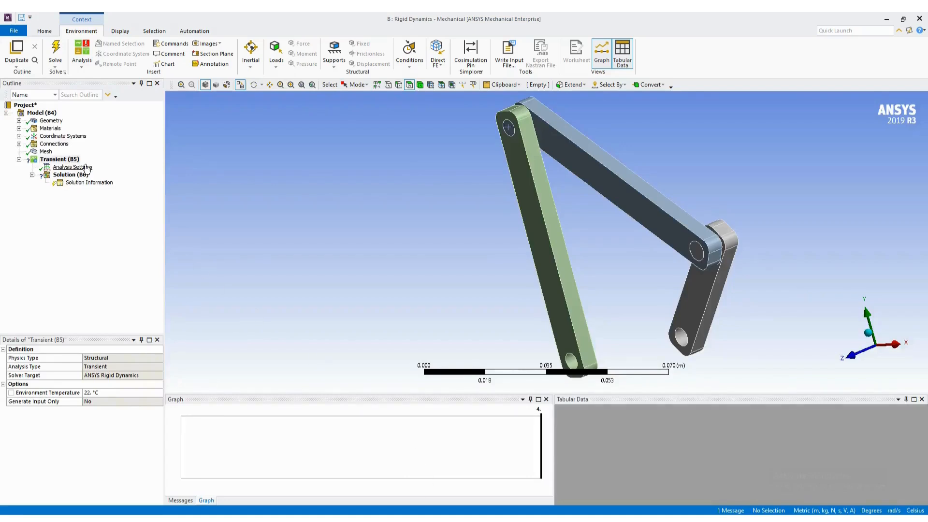
- Add a Joint Load to the transient analysis and assign it to the grey crank's Revolute - Ground To Solid joint
click(55, 168)
click(59, 159)
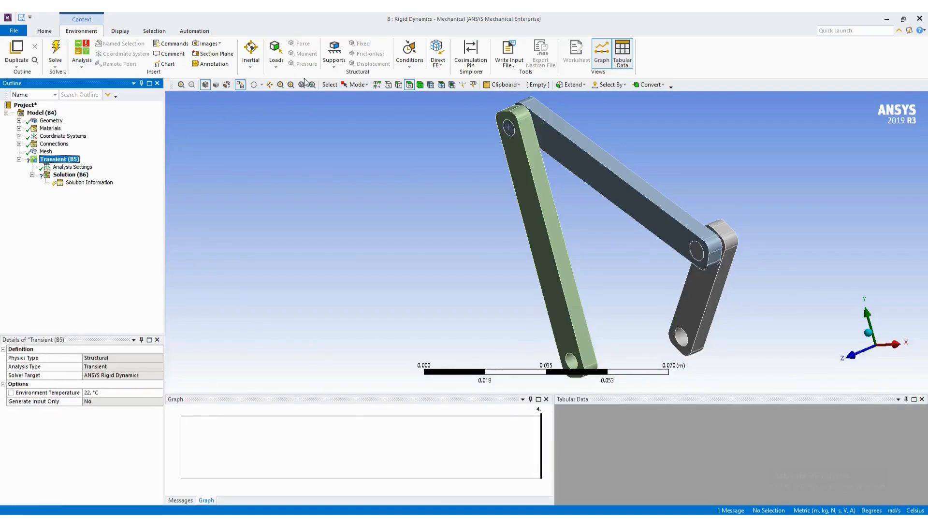
click(276, 53)
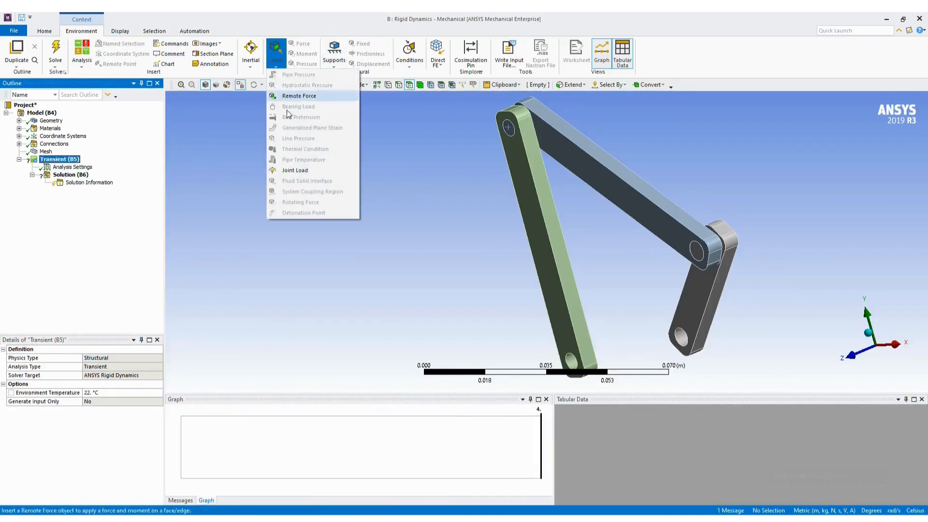
click(305, 172)
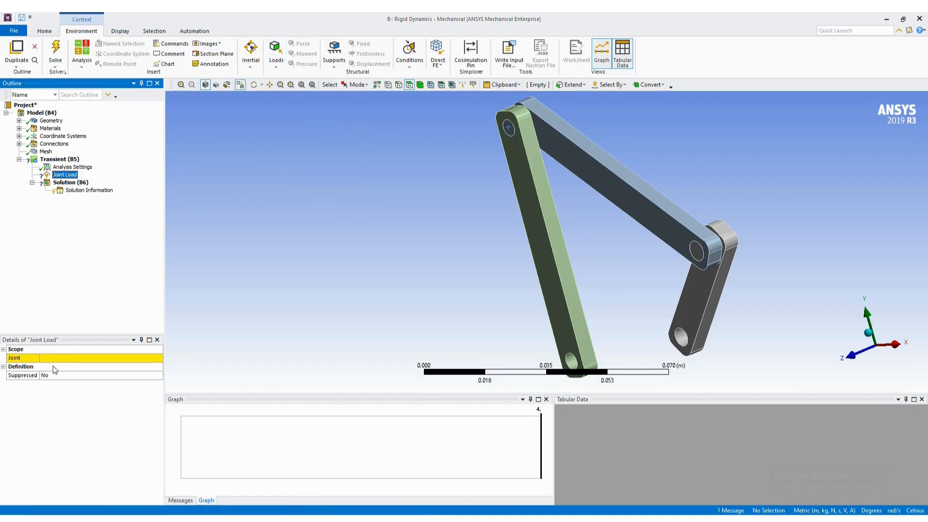
click(96, 358)
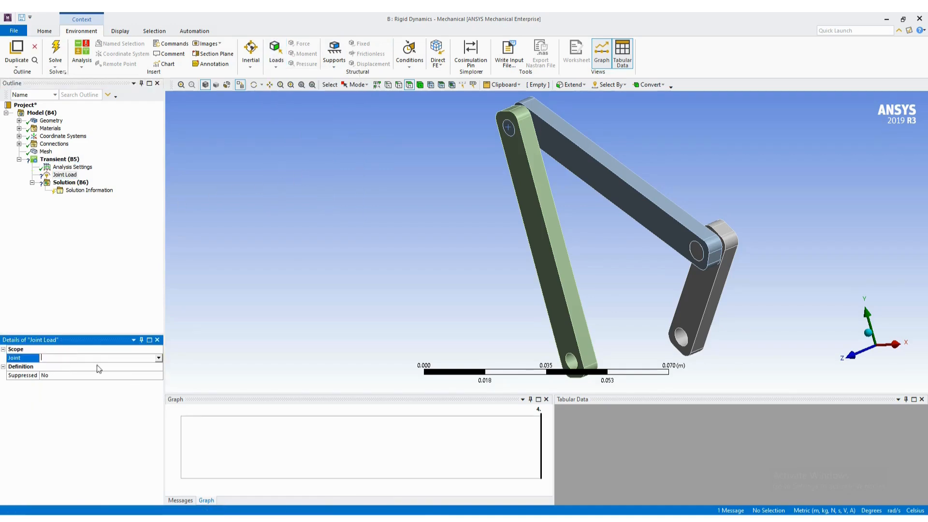
click(158, 358)
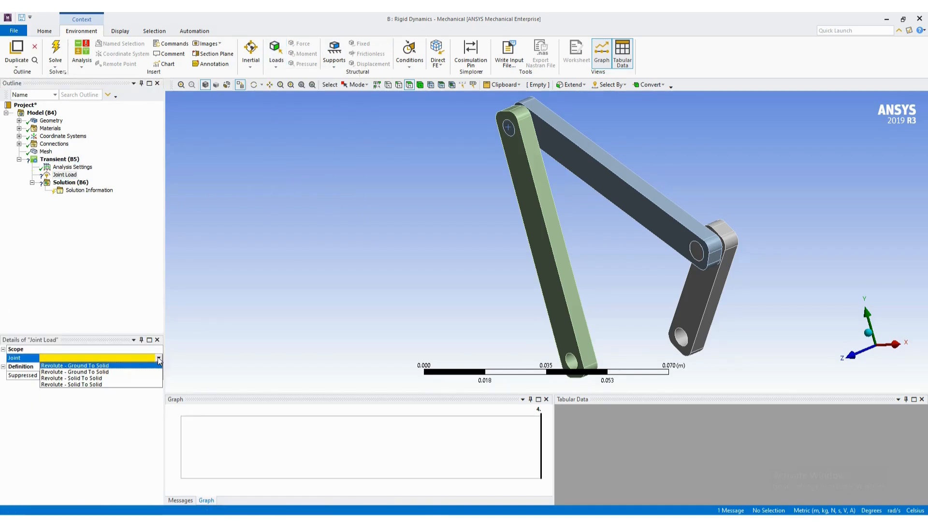
click(132, 368)
- Define the joint load as a Rotational Velocity with a magnitude of 2 rad/s
click(62, 384)
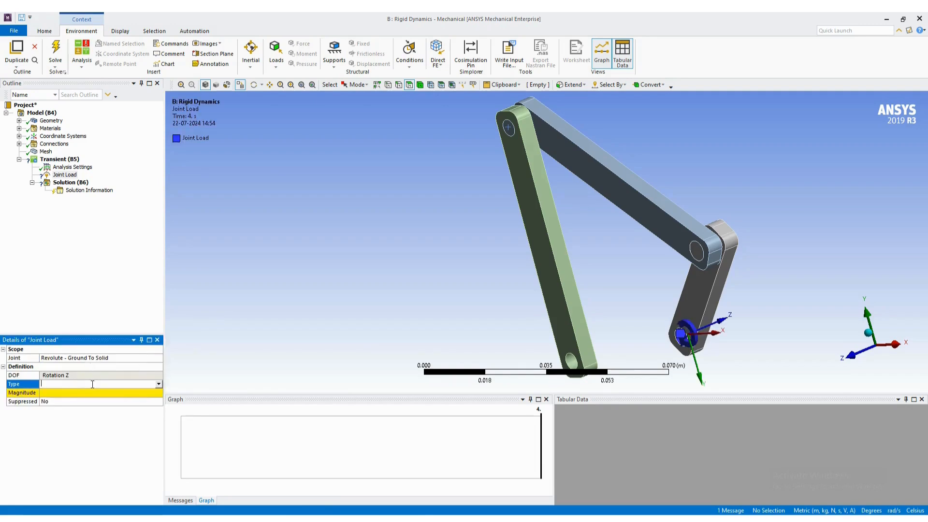
click(158, 384)
click(67, 398)
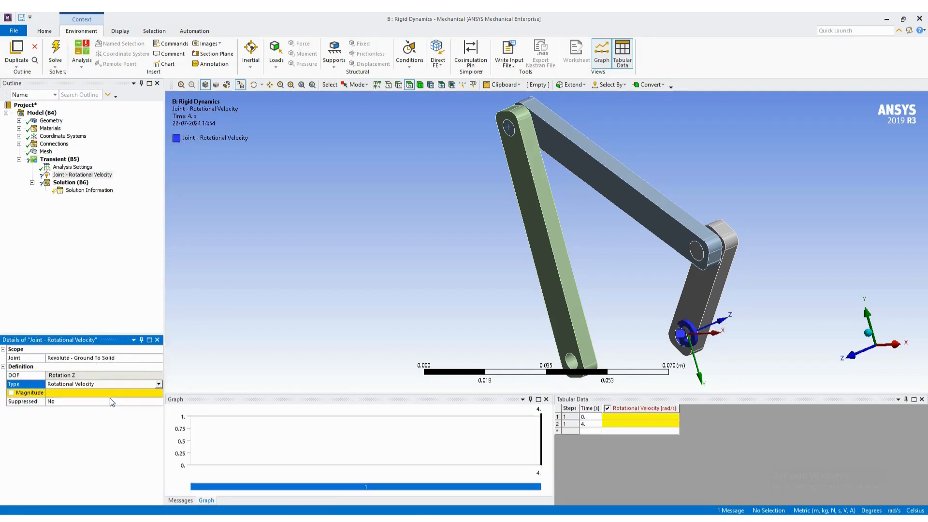
click(77, 394)
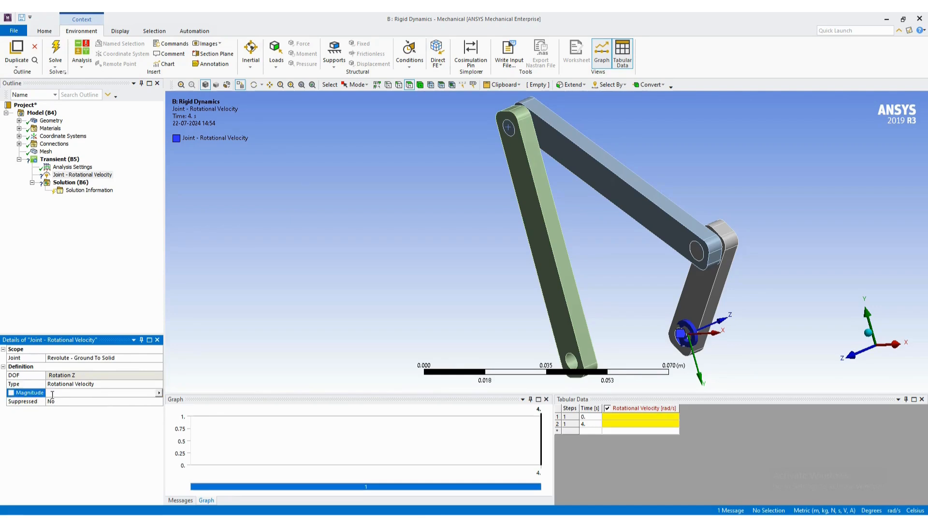
key(Return)
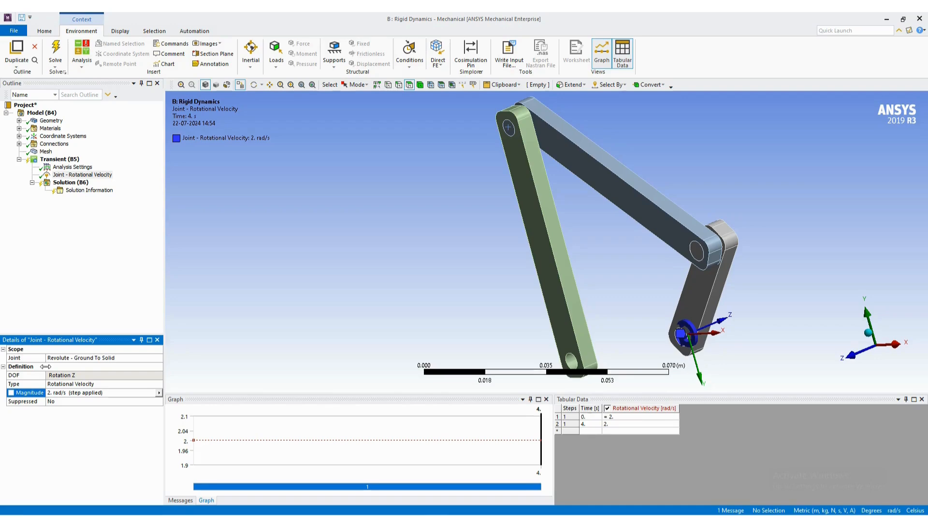
- Check the next page of the Word guide, and add Total Deformation and Total Acceleration results to the Solution
key(alt+Tab)
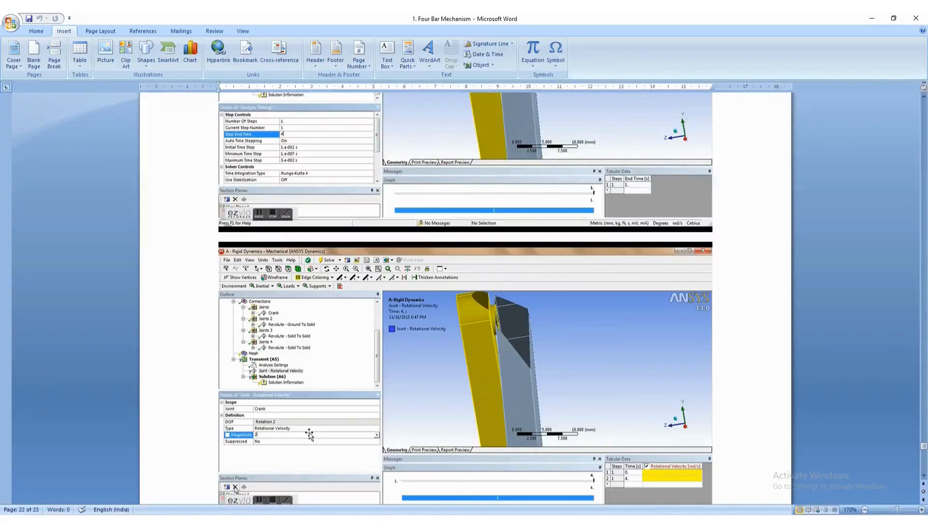
scroll(313, 434, down, 3)
scroll(313, 434, down, 7)
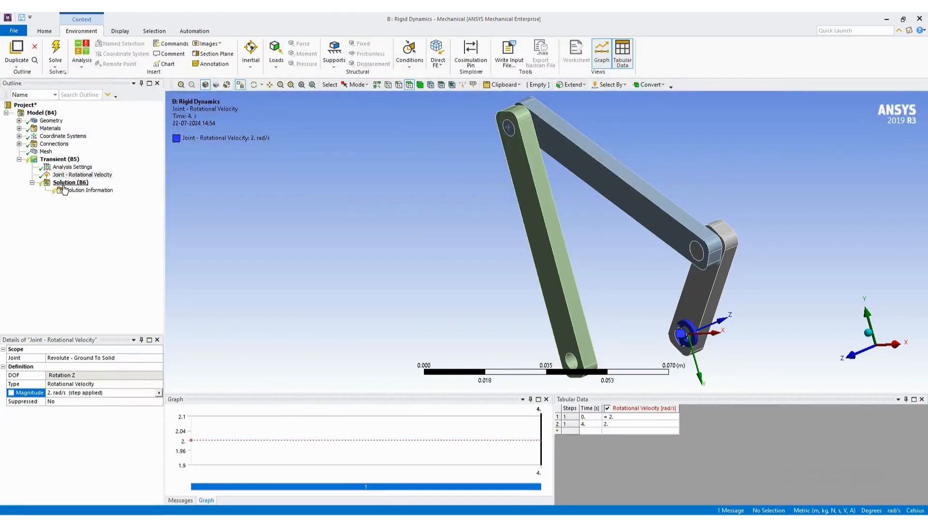
click(70, 183)
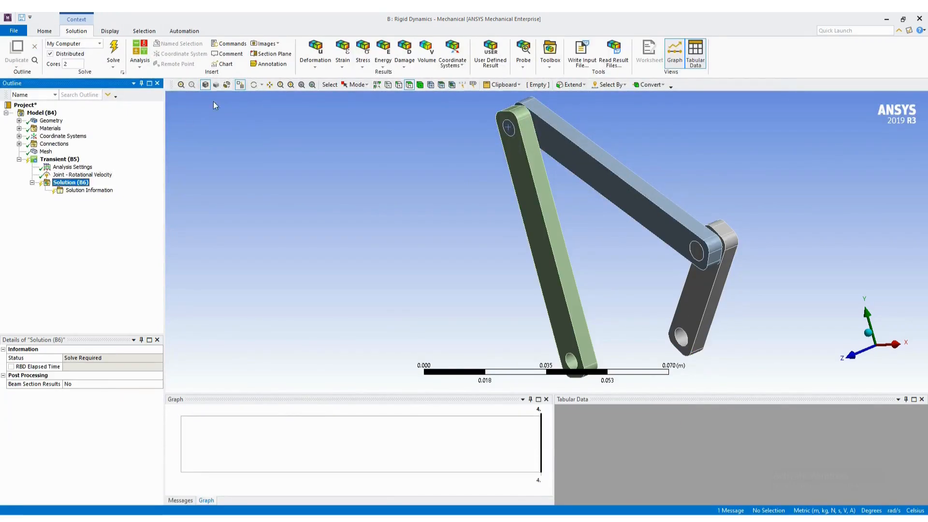
click(317, 63)
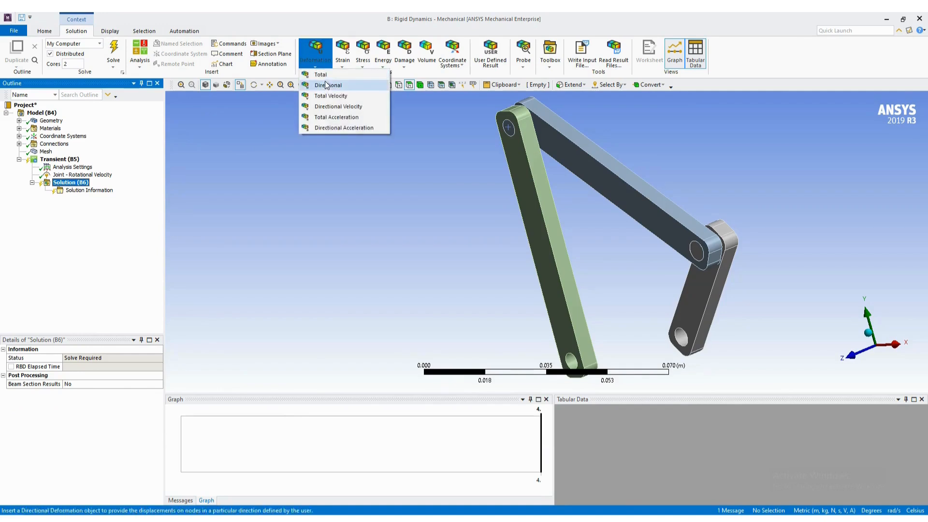
click(320, 74)
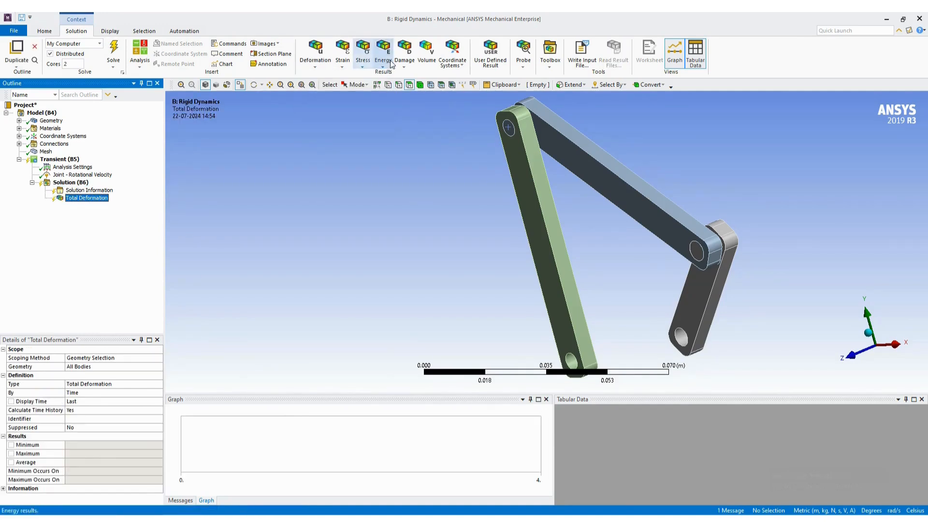
click(307, 65)
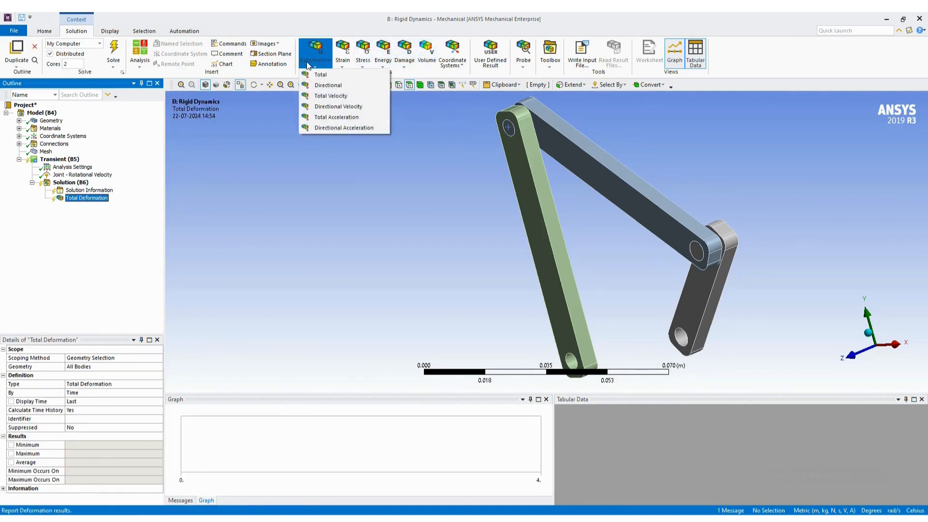
click(337, 118)
- Solve the transient analysis and dismiss the pop-up notification
click(72, 184)
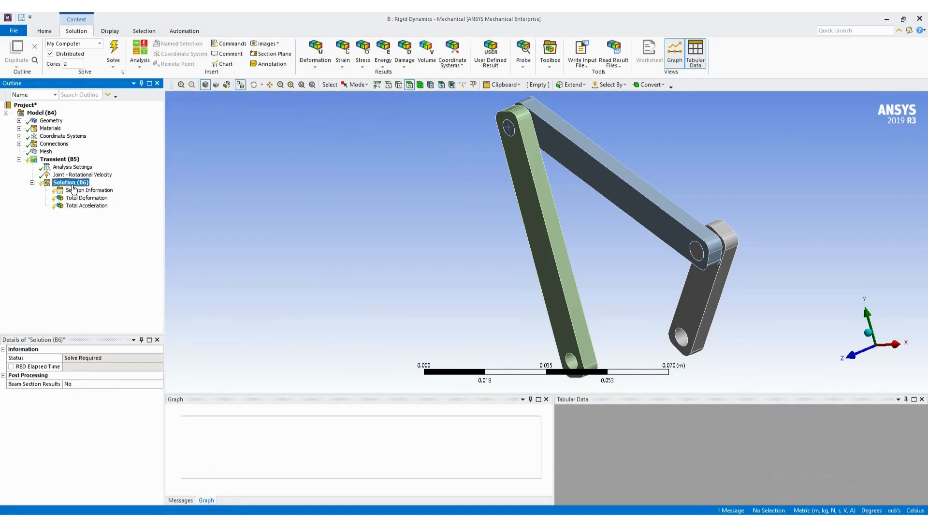
right_click(74, 188)
click(96, 208)
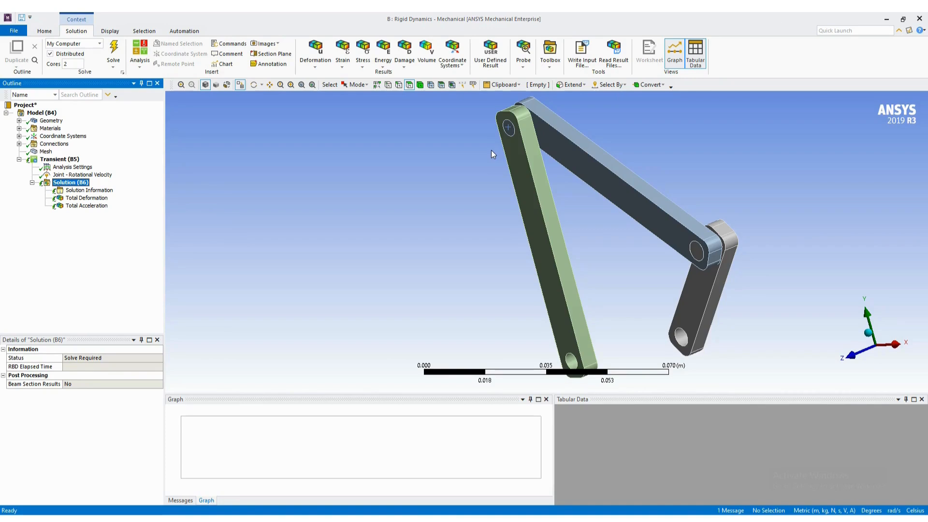
key(F5)
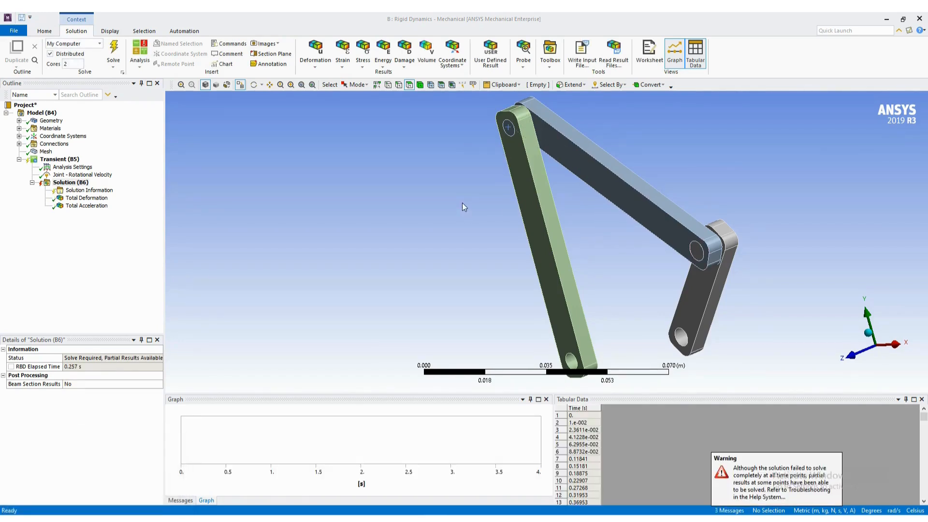
click(796, 459)
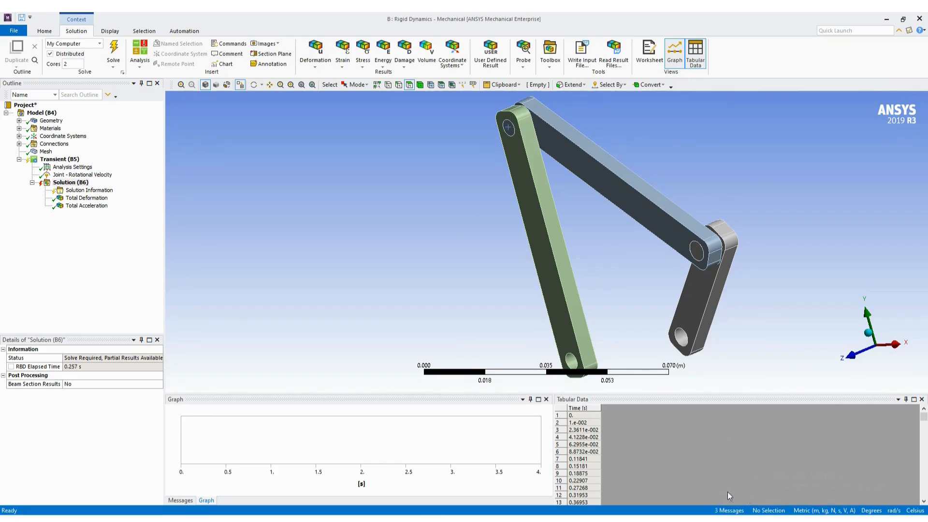
- Play the Total Deformation animation with the whole mechanism fitted in view
click(85, 199)
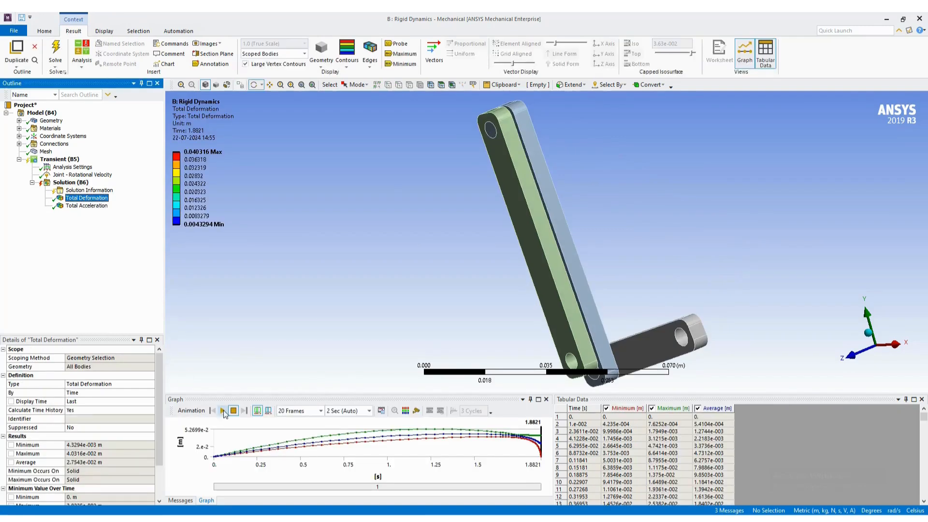
click(224, 412)
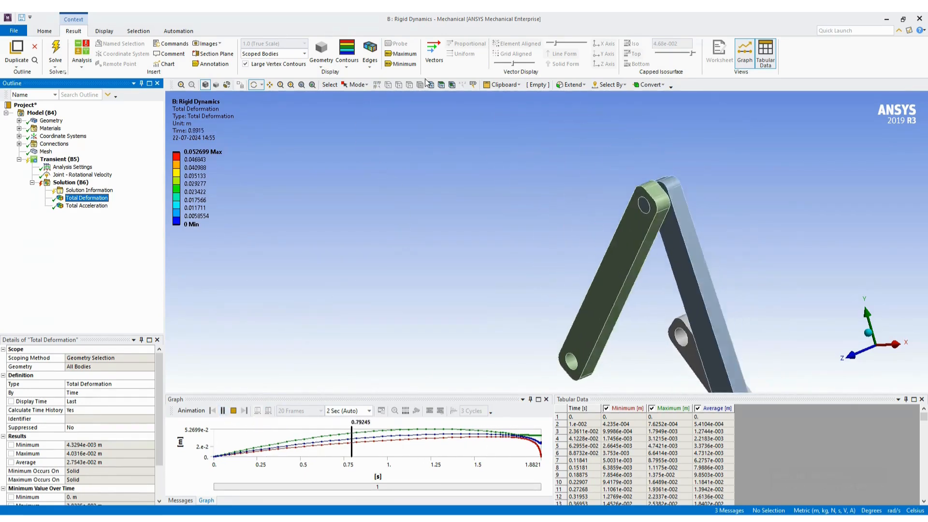
click(302, 88)
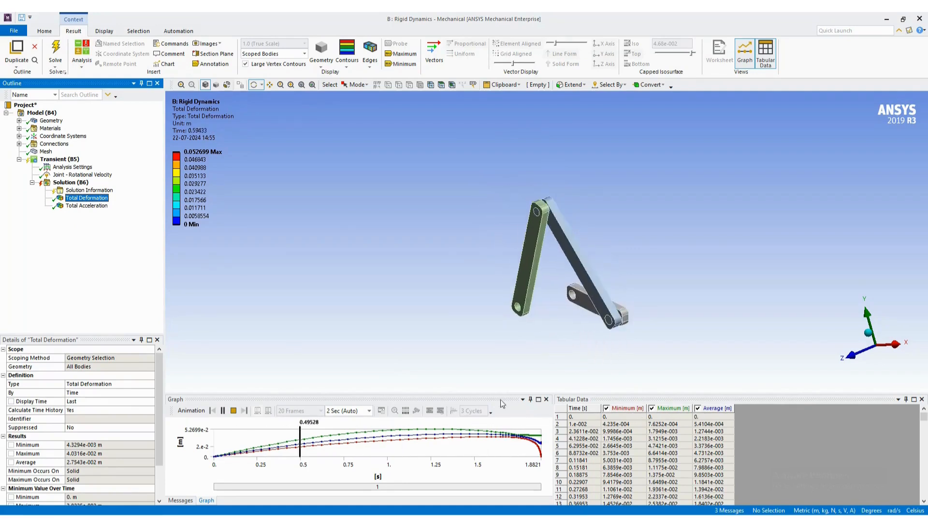
- Play the Total Acceleration animation of the mechanism and stop it
click(91, 207)
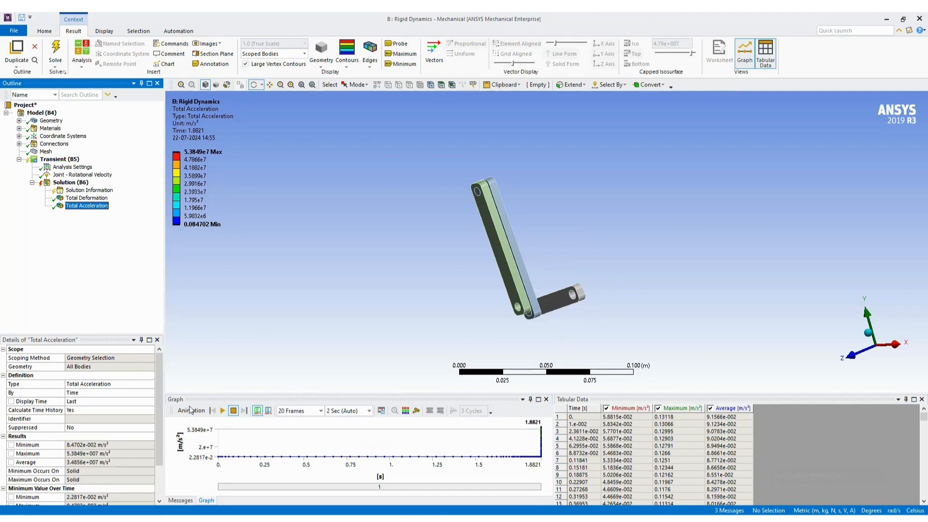
click(222, 411)
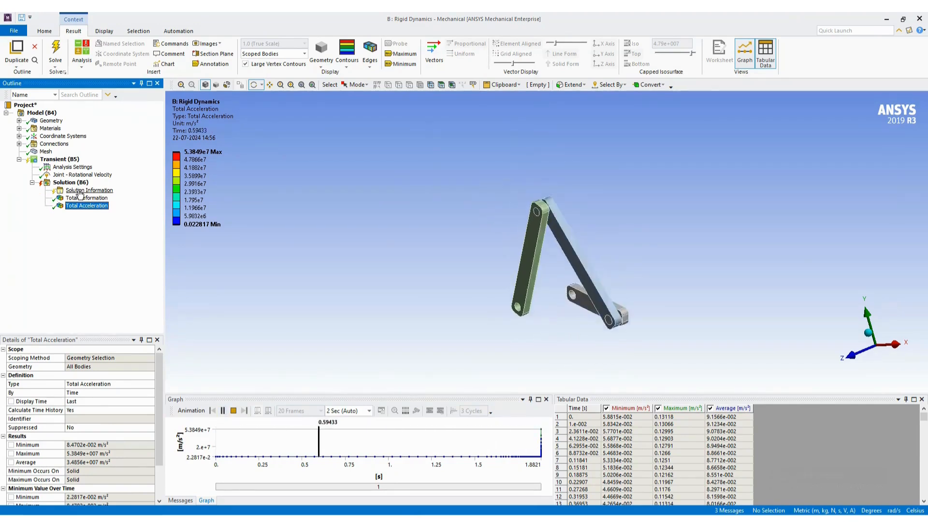
click(233, 410)
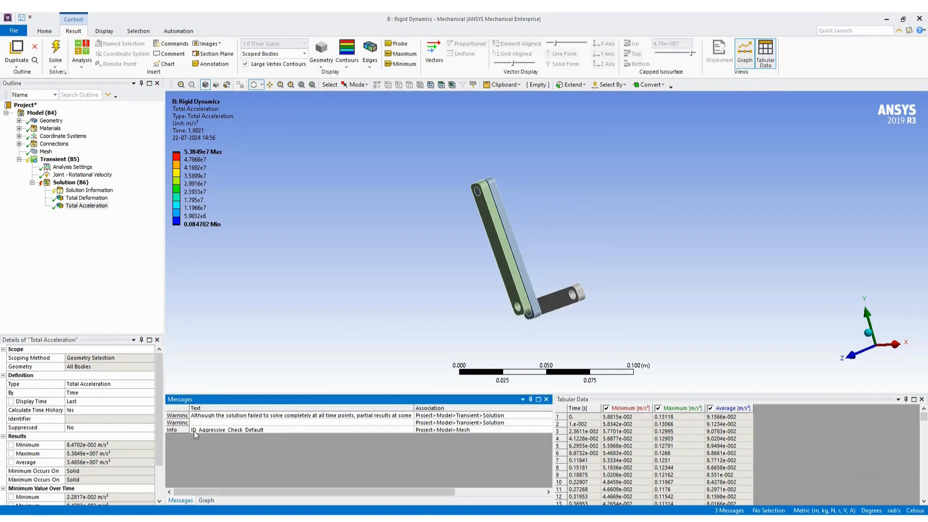
- Read the solution warning in full and examine the solver output in Solution Information
double_click(206, 416)
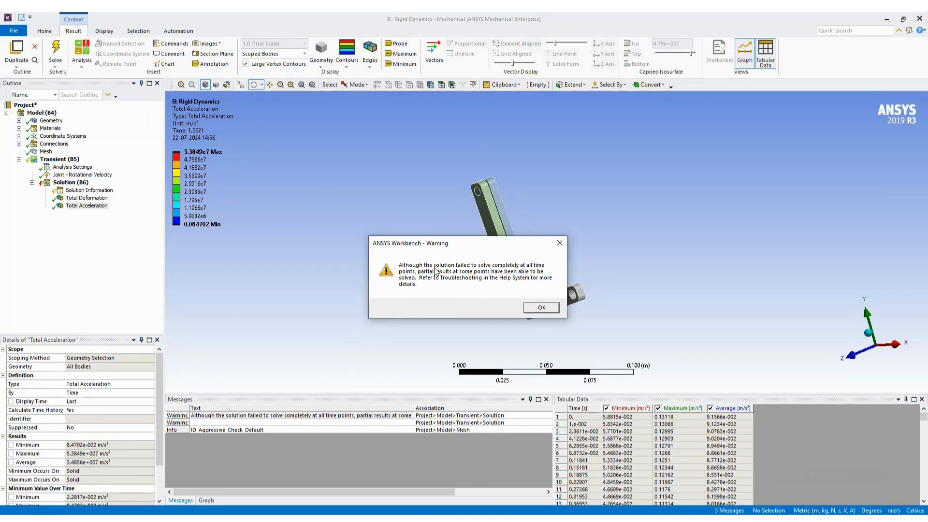
click(542, 308)
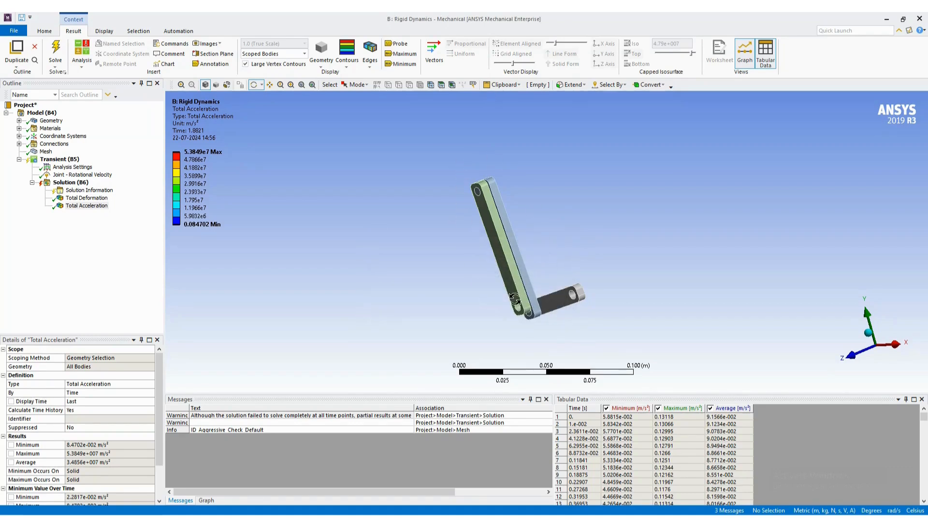
click(73, 191)
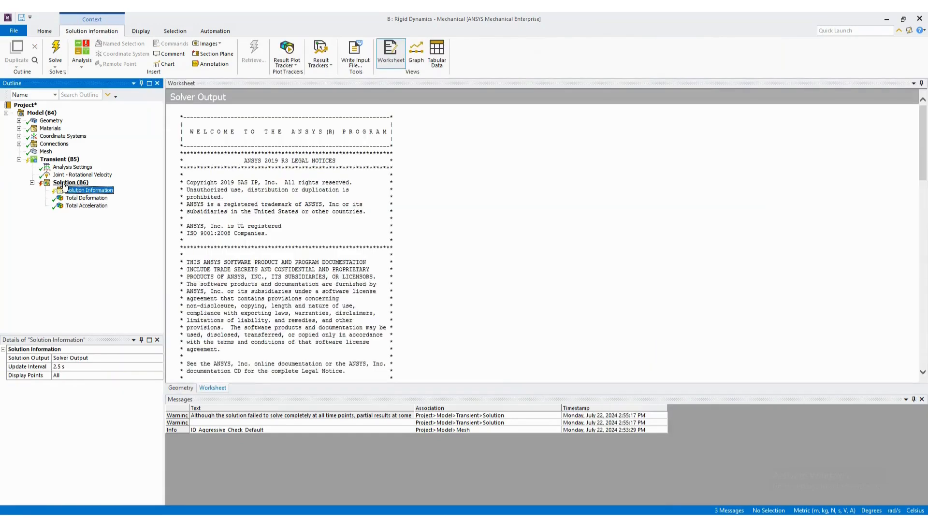
- Add a Total Velocity result to the solution, evaluate all results and display the velocity contour
click(65, 183)
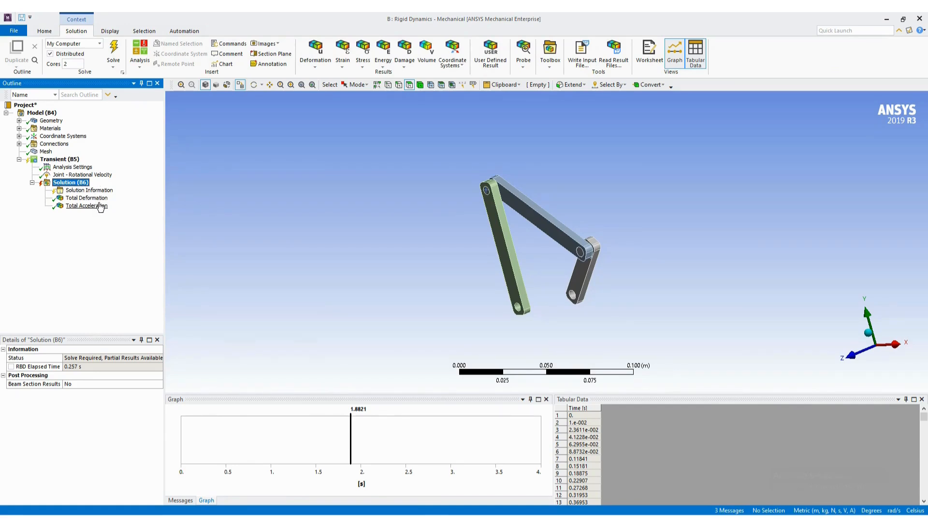
click(315, 53)
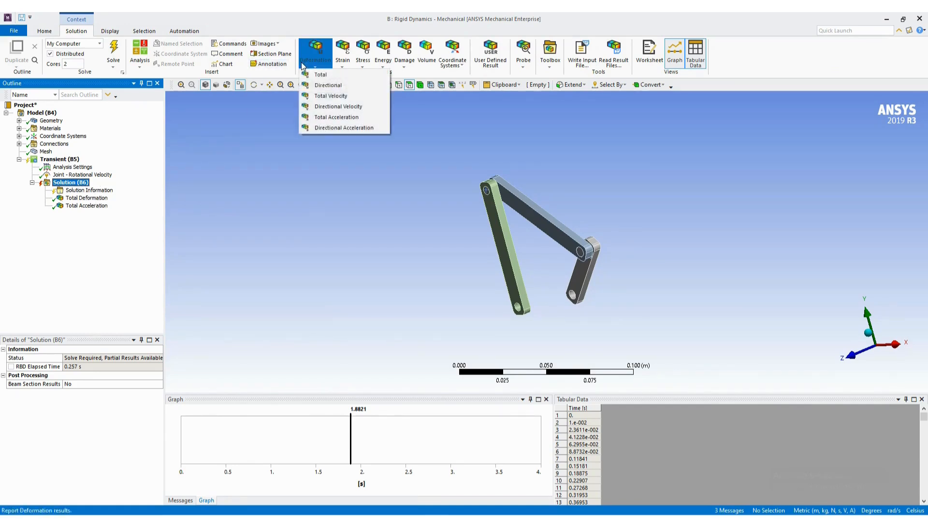
click(329, 96)
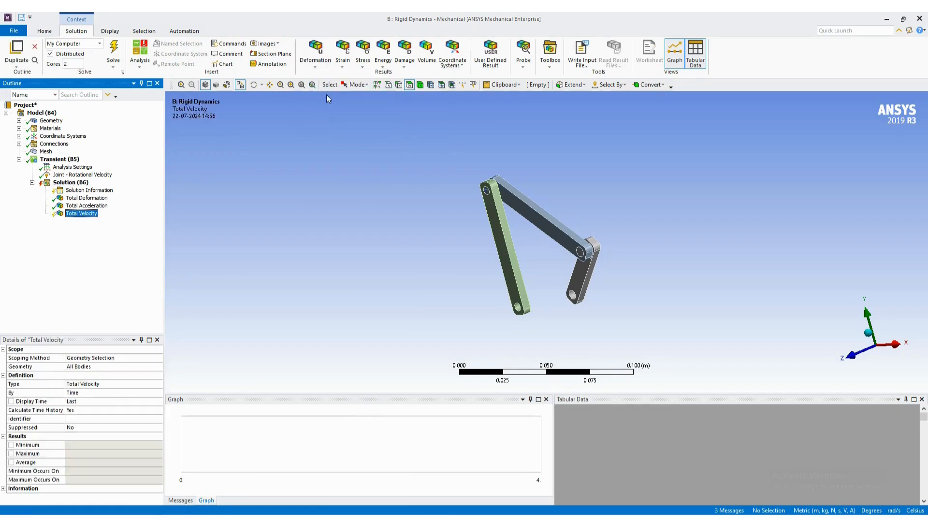
click(71, 182)
right_click(71, 183)
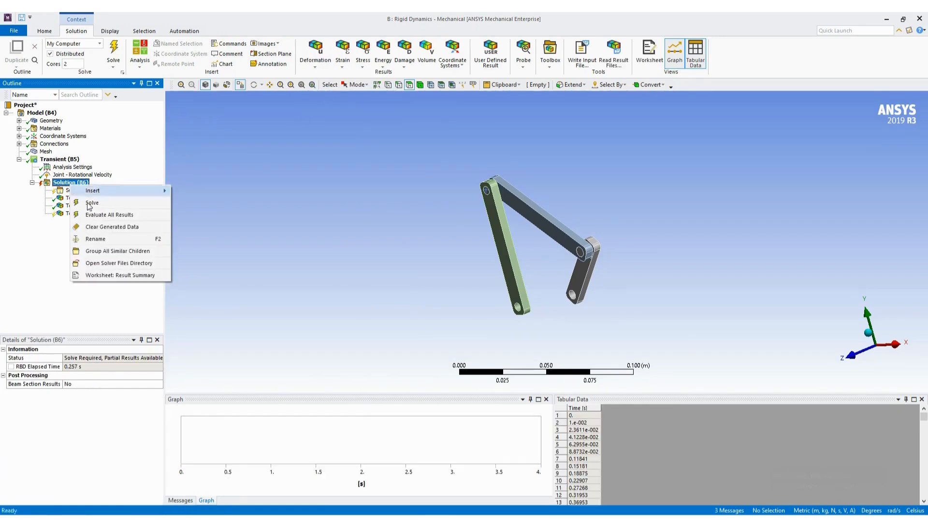
click(103, 216)
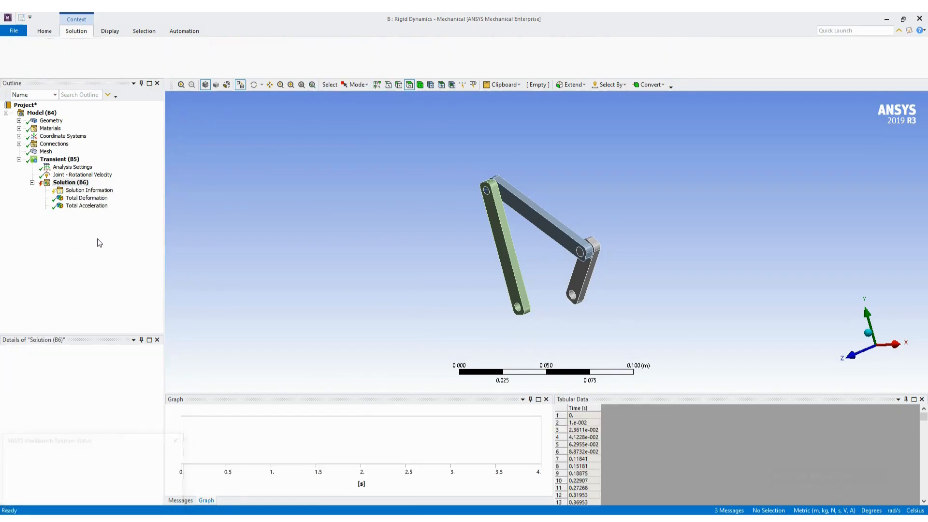
click(81, 213)
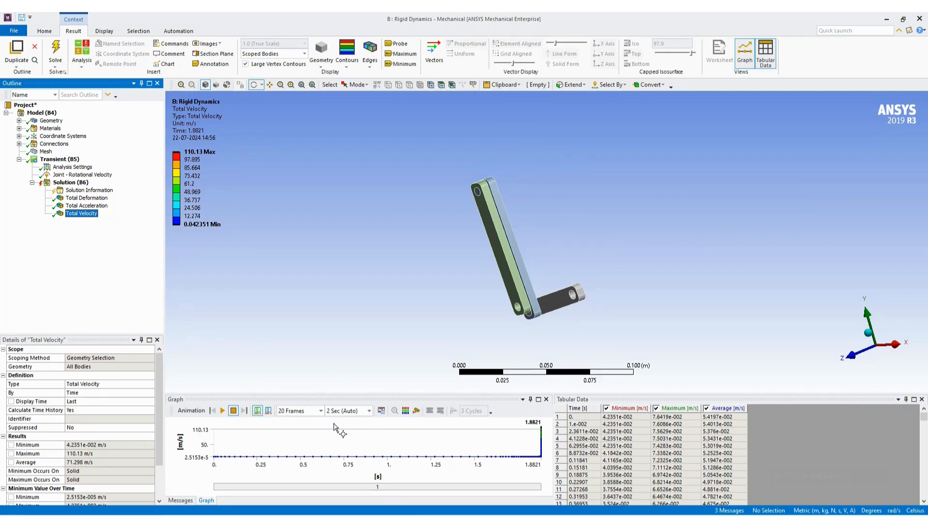
- Check the Total Acceleration screenshot on the Word guide's last page and return to Ansys Mechanical to view the mechanism up close
click(71, 183)
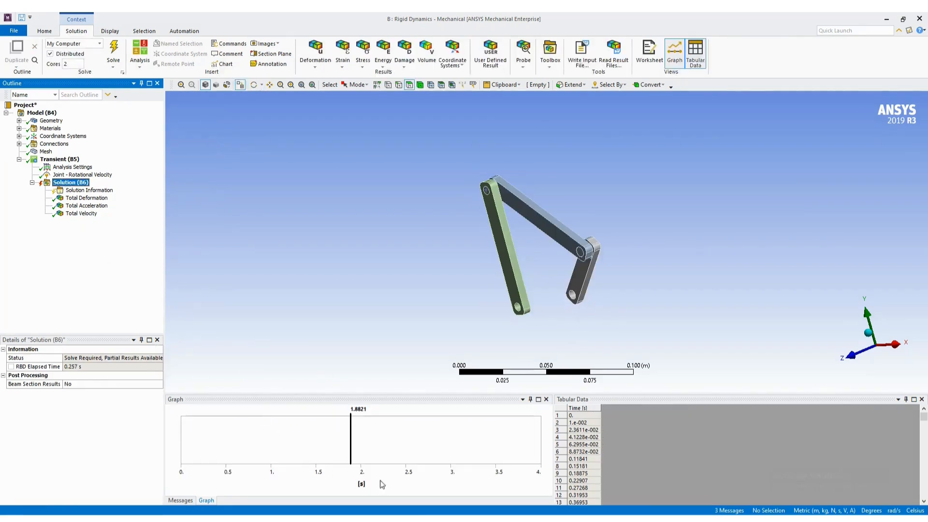
click(435, 519)
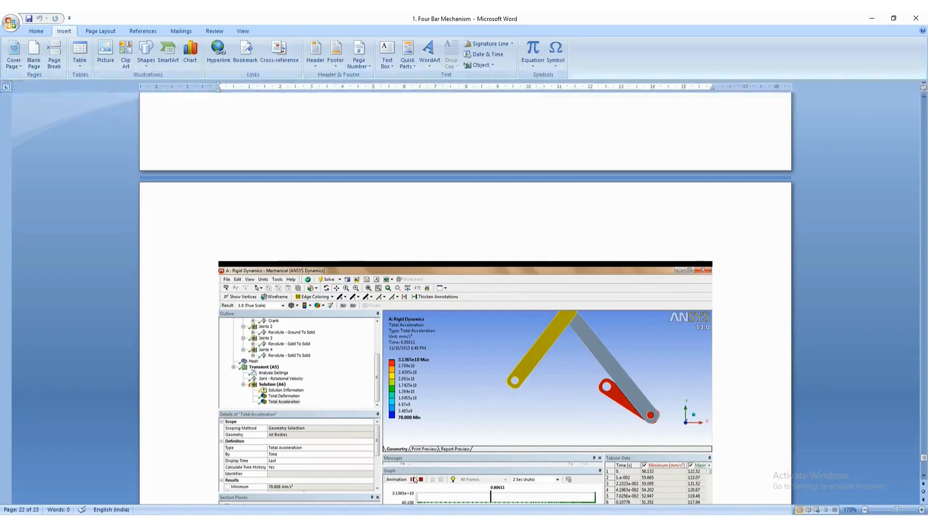
scroll(432, 400, down, 3)
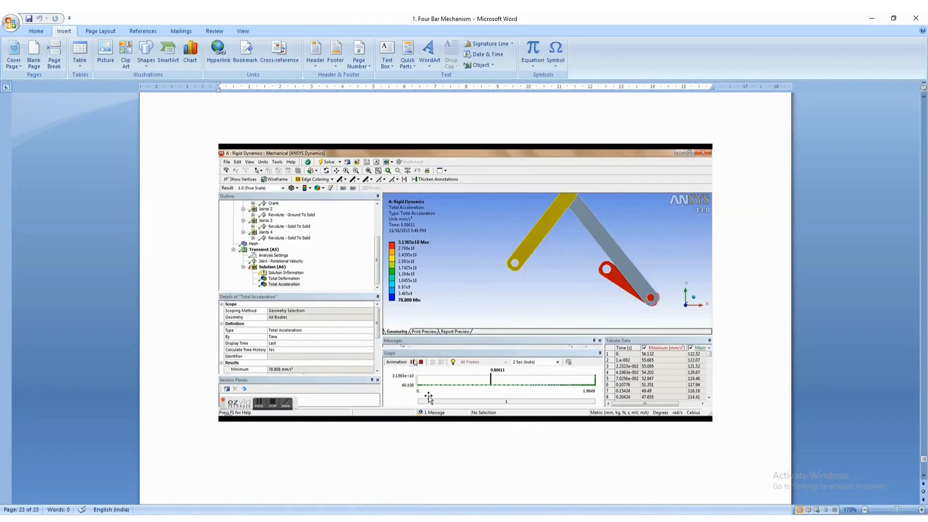
click(427, 519)
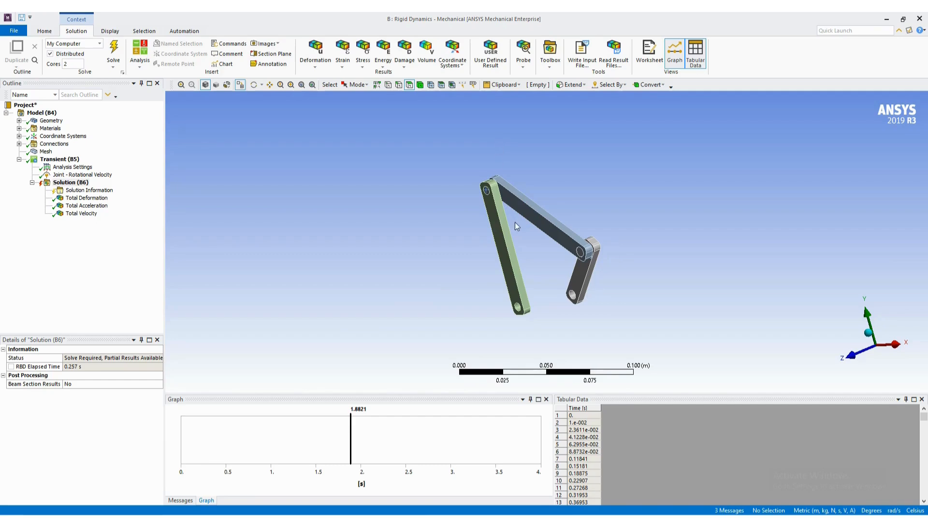
scroll(600, 314, up, 3)
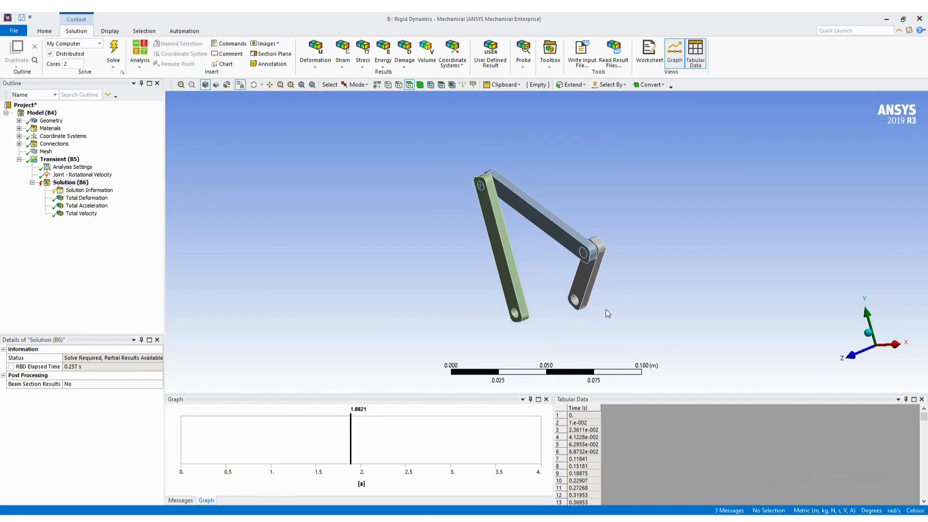
scroll(605, 309, up, 2)
scroll(541, 349, up, 3)
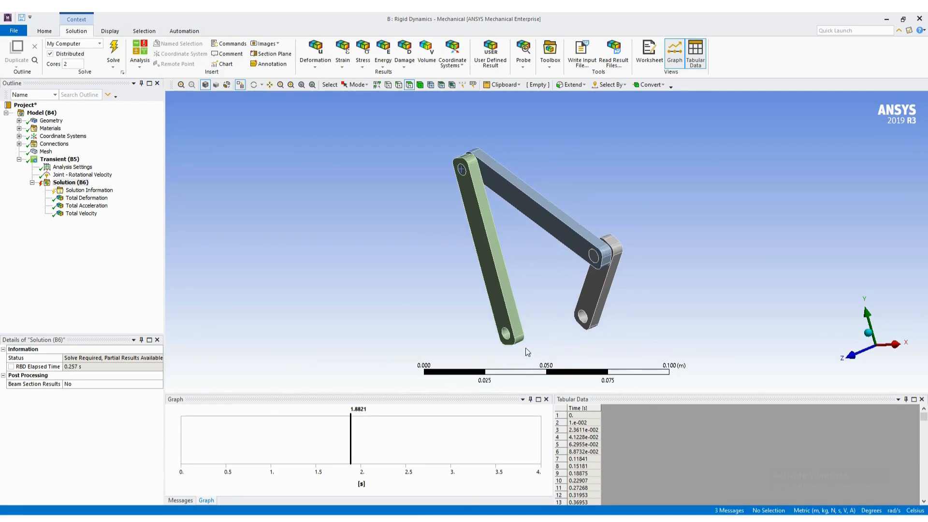